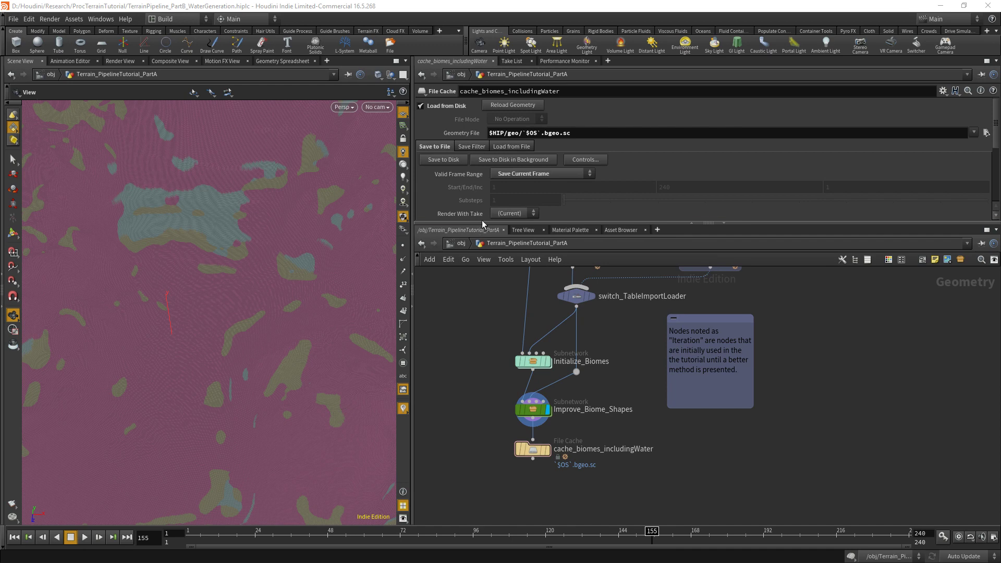
Step: Inspect the biome regions across the terrain from several angles and the biome nodes in the network
{"action": "left_click_drag", "start_coordinate": [240, 325], "coordinate": [257, 297]}
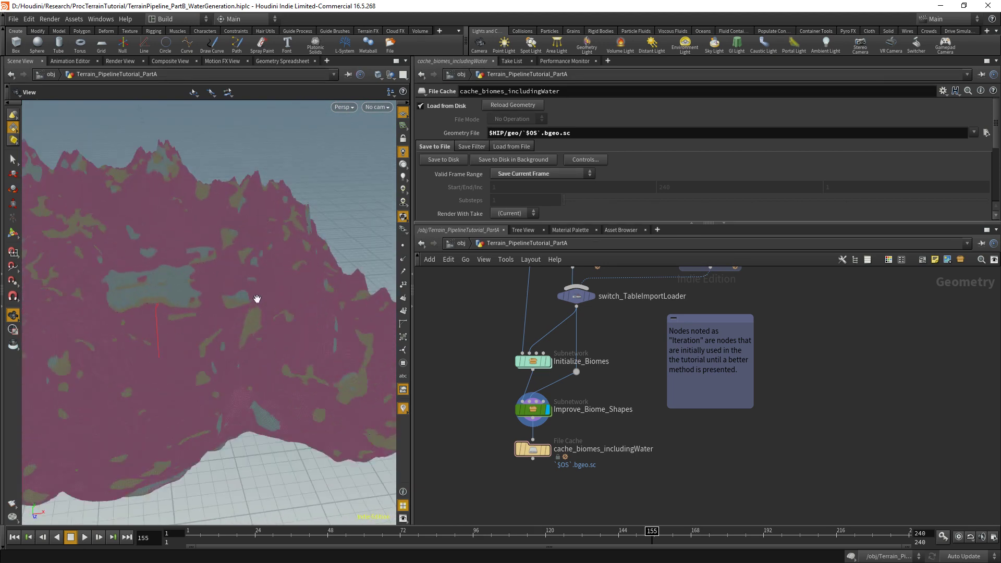
{"action": "left_click_drag", "start_coordinate": [236, 345], "coordinate": [151, 353]}
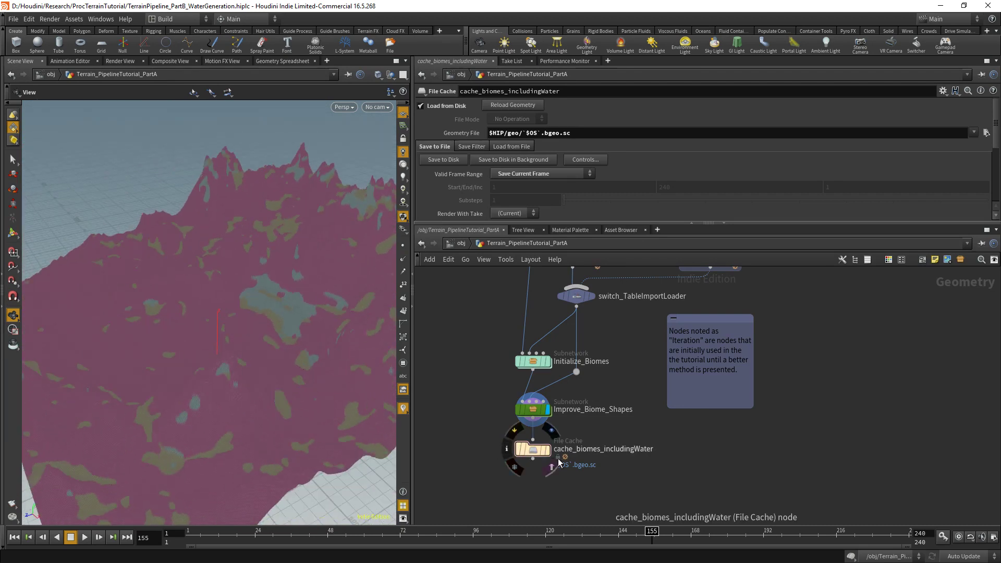
{"action": "left_click_drag", "start_coordinate": [183, 344], "coordinate": [221, 339]}
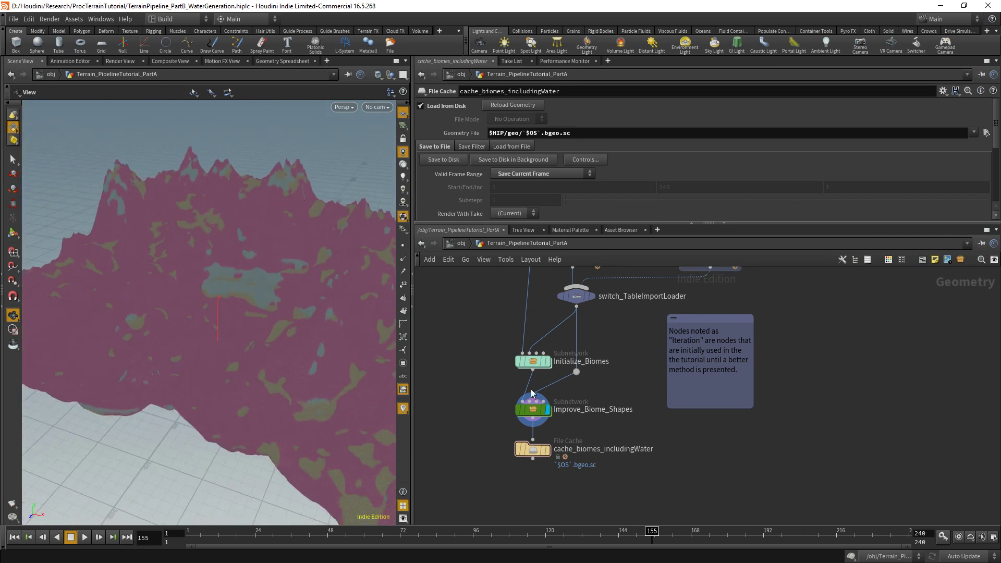
{"action": "middle_click_drag", "start_coordinate": [645, 332], "coordinate": [637, 417]}
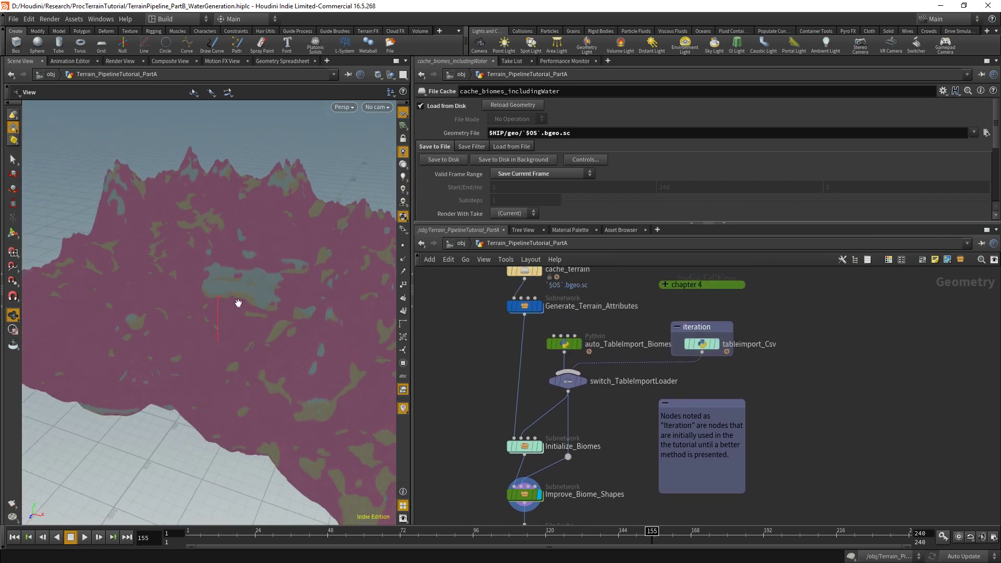
{"action": "left_click_drag", "start_coordinate": [219, 316], "coordinate": [259, 335]}
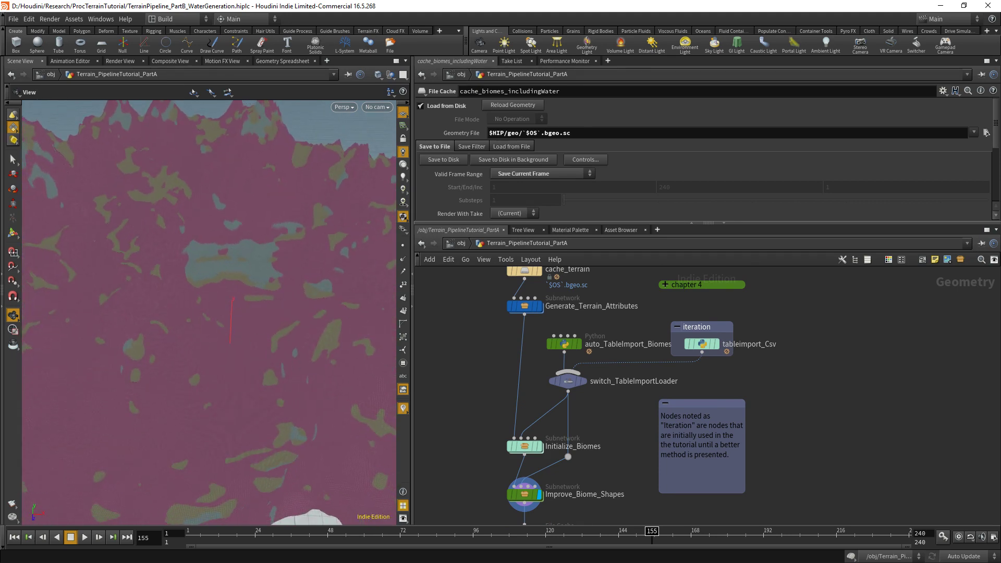
Step: Switch to OpenOffice Calc and review the WaterBody row and its water value in Biomes.csv
{"action": "key", "text": "alt+Tab"}
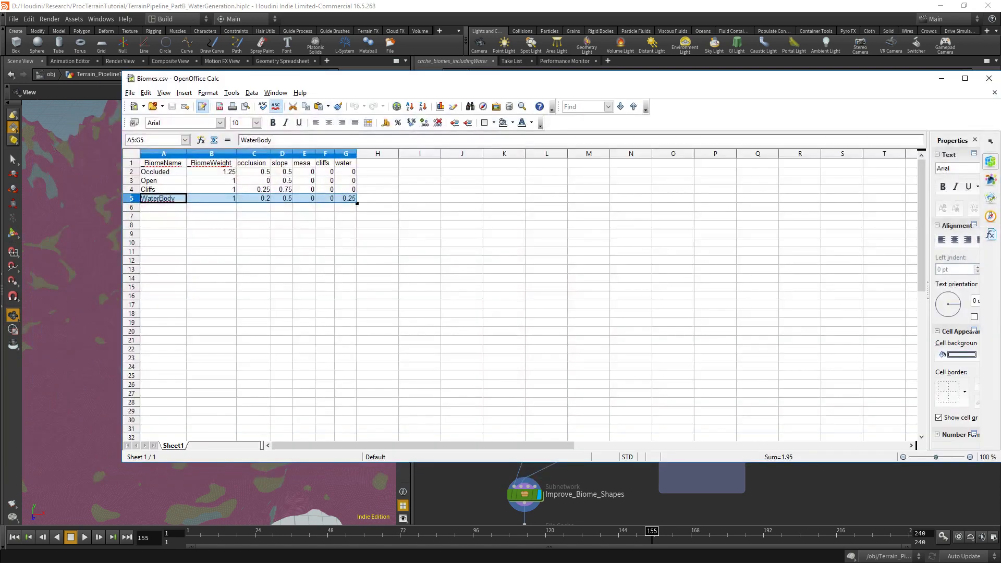
{"action": "left_click", "coordinate": [324, 225]}
{"action": "mouse_move", "coordinate": [345, 198]}
{"action": "left_mouse_down"}
{"action": "mouse_move", "coordinate": [156, 201]}
{"action": "mouse_move", "coordinate": [344, 205]}
{"action": "left_mouse_up"}
{"action": "left_click", "coordinate": [180, 213]}
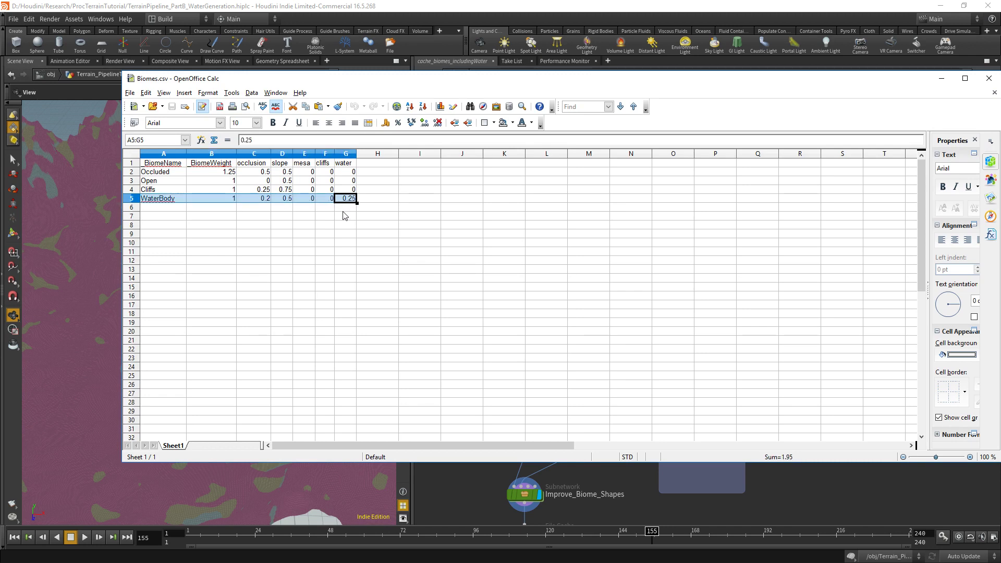
{"action": "left_click", "coordinate": [343, 211]}
Step: Save a copy of the spreadsheet as Biomes_IncludingWater.csv in the ProcTerrainTutorial folder, keeping the CSV format
{"action": "left_click", "coordinate": [129, 93]}
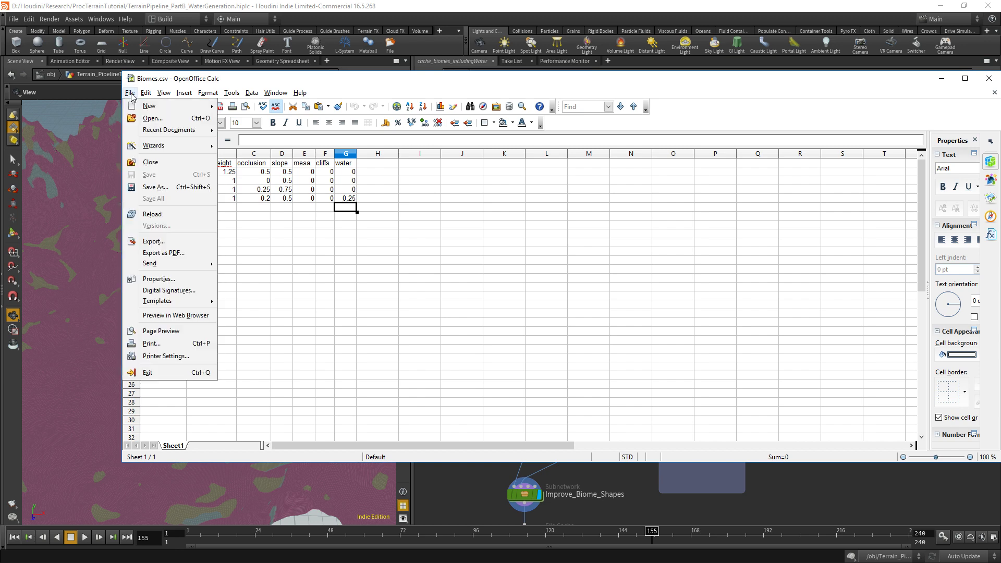
{"action": "left_click", "coordinate": [150, 188]}
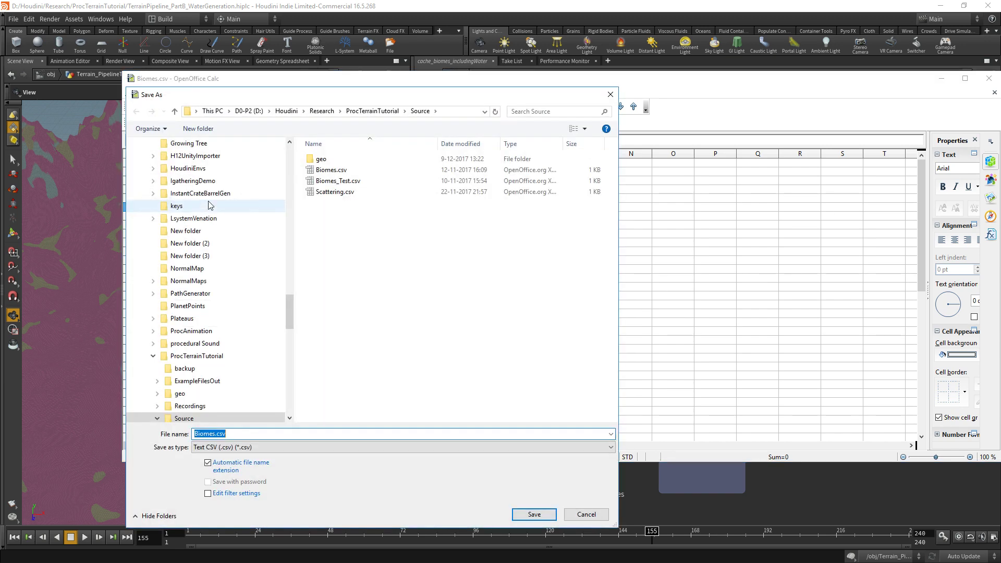
{"action": "left_click", "coordinate": [372, 111]}
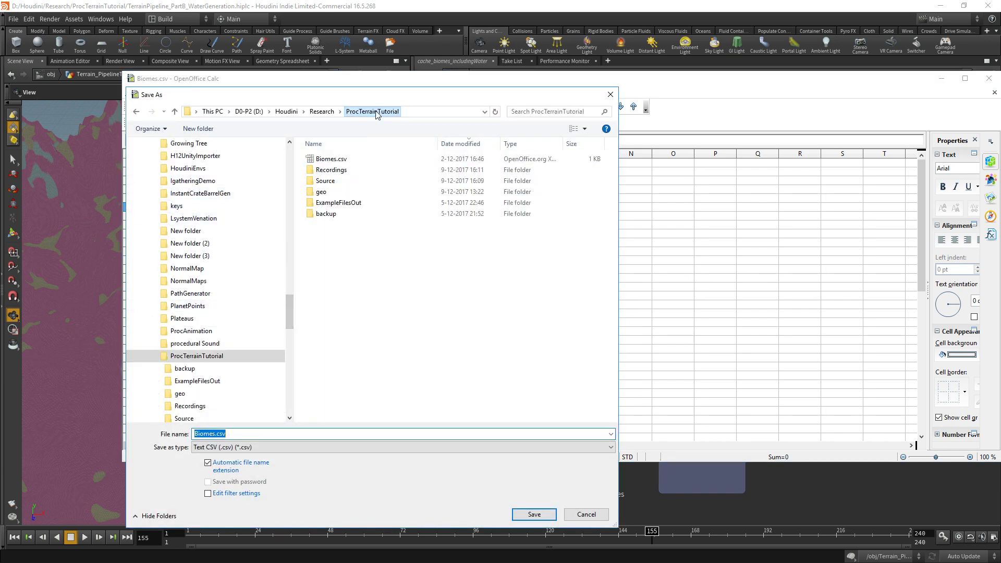
{"action": "left_click", "coordinate": [215, 434]}
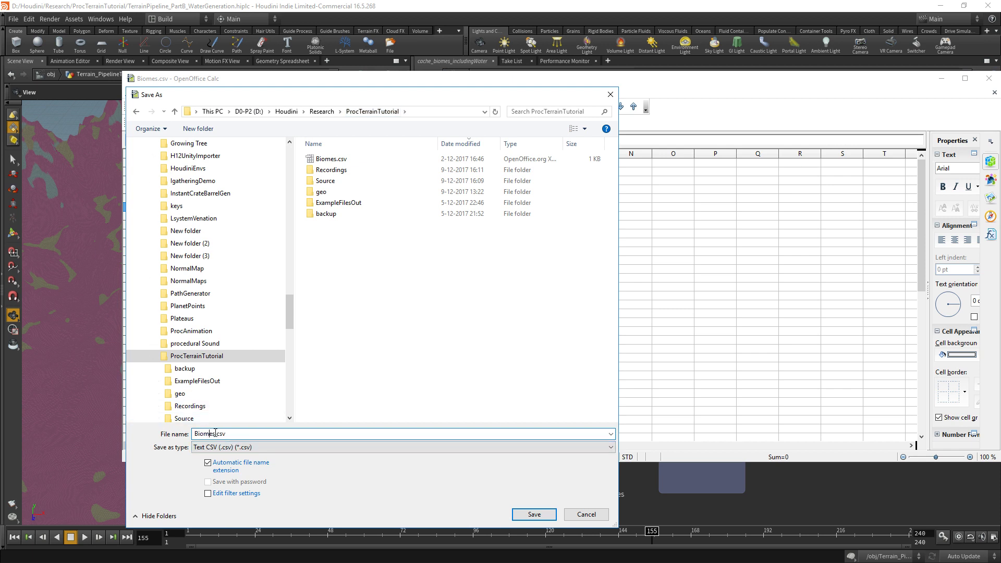
{"action": "type", "text": "_c"}
{"action": "key", "text": "BackSpace"}
{"action": "key", "text": "BackSpace"}
{"action": "type", "text": "ingW"}
{"action": "key", "text": "Return"}
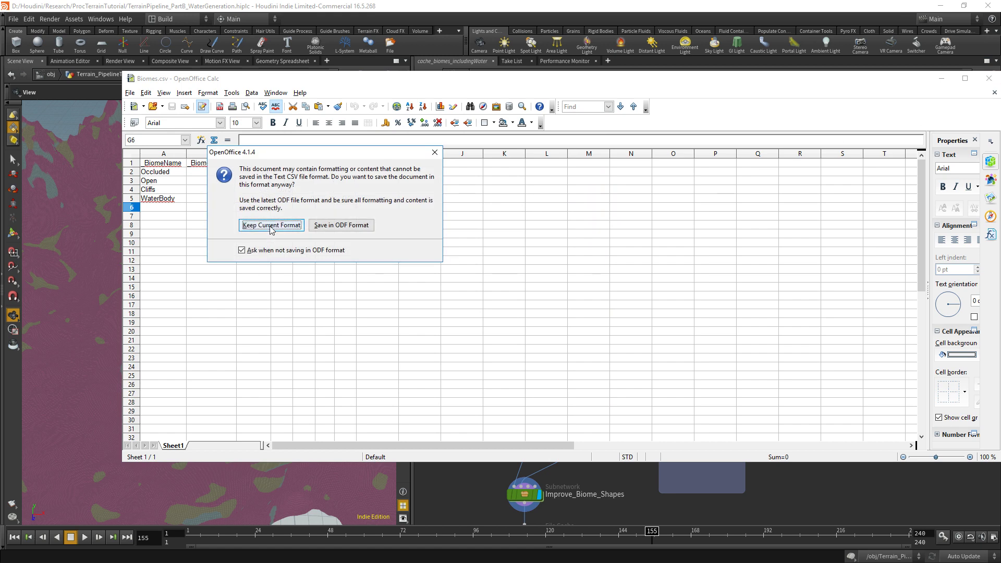
{"action": "left_click", "coordinate": [270, 226]}
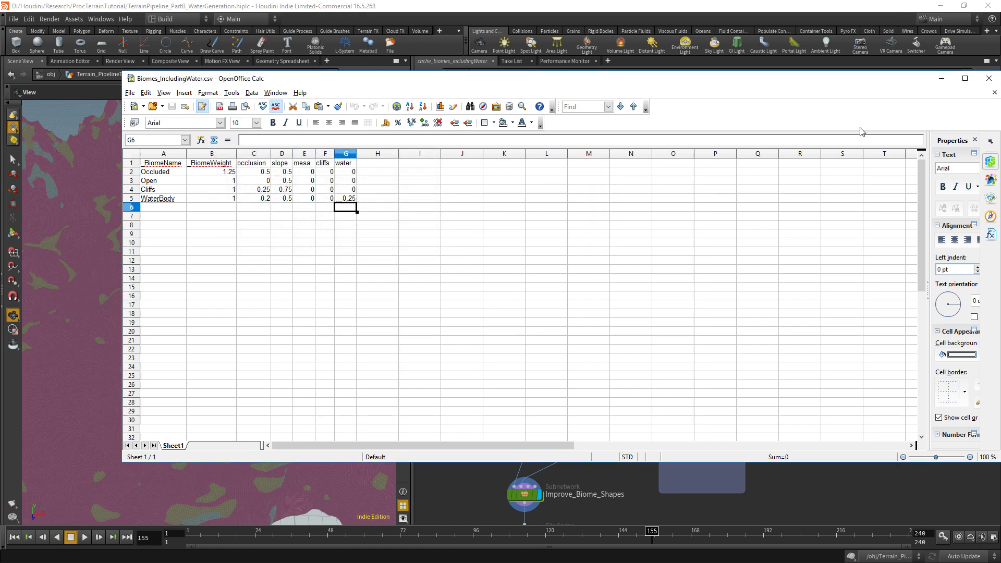
Step: Switch back to Houdini and set the tableimport_Csv node's source file to $HIP/Biomes_IncludingWater.csv
{"action": "left_click", "coordinate": [941, 81]}
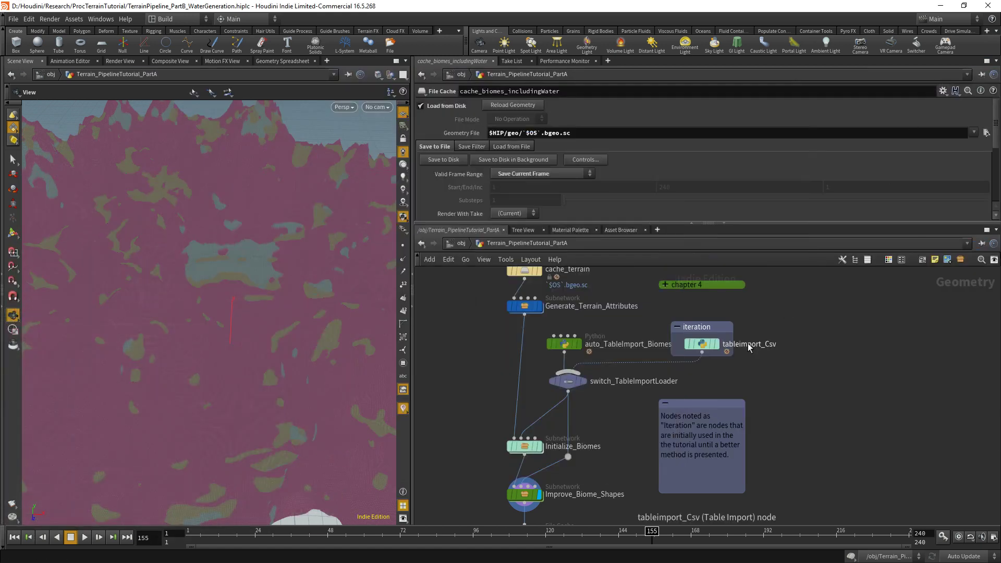
{"action": "scroll", "coordinate": [765, 355], "scroll_direction": "up", "scroll_amount": 2}
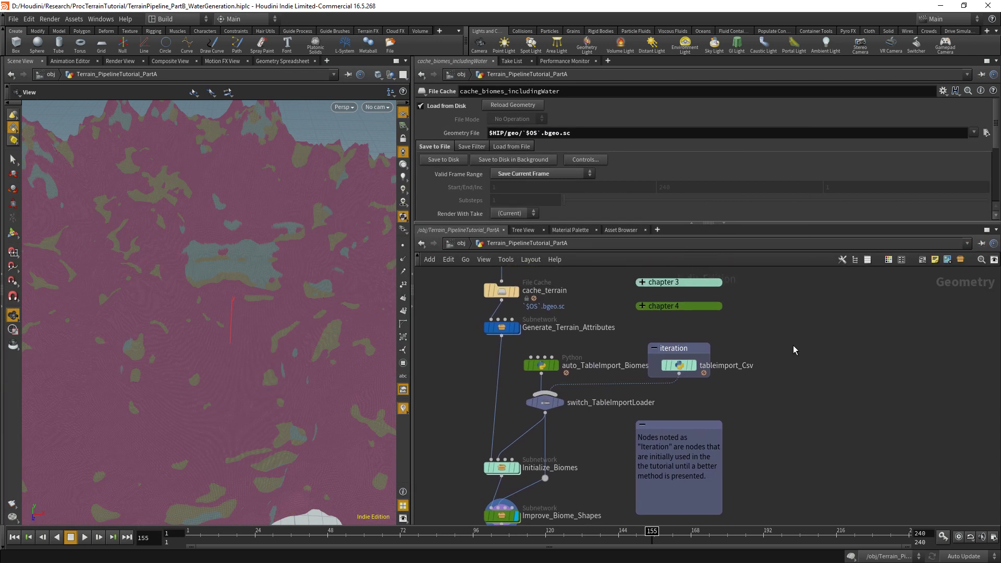
{"action": "middle_click_drag", "start_coordinate": [793, 345], "coordinate": [741, 429]}
{"action": "scroll", "coordinate": [741, 429], "scroll_direction": "down", "scroll_amount": 5}
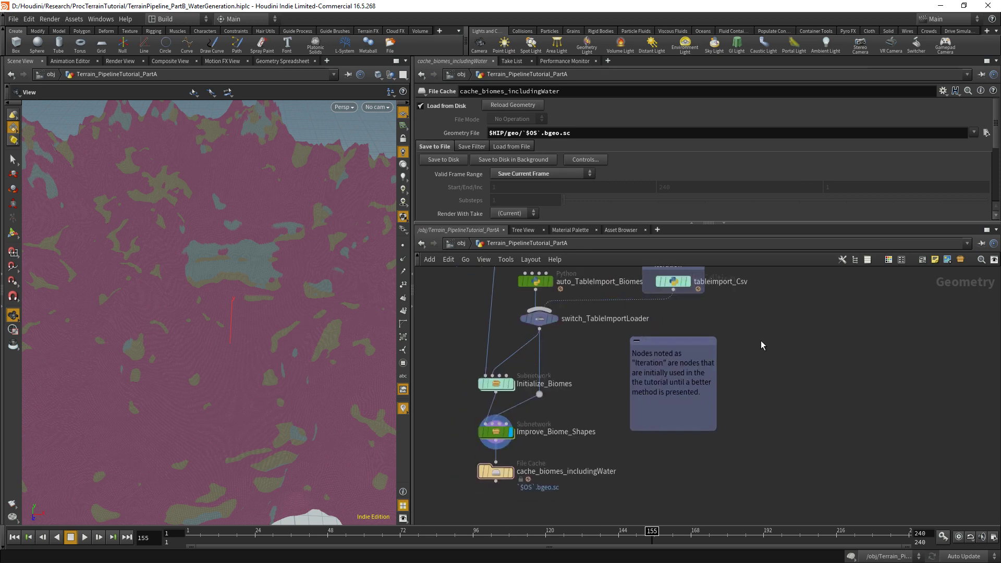
{"action": "scroll", "coordinate": [678, 365], "scroll_direction": "up", "scroll_amount": 2}
{"action": "left_click", "coordinate": [644, 346]}
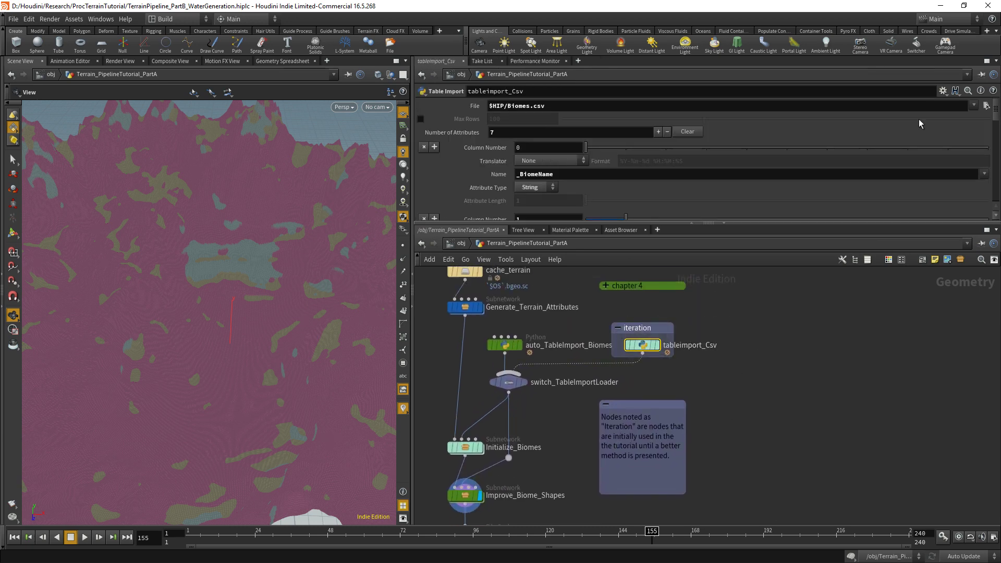
{"action": "left_click", "coordinate": [986, 106]}
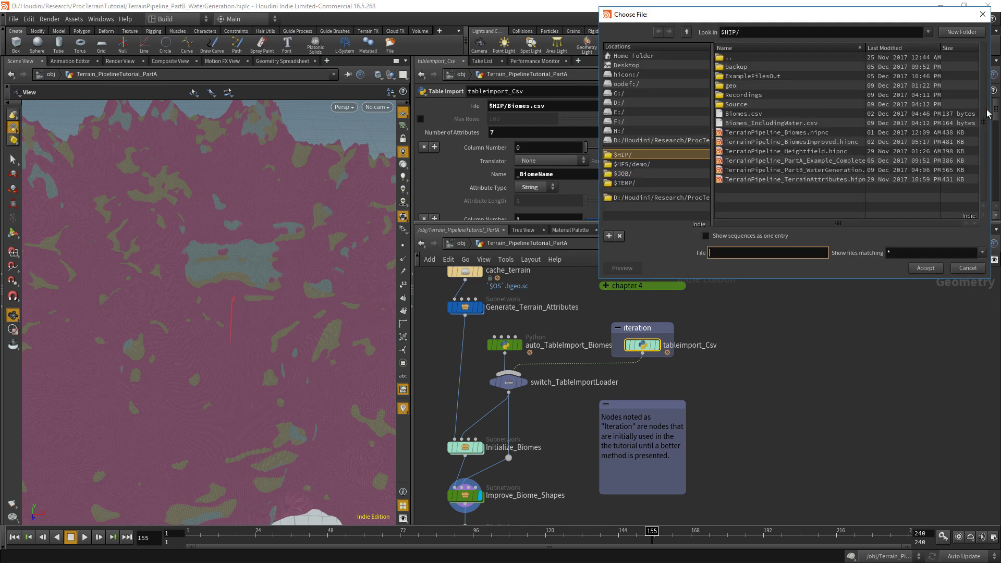
{"action": "left_click_drag", "start_coordinate": [870, 280], "coordinate": [865, 355]}
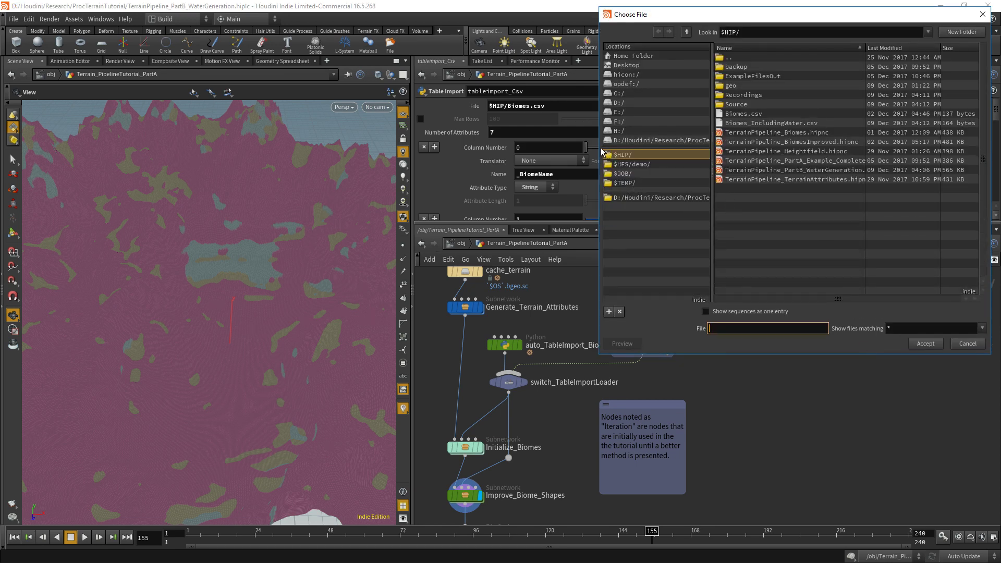
{"action": "left_click_drag", "start_coordinate": [602, 151], "coordinate": [529, 151]}
{"action": "left_click", "coordinate": [723, 124]}
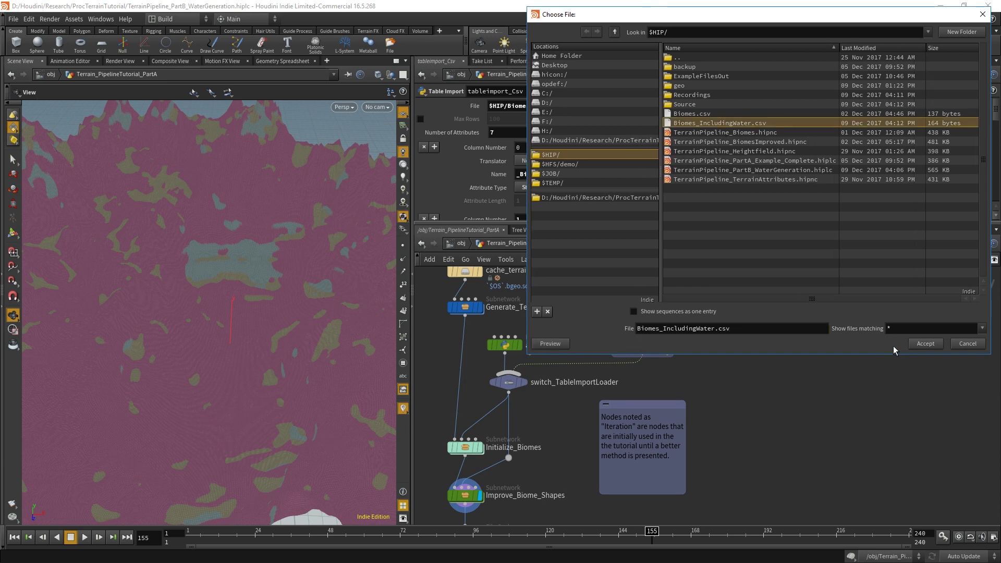
{"action": "left_click", "coordinate": [924, 344]}
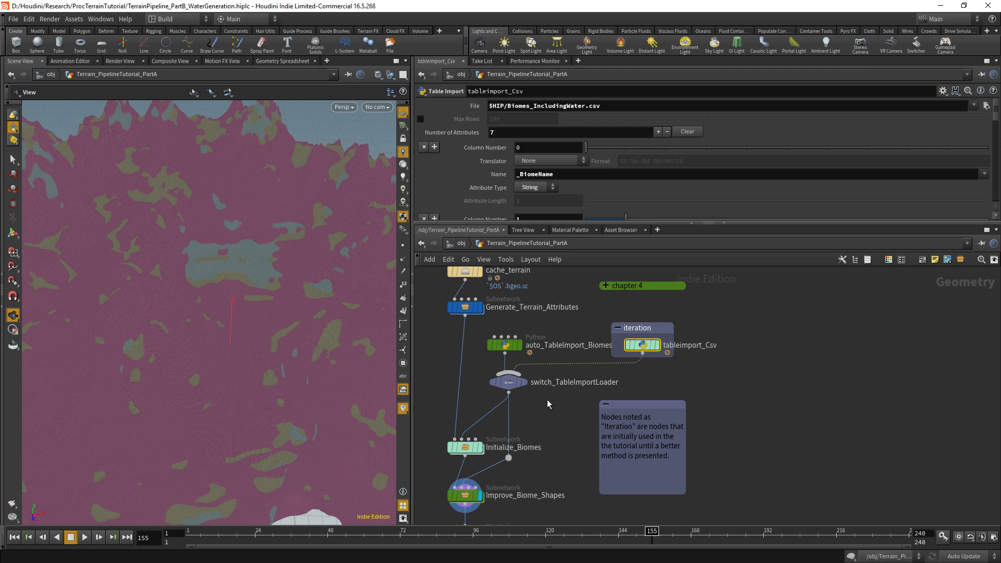
Step: Compare the file paths of the auto_TableImport_Biomes and tableimport_Csv nodes
{"action": "left_click", "coordinate": [504, 344]}
{"action": "left_click", "coordinate": [430, 106]}
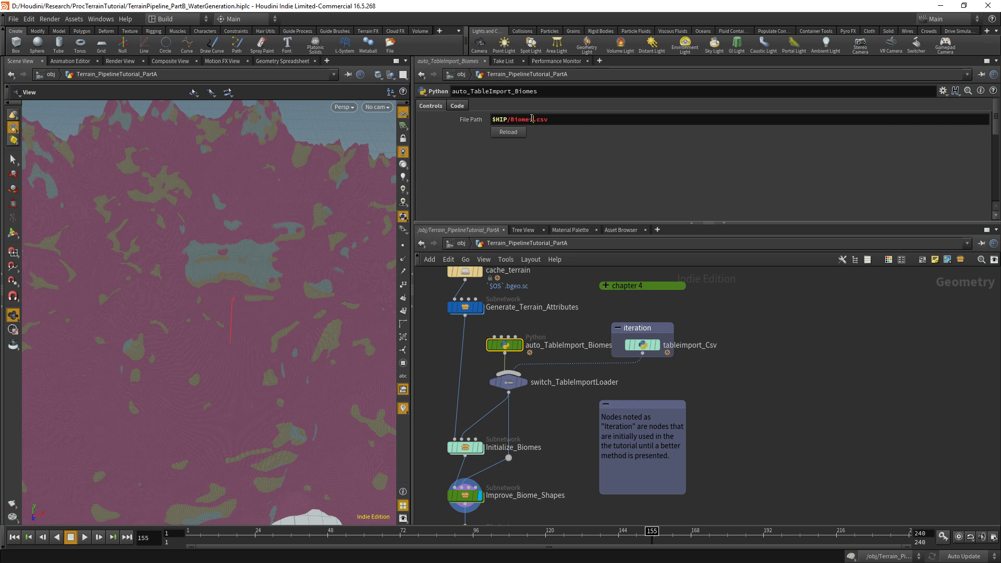
{"action": "left_click_drag", "start_coordinate": [533, 119], "coordinate": [510, 119]}
{"action": "left_click", "coordinate": [645, 349]}
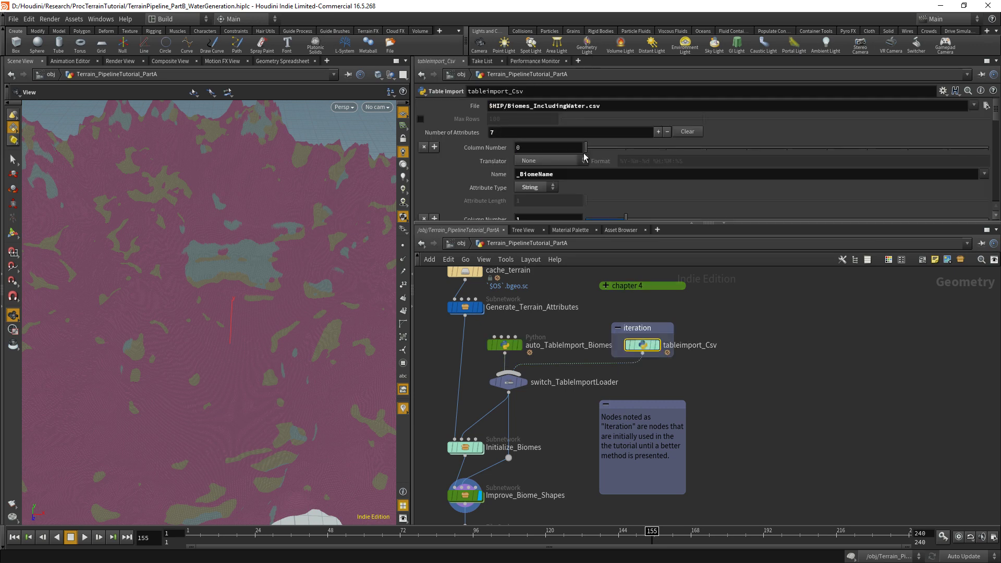
{"action": "left_click_drag", "start_coordinate": [585, 106], "coordinate": [506, 106]}
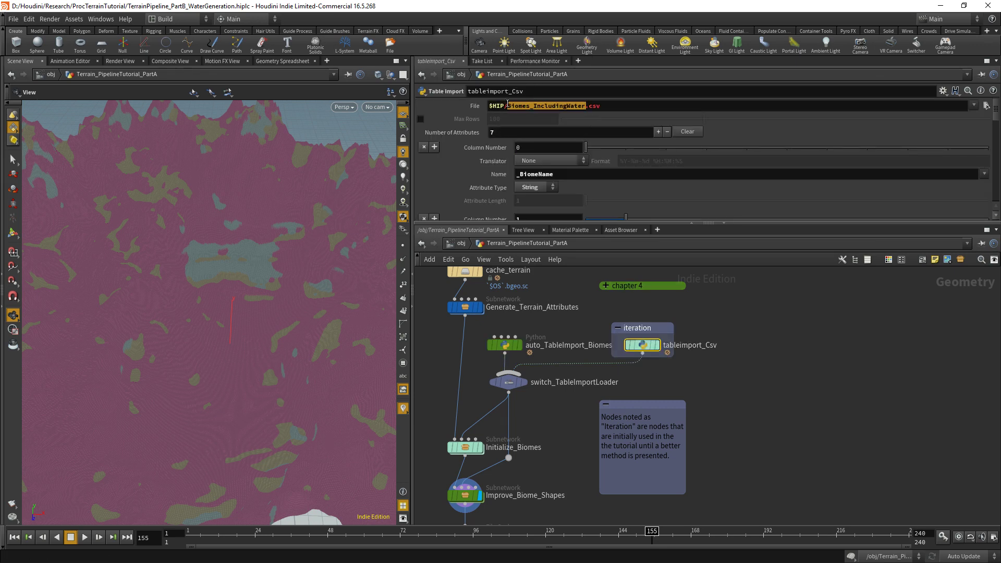
Step: Change the File Path parameter type of the auto_TableImport_Biomes node to File in its parameter interface
{"action": "left_click", "coordinate": [504, 351]}
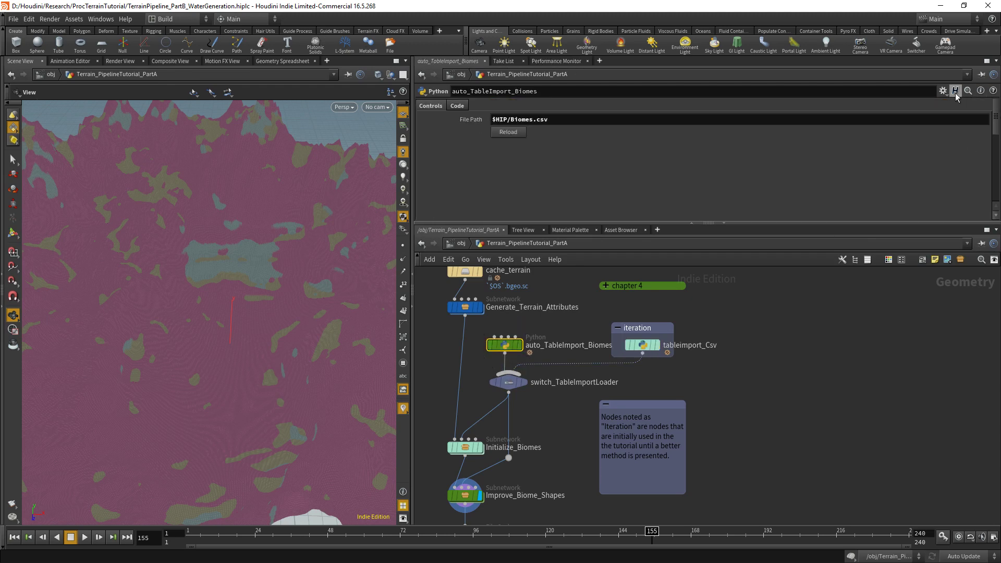
{"action": "left_click", "coordinate": [942, 91]}
{"action": "left_click", "coordinate": [941, 106]}
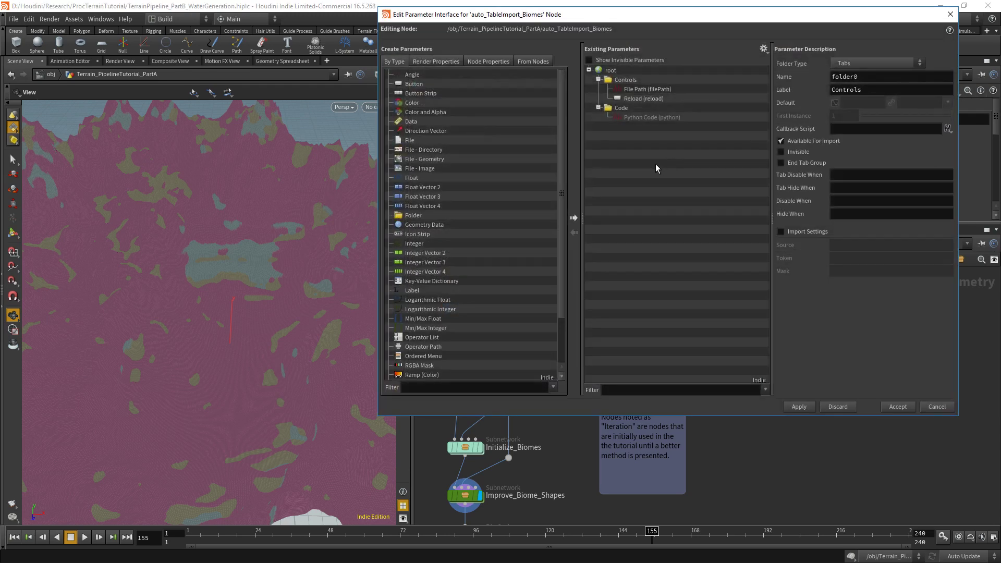
{"action": "left_click", "coordinate": [647, 90]}
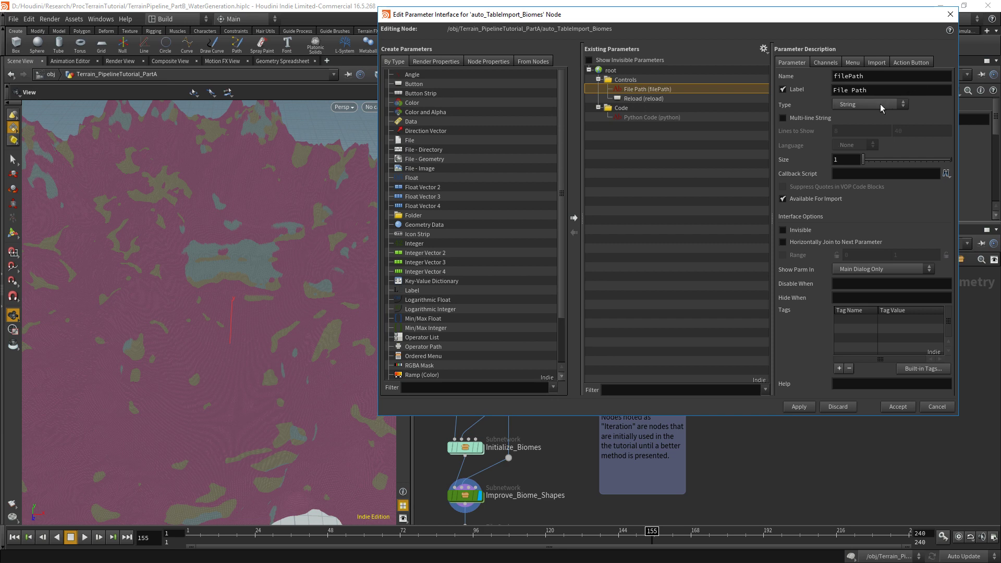
{"action": "left_click", "coordinate": [882, 106]}
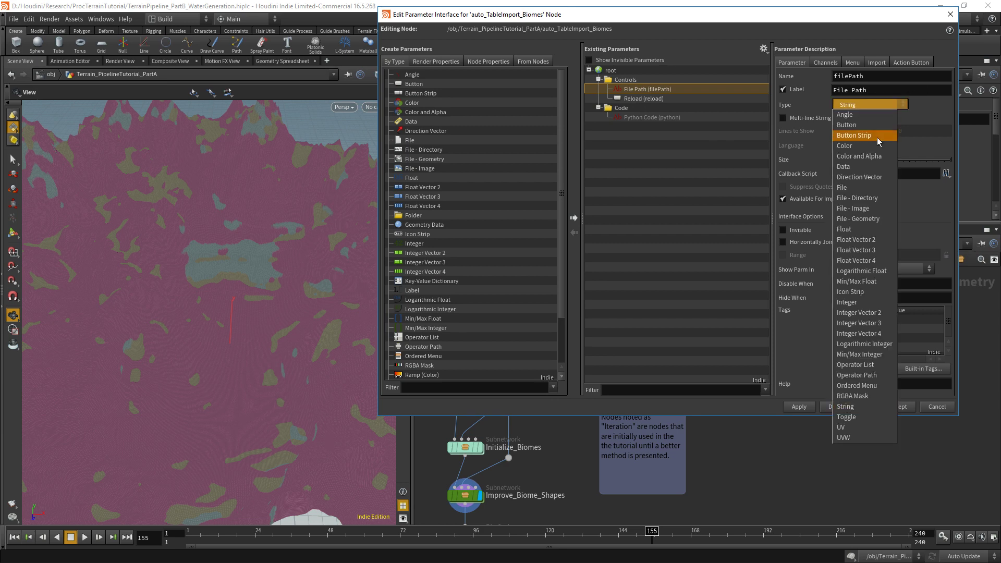
{"action": "left_click", "coordinate": [864, 188]}
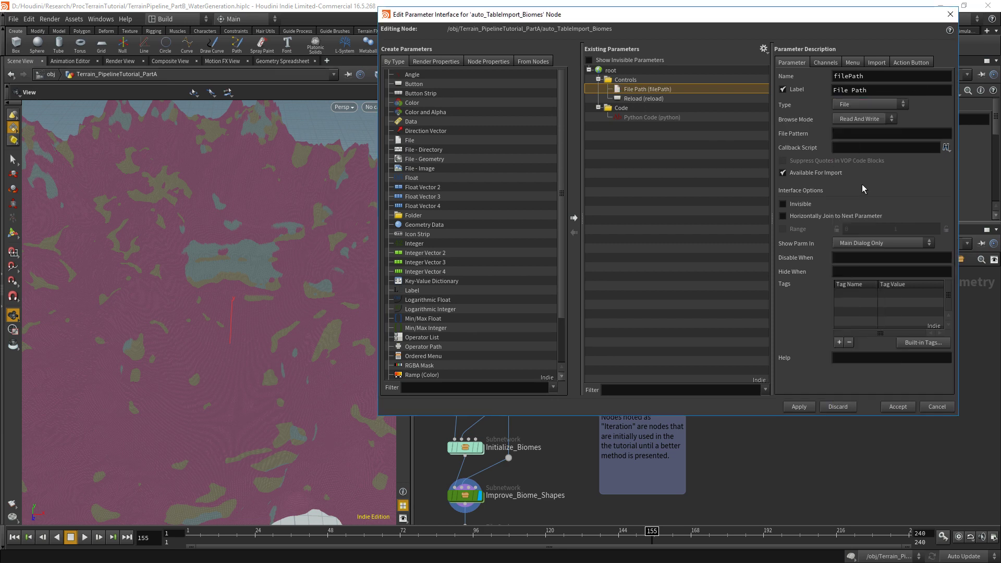
{"action": "left_click", "coordinate": [887, 408]}
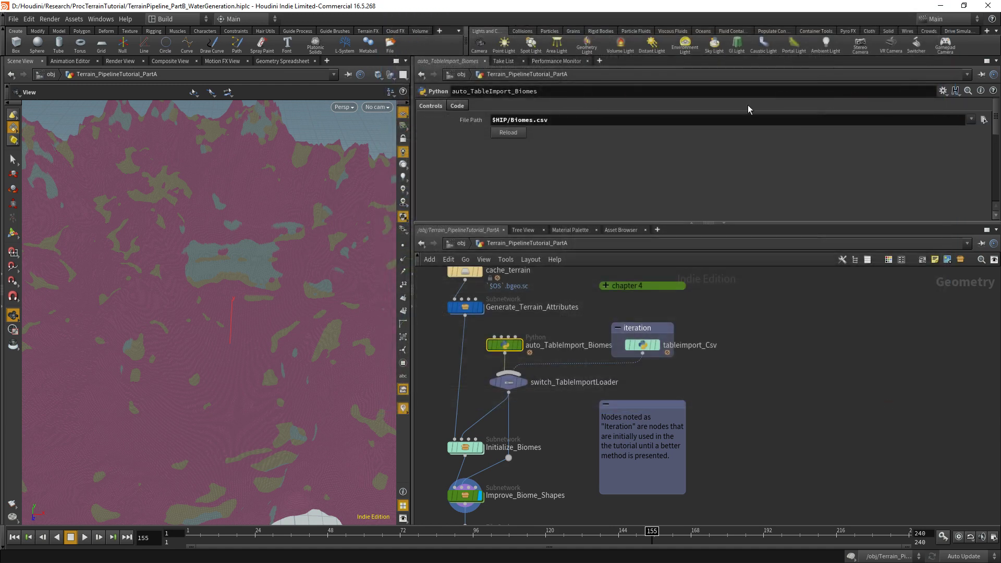
Step: Set the auto_TableImport_Biomes node's file path to $HIP/Biomes_IncludingWater.csv and inspect the updated biomes on the terrain
{"action": "left_click", "coordinate": [984, 120]}
{"action": "left_click", "coordinate": [700, 124]}
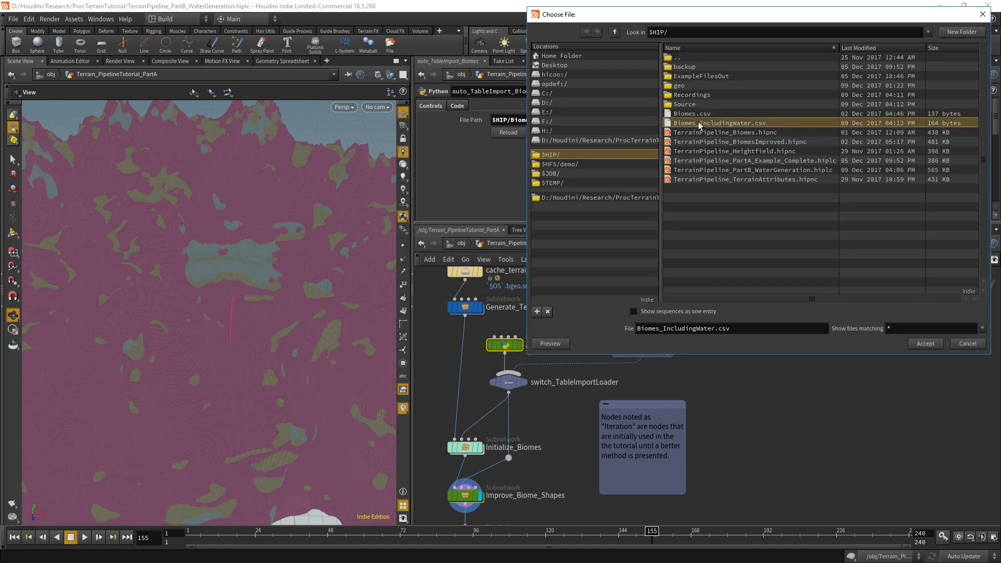
{"action": "left_click", "coordinate": [920, 343]}
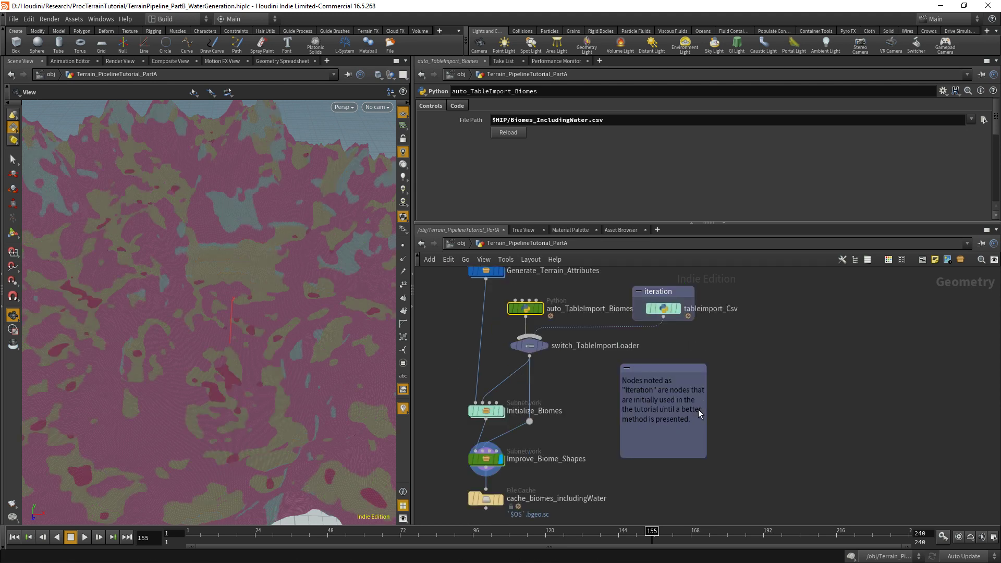
{"action": "scroll", "coordinate": [166, 419], "scroll_direction": "up", "scroll_amount": 3}
{"action": "scroll", "coordinate": [167, 419], "scroll_direction": "up", "scroll_amount": 3}
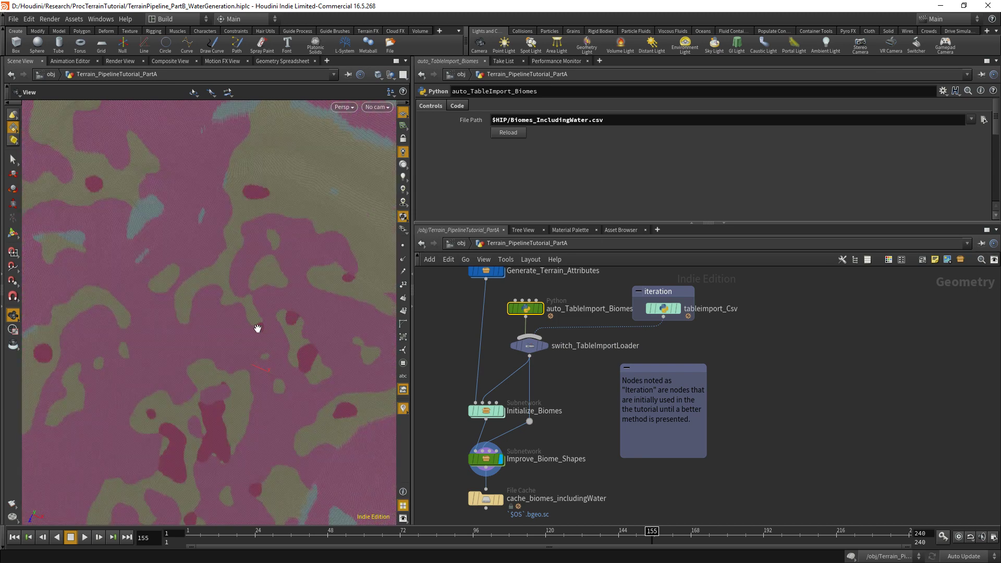
Step: Switch to OpenOffice Calc to review the WaterBody row's weights in Biomes_IncludingWater.csv, and return to Houdini
{"action": "key", "text": "alt+Tab"}
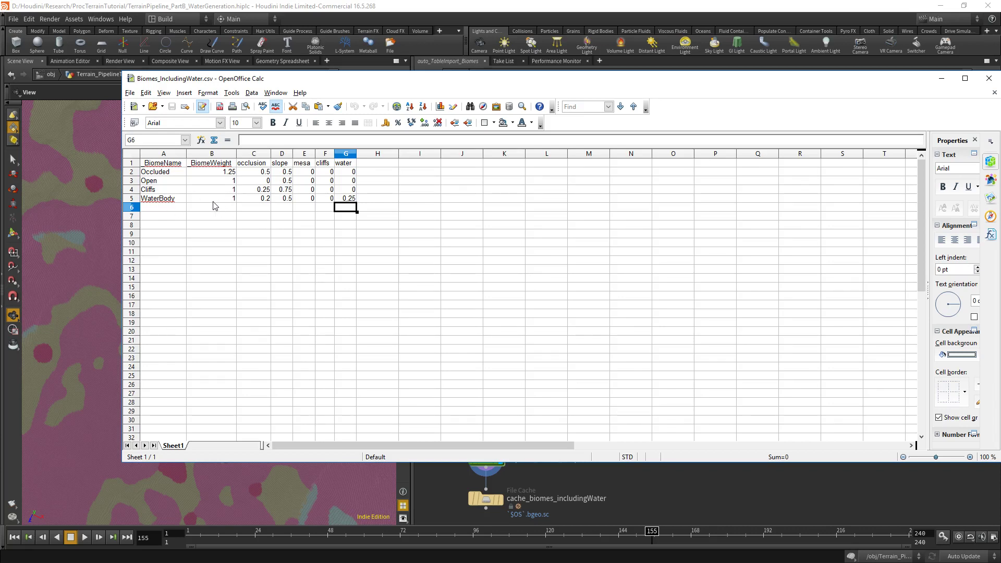
{"action": "left_click", "coordinate": [179, 199]}
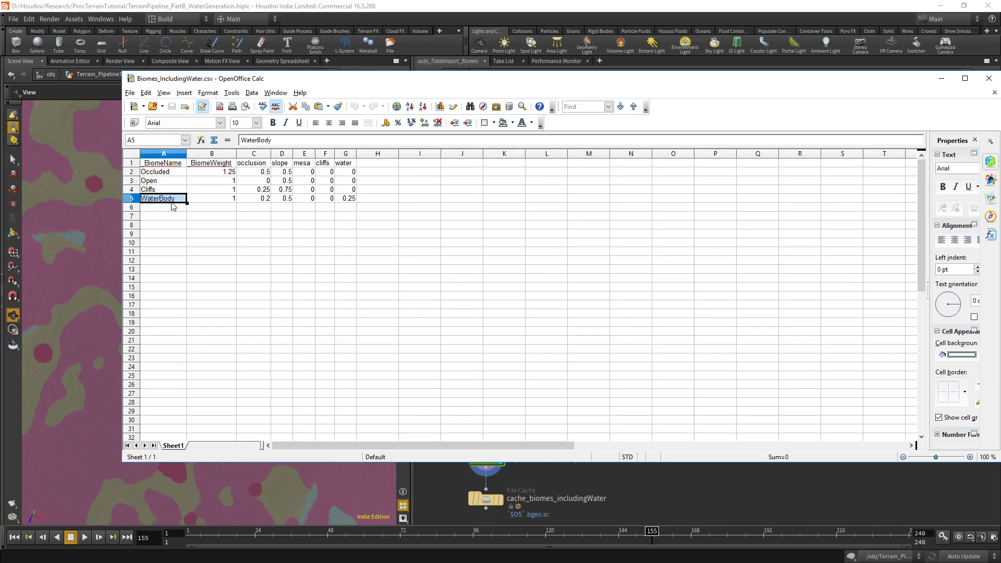
{"action": "left_click_drag", "start_coordinate": [229, 200], "coordinate": [267, 202]}
{"action": "left_click", "coordinate": [346, 199]}
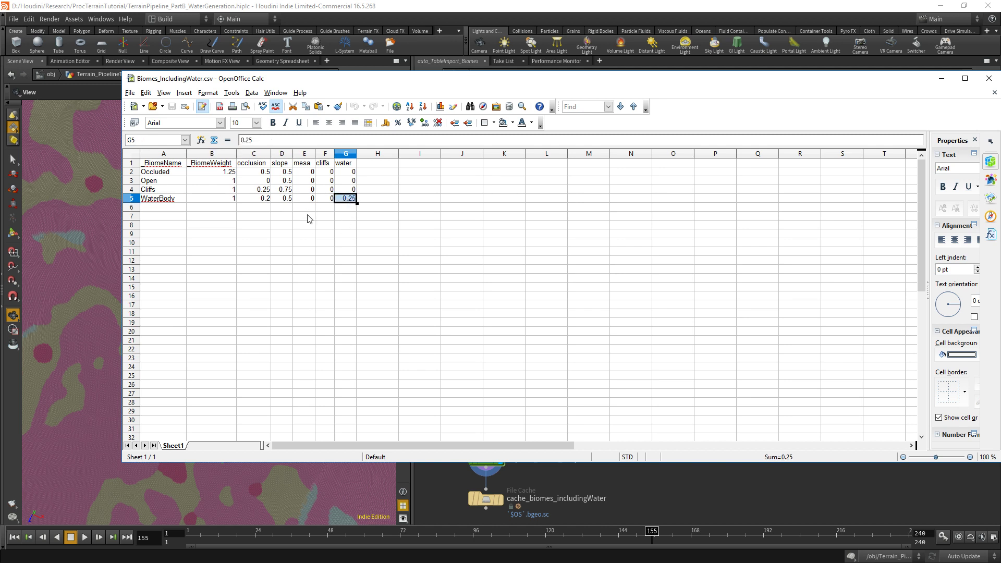
{"action": "left_click", "coordinate": [348, 204]}
{"action": "left_click", "coordinate": [940, 79]}
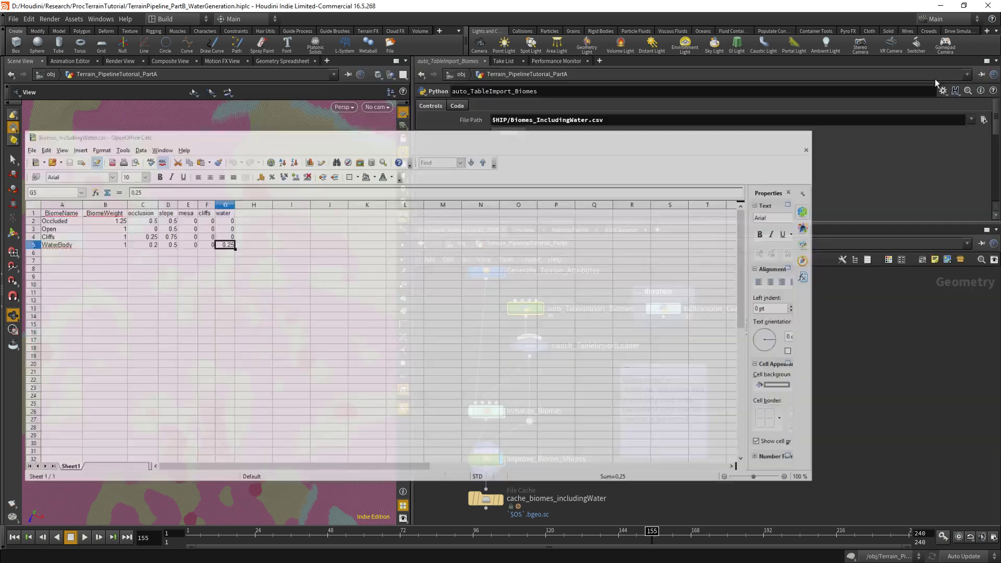
Step: Display the cache_biomes_includingWater file cache below Improve_Biome_Shapes and save its geometry to disk
{"action": "middle_click_drag", "start_coordinate": [583, 499], "coordinate": [628, 461]}
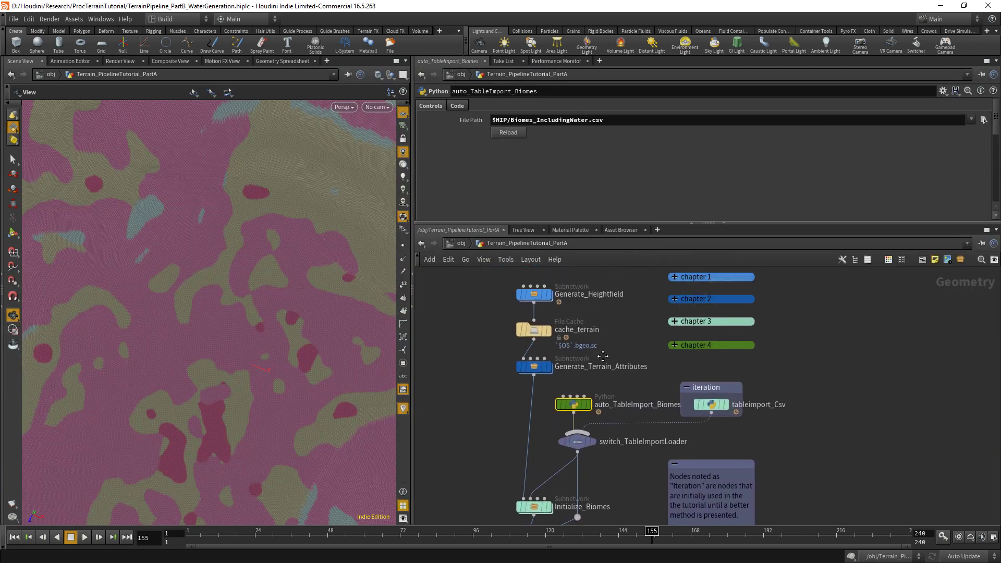
{"action": "middle_click_drag", "start_coordinate": [603, 356], "coordinate": [605, 398]}
{"action": "middle_click_drag", "start_coordinate": [520, 458], "coordinate": [514, 219]}
{"action": "scroll", "coordinate": [512, 369], "scroll_direction": "up", "scroll_amount": 2}
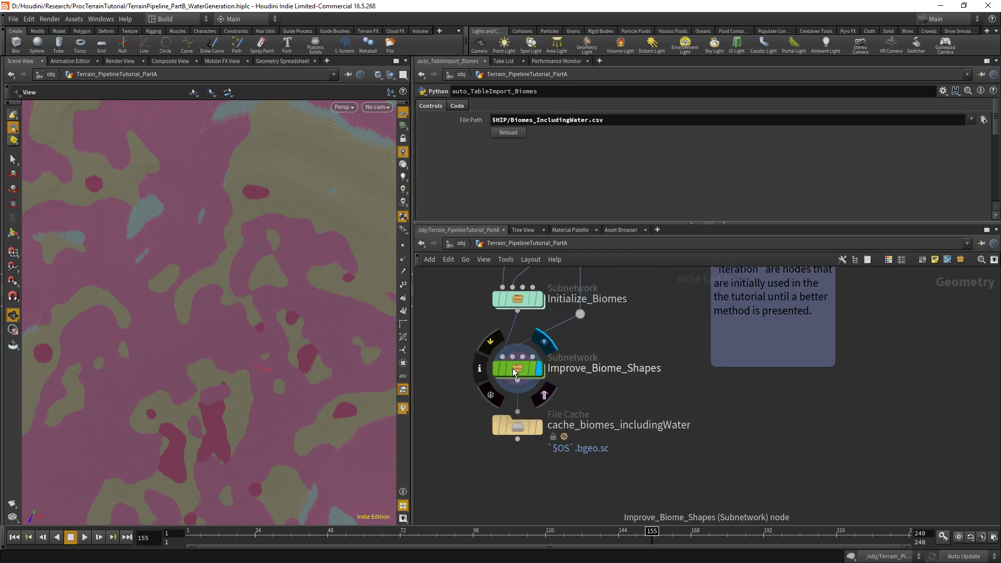
{"action": "left_click", "coordinate": [511, 369]}
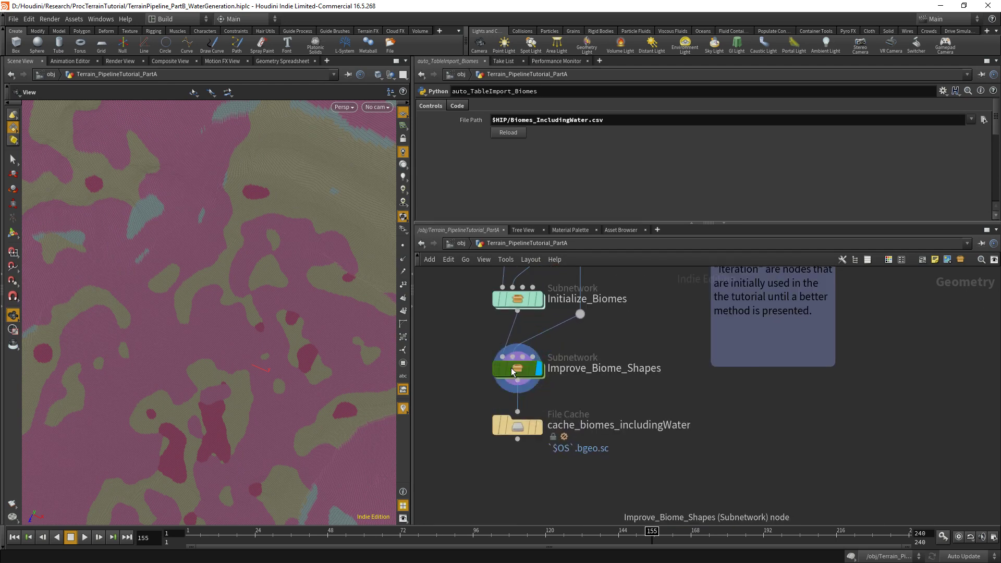
{"action": "middle_click", "coordinate": [512, 370]}
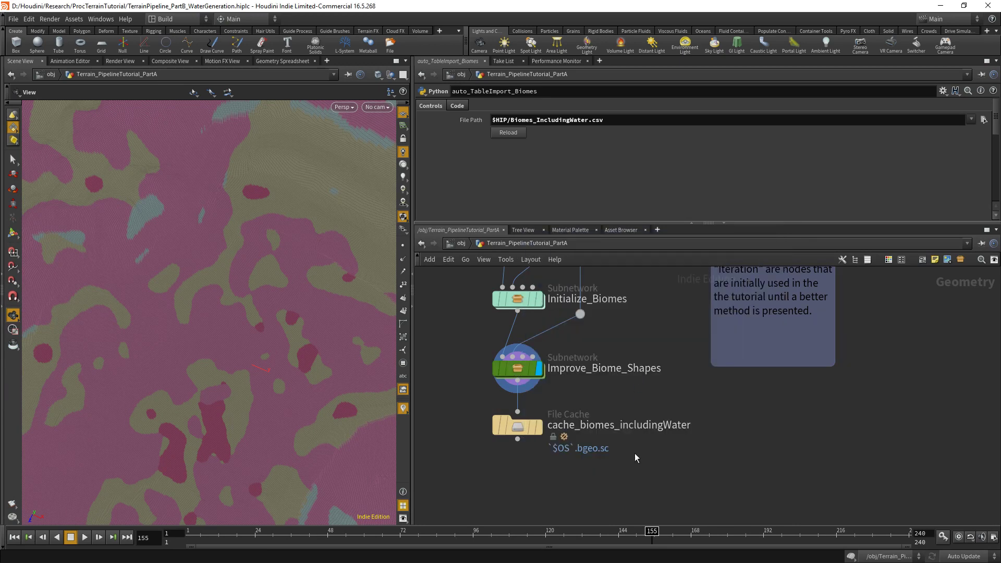
{"action": "middle_click_drag", "start_coordinate": [631, 454], "coordinate": [637, 424]}
{"action": "left_click", "coordinate": [546, 398]}
{"action": "left_click", "coordinate": [547, 395]}
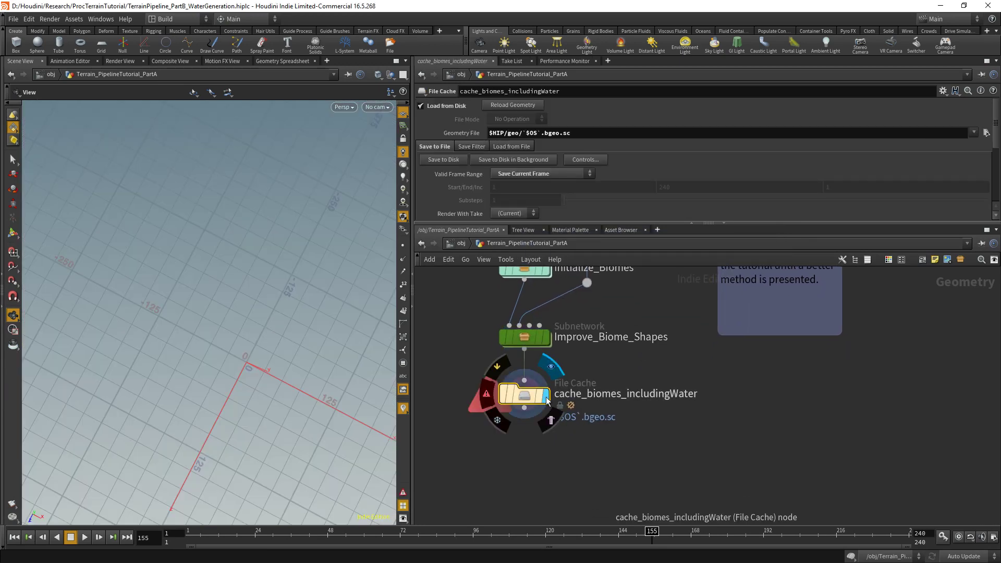
{"action": "left_click", "coordinate": [433, 160]}
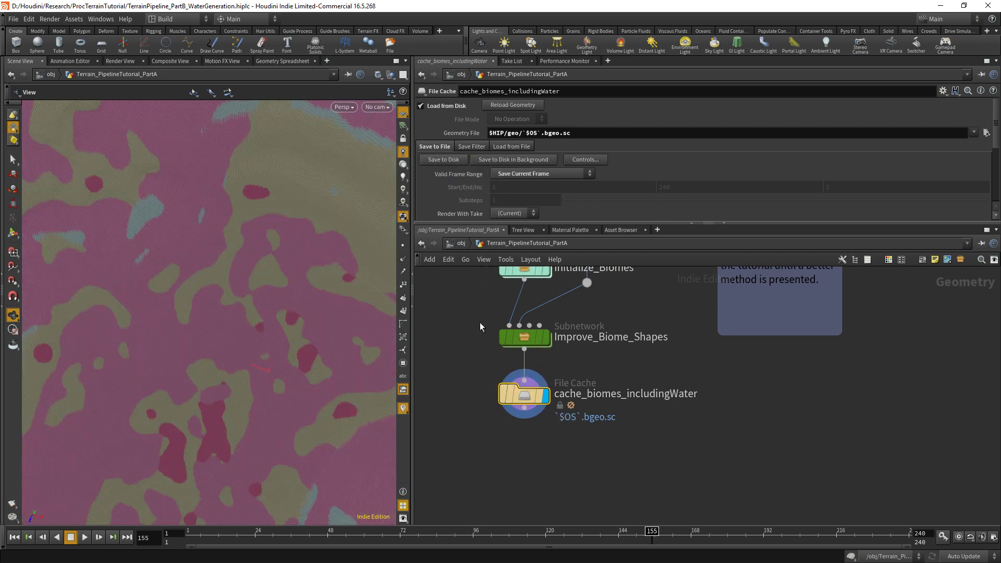
Step: Examine the cached biome colors across the terrain and the biome nodes leading into the file cache
{"action": "left_click_drag", "start_coordinate": [258, 328], "coordinate": [304, 297]}
{"action": "left_click_drag", "start_coordinate": [239, 341], "coordinate": [237, 360]}
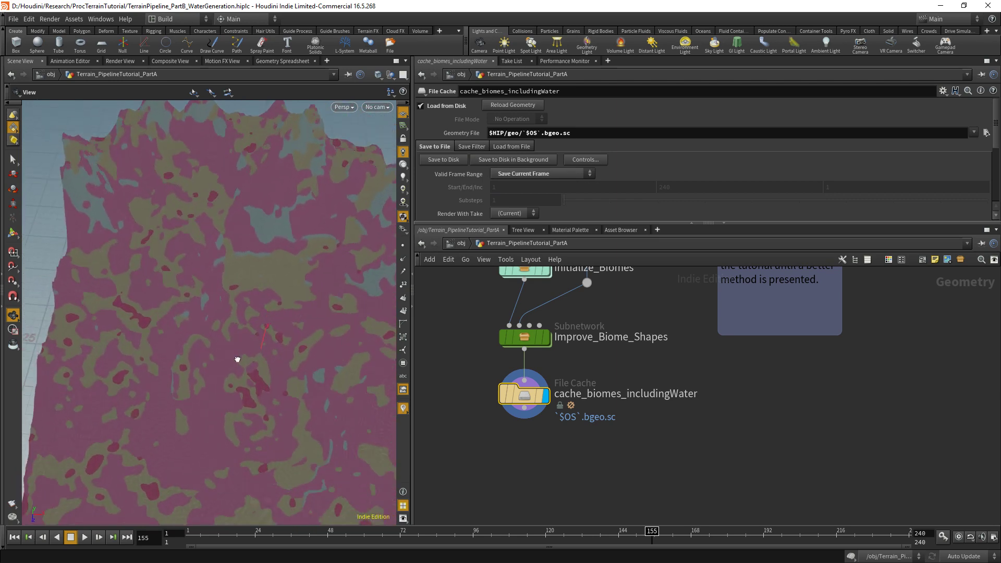
{"action": "middle_click_drag", "start_coordinate": [682, 274], "coordinate": [644, 382]}
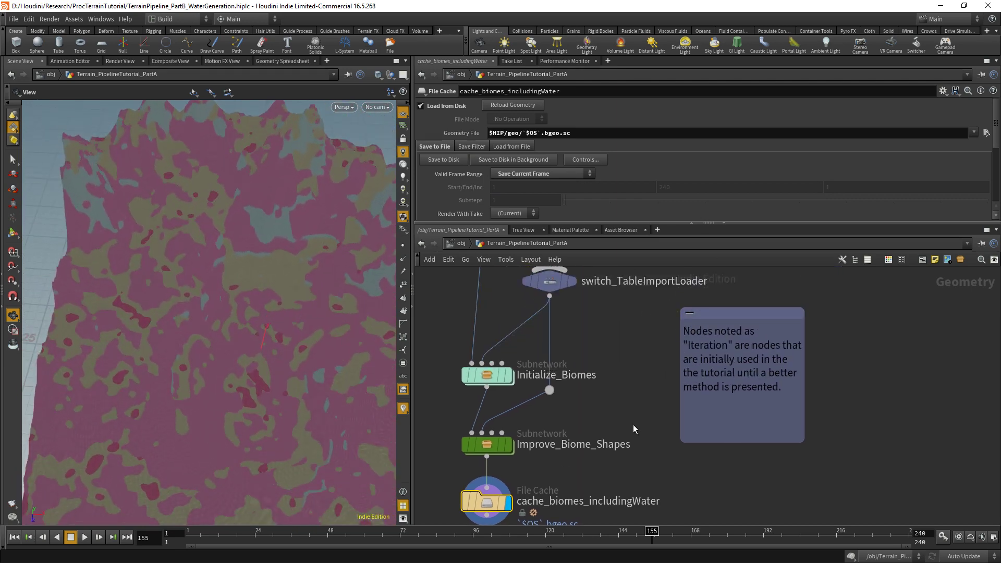
{"action": "middle_click_drag", "start_coordinate": [633, 424], "coordinate": [651, 346]}
{"action": "mouse_move", "coordinate": [504, 432]}
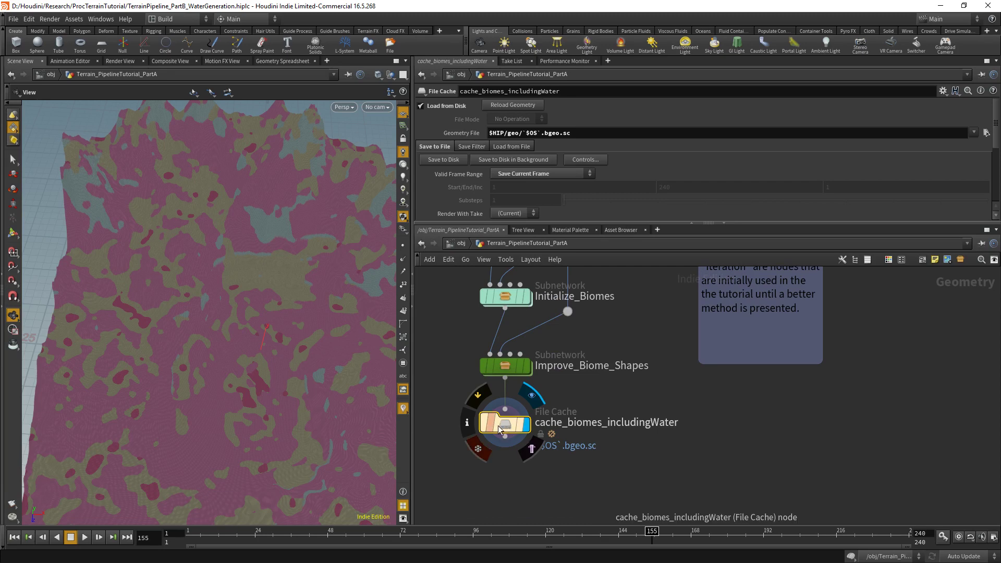
{"action": "middle_click_drag", "start_coordinate": [521, 475], "coordinate": [603, 430]}
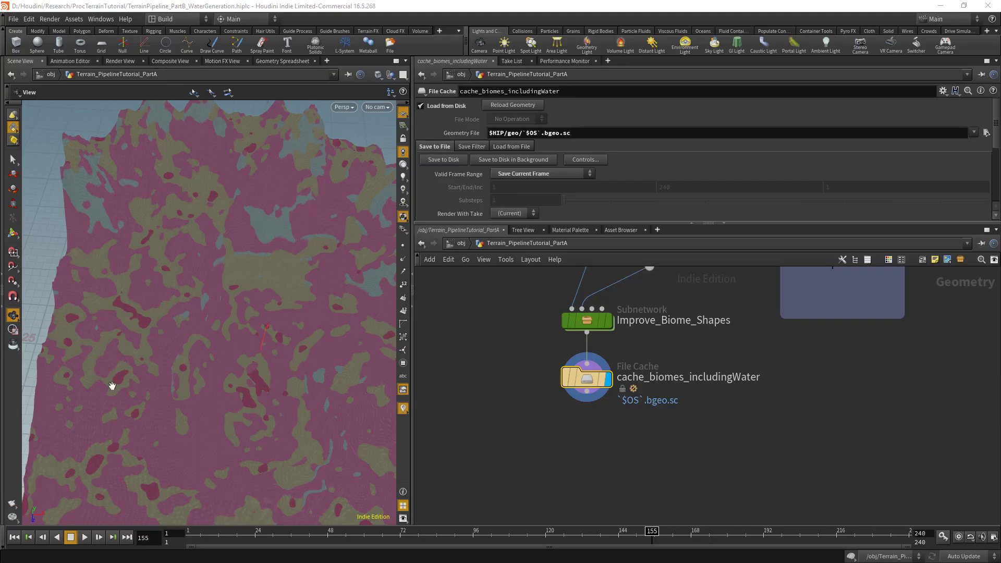
{"action": "middle_click_drag", "start_coordinate": [488, 386], "coordinate": [542, 345]}
{"action": "left_click_drag", "start_coordinate": [239, 336], "coordinate": [257, 374]}
{"action": "scroll", "coordinate": [270, 313], "scroll_direction": "up", "scroll_amount": 5}
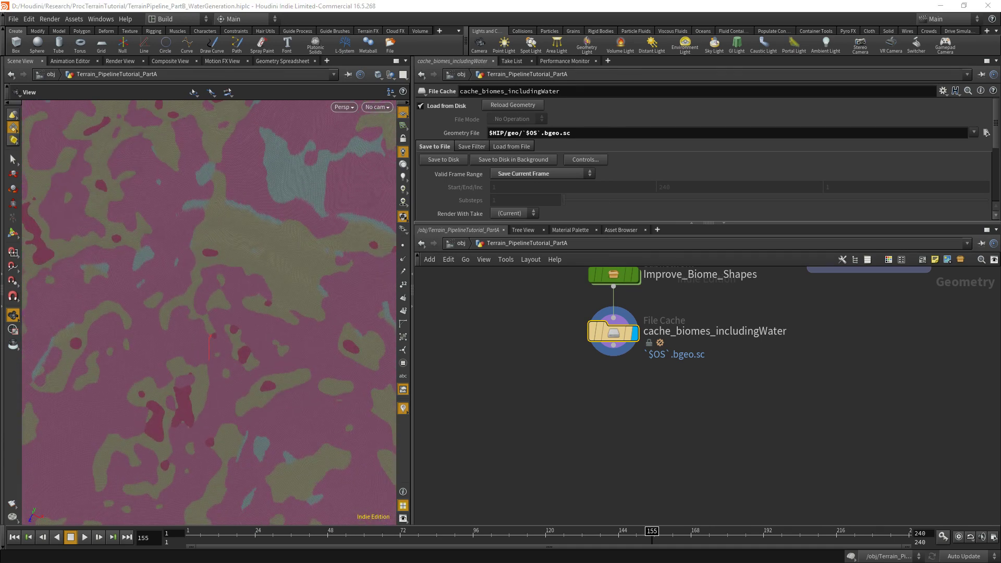
{"action": "scroll", "coordinate": [473, 431], "scroll_direction": "up", "scroll_amount": 3}
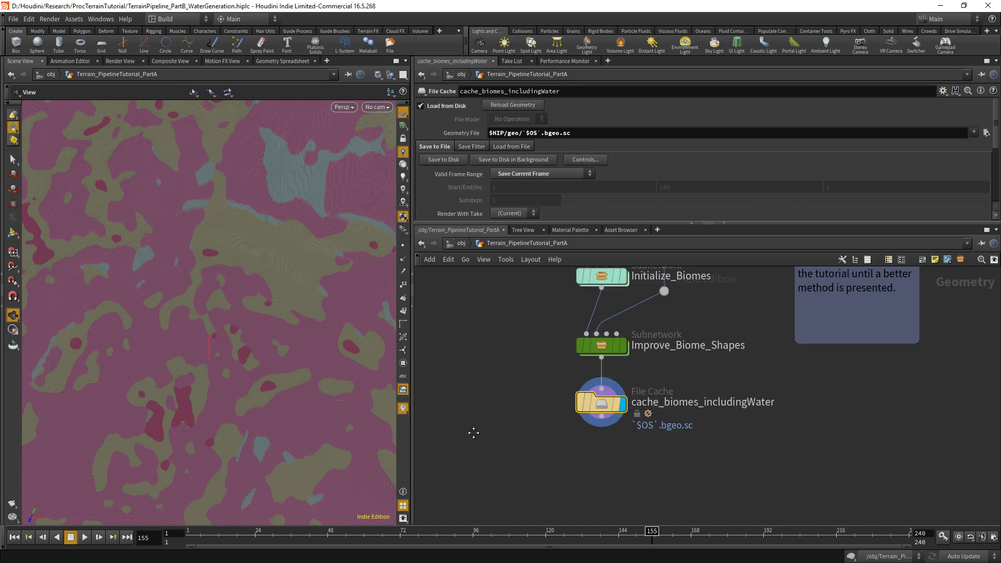
{"action": "middle_click_drag", "start_coordinate": [528, 406], "coordinate": [499, 439]}
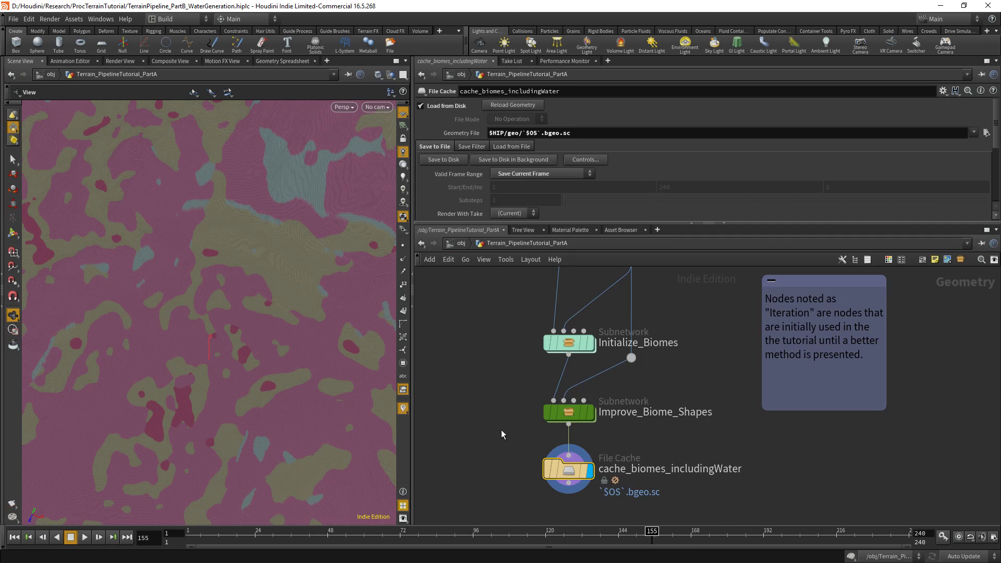
Step: Inside Improve_Biome_Shapes, pull the color6 node out of the main chain so repeat_end2 feeds groupdelete3 directly
{"action": "mouse_move", "coordinate": [568, 416]}
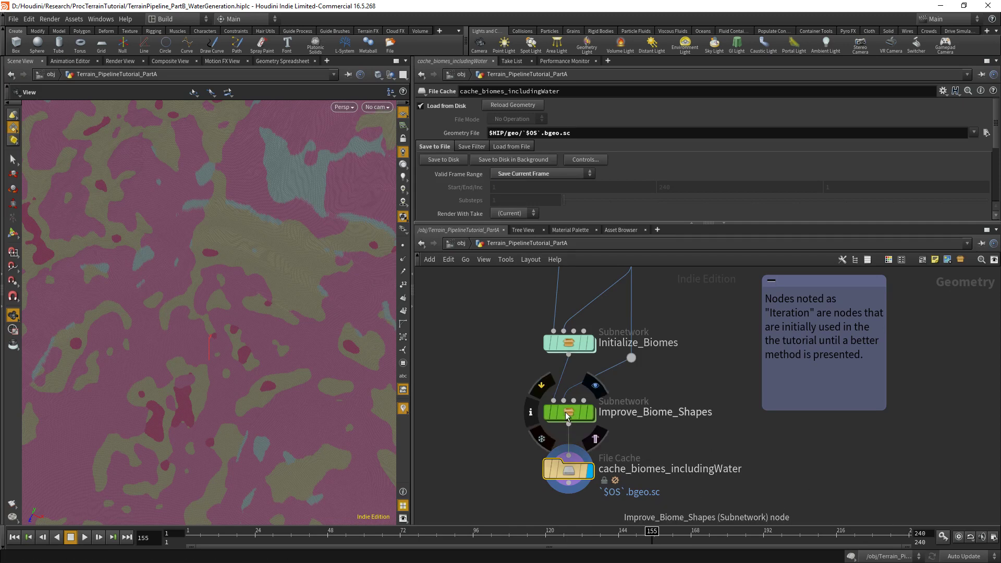
{"action": "double_click", "coordinate": [570, 416]}
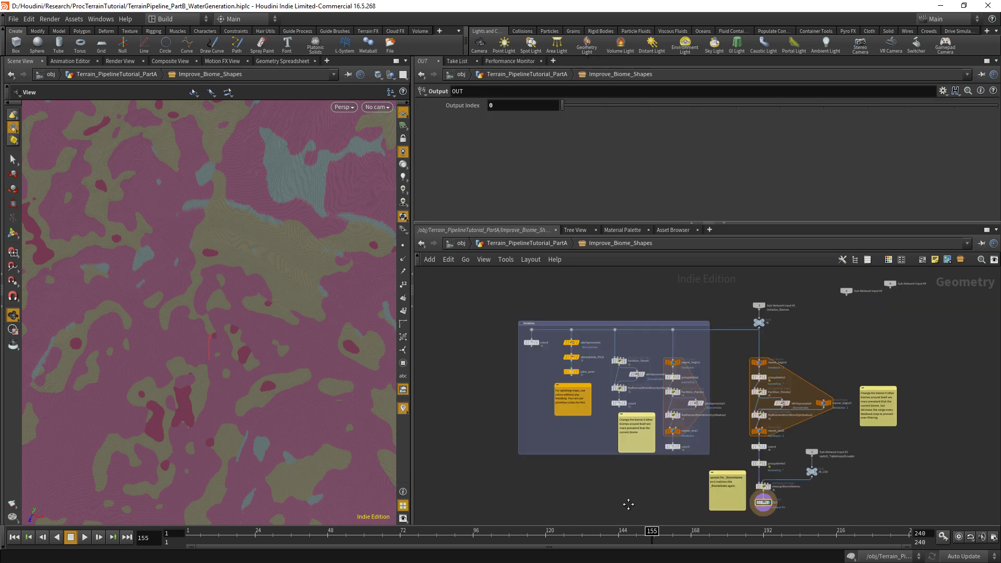
{"action": "scroll", "coordinate": [677, 421], "scroll_direction": "up", "scroll_amount": 5}
{"action": "left_click", "coordinate": [600, 317]}
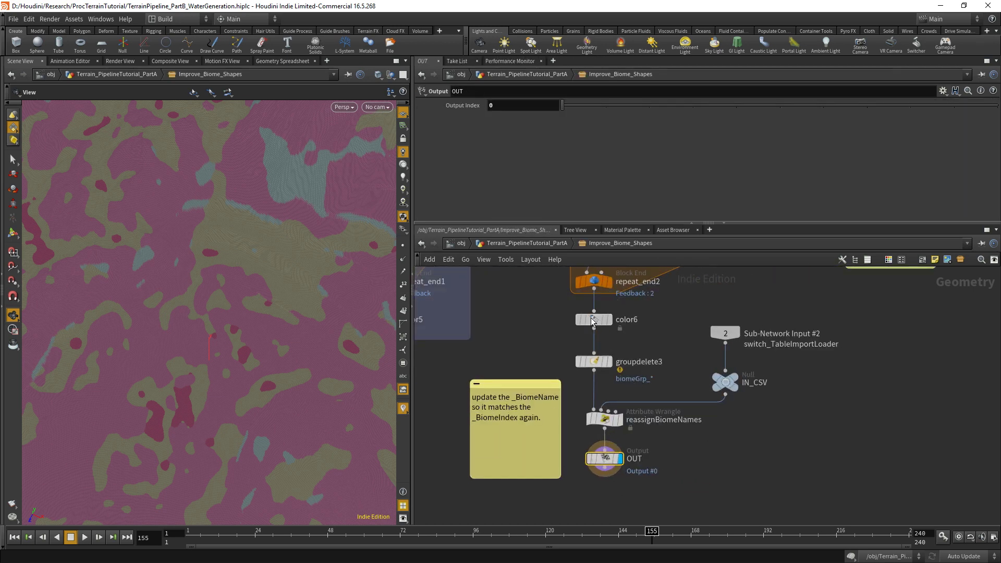
{"action": "left_click_drag", "start_coordinate": [595, 327], "coordinate": [647, 323]}
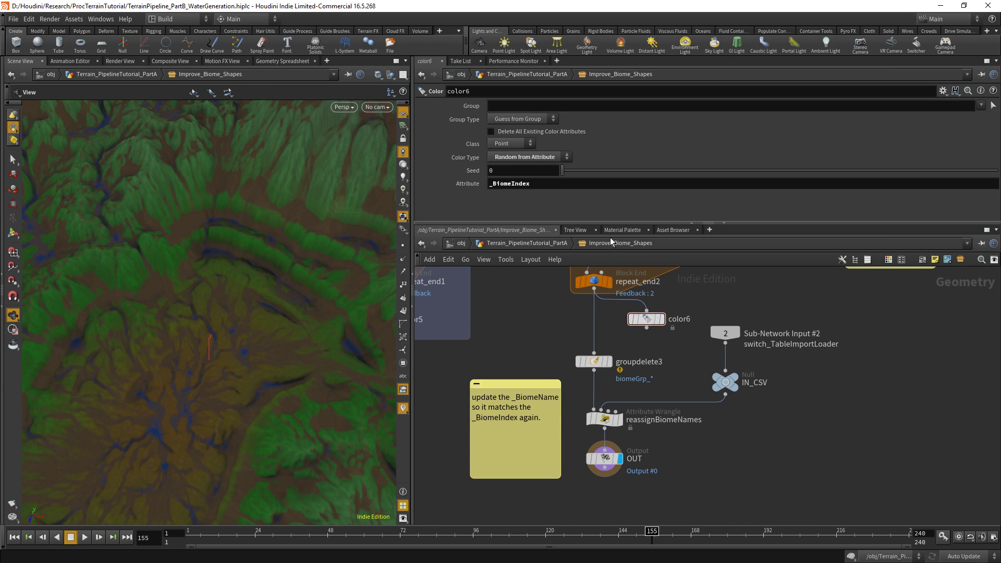
Step: Return to Terrain_PipelineTutorial_PartA, re-save the cache_biomes_includingWater geometry to disk and inspect the recolored terrain
{"action": "left_click", "coordinate": [545, 243]}
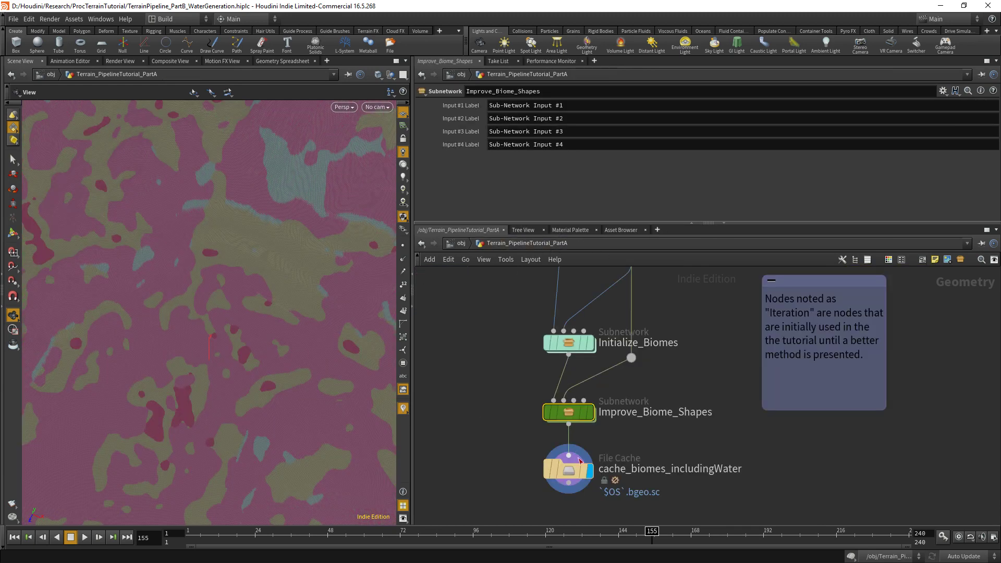
{"action": "left_click", "coordinate": [568, 472]}
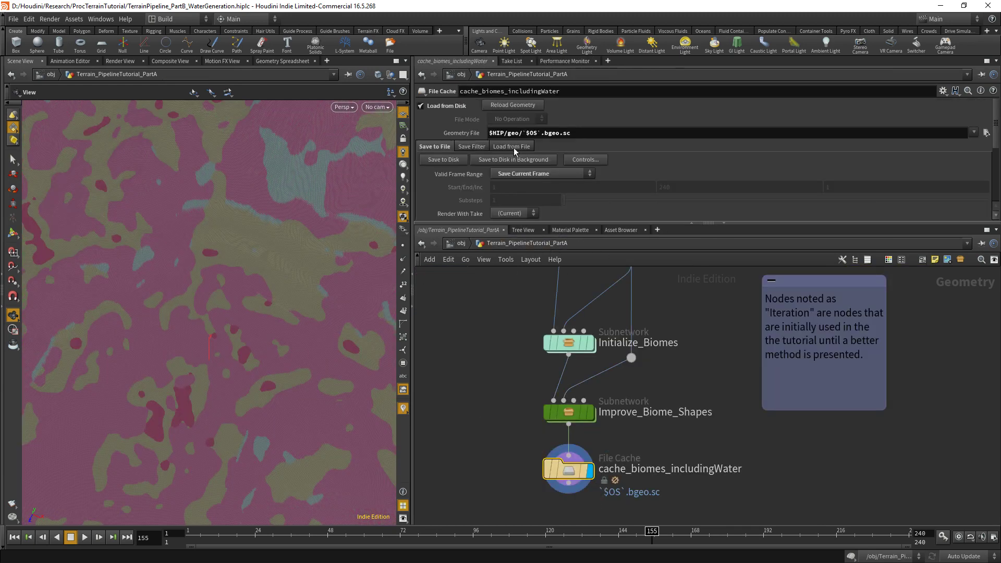
{"action": "left_click", "coordinate": [444, 161]}
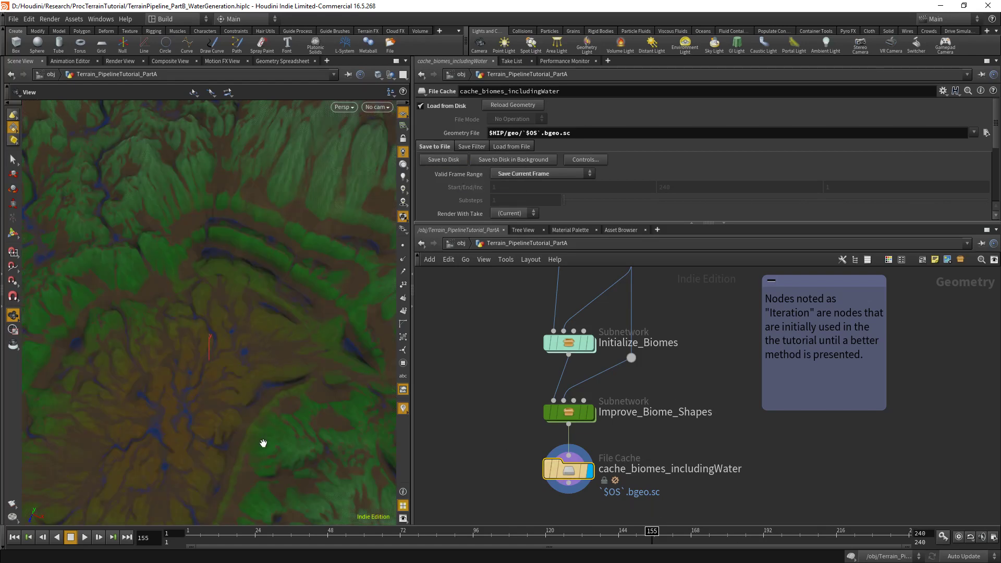
{"action": "left_click_drag", "start_coordinate": [247, 379], "coordinate": [261, 317]}
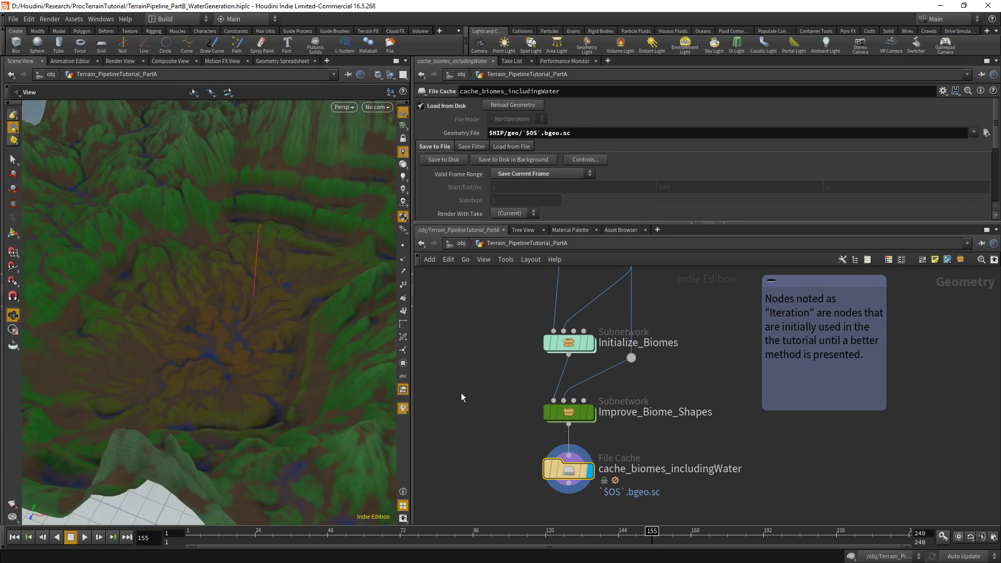
Step: Add an Attribute Promote node below cache_biomes_includingWater and wire the cache's output into it
{"action": "scroll", "coordinate": [461, 392], "scroll_direction": "down", "scroll_amount": 3}
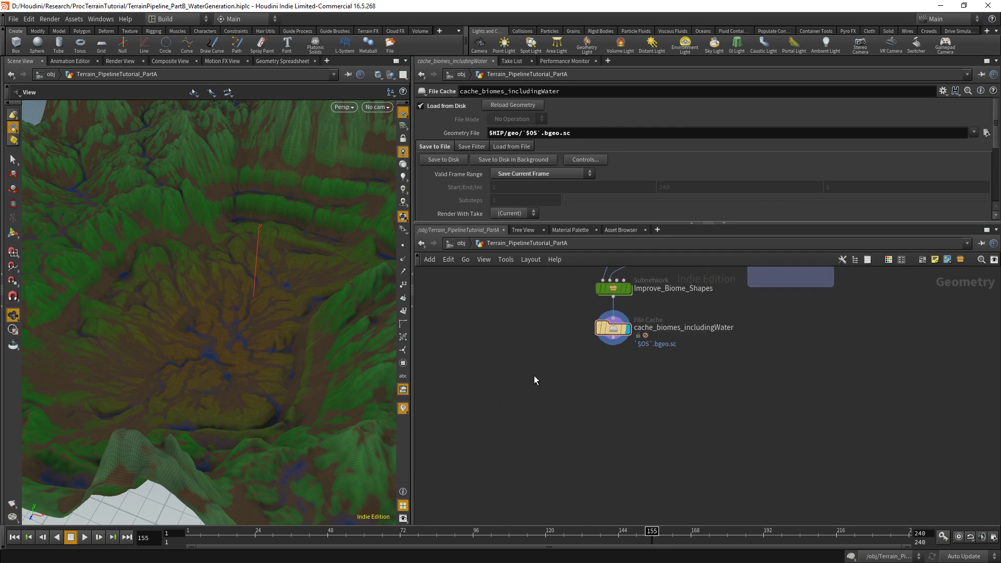
{"action": "scroll", "coordinate": [534, 375], "scroll_direction": "up", "scroll_amount": 1}
{"action": "key", "text": "Tab"}
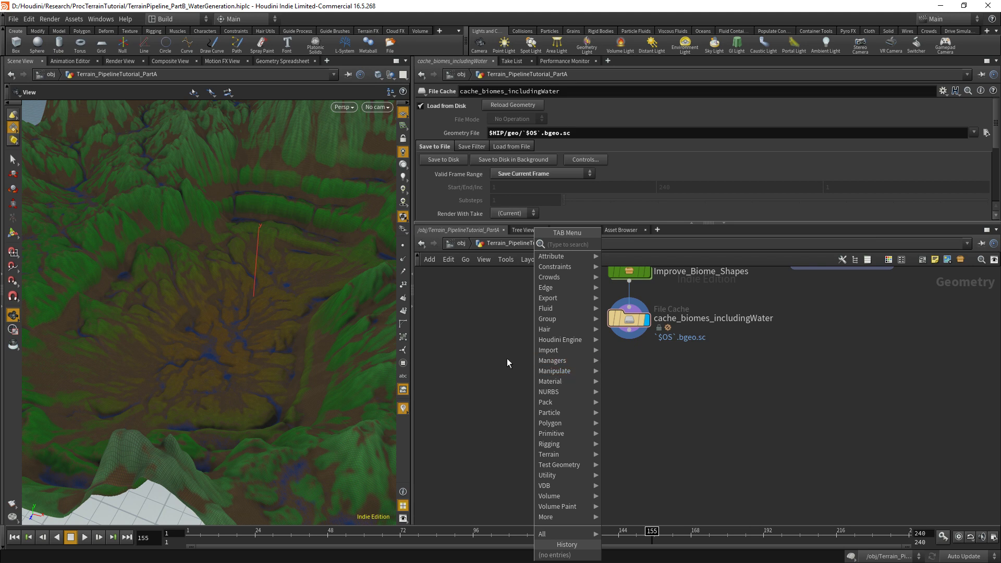
{"action": "type", "text": "null"}
{"action": "key", "text": "Return"}
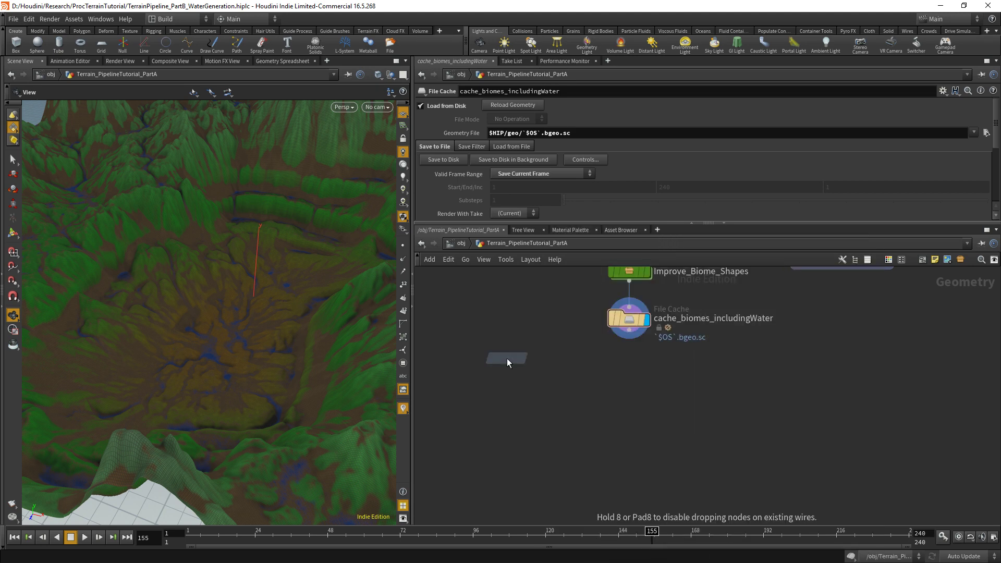
{"action": "left_click", "coordinate": [566, 352]}
{"action": "left_click", "coordinate": [567, 339]}
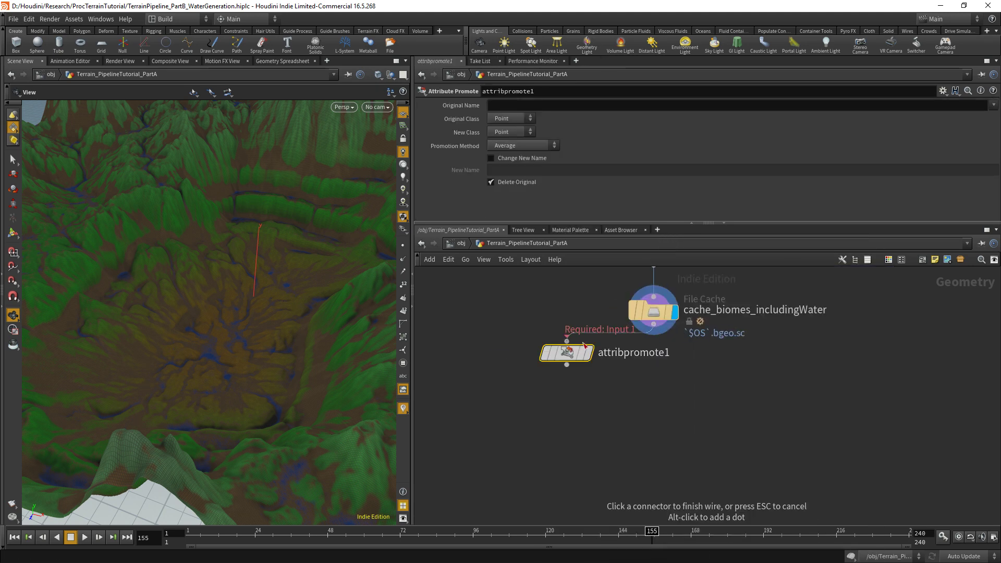
{"action": "left_click", "coordinate": [654, 324]}
Step: Set the Attribute Promote node to promote the water attribute from Point to Primitive
{"action": "left_click", "coordinate": [517, 105]}
{"action": "type", "text": "water"}
{"action": "key", "text": "Return"}
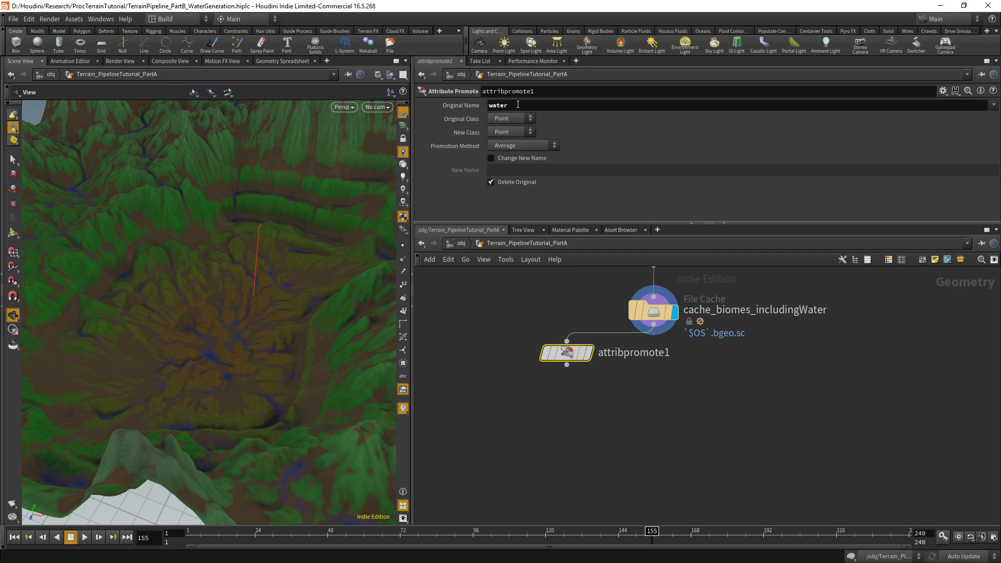
{"action": "left_click", "coordinate": [494, 133]}
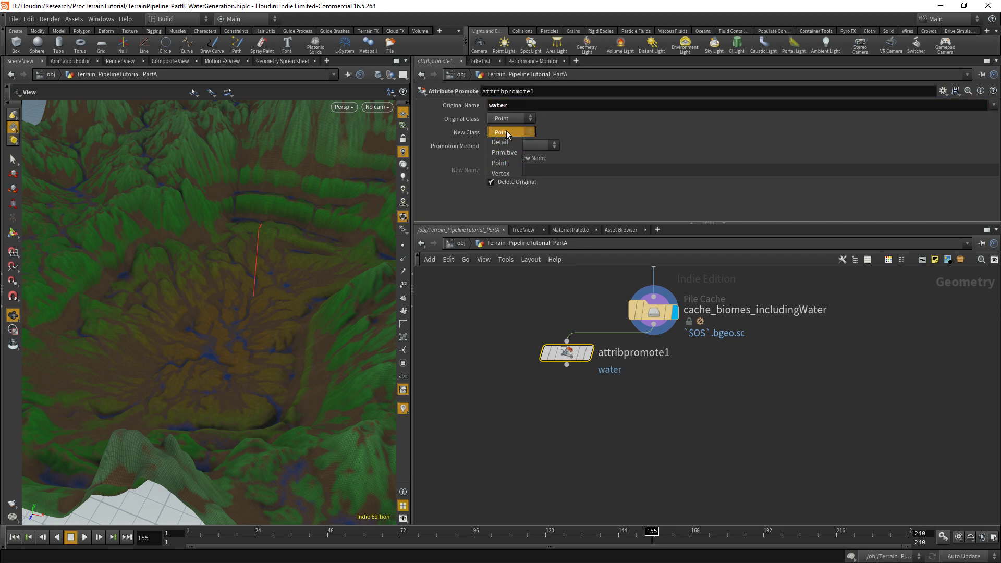
{"action": "left_click", "coordinate": [529, 428]}
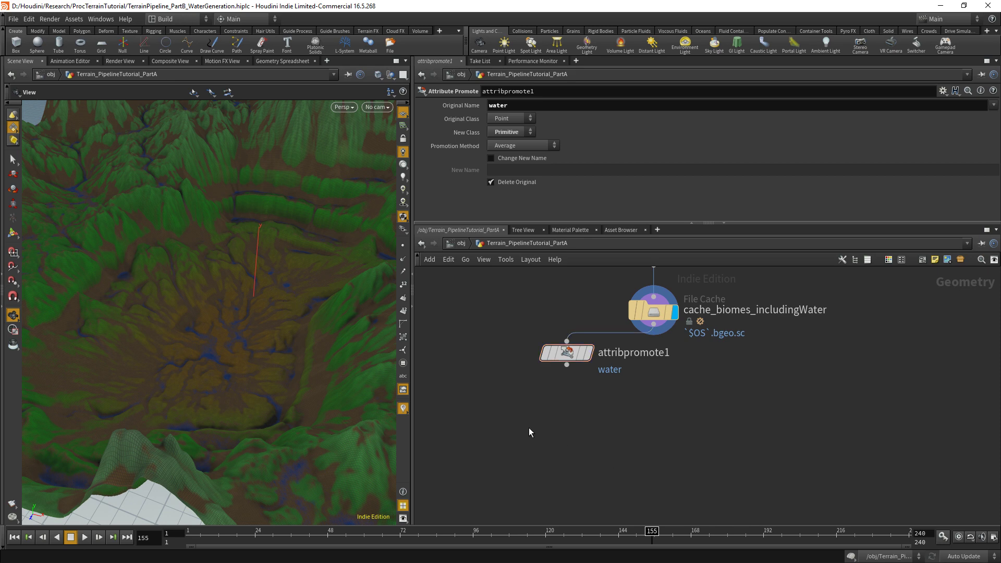
Step: Add a Group Expression node below attribpromote1
{"action": "key", "text": "Tab"}
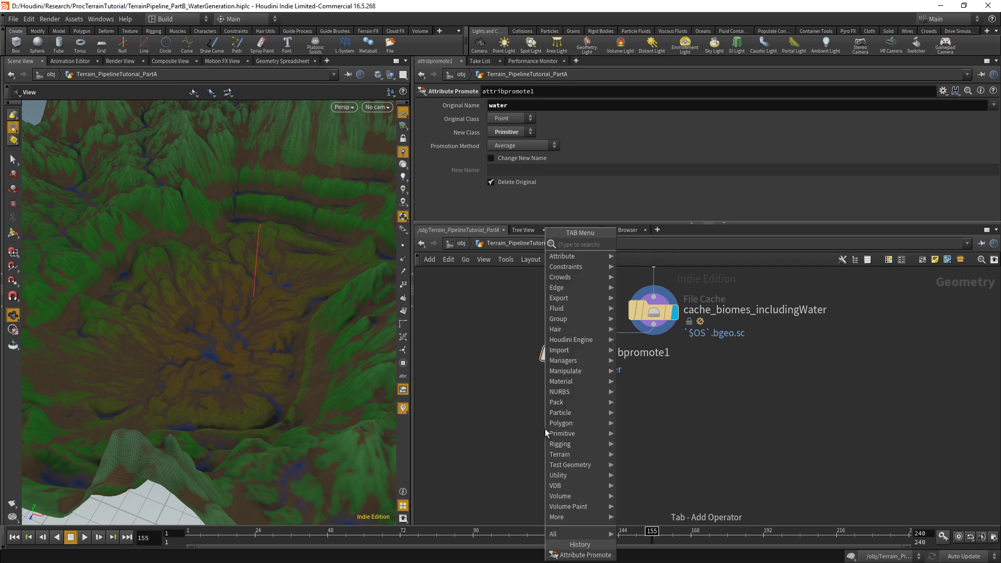
{"action": "type", "text": "group"}
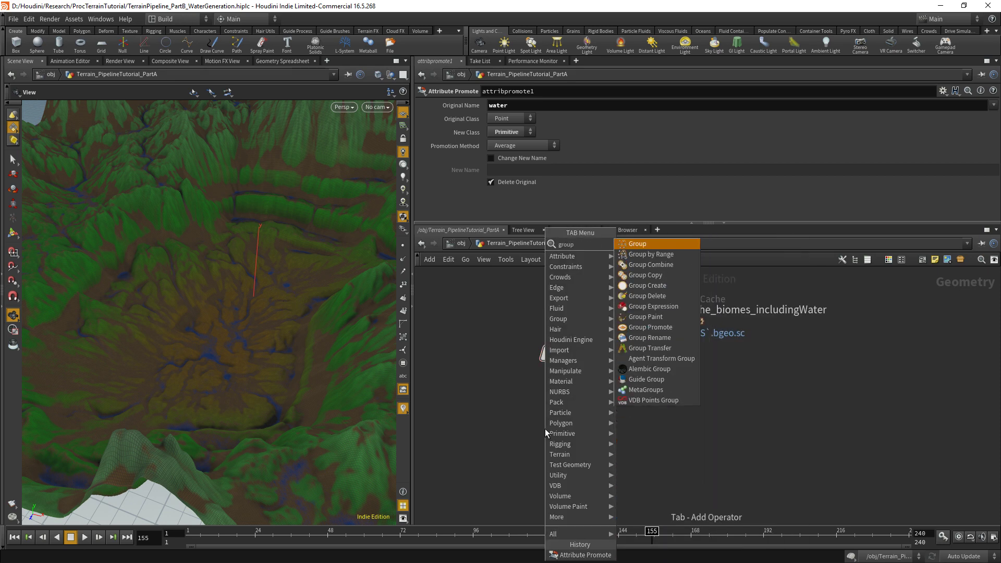
{"action": "key", "text": "Down"}
{"action": "key", "text": "Down"}
{"action": "key", "text": "Down"}
{"action": "key", "text": "Down"}
{"action": "key", "text": "Down"}
{"action": "key", "text": "Down"}
{"action": "key", "text": "Return"}
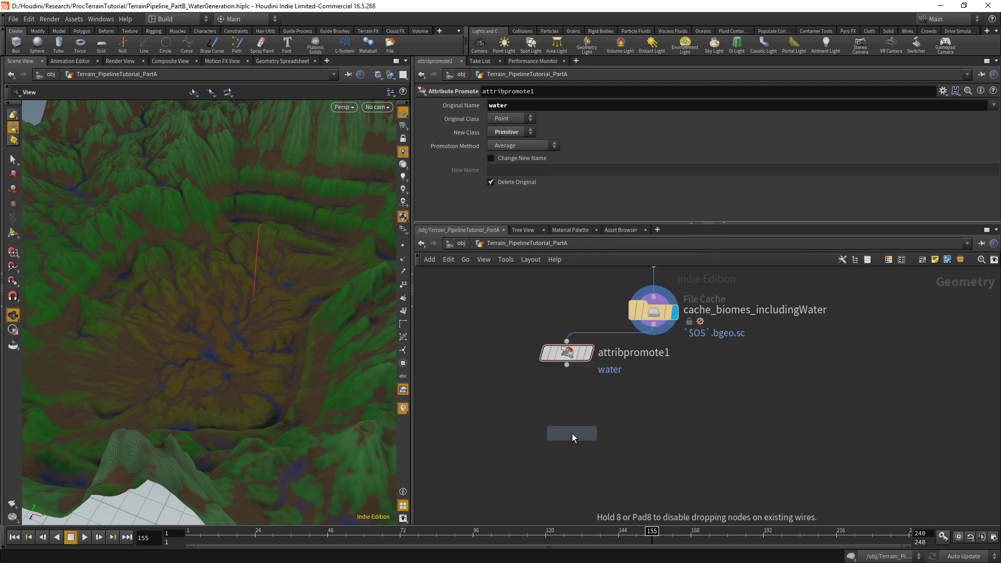
{"action": "left_click", "coordinate": [569, 410]}
Step: Turn off the origin gnomon guide in the viewport's display options
{"action": "left_click_drag", "start_coordinate": [211, 311], "coordinate": [250, 226]}
{"action": "key", "text": "d"}
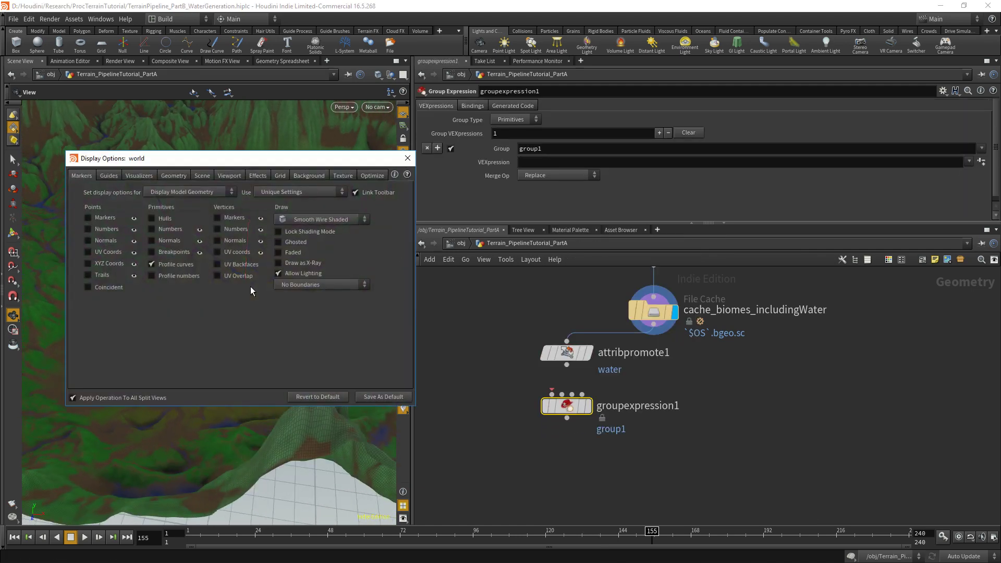
{"action": "left_click", "coordinate": [139, 175]}
{"action": "left_click", "coordinate": [117, 175]}
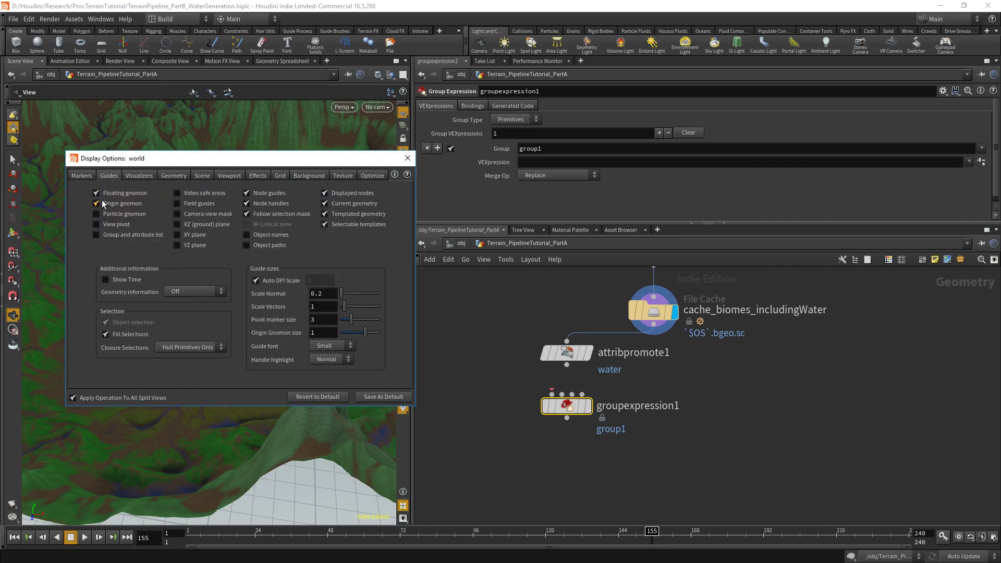
{"action": "left_click", "coordinate": [408, 158]}
{"action": "left_click_drag", "start_coordinate": [257, 298], "coordinate": [213, 299]}
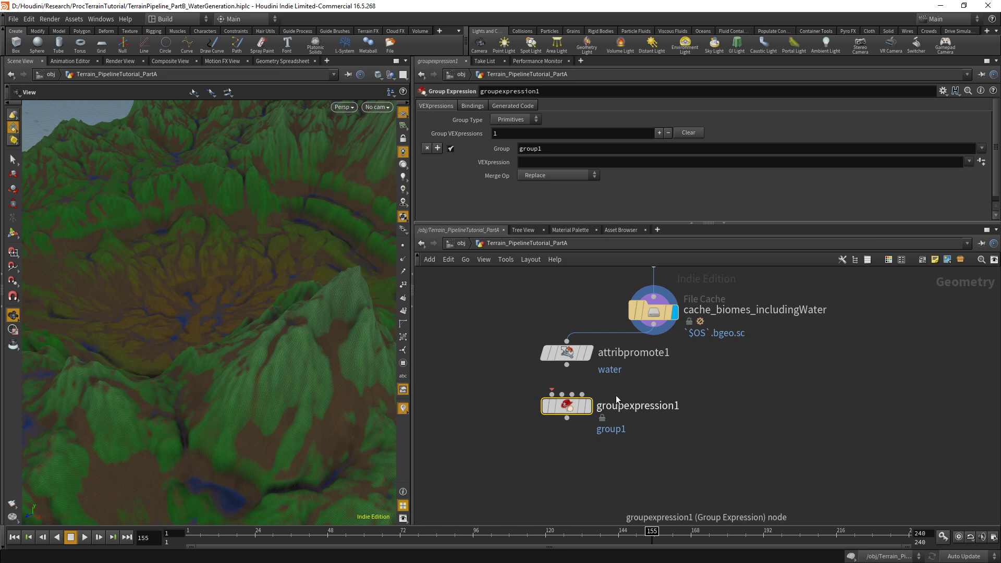
{"action": "left_click_drag", "start_coordinate": [567, 365], "coordinate": [552, 394]}
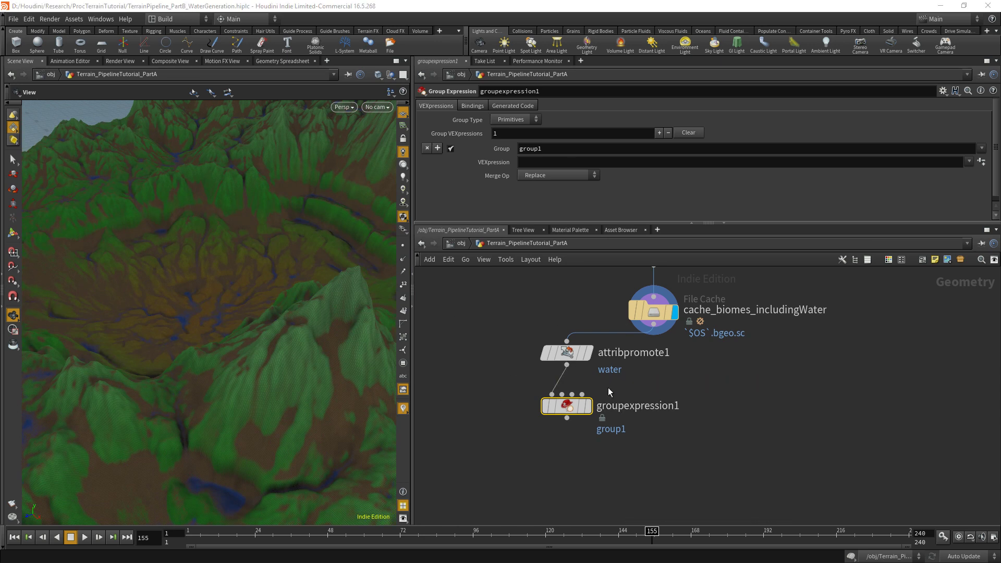
{"action": "double_click", "coordinate": [574, 154]}
{"action": "type", "text": "waterMesh"}
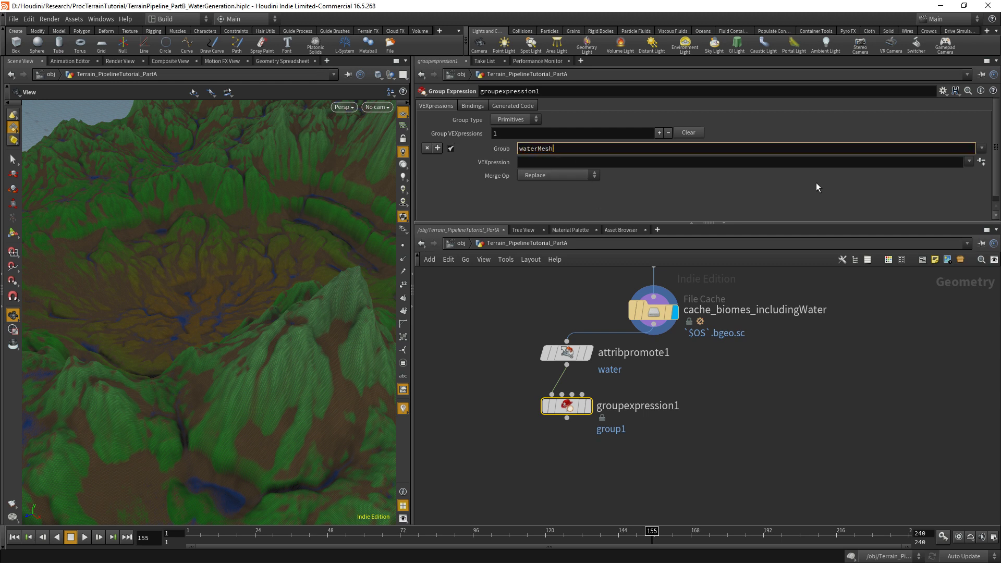
{"action": "left_click", "coordinate": [738, 165]}
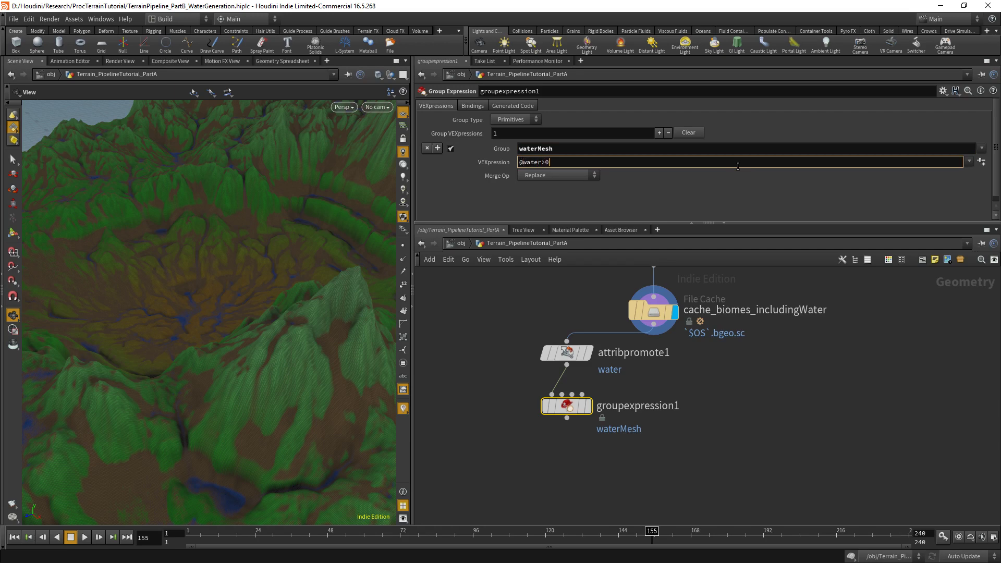
{"action": "key", "text": "Return"}
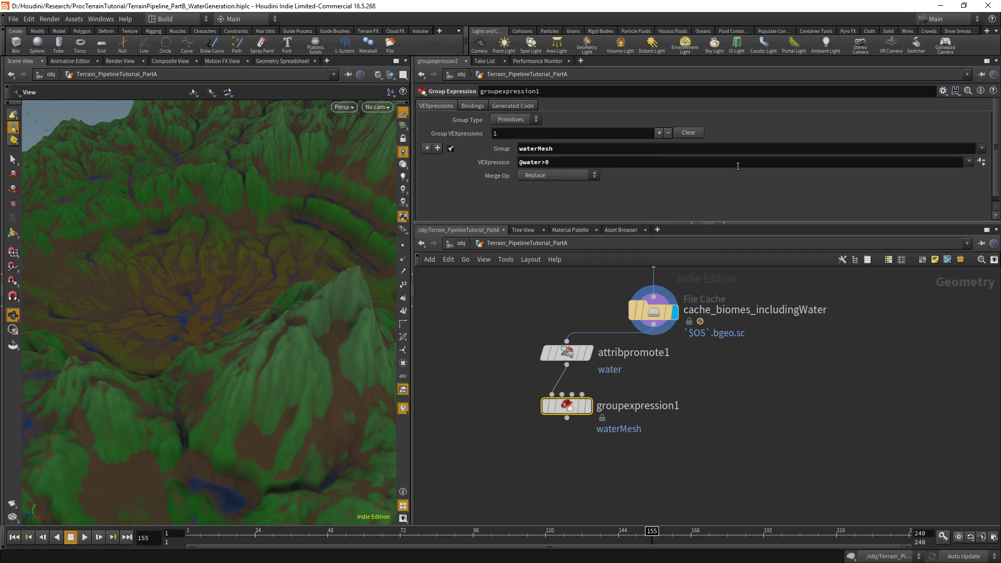
Step: Display groupexpression1 and inspect which terrain primitives fall in the waterMesh group
{"action": "left_click", "coordinate": [588, 406]}
{"action": "left_click_drag", "start_coordinate": [330, 349], "coordinate": [250, 343]}
{"action": "left_click_drag", "start_coordinate": [172, 349], "coordinate": [171, 283]}
Step: Add a Group Promote node below groupexpression1 and wire the Group Expression's output into it
{"action": "left_click", "coordinate": [581, 472]}
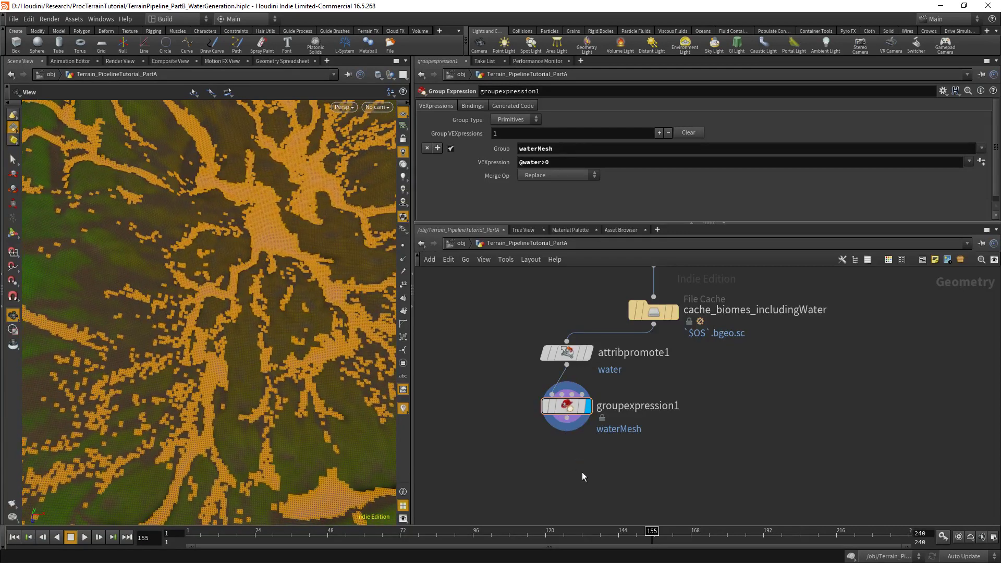
{"action": "key", "text": "Tab"}
{"action": "type", "text": "gr"}
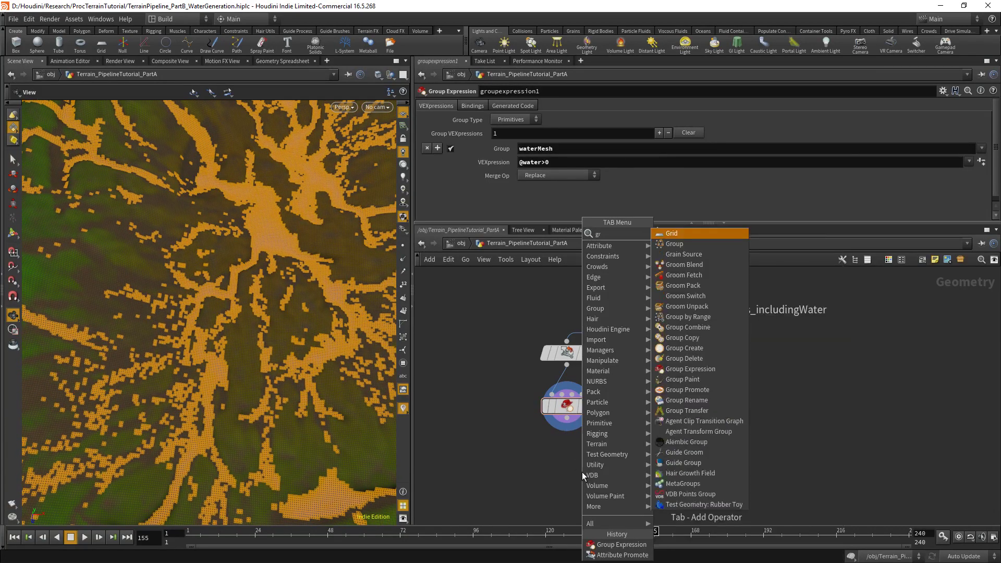
{"action": "type", "text": "oup p"}
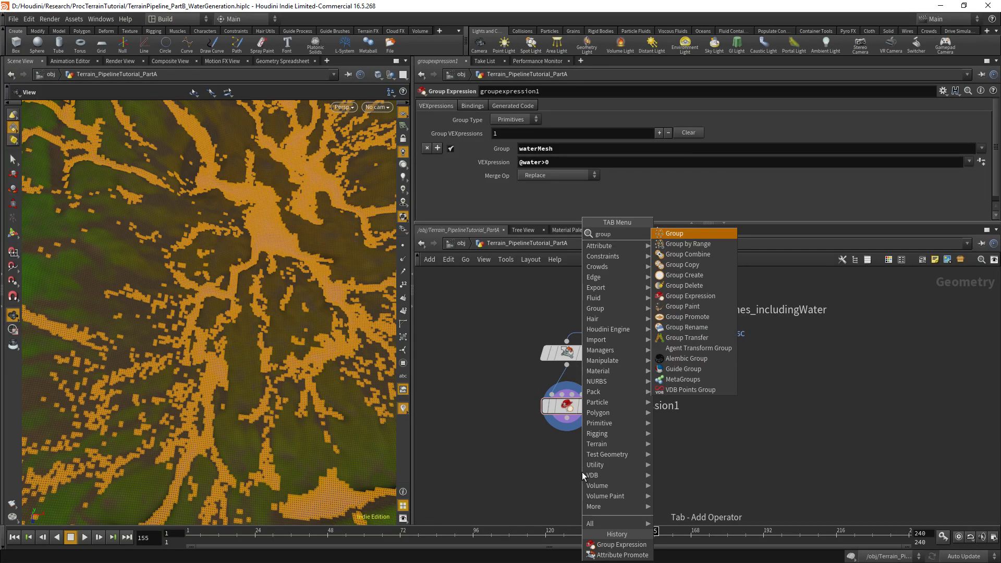
{"action": "key", "text": "Down"}
{"action": "key", "text": "Return"}
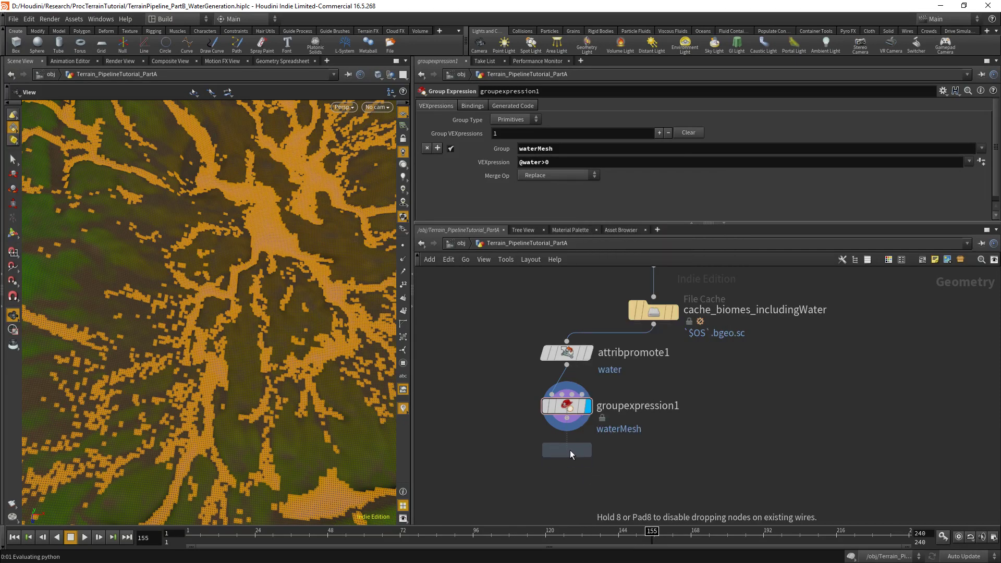
{"action": "left_click", "coordinate": [570, 449]}
{"action": "left_click", "coordinate": [570, 428]}
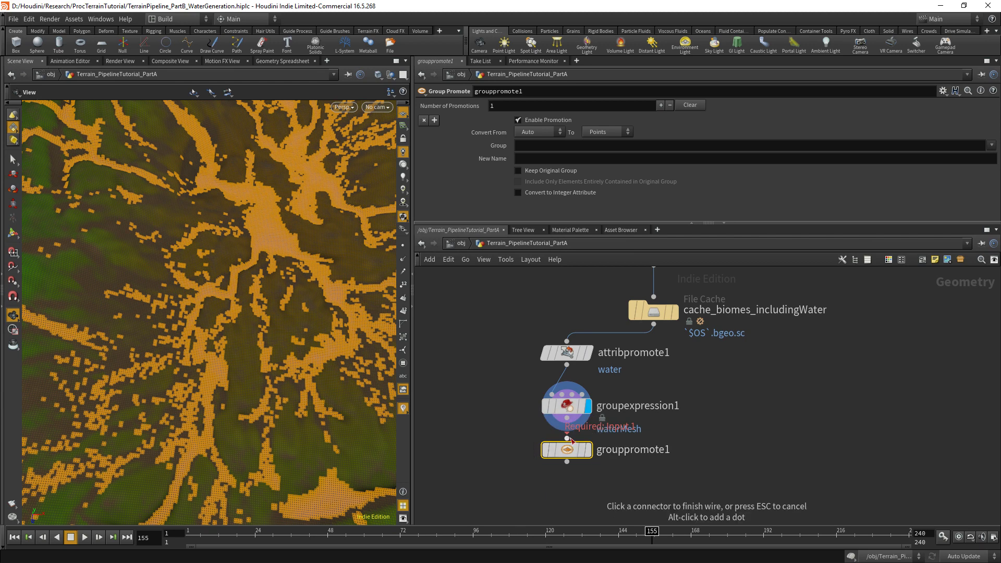
{"action": "key", "text": "Escape"}
{"action": "mouse_move", "coordinate": [567, 450]}
{"action": "left_mouse_down"}
{"action": "mouse_move", "coordinate": [567, 469]}
{"action": "mouse_move", "coordinate": [567, 453]}
{"action": "left_mouse_up"}
{"action": "left_click", "coordinate": [567, 419]}
{"action": "left_click", "coordinate": [566, 458]}
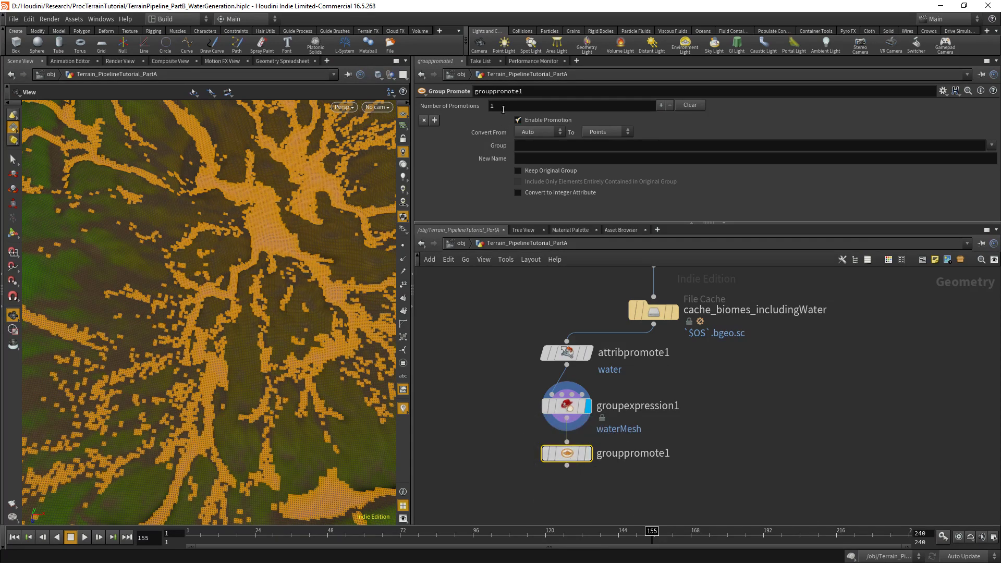
Step: Give grouppromote1 two promotions, set the first to convert the waterMesh group from Primitives to Points, and display the node
{"action": "left_click", "coordinate": [503, 107]}
{"action": "key", "text": "Return"}
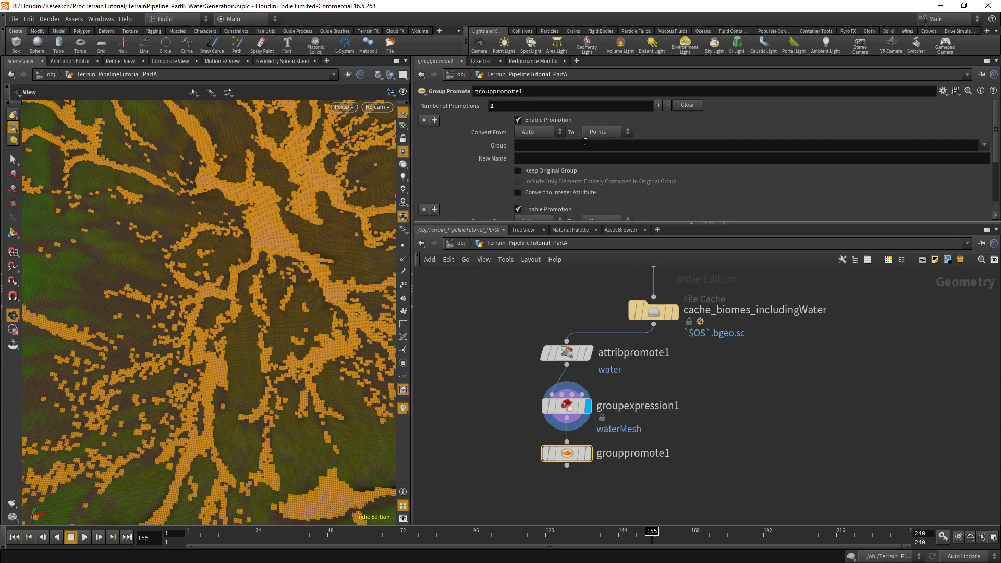
{"action": "scroll", "coordinate": [469, 151], "scroll_direction": "down", "scroll_amount": 1}
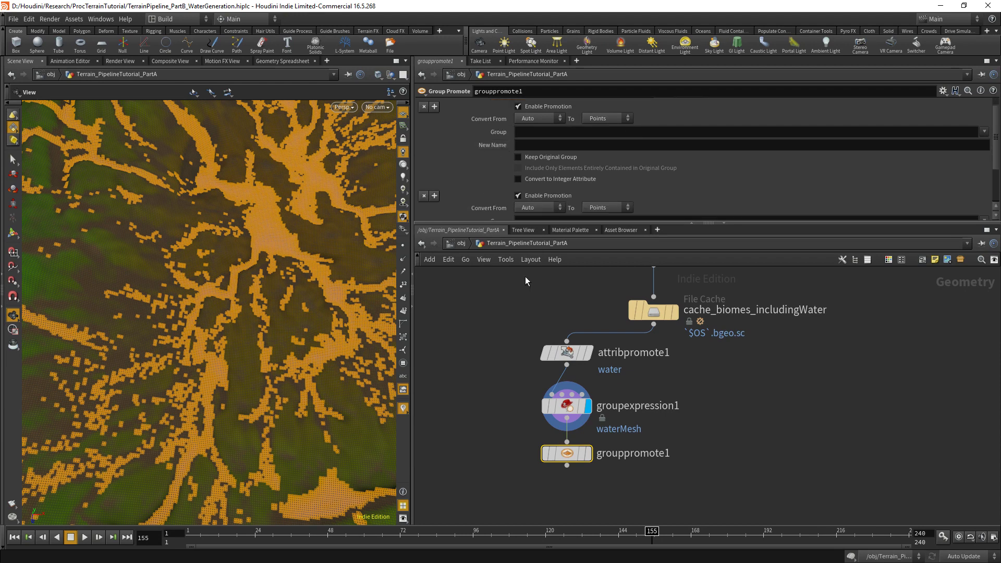
{"action": "left_click", "coordinate": [566, 405]}
{"action": "double_click", "coordinate": [561, 152]}
{"action": "key", "text": "ctrl+c"}
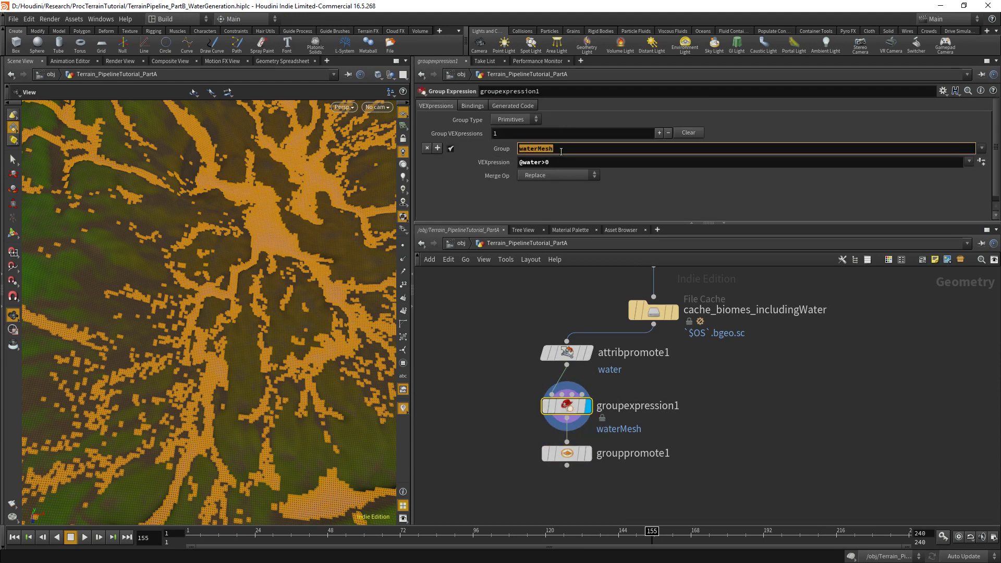
{"action": "left_click", "coordinate": [567, 453]}
{"action": "left_click", "coordinate": [537, 119]}
{"action": "left_click", "coordinate": [534, 132]}
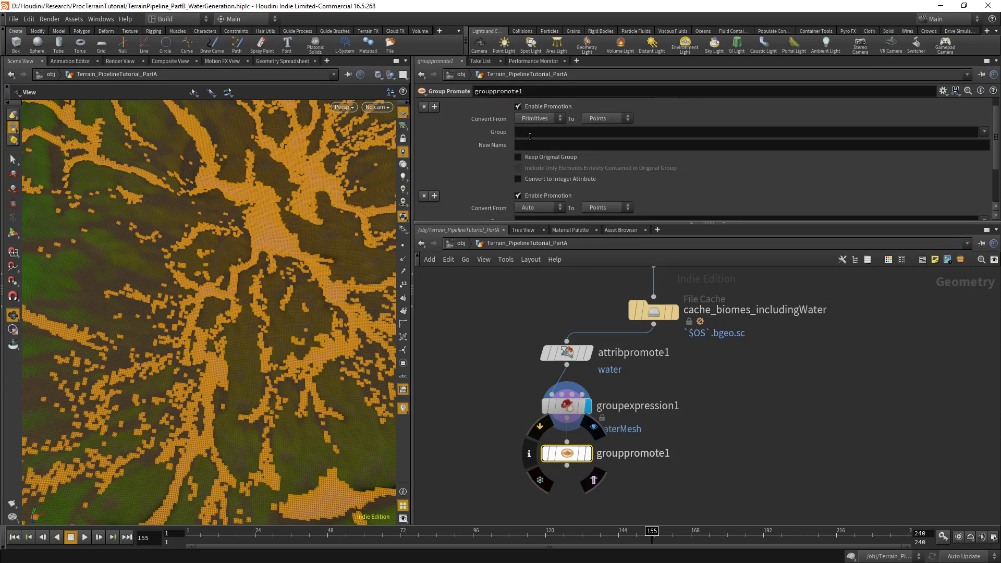
{"action": "left_click", "coordinate": [542, 132]}
{"action": "key", "text": "ctrl+v"}
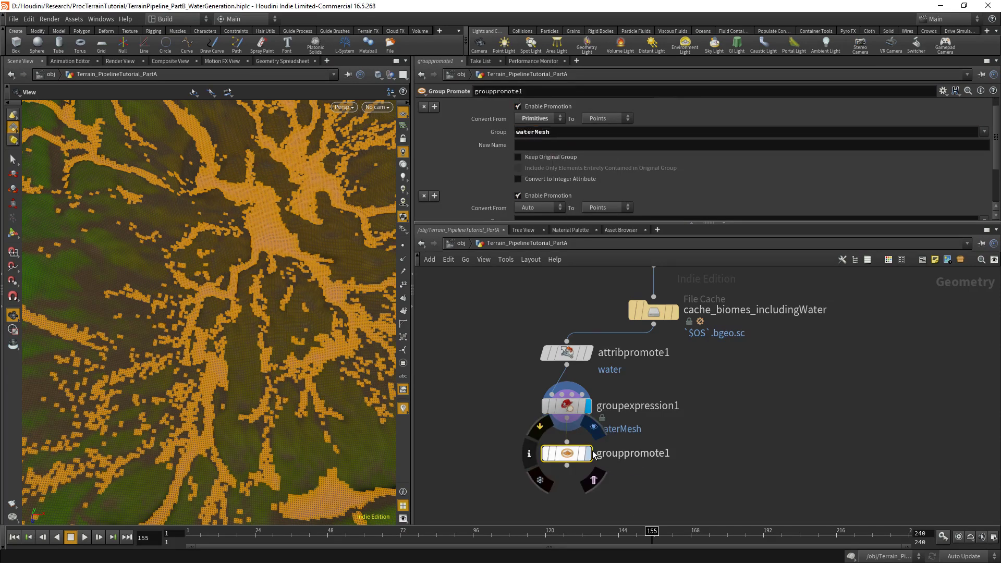
{"action": "left_click", "coordinate": [588, 453]}
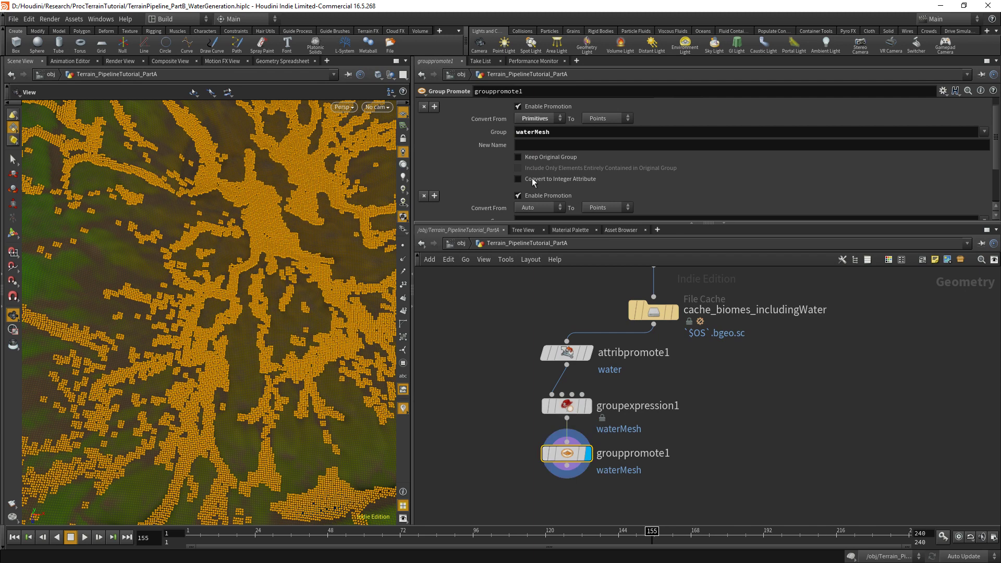
Step: Set grouppromote1's second promotion to convert the waterMesh group from Points back to Primitives
{"action": "scroll", "coordinate": [492, 165], "scroll_direction": "down", "scroll_amount": 1}
{"action": "left_click", "coordinate": [537, 194]}
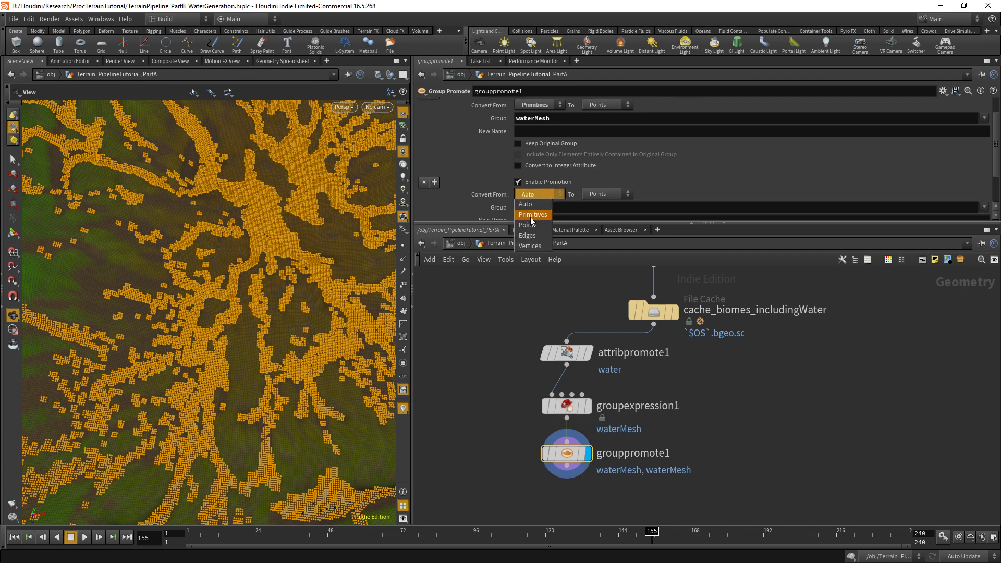
{"action": "left_click", "coordinate": [528, 224]}
{"action": "left_click", "coordinate": [605, 194]}
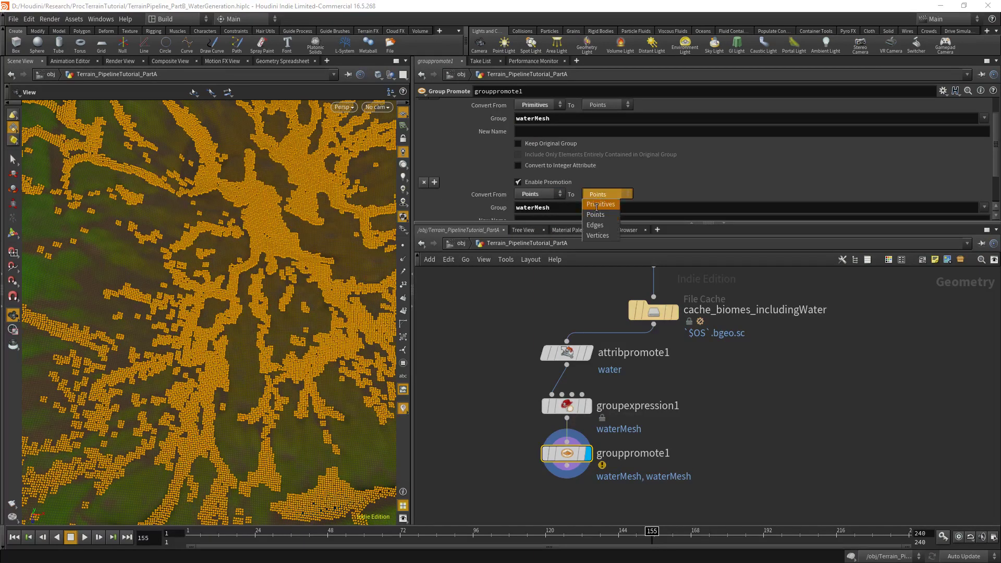
{"action": "left_click", "coordinate": [596, 205]}
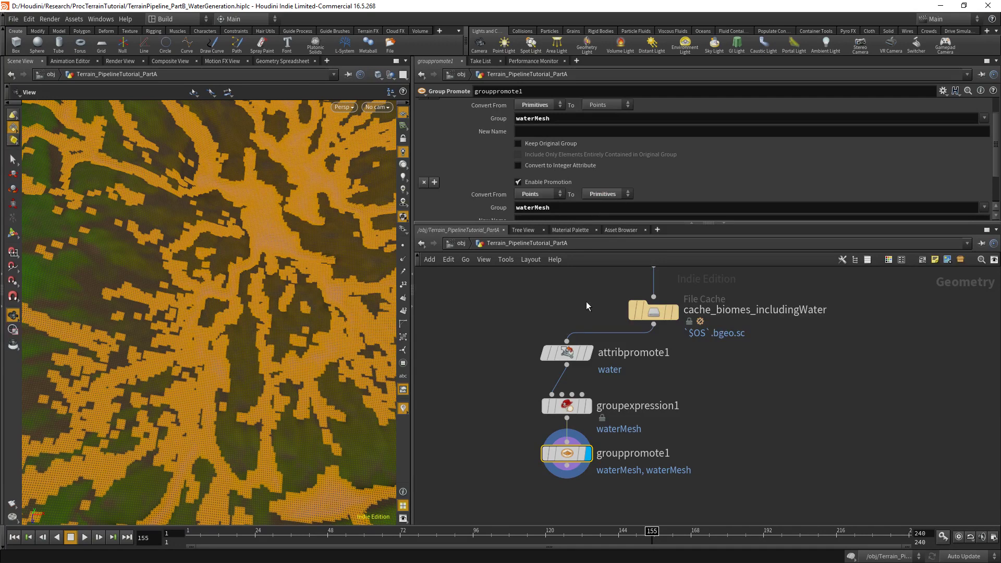
Step: Compare the waterMesh group before and after grouppromote1, inspecting its coverage up close and across the whole terrain
{"action": "left_click", "coordinate": [585, 406]}
{"action": "left_click", "coordinate": [588, 453]}
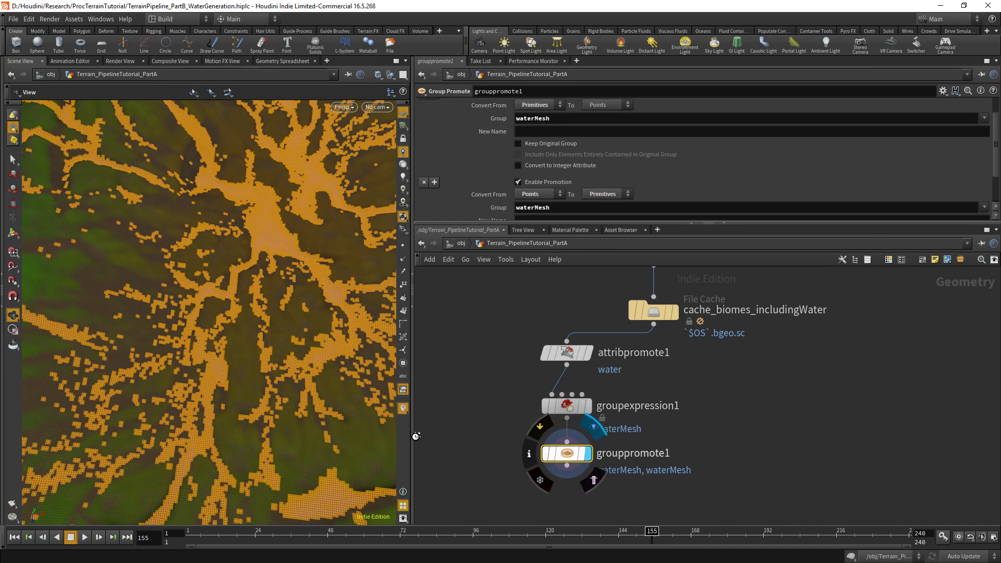
{"action": "scroll", "coordinate": [193, 370], "scroll_direction": "down", "scroll_amount": 5}
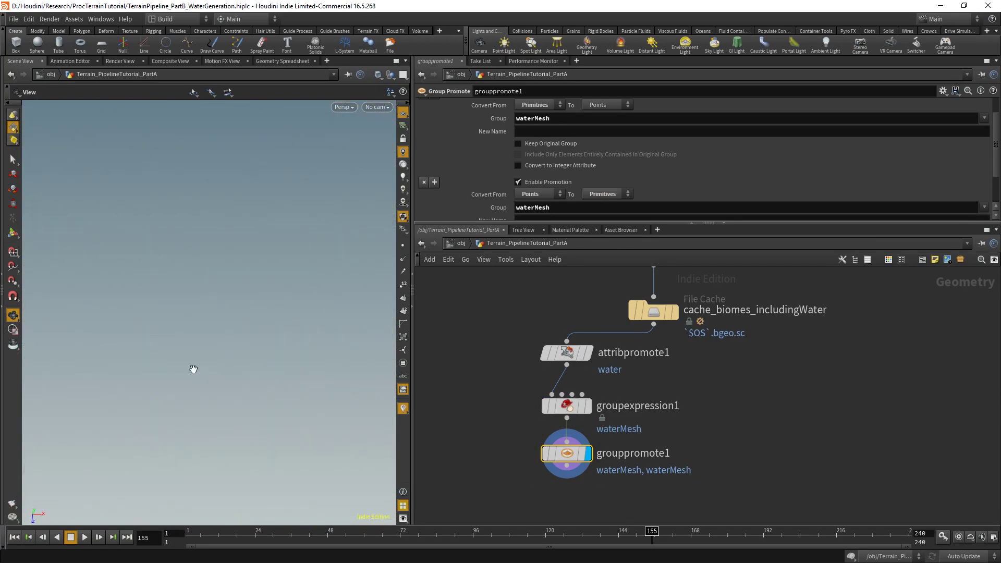
{"action": "scroll", "coordinate": [197, 358], "scroll_direction": "up", "scroll_amount": 10}
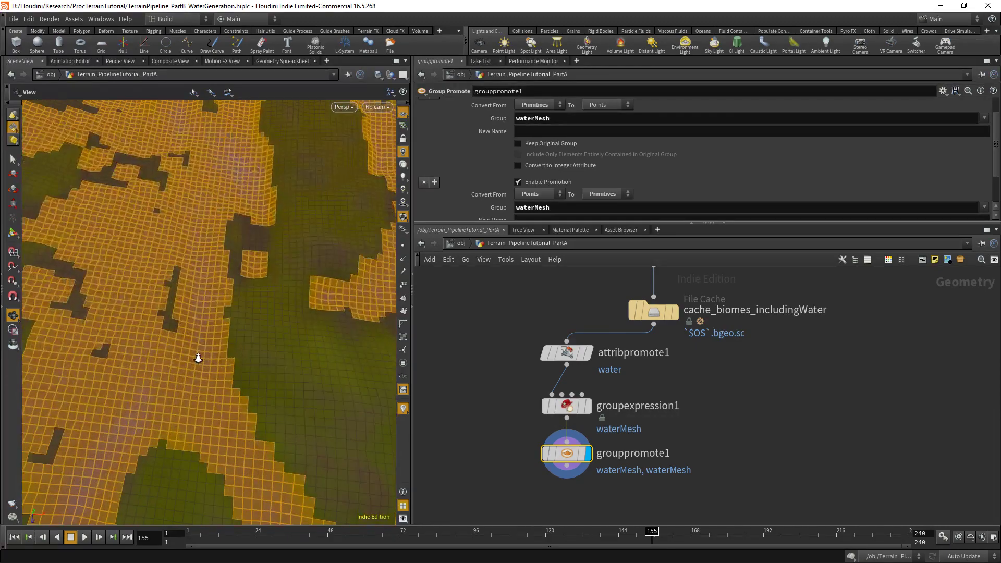
{"action": "scroll", "coordinate": [238, 214], "scroll_direction": "down", "scroll_amount": 10}
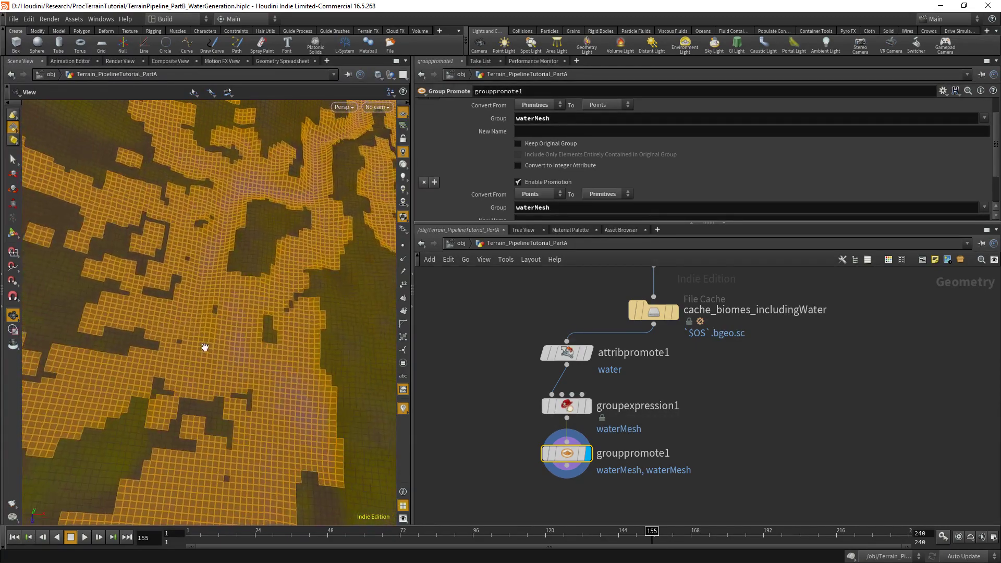
{"action": "middle_click_drag", "start_coordinate": [229, 305], "coordinate": [210, 438]}
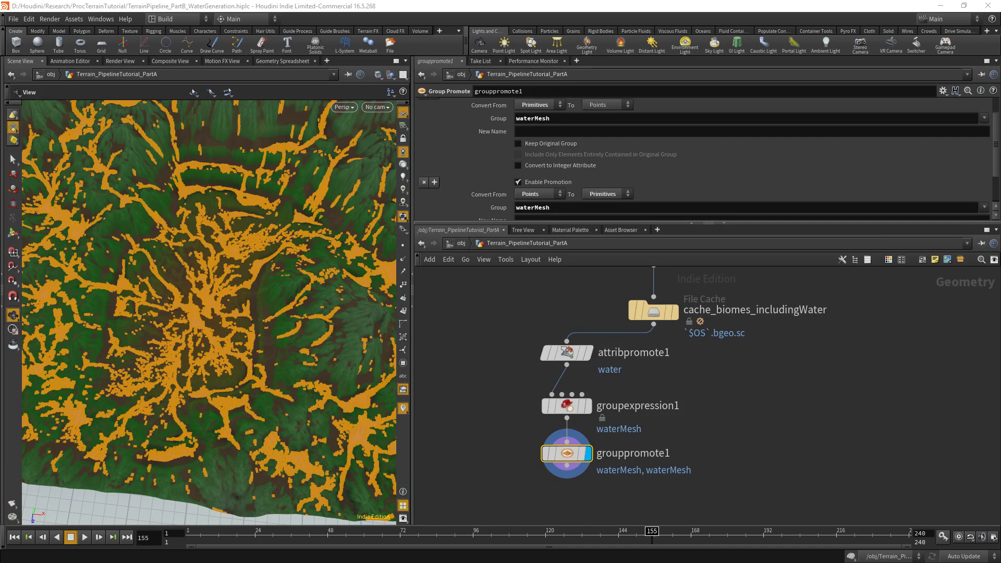
Step: Duplicate groupexpression1, wire the copy to cache_biomes_includingWater and display it
{"action": "left_click_drag", "start_coordinate": [648, 471], "coordinate": [534, 333]}
{"action": "left_click", "coordinate": [567, 398]}
{"action": "middle_click_drag", "start_coordinate": [540, 390], "coordinate": [475, 358]}
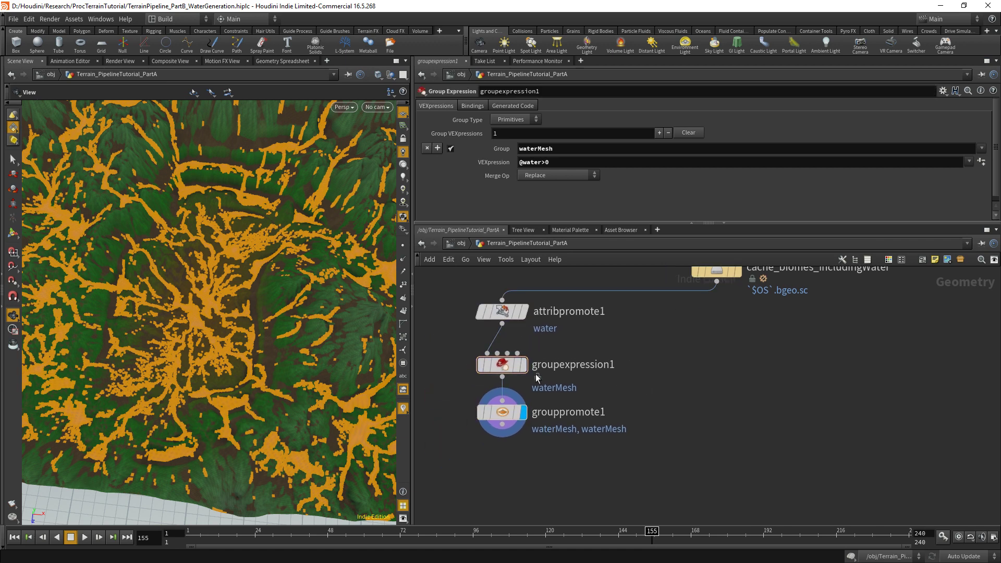
{"action": "key", "text": "ctrl+c"}
{"action": "middle_click_drag", "start_coordinate": [630, 337], "coordinate": [555, 362]}
{"action": "key", "text": "ctrl+v"}
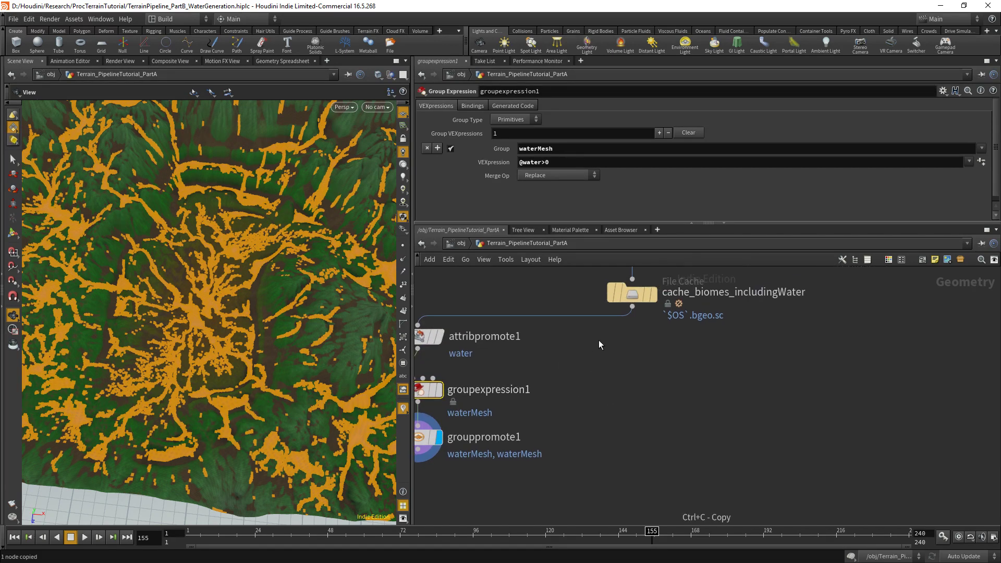
{"action": "left_click", "coordinate": [630, 309]}
{"action": "left_click", "coordinate": [563, 340]}
{"action": "left_click_drag", "start_coordinate": [579, 357], "coordinate": [558, 342]}
{"action": "key", "text": "r"}
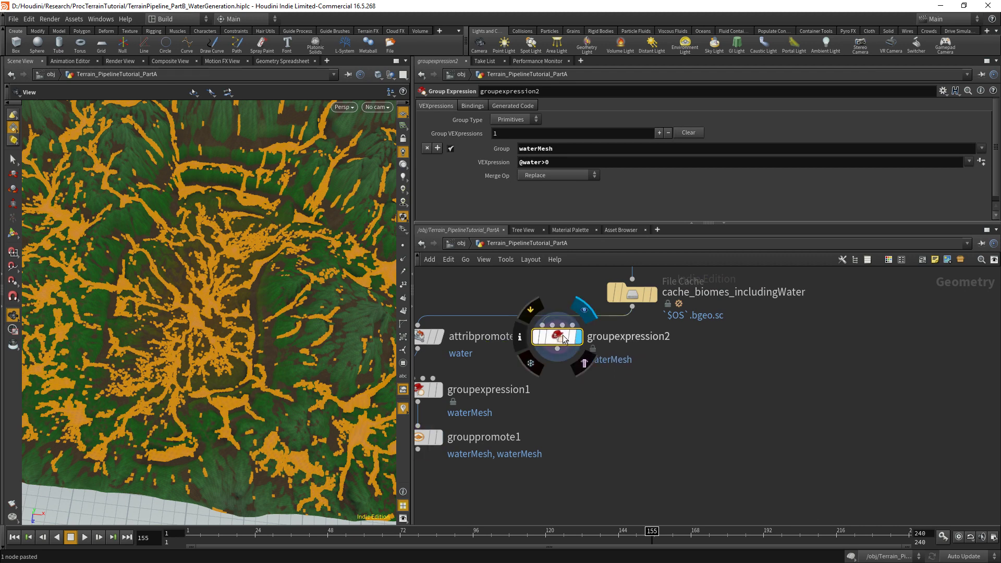
{"action": "left_click", "coordinate": [521, 162]}
{"action": "left_click", "coordinate": [541, 162]}
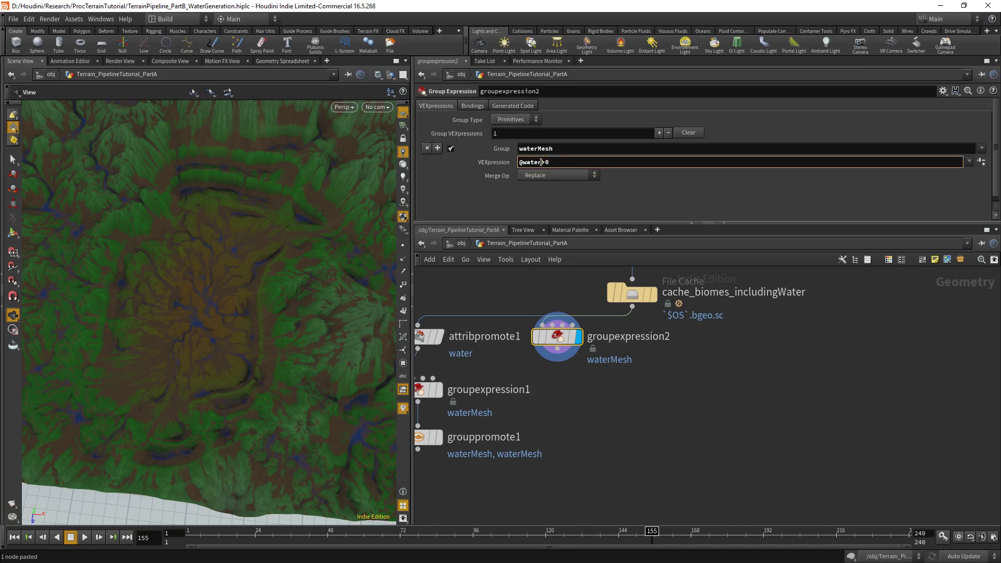
{"action": "left_click", "coordinate": [512, 119]}
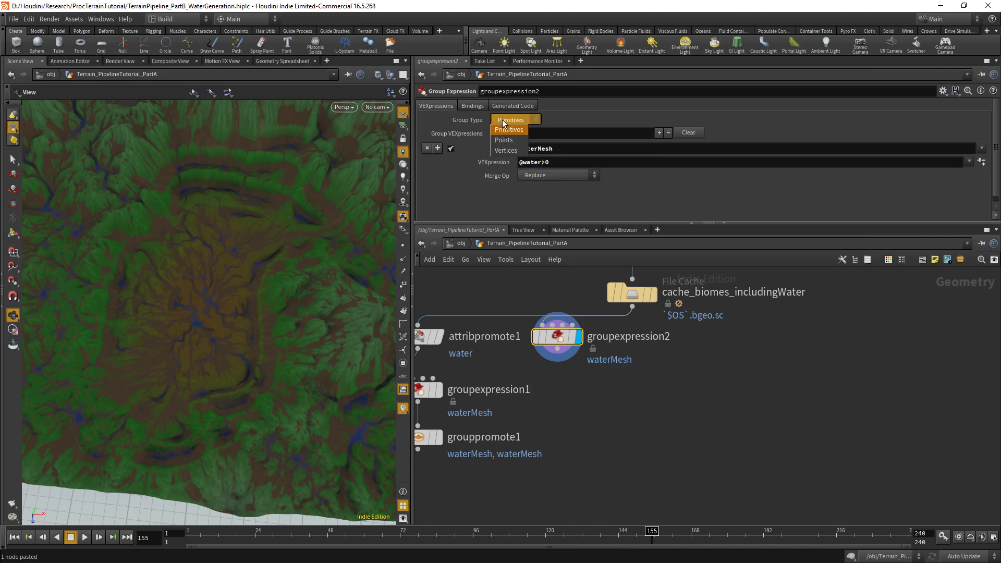
{"action": "left_click", "coordinate": [510, 141]}
{"action": "scroll", "coordinate": [234, 376], "scroll_direction": "up", "scroll_amount": 6}
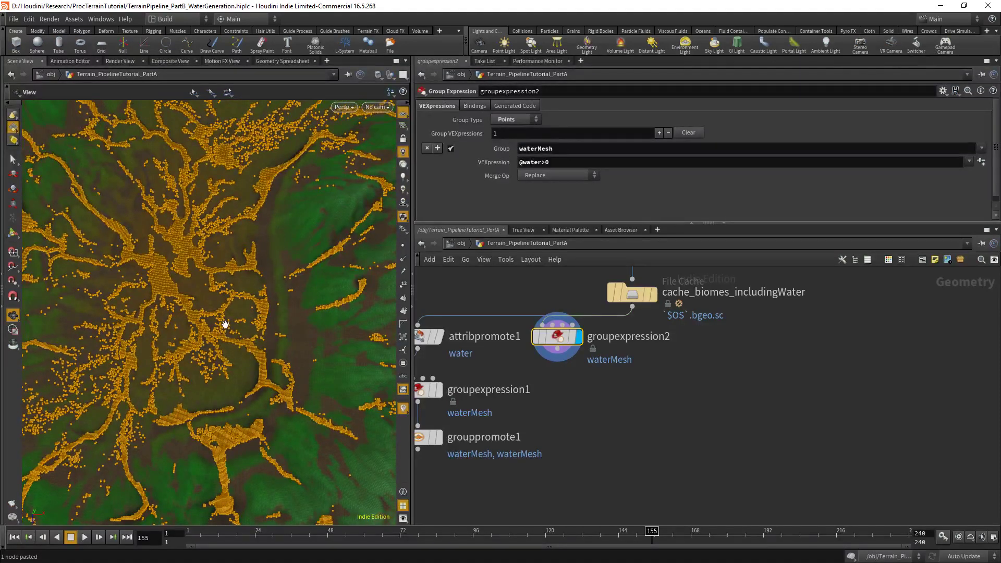
Step: Add a Group Create node below groupexpression2 and wire it to that node's output
{"action": "key", "text": "Tab"}
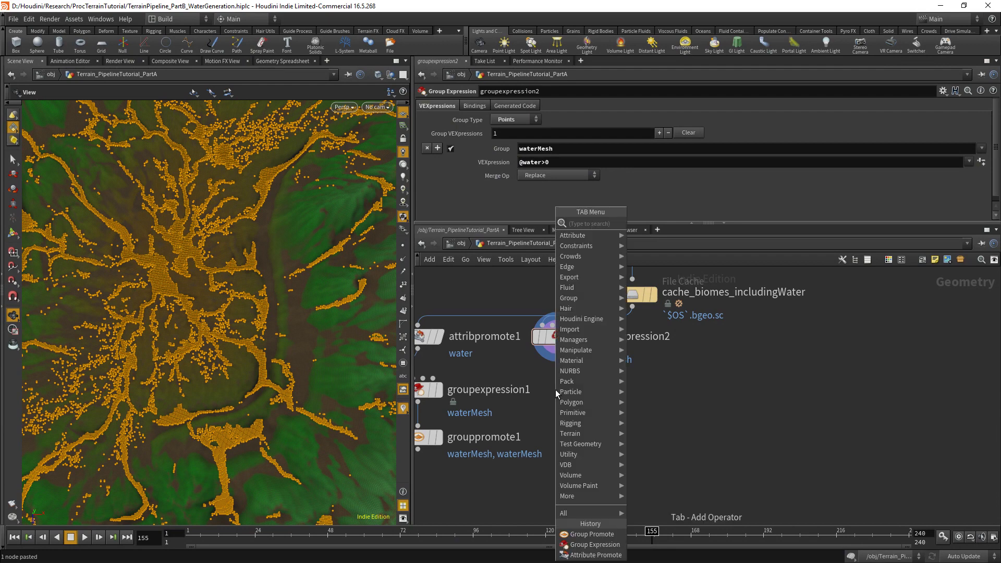
{"action": "type", "text": "group"}
{"action": "key", "text": "Return"}
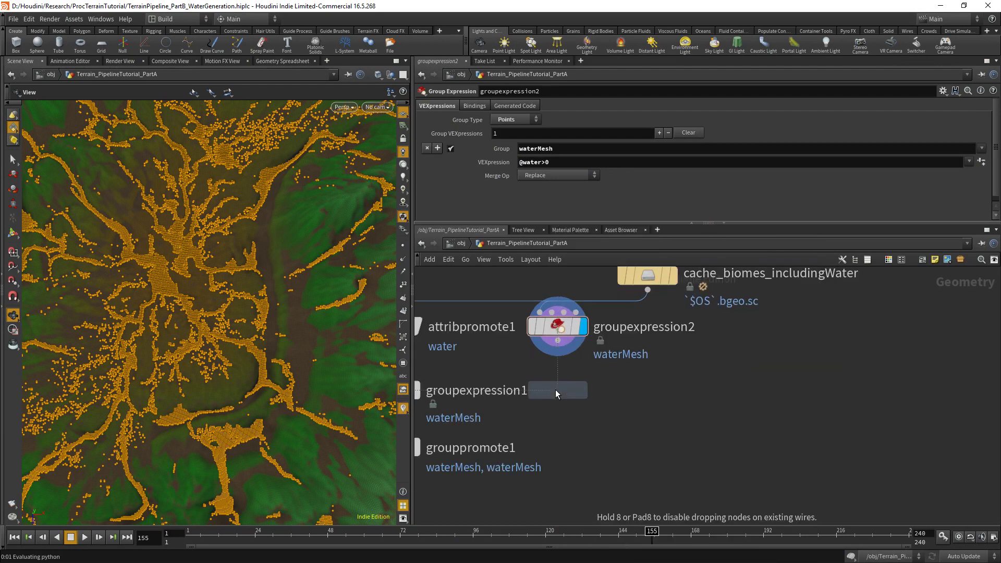
{"action": "left_click", "coordinate": [555, 390]}
{"action": "left_click", "coordinate": [558, 340]}
{"action": "left_click", "coordinate": [546, 376]}
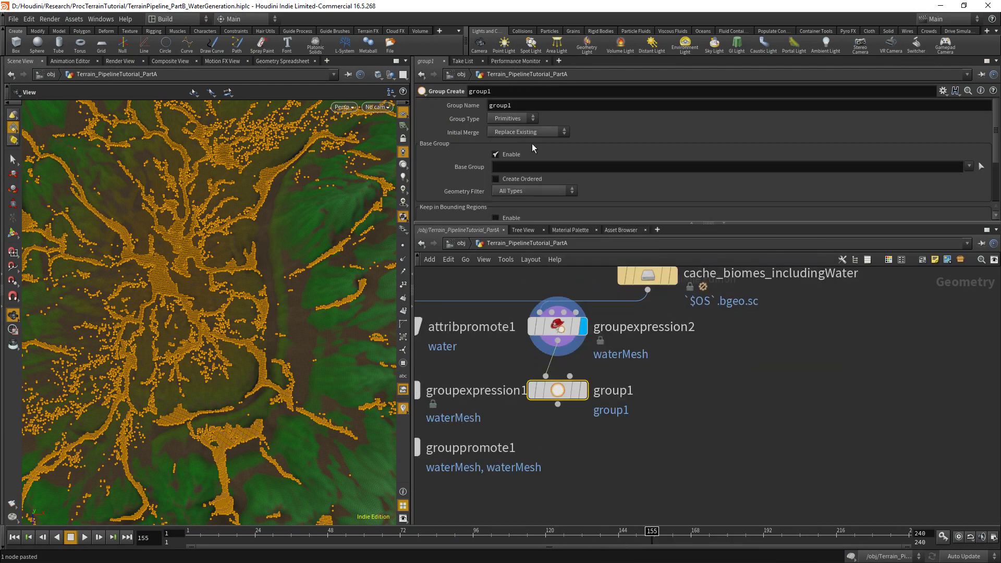
Step: Name group1's group waterMesh, set its type to Points and its initial merge to Union with Existing
{"action": "key", "text": "Up"}
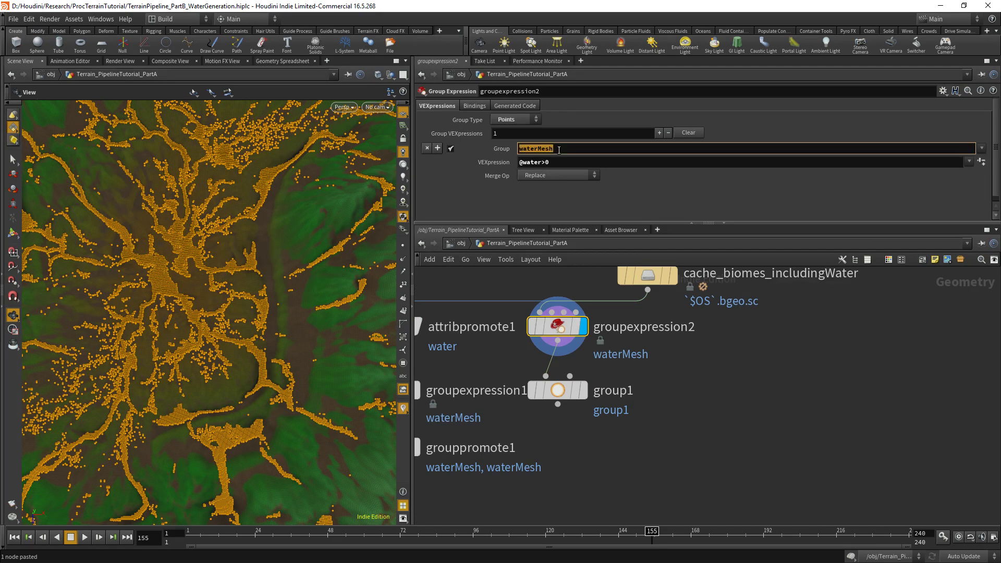
{"action": "key", "text": "Down"}
{"action": "double_click", "coordinate": [522, 104]}
{"action": "key", "text": "ctrl+v"}
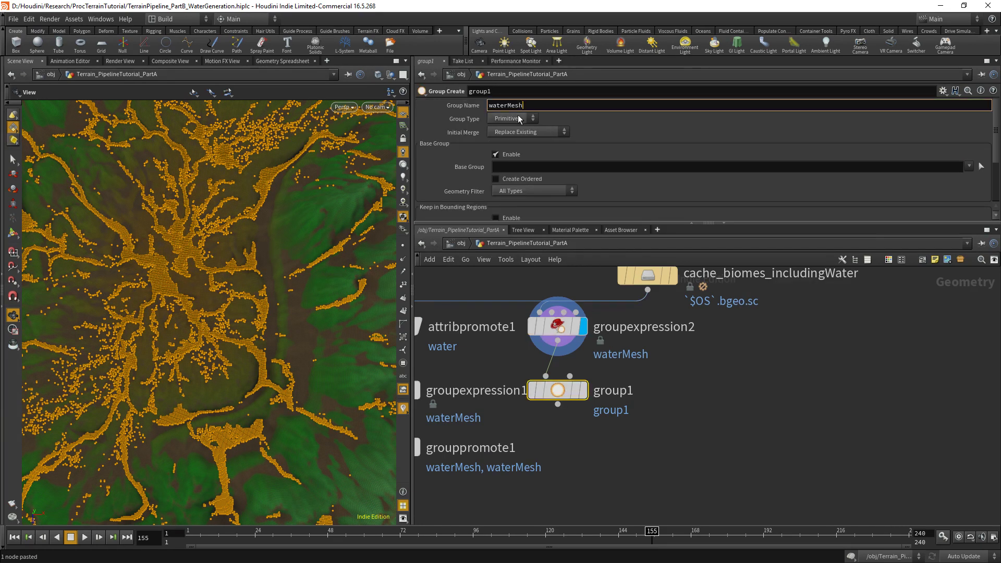
{"action": "left_click", "coordinate": [514, 119]}
{"action": "left_click", "coordinate": [507, 140]}
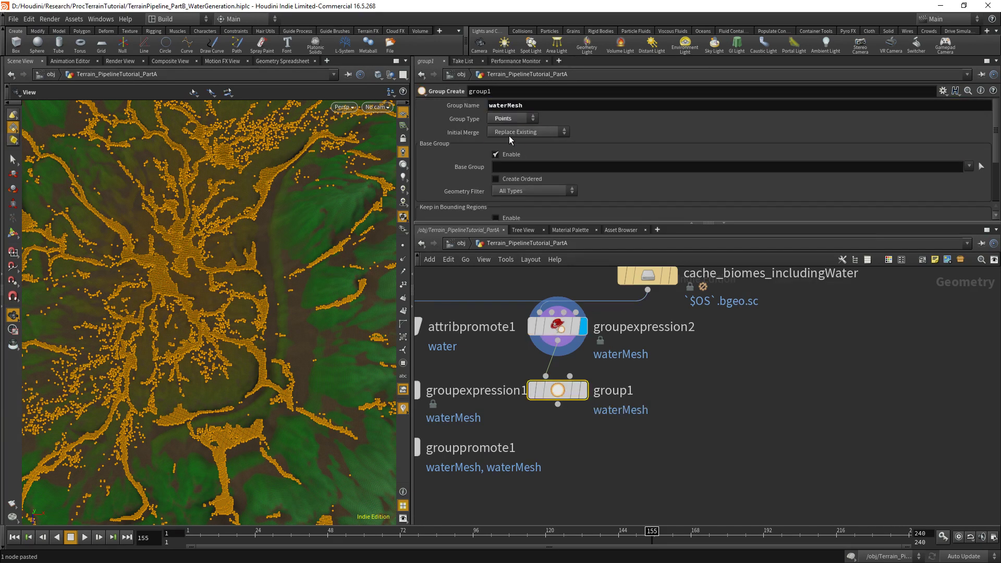
{"action": "left_click", "coordinate": [494, 134]}
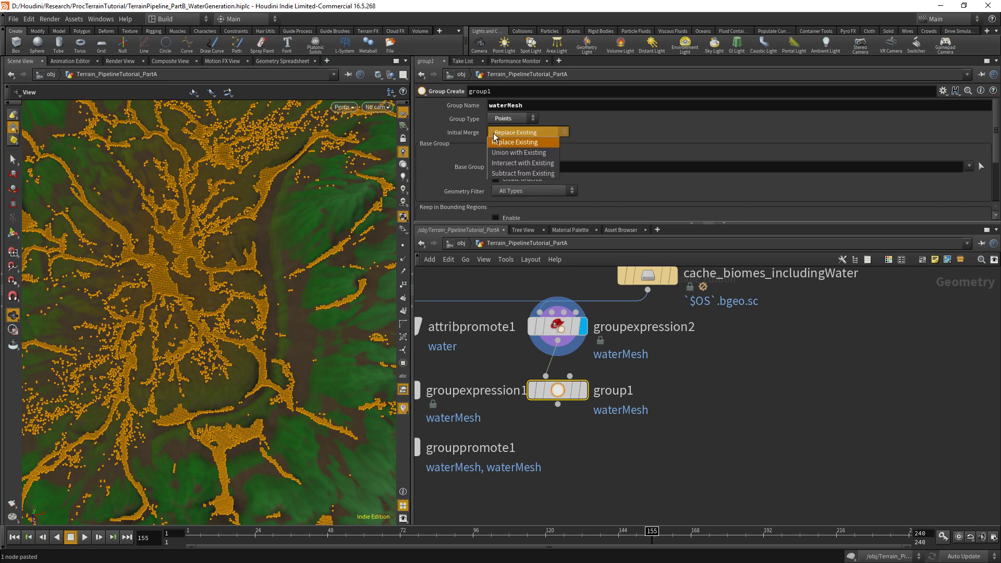
{"action": "left_click", "coordinate": [513, 153]}
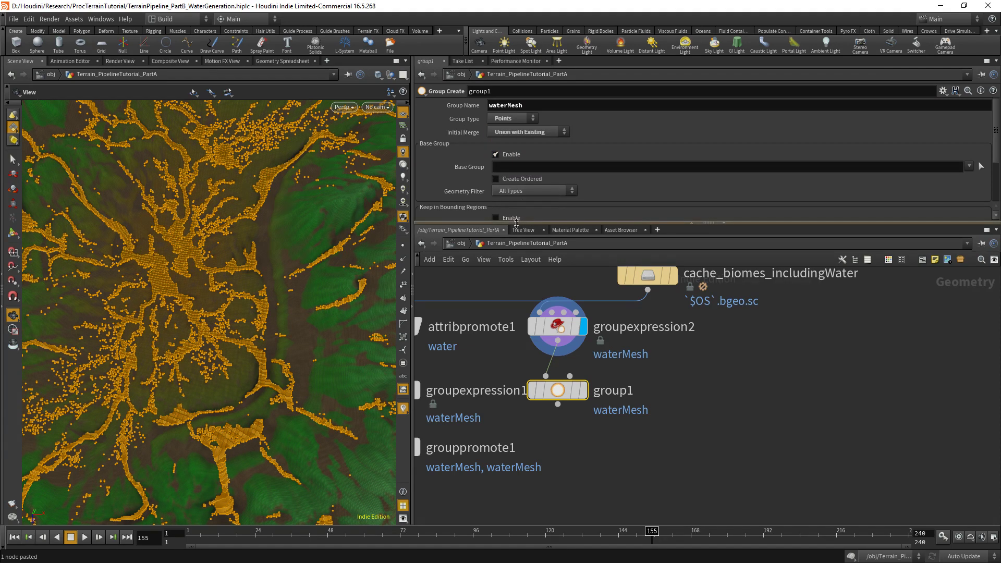
Step: Display group1 and disable its Base Group option, checking the group's coverage with the option on and off
{"action": "left_click_drag", "start_coordinate": [514, 224], "coordinate": [513, 332]}
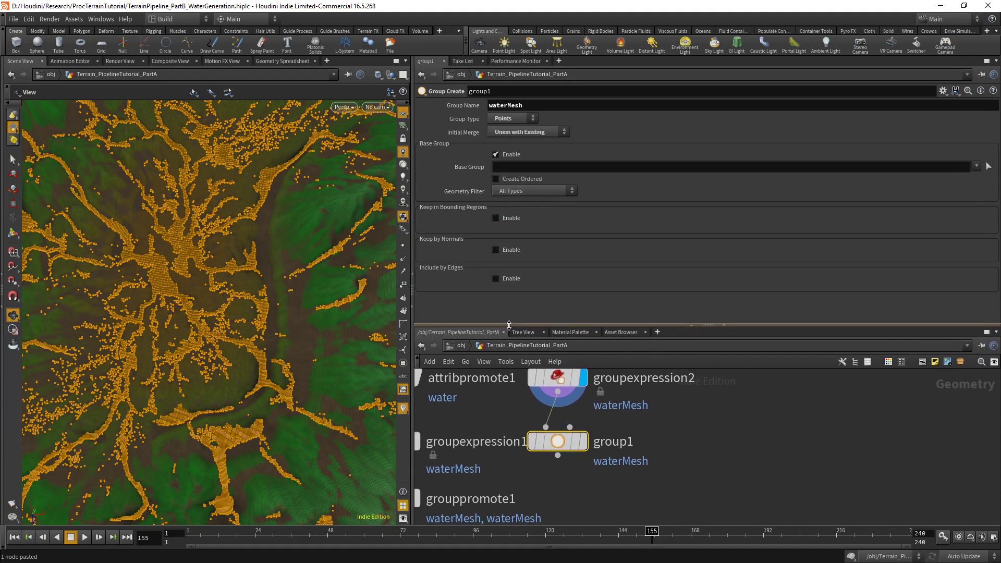
{"action": "left_click", "coordinate": [495, 154]}
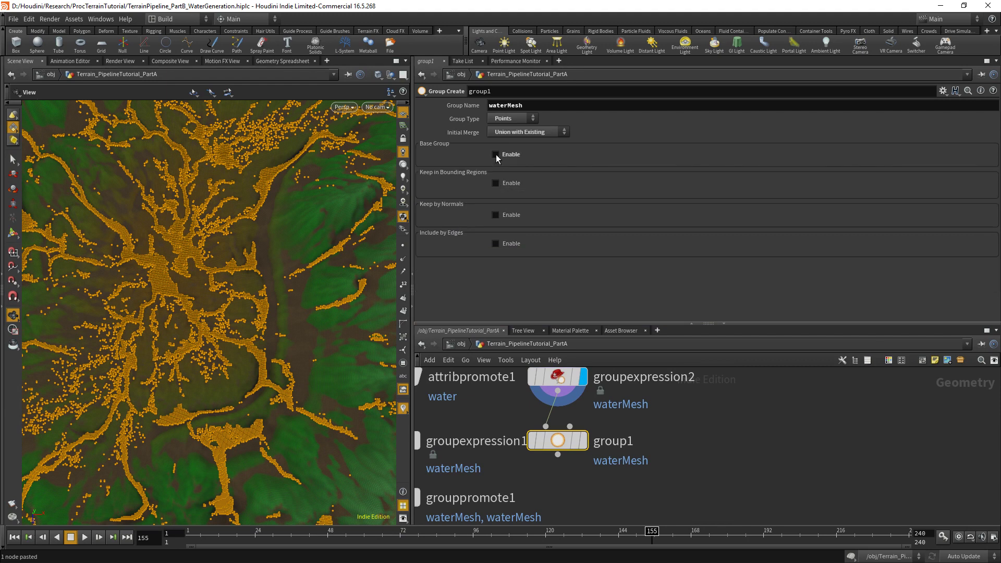
{"action": "left_click", "coordinate": [582, 441]}
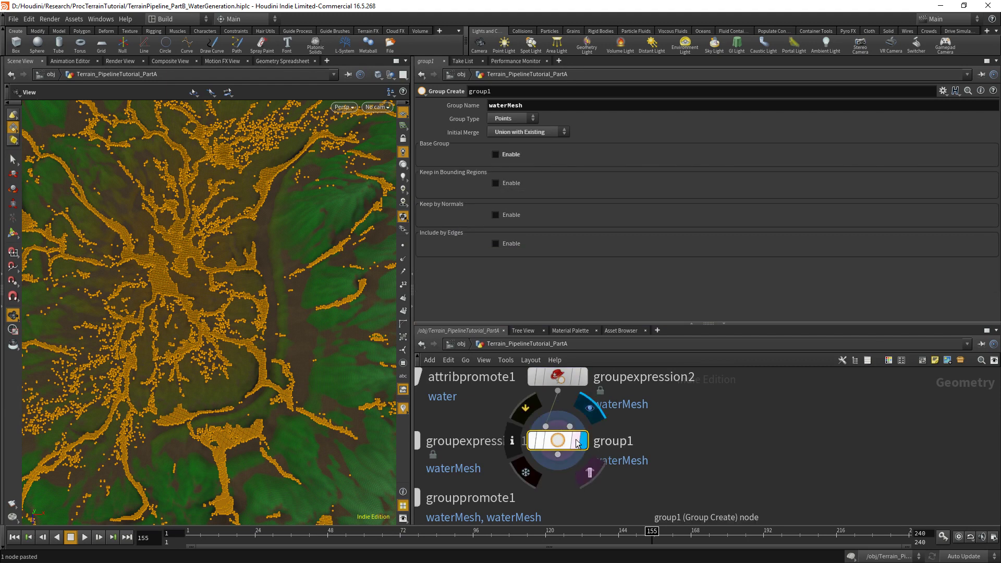
{"action": "left_click", "coordinate": [505, 153]}
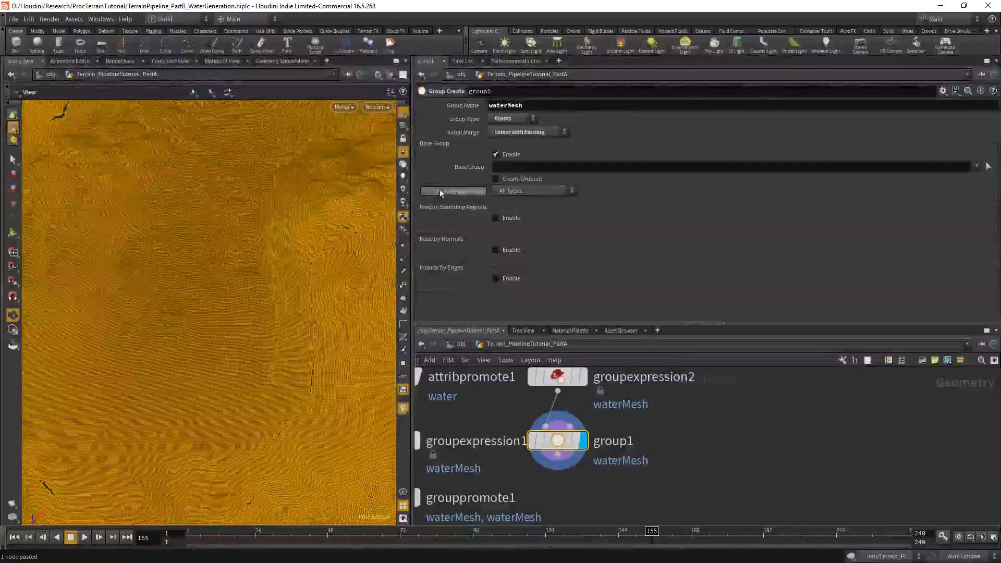
{"action": "left_click", "coordinate": [501, 154]}
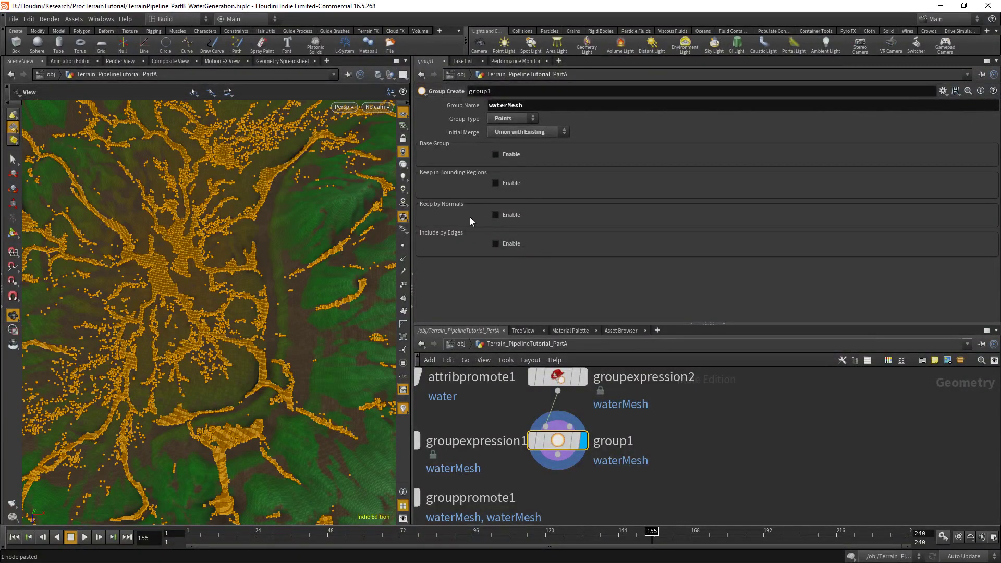
Step: Enable Include by Edges on group1, activate Edge Depth and set its point group to waterMesh
{"action": "left_click", "coordinate": [496, 245]}
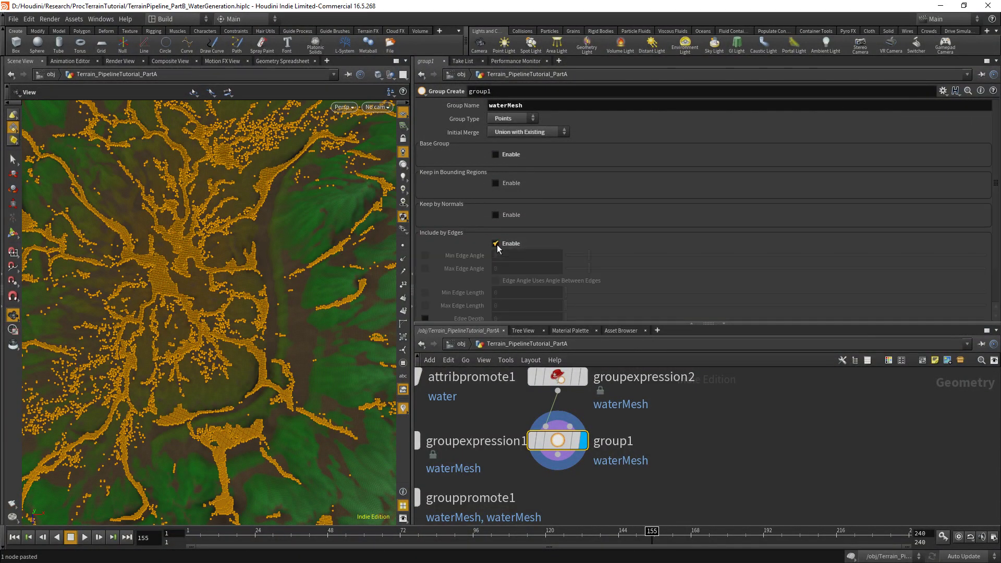
{"action": "scroll", "coordinate": [464, 271], "scroll_direction": "down", "scroll_amount": 3}
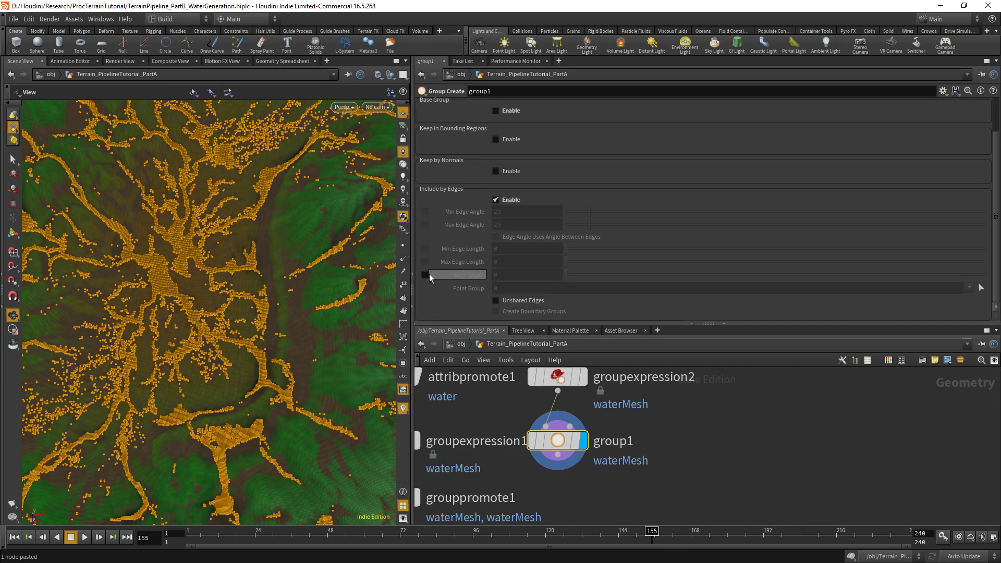
{"action": "left_click", "coordinate": [425, 275]}
{"action": "left_click", "coordinate": [575, 287]}
{"action": "type", "text": "waterMesh"}
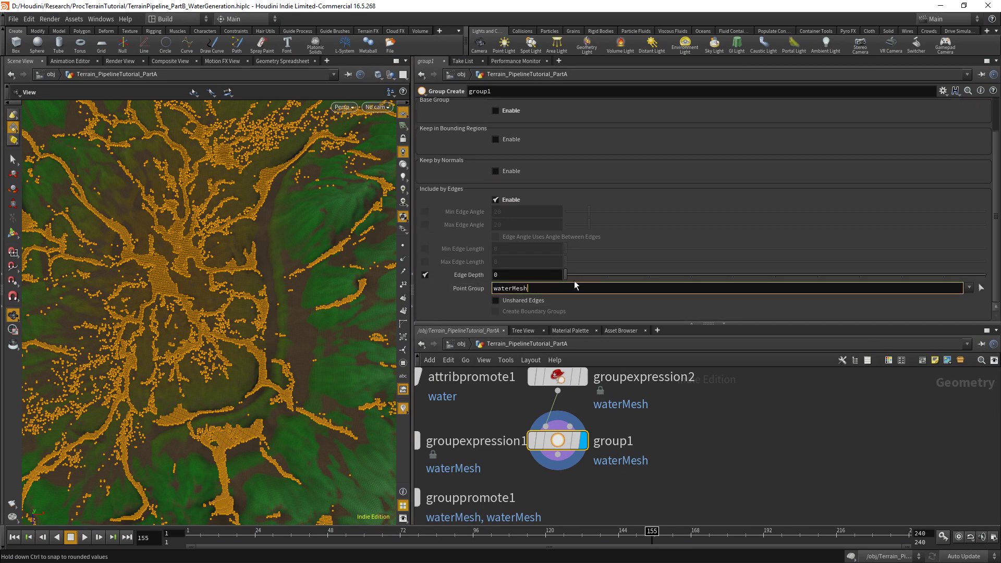
{"action": "key", "text": "Return"}
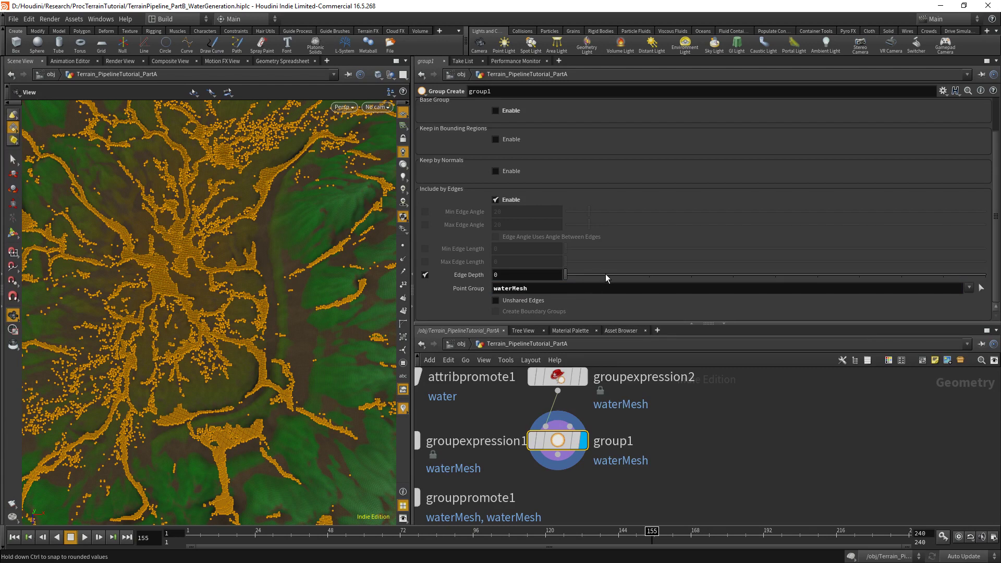
Step: Try an edge depth of 2 on group1, then reduce it to 1
{"action": "left_click", "coordinate": [605, 273]}
{"action": "left_click", "coordinate": [639, 277]}
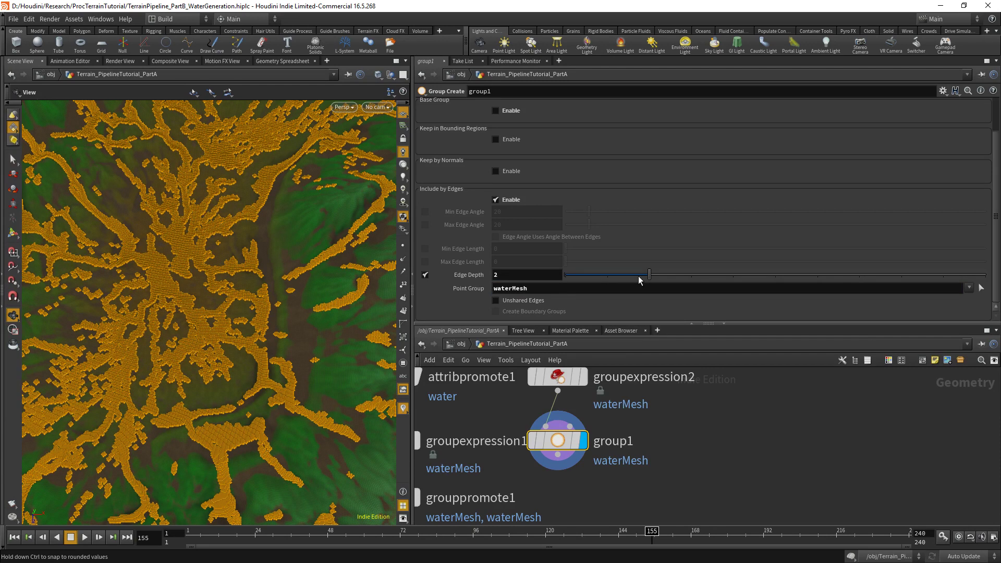
{"action": "left_click_drag", "start_coordinate": [668, 275], "coordinate": [624, 282]}
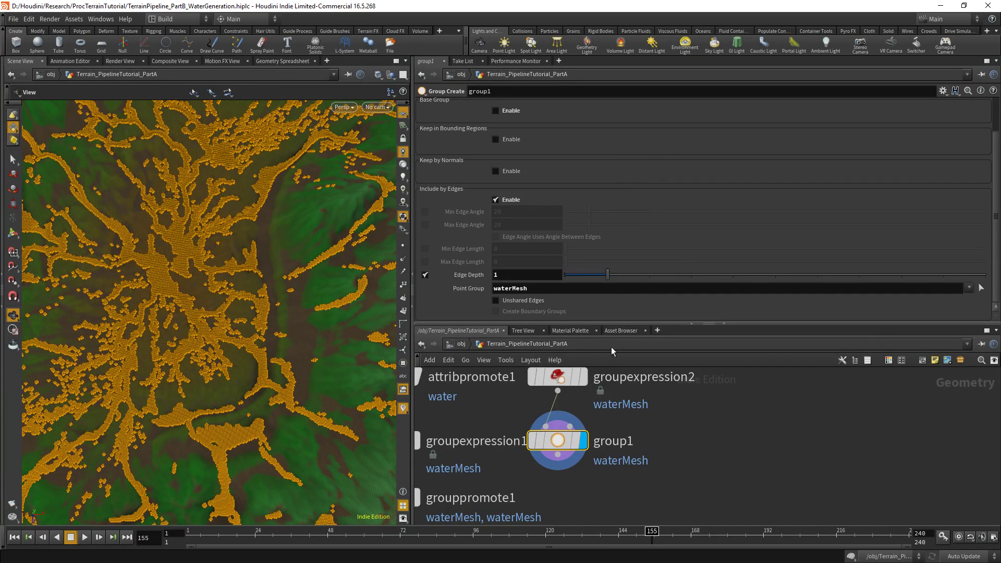
Step: Add a Group Promote node below group1, connected to its output
{"action": "middle_click_drag", "start_coordinate": [539, 478], "coordinate": [577, 454]}
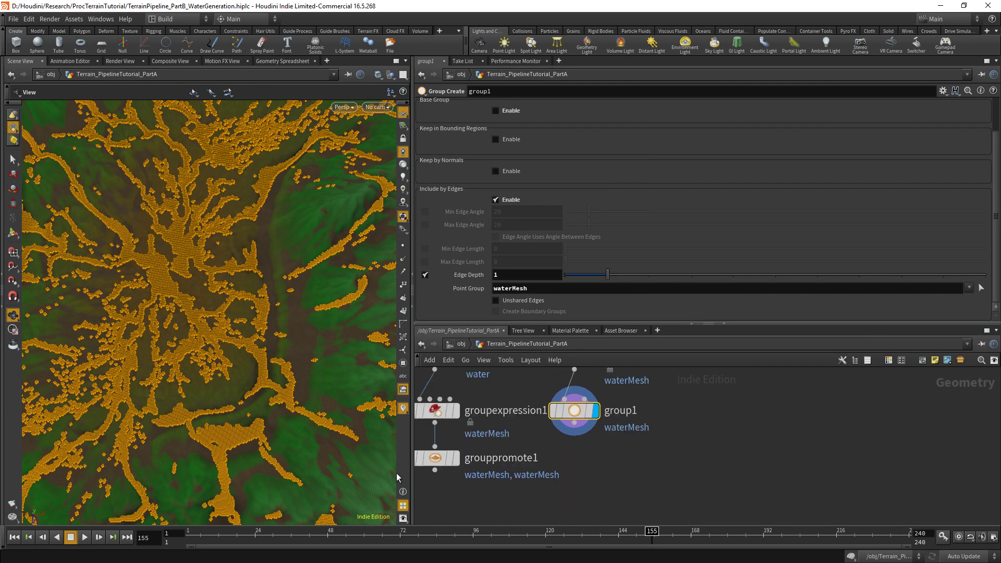
{"action": "key", "text": "Tab"}
{"action": "type", "text": "prom"}
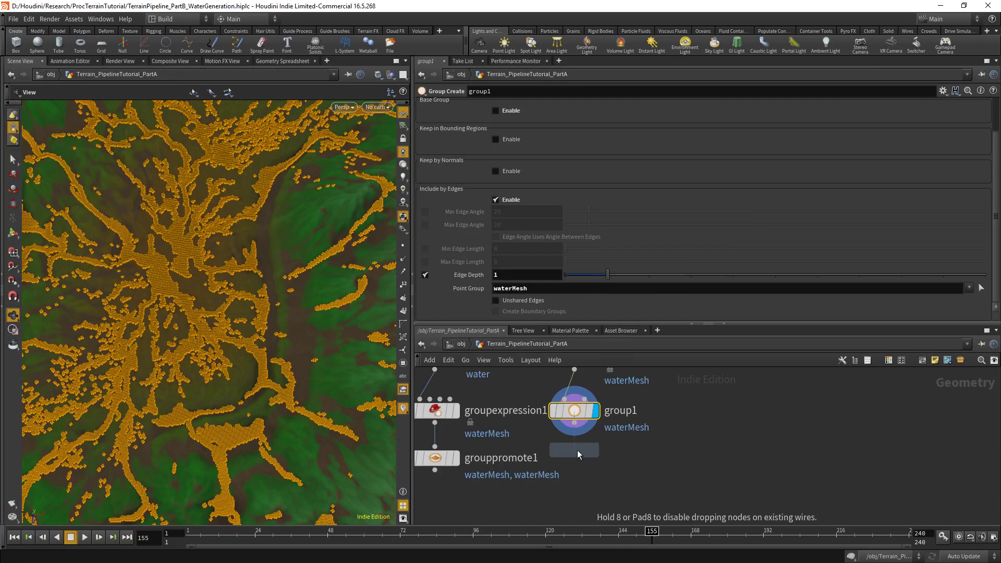
{"action": "left_click", "coordinate": [577, 449]}
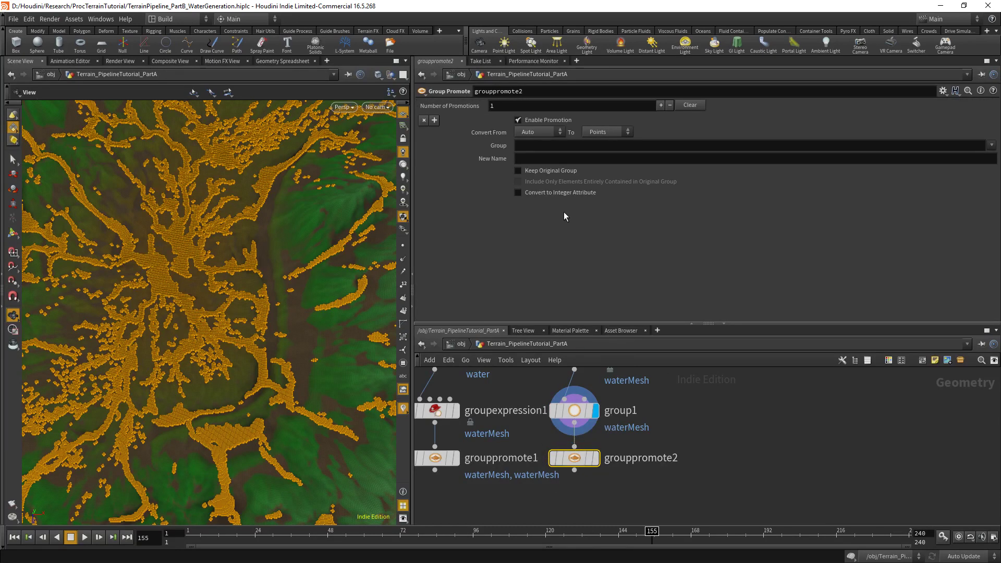
Step: Set grouppromote2 to convert waterMesh from Points to Primitives, including only elements entirely contained in the original group, and display the node
{"action": "type", "text": "waterMesh"}
{"action": "key", "text": "Return"}
{"action": "left_click", "coordinate": [537, 132]}
{"action": "left_click", "coordinate": [529, 155]}
{"action": "left_click", "coordinate": [601, 134]}
{"action": "left_click", "coordinate": [600, 144]}
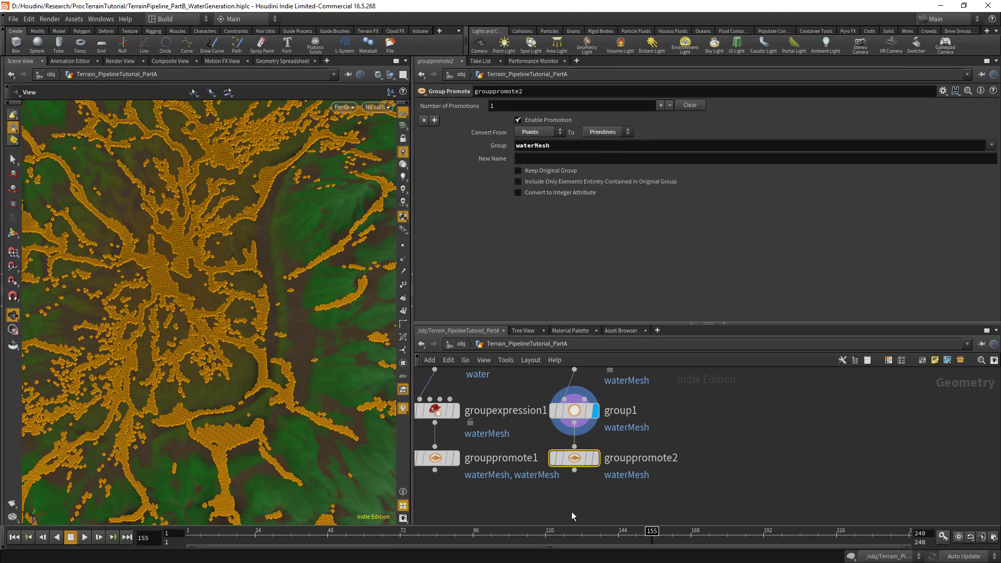
{"action": "left_click", "coordinate": [596, 459]}
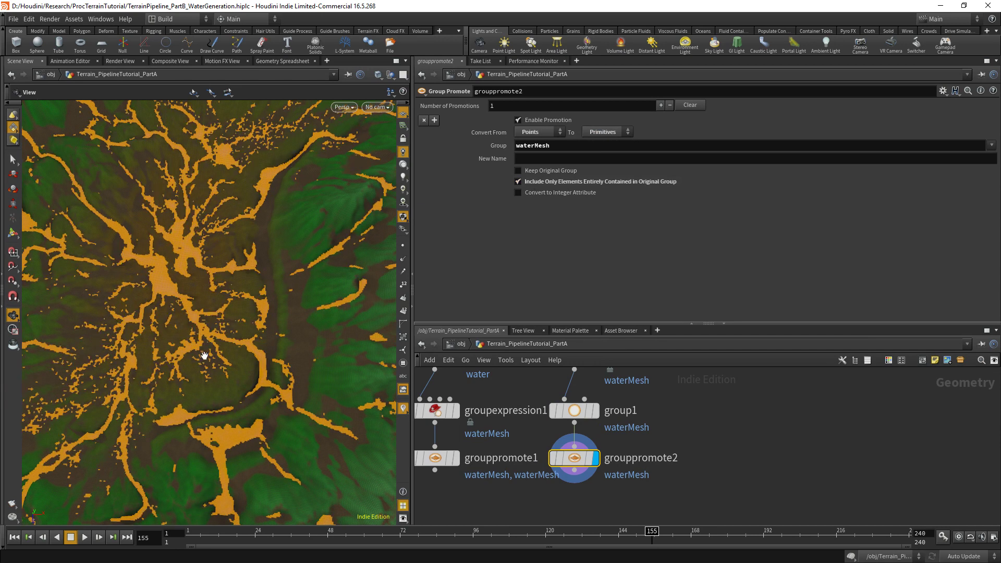
Step: Set group1's edge depth to 2 while inspecting the promoted waterMesh group up close
{"action": "scroll", "coordinate": [206, 358], "scroll_direction": "up", "scroll_amount": 5}
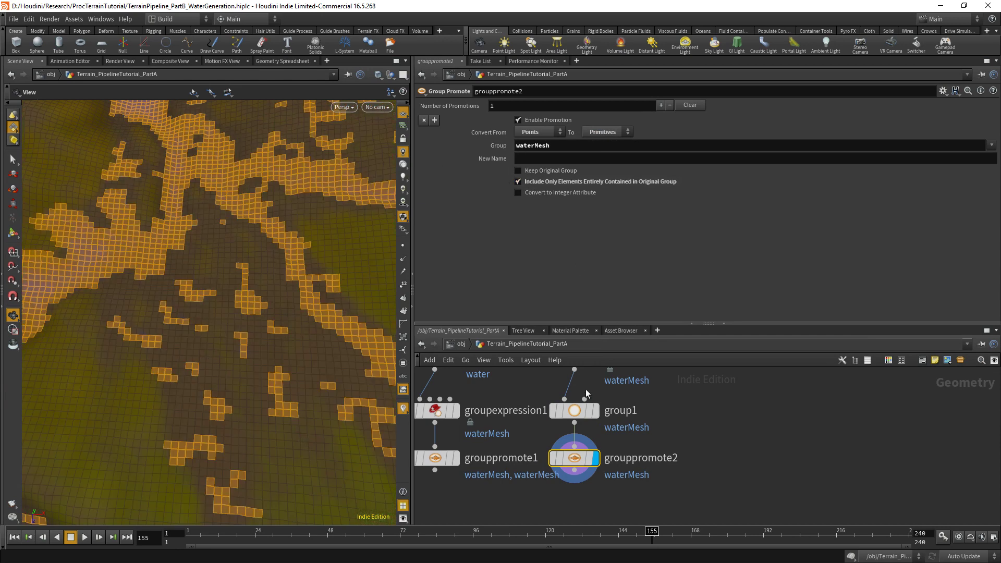
{"action": "middle_click_drag", "start_coordinate": [586, 393], "coordinate": [584, 445]}
{"action": "left_click", "coordinate": [571, 463]}
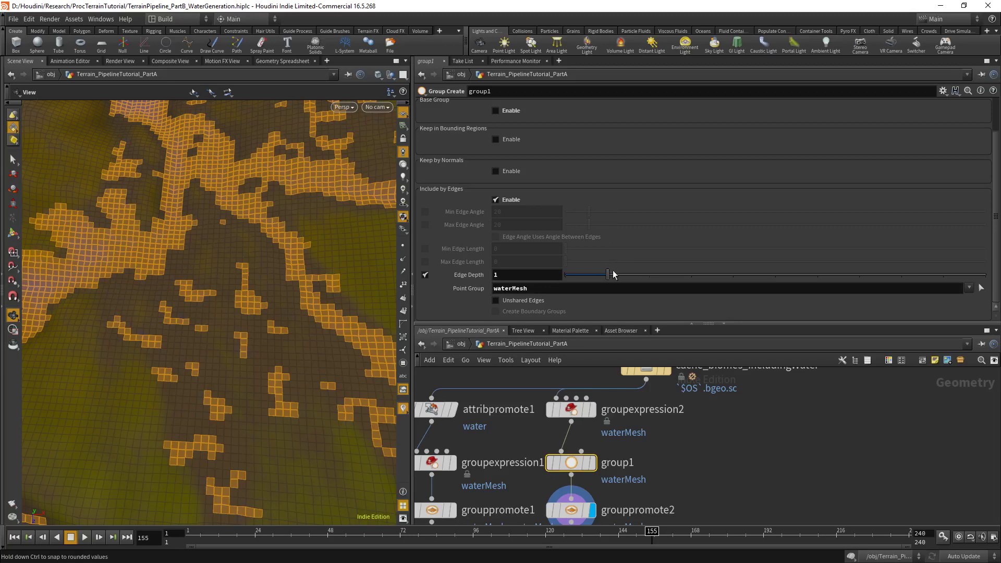
{"action": "scroll", "coordinate": [645, 412], "scroll_direction": "down", "scroll_amount": 4}
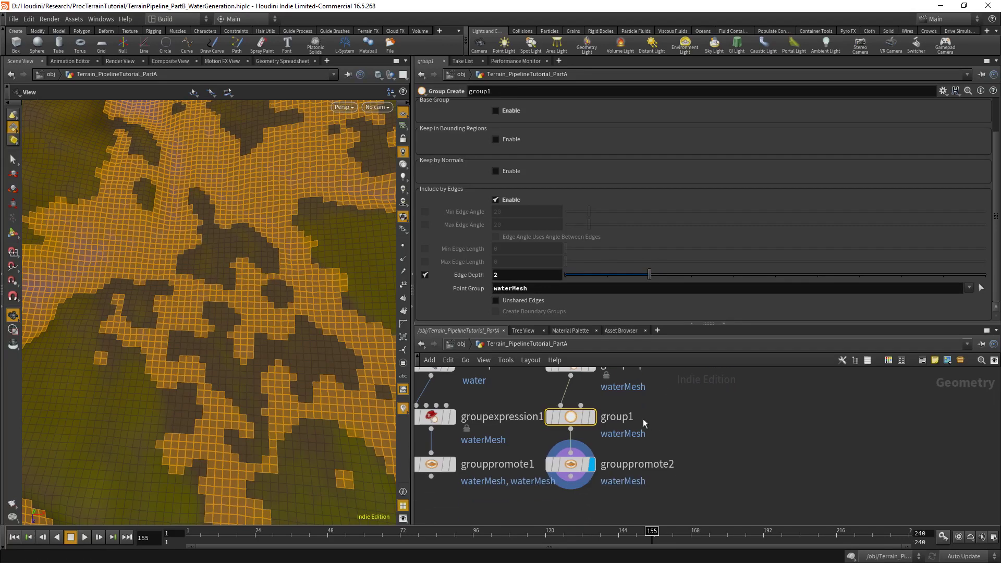
Step: Add a Blast node below grouppromote2, connected to its output
{"action": "scroll", "coordinate": [600, 427], "scroll_direction": "up", "scroll_amount": 3}
{"action": "key", "text": "Tab"}
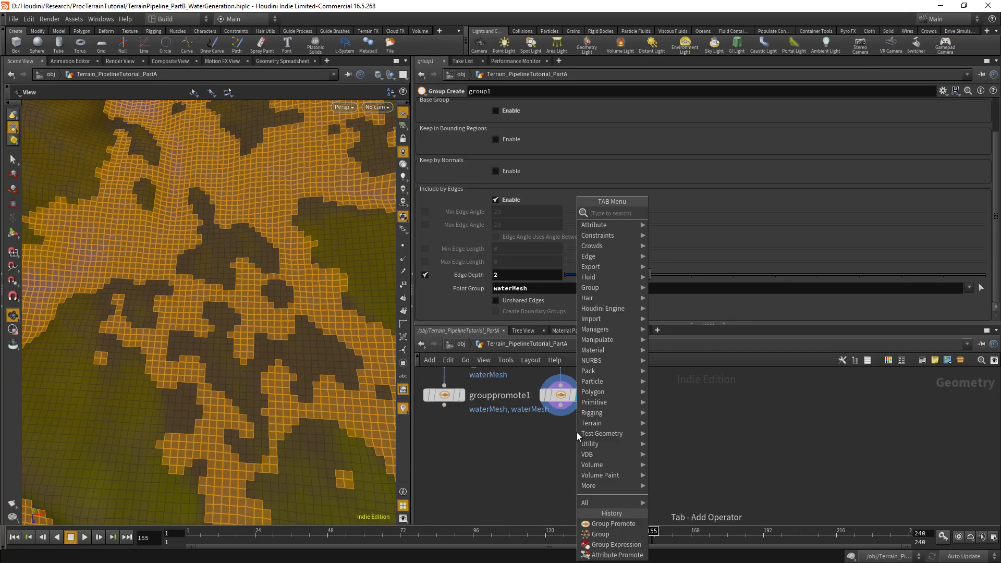
{"action": "type", "text": "null"}
{"action": "key", "text": "Return"}
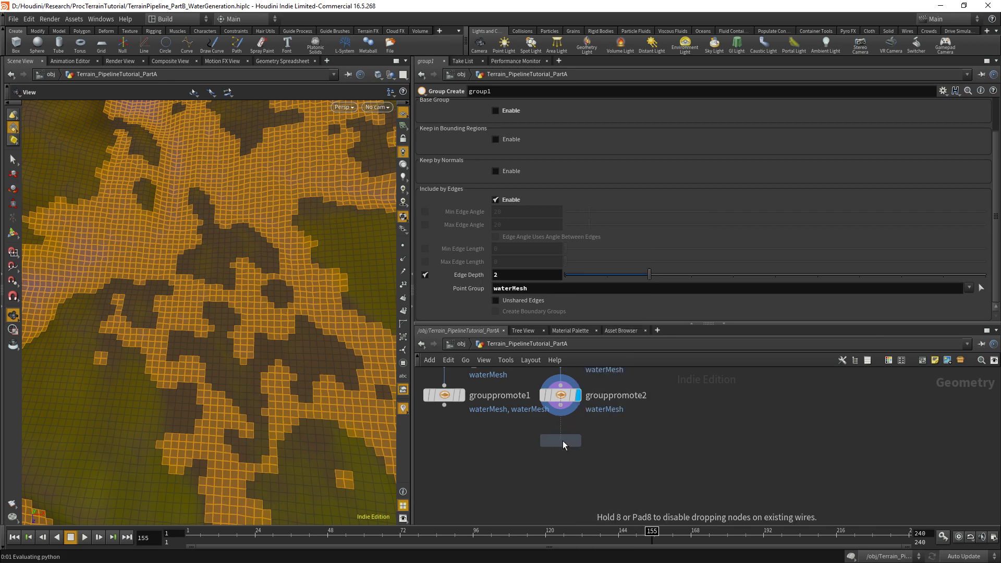
{"action": "left_click", "coordinate": [563, 440]}
Step: Set blast1's group to waterMesh with group type Primitives, and enable Delete Non Selected
{"action": "left_click", "coordinate": [561, 395]}
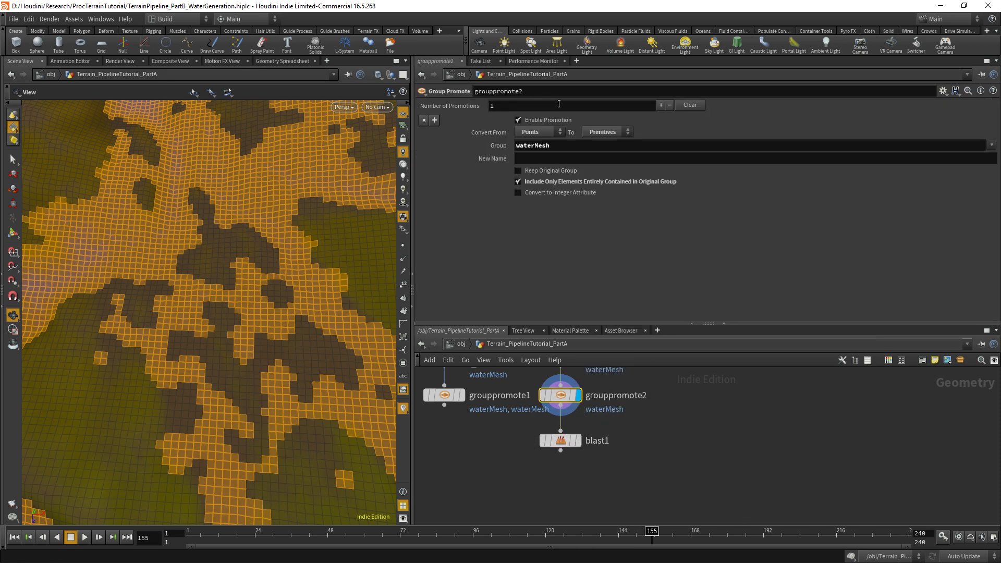
{"action": "left_click", "coordinate": [563, 444]}
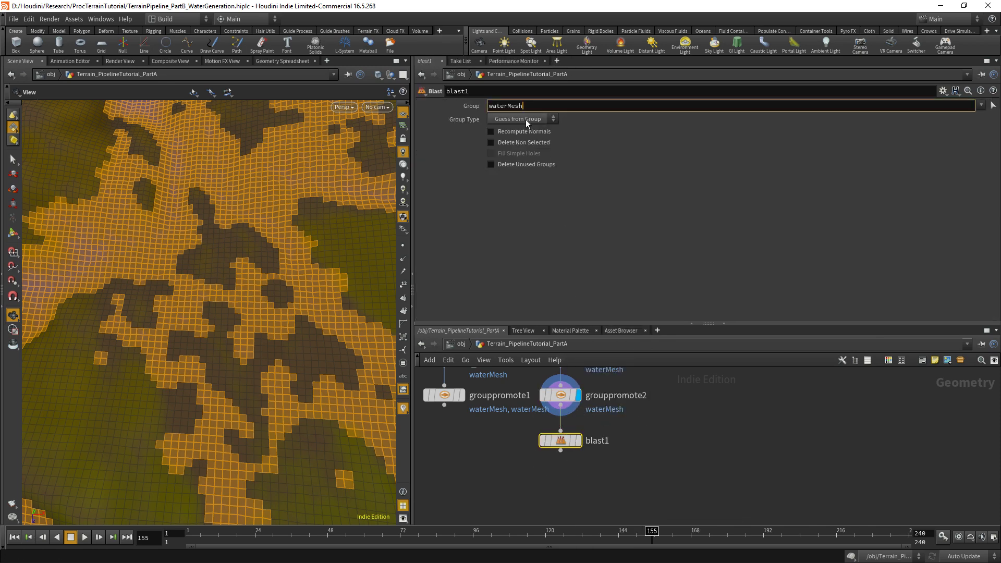
{"action": "left_click", "coordinate": [524, 118]}
{"action": "left_click", "coordinate": [514, 168]}
{"action": "left_click", "coordinate": [516, 142]}
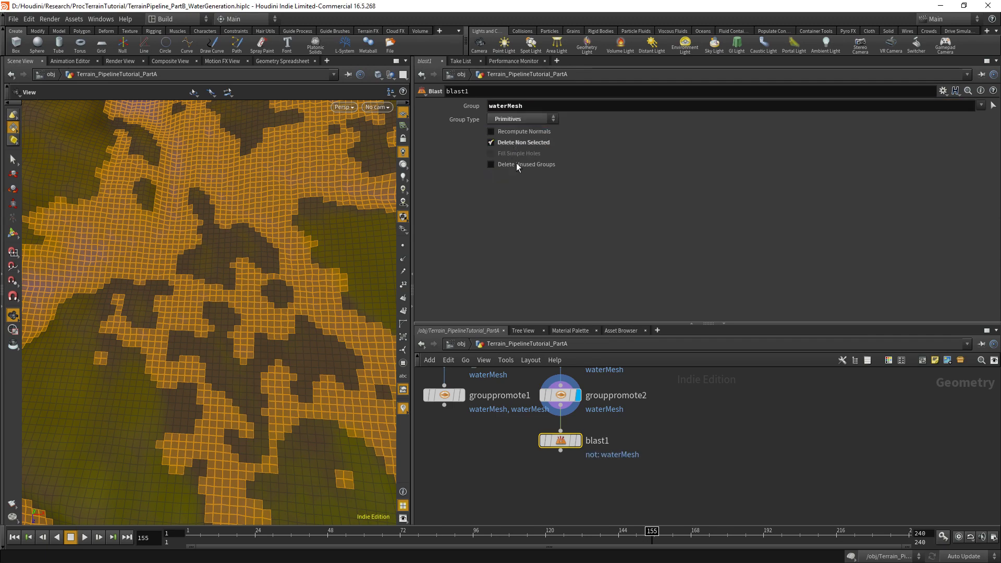
Step: Display blast1 and template cache_biomes_includingWater to compare the isolated water mesh with the full terrain
{"action": "left_click", "coordinate": [577, 440]}
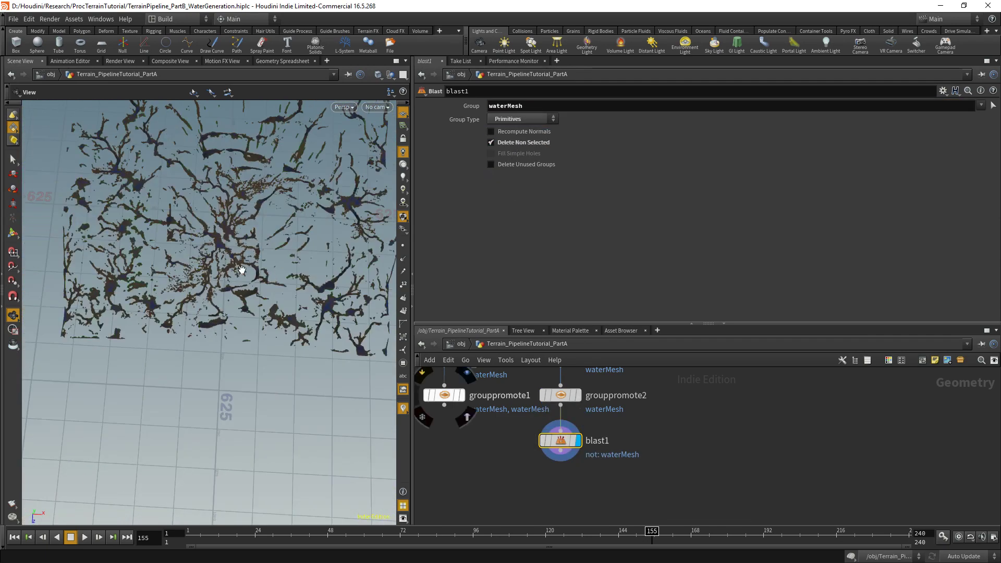
{"action": "left_click_drag", "start_coordinate": [252, 263], "coordinate": [499, 377]}
{"action": "middle_click_drag", "start_coordinate": [499, 377], "coordinate": [507, 506]}
{"action": "scroll", "coordinate": [595, 393], "scroll_direction": "down", "scroll_amount": 2}
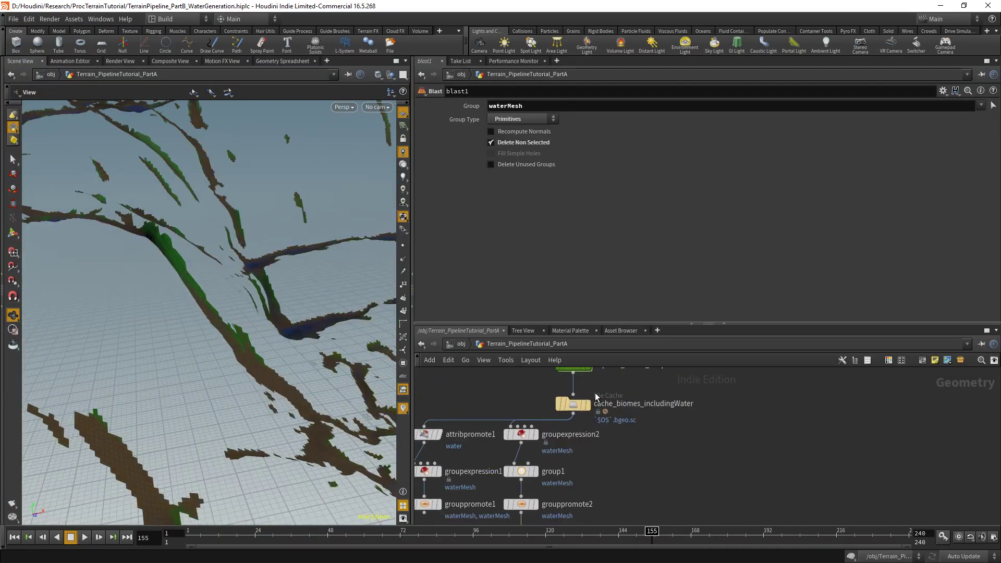
{"action": "left_click", "coordinate": [585, 408]}
{"action": "left_click_drag", "start_coordinate": [281, 337], "coordinate": [292, 286]}
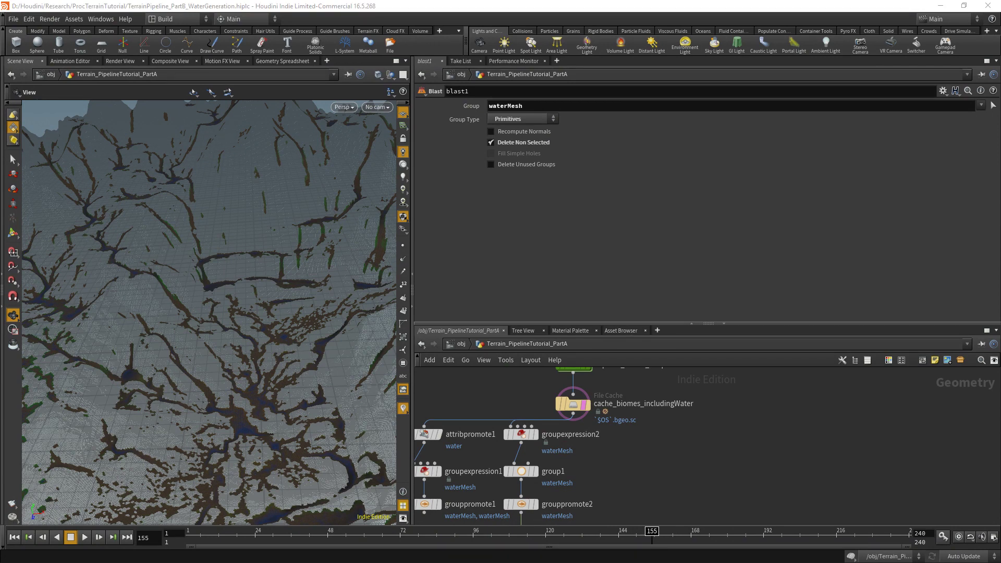
Step: Move both waterMesh node branches, including blast1, aside from cache_biomes_includingWater and inspect the water areas over the whole terrain
{"action": "scroll", "coordinate": [699, 409], "scroll_direction": "down", "scroll_amount": 4}
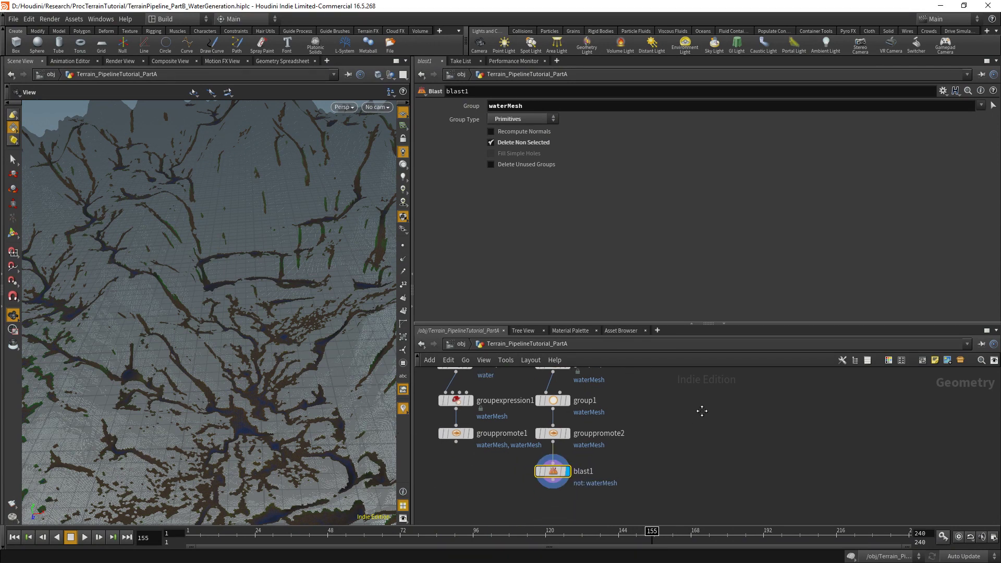
{"action": "left_click_drag", "start_coordinate": [471, 483], "coordinate": [600, 386]}
{"action": "left_click_drag", "start_coordinate": [594, 383], "coordinate": [518, 420]}
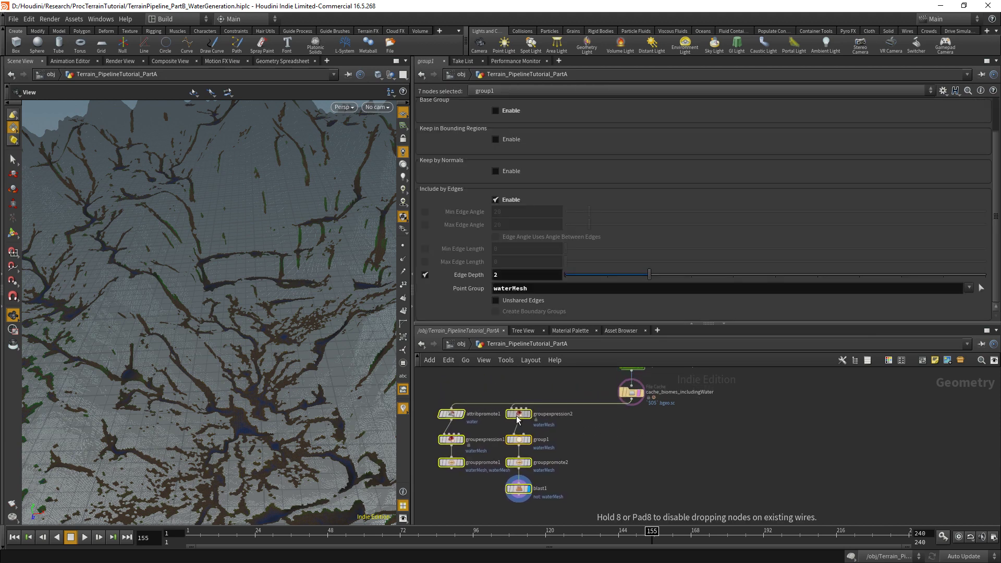
{"action": "left_click", "coordinate": [609, 439]}
{"action": "key", "text": "h"}
{"action": "left_click_drag", "start_coordinate": [259, 326], "coordinate": [264, 367]}
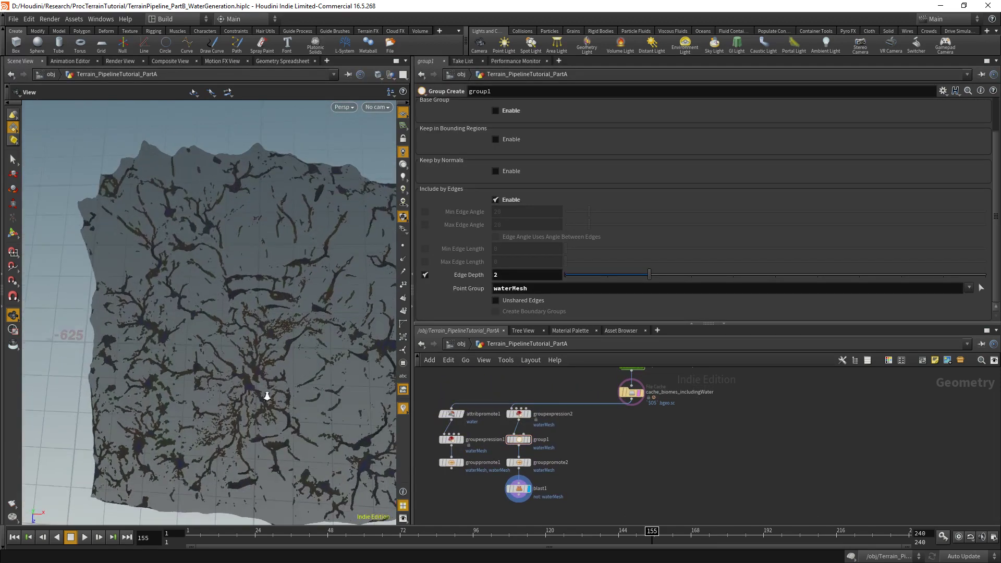
{"action": "right_click_drag", "start_coordinate": [266, 396], "coordinate": [292, 355]}
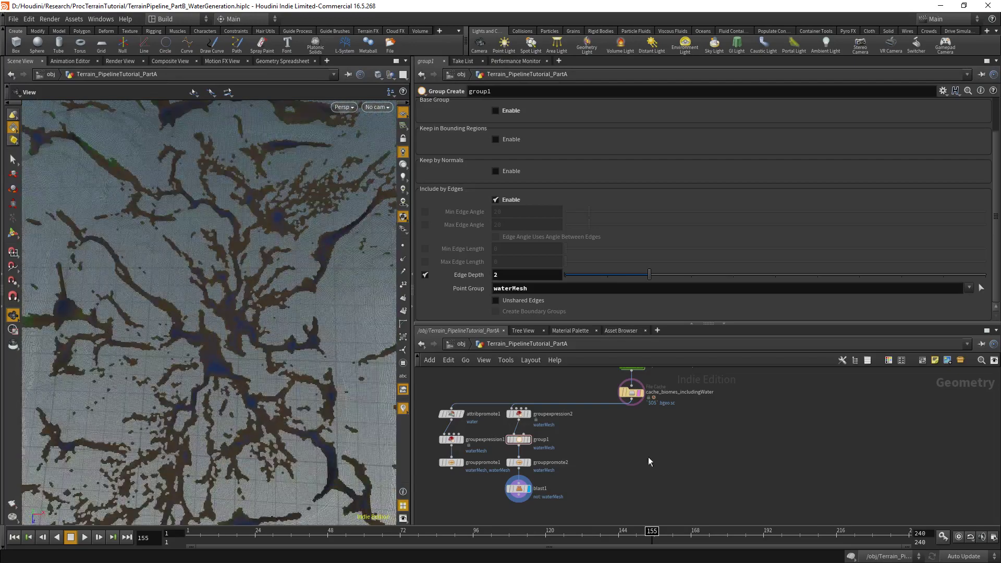
Step: Add a Color node directly below cache_biomes_includingWater, connected to its output
{"action": "scroll", "coordinate": [611, 425], "scroll_direction": "up", "scroll_amount": 2}
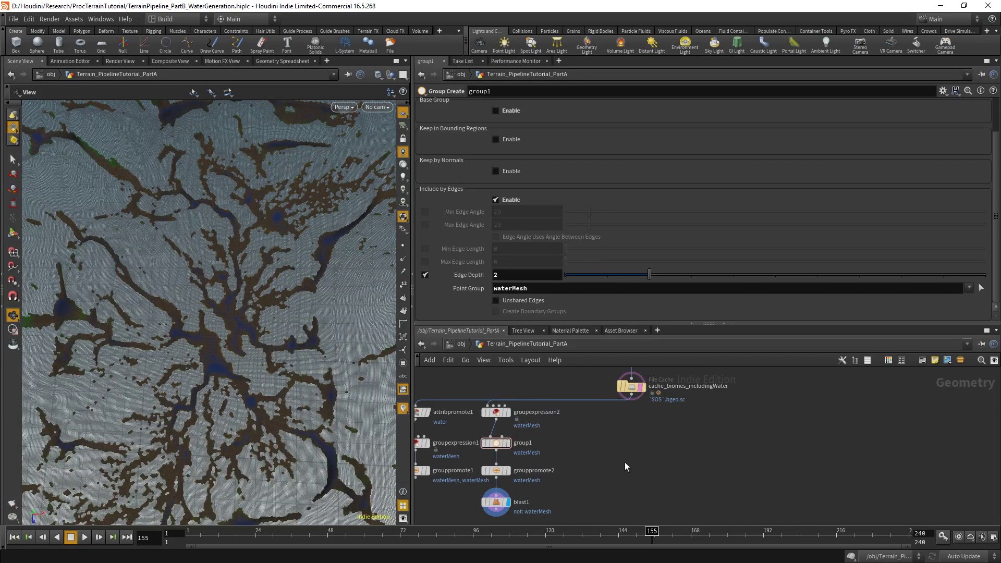
{"action": "key", "text": "Tab"}
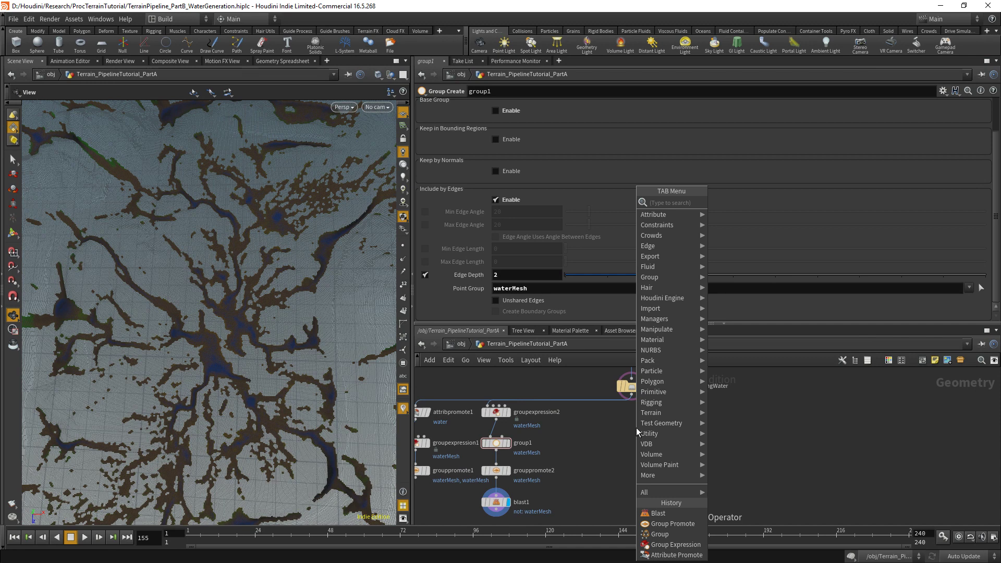
{"action": "type", "text": "clean"}
{"action": "key", "text": "Return"}
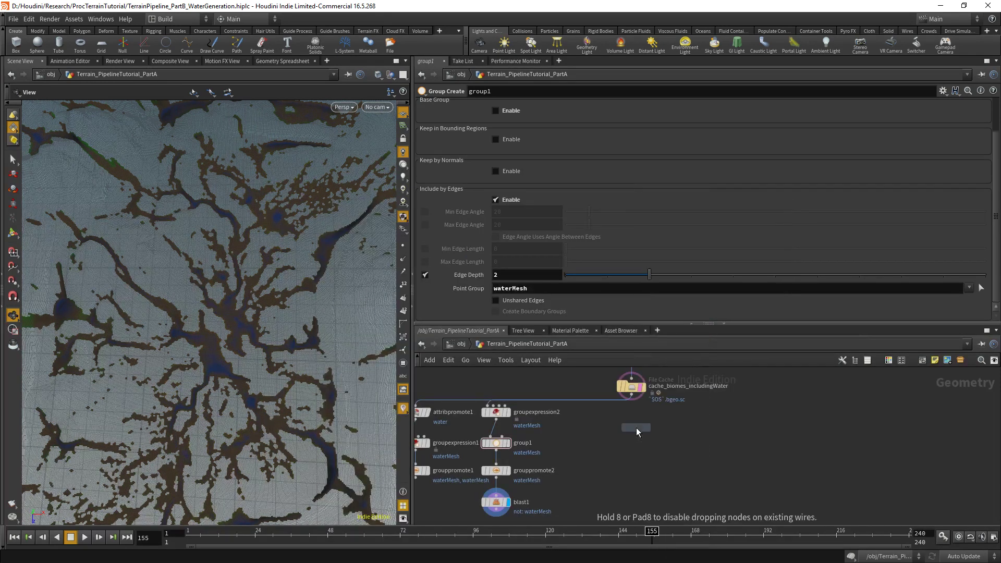
{"action": "left_click", "coordinate": [636, 428]}
{"action": "scroll", "coordinate": [649, 410], "scroll_direction": "up", "scroll_amount": 3}
{"action": "left_click", "coordinate": [618, 383]}
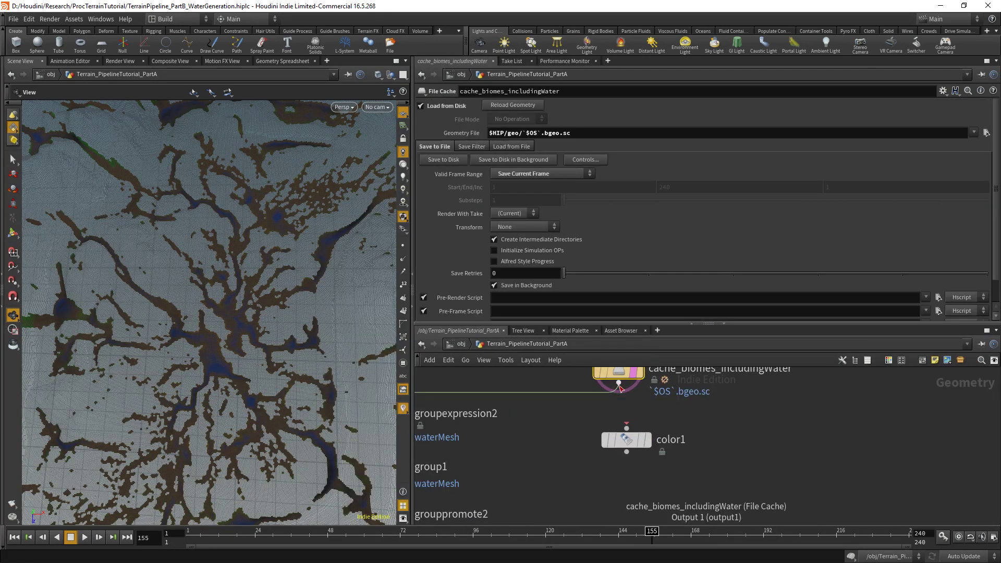
{"action": "left_click", "coordinate": [626, 428]}
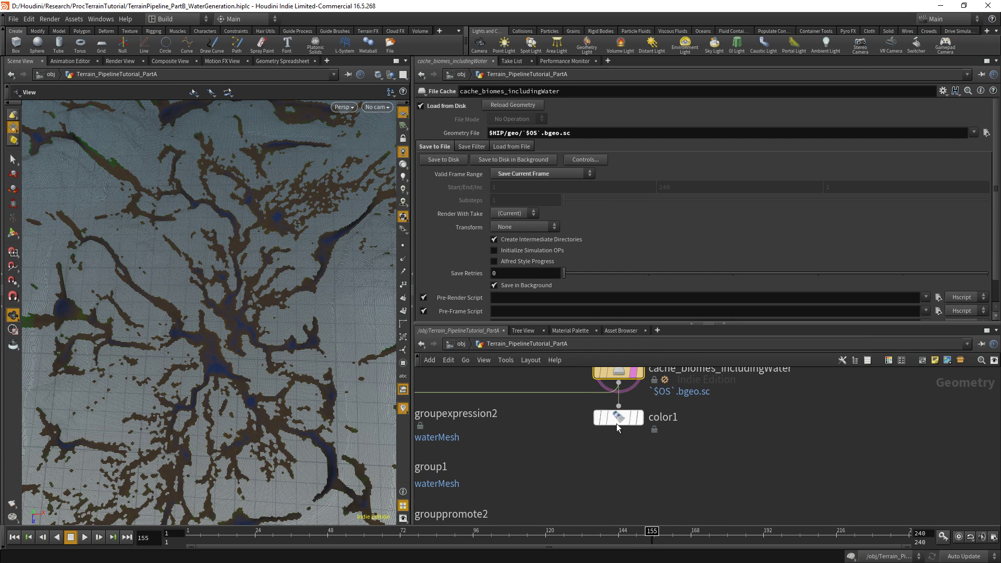
{"action": "middle_click_drag", "start_coordinate": [616, 423], "coordinate": [691, 437]}
{"action": "left_click_drag", "start_coordinate": [711, 423], "coordinate": [709, 421]}
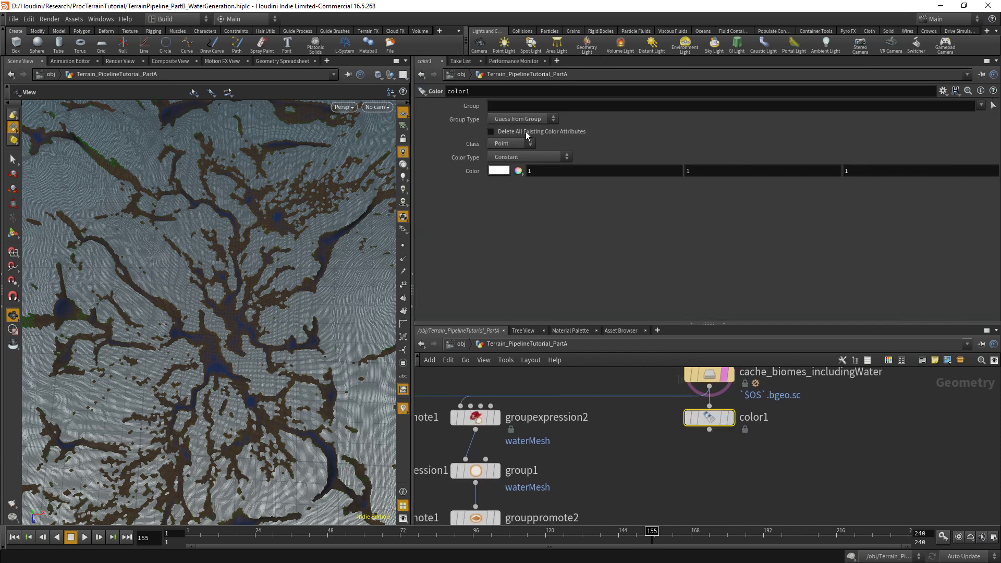
Step: Set color1's color type to Random from Attribute with attribute _BiomeIndex, display the node, and check its point attributes
{"action": "left_click", "coordinate": [519, 158]}
{"action": "left_click", "coordinate": [515, 209]}
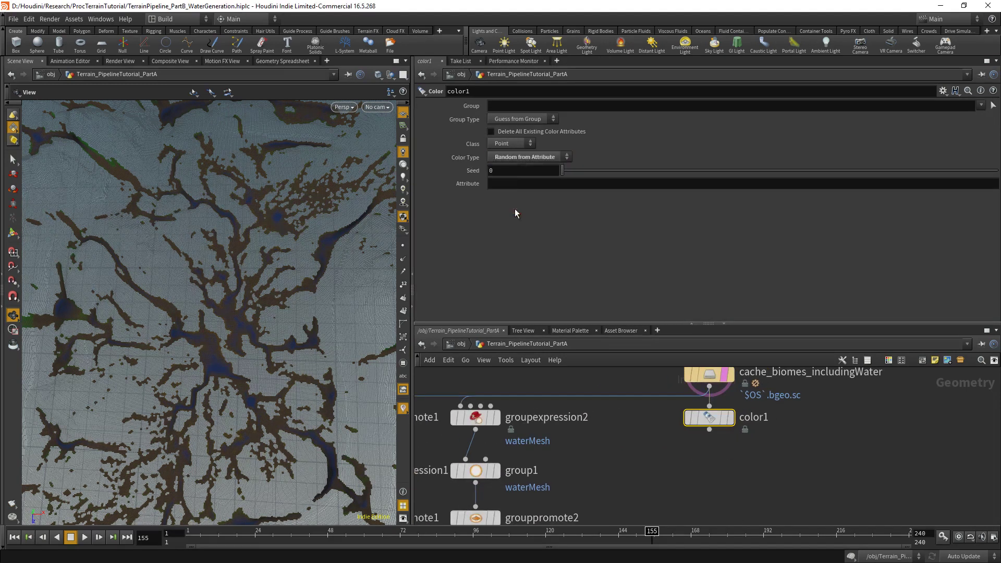
{"action": "left_click", "coordinate": [508, 182]}
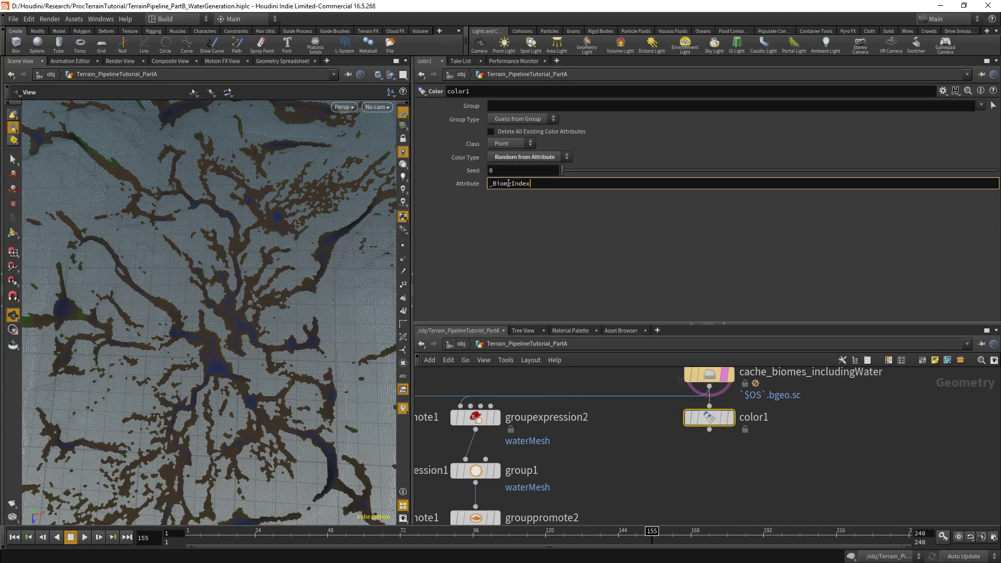
{"action": "type", "text": "_BiomeIndex"}
{"action": "key", "text": "Return"}
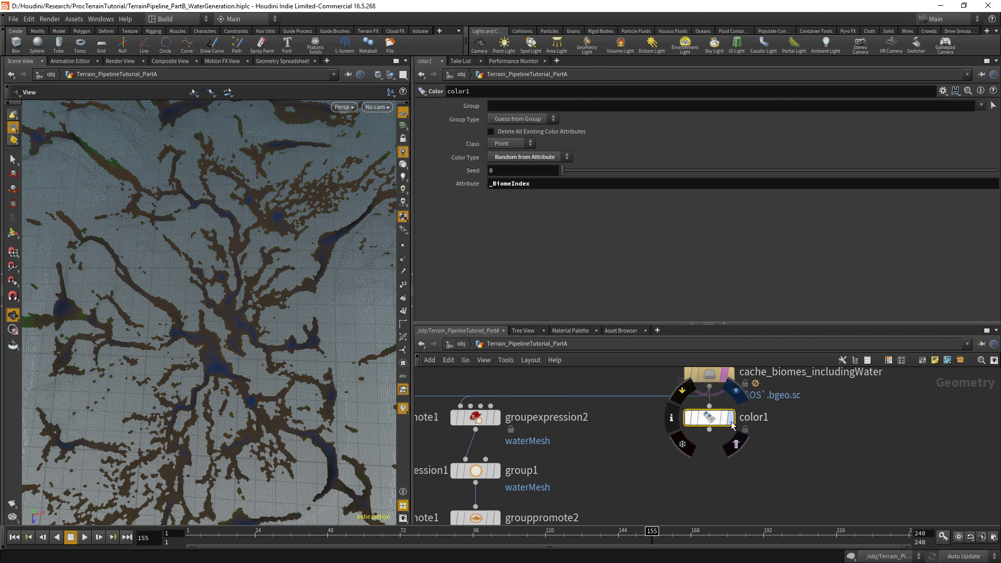
{"action": "left_click", "coordinate": [728, 419]}
{"action": "middle_click", "coordinate": [712, 421]}
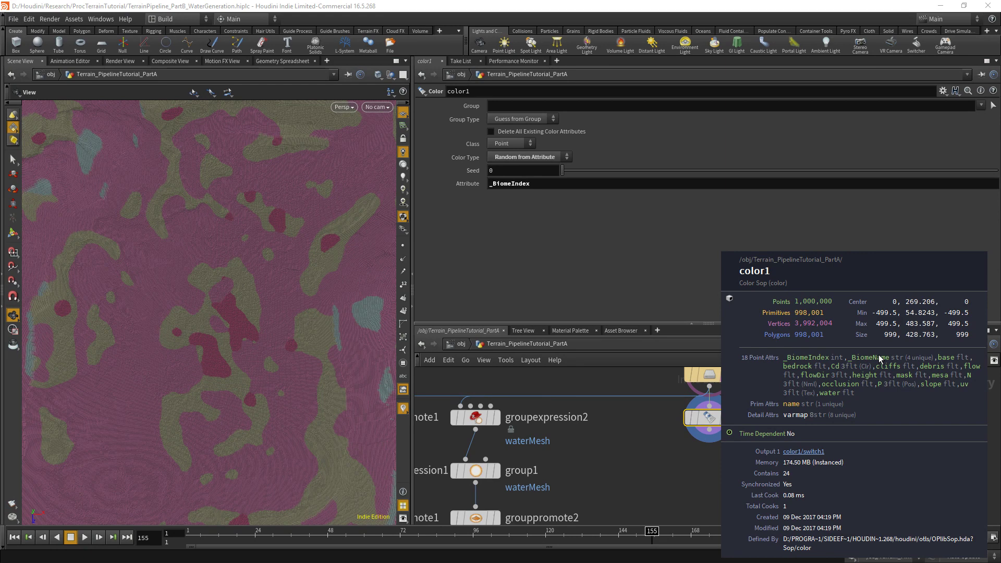
Step: Move color1 aside and place a copy of groupexpression2 below cache_biomes_includingWater, connected to its output
{"action": "left_click_drag", "start_coordinate": [708, 418], "coordinate": [860, 418]}
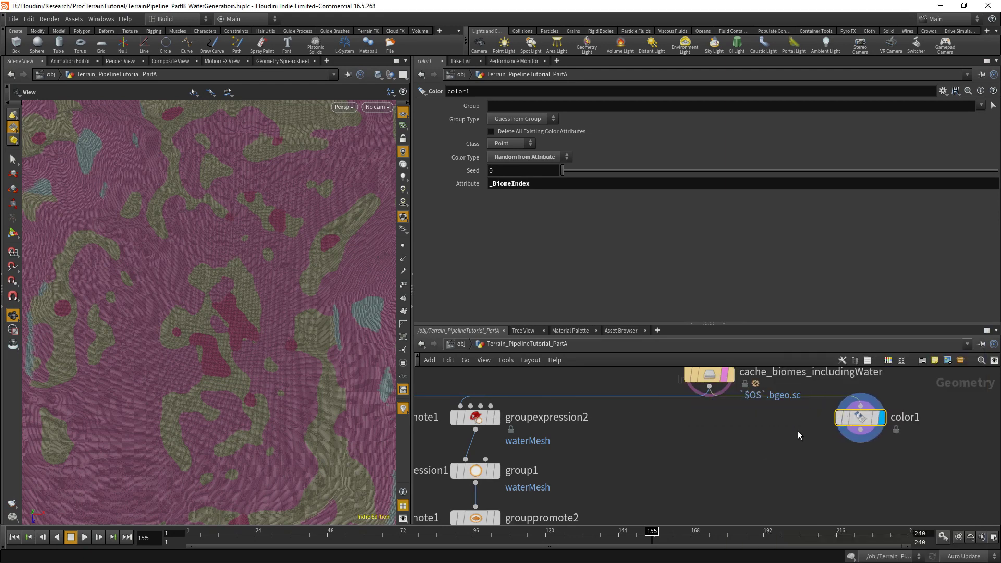
{"action": "middle_click_drag", "start_coordinate": [740, 449], "coordinate": [660, 421]}
{"action": "scroll", "coordinate": [609, 403], "scroll_direction": "down", "scroll_amount": 3}
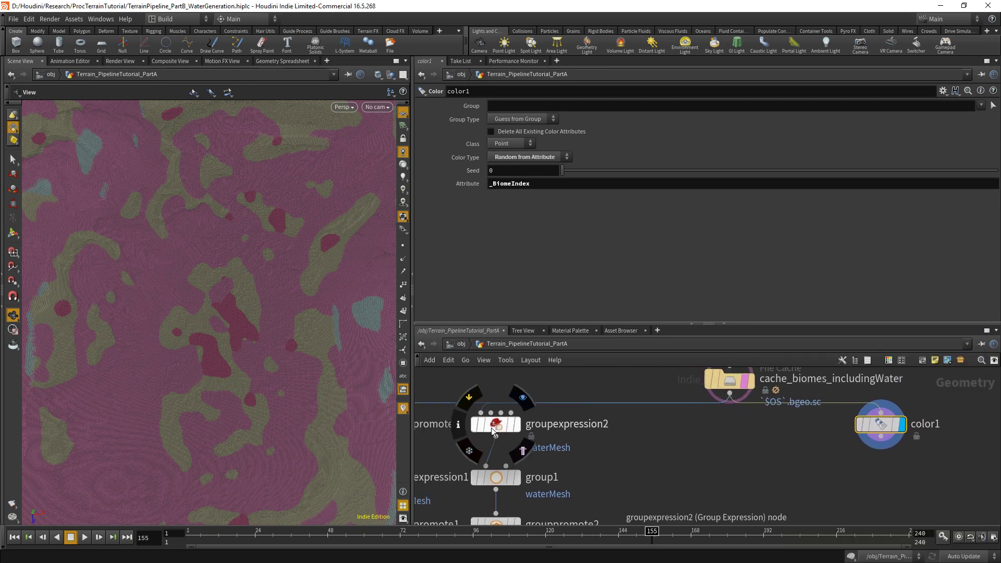
{"action": "left_click", "coordinate": [472, 399]}
{"action": "scroll", "coordinate": [672, 446], "scroll_direction": "up", "scroll_amount": 3}
{"action": "key", "text": "ctrl+c"}
{"action": "key", "text": "ctrl+v"}
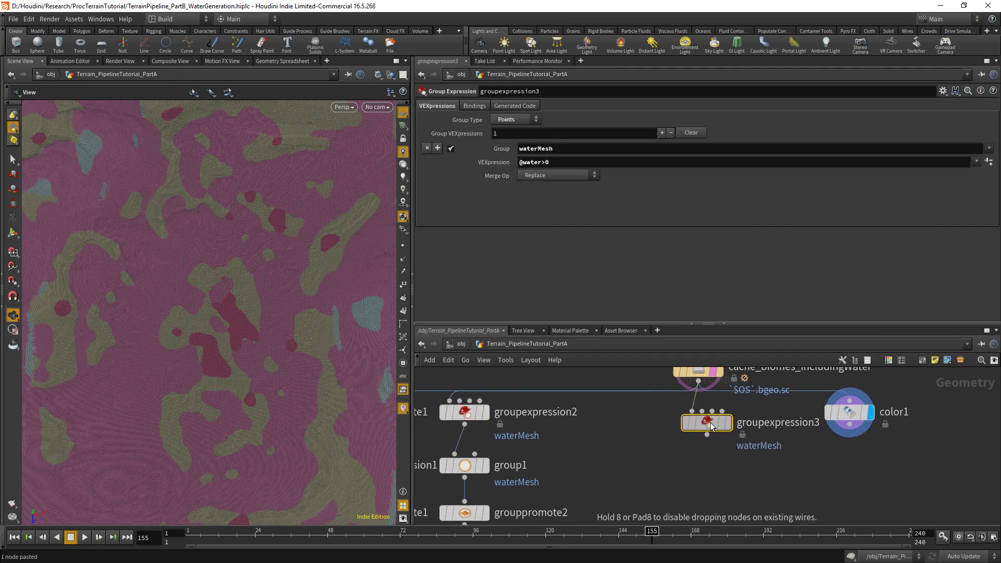
{"action": "left_click", "coordinate": [708, 420]}
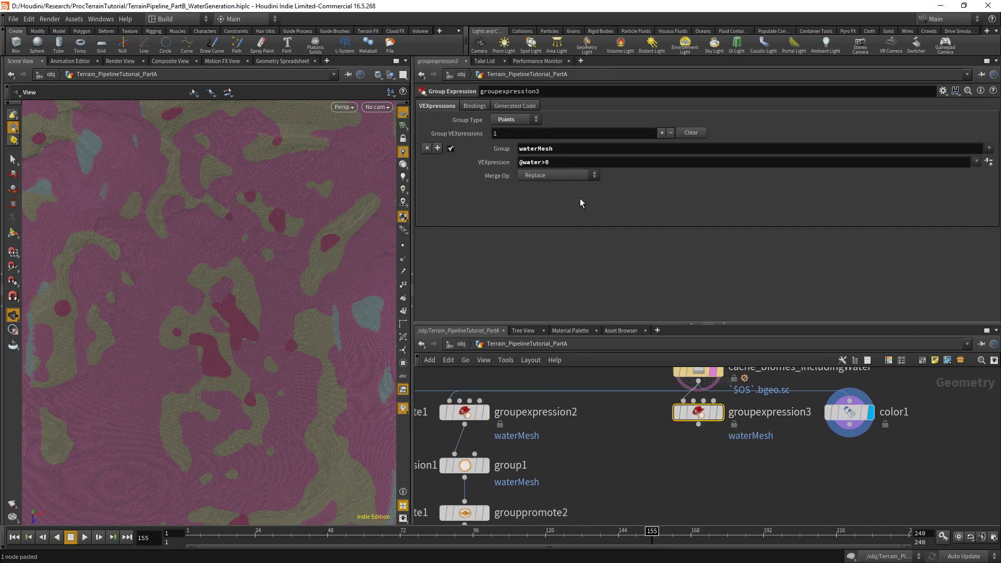
{"action": "triple_click", "coordinate": [558, 162]}
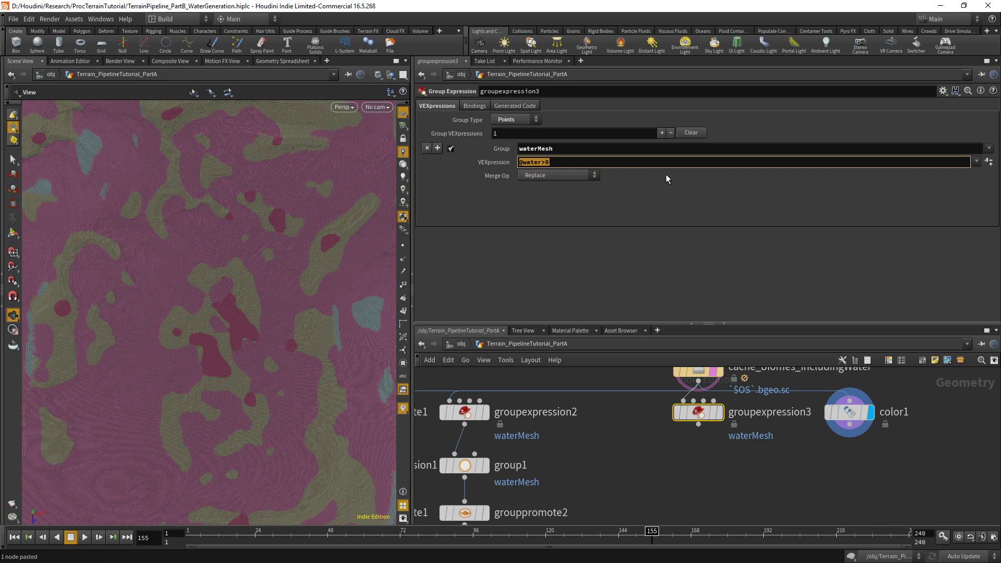
{"action": "type", "text": "@_BIOM"}
{"action": "key", "text": "BackSpace"}
{"action": "key", "text": "BackSpace"}
{"action": "key", "text": "BackSpace"}
{"action": "type", "text": "iomeN"}
{"action": "type", "text": "ame=="}
{"action": "type", "text": "\"waterB"}
{"action": "type", "text": "odi"}
{"action": "key", "text": "BackSpace"}
{"action": "type", "text": "y\""}
{"action": "key", "text": "Return"}
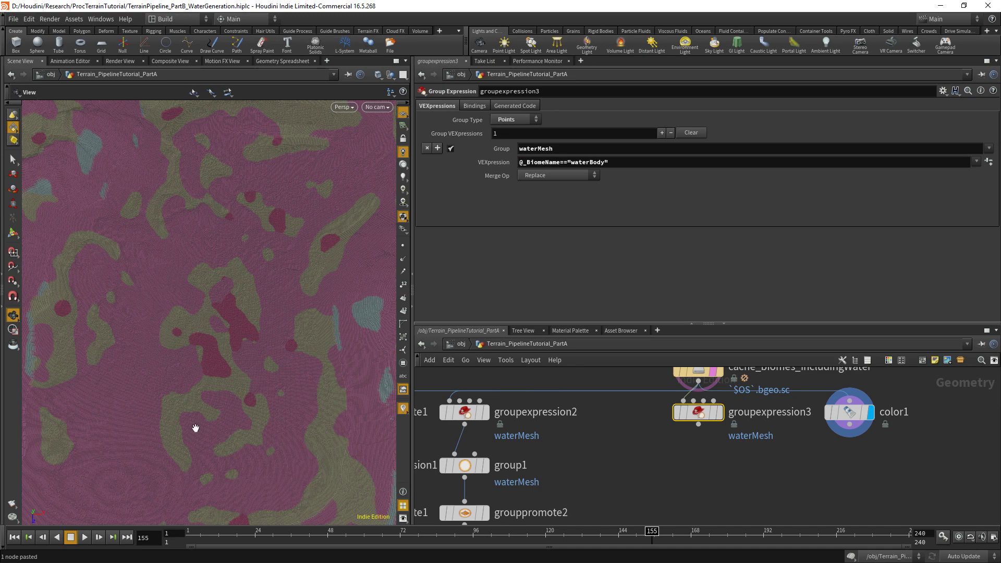
Step: Switch to OpenOffice Calc and check the water biome's name in Biomes_IncludingWater.csv
{"action": "key", "text": "alt+Tab"}
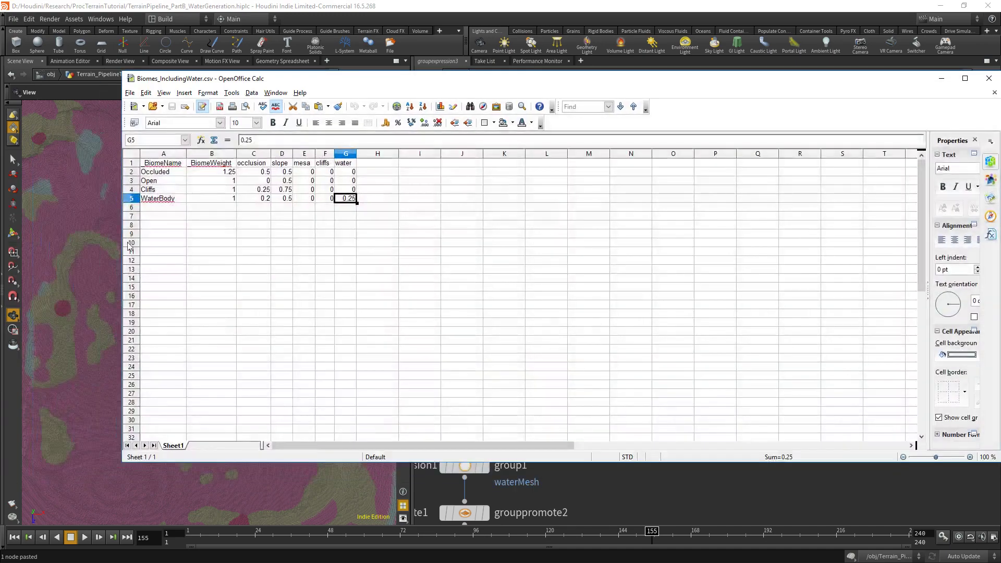
{"action": "left_click", "coordinate": [175, 201]}
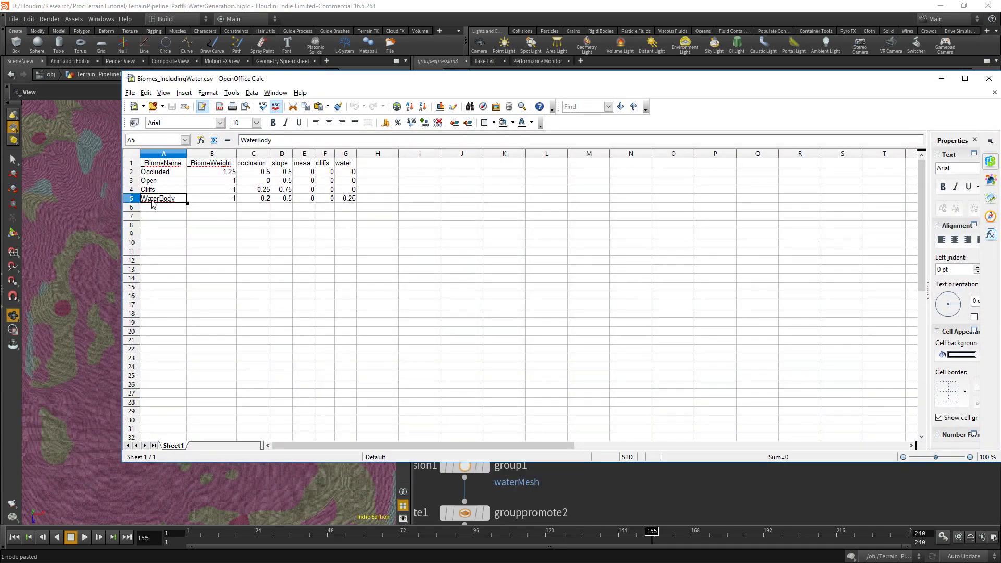
{"action": "left_click", "coordinate": [942, 79]}
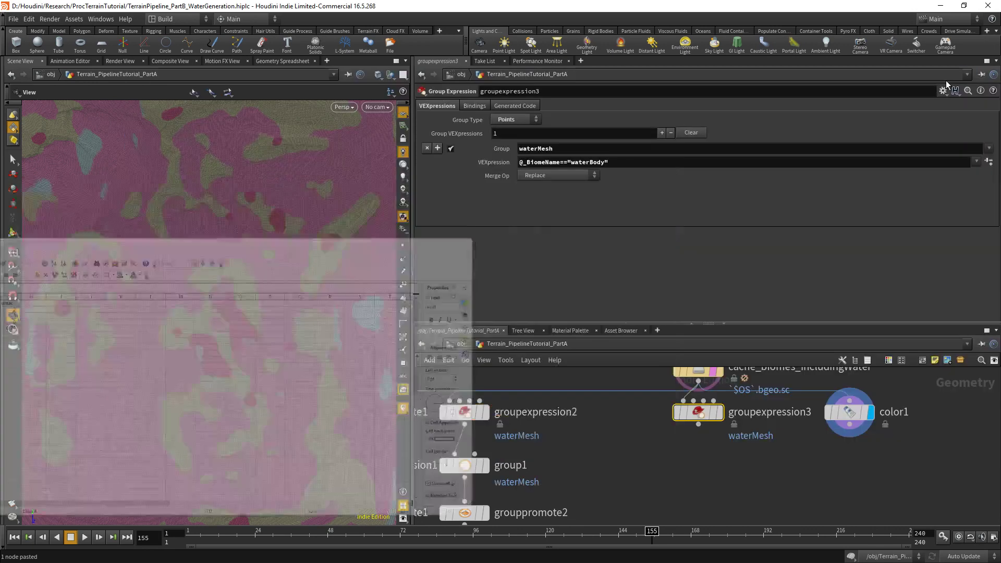
Step: Display groupexpression3, read its error details, and set its VEXpression to s@_BiomeName=="waterBody"
{"action": "left_click", "coordinate": [720, 413]}
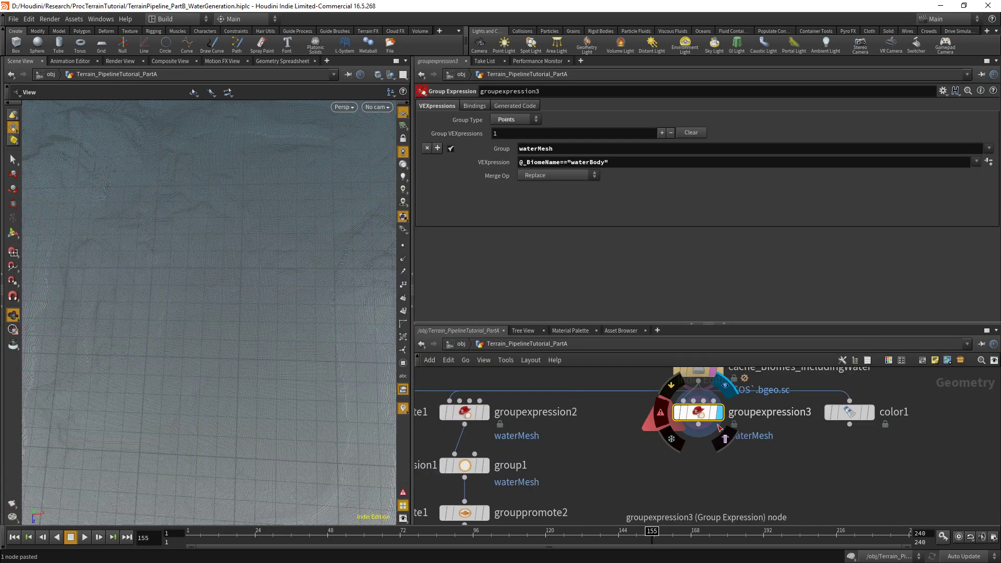
{"action": "middle_click_drag", "start_coordinate": [719, 427], "coordinate": [702, 441]}
{"action": "left_click", "coordinate": [685, 431]}
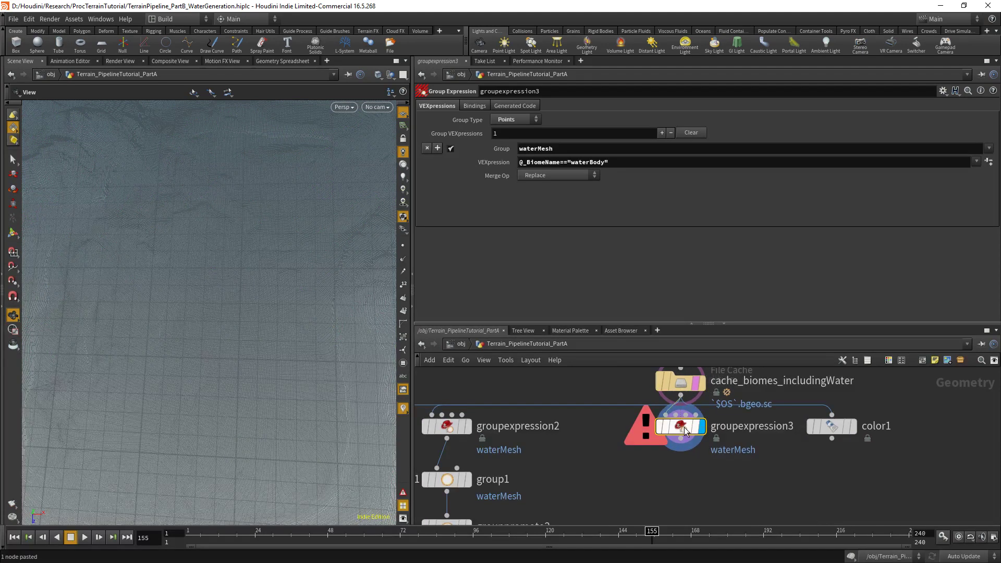
{"action": "middle_click", "coordinate": [685, 431]}
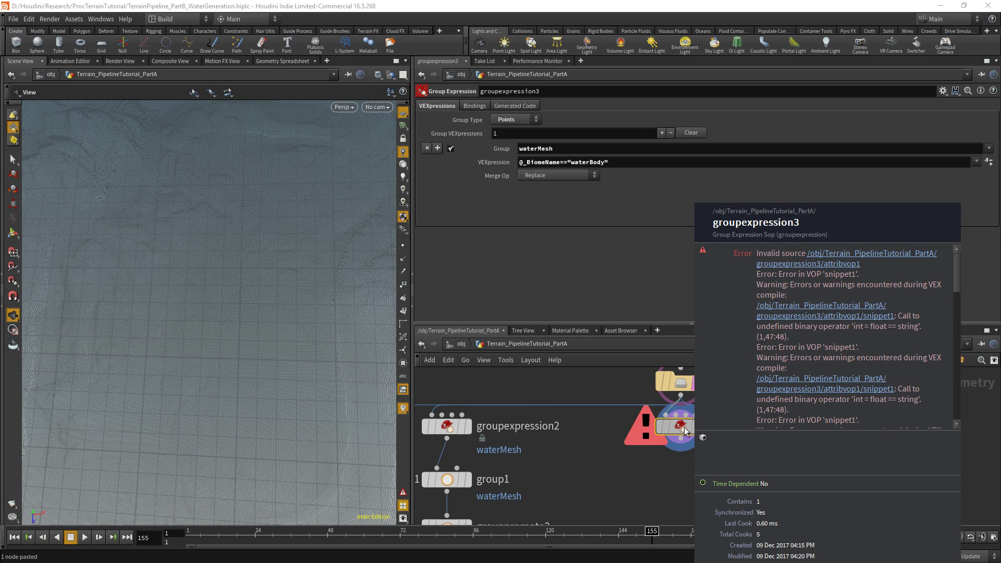
{"action": "middle_click_drag", "start_coordinate": [684, 429], "coordinate": [533, 187]}
{"action": "left_click", "coordinate": [522, 162]}
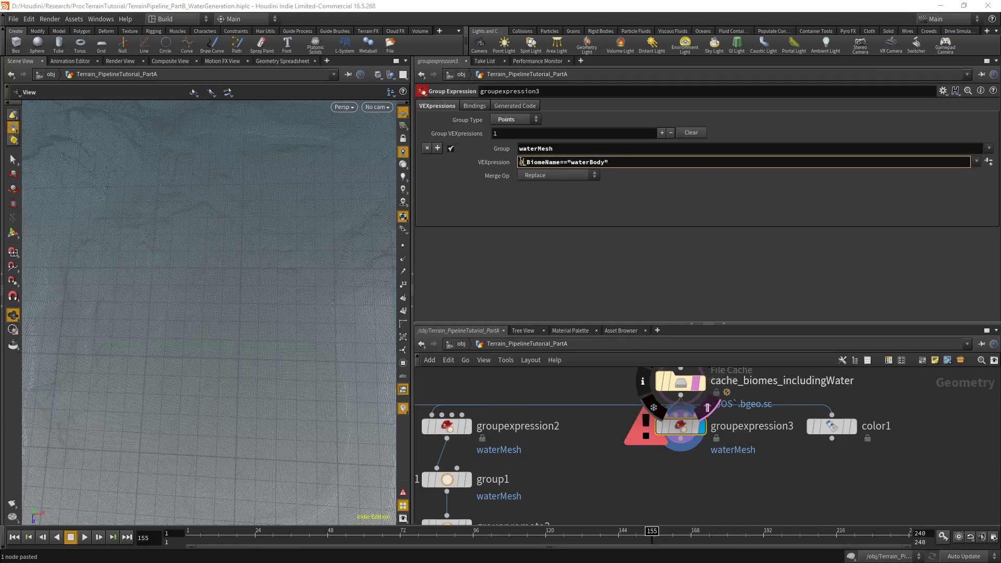
{"action": "type", "text": "s"}
{"action": "key", "text": "Return"}
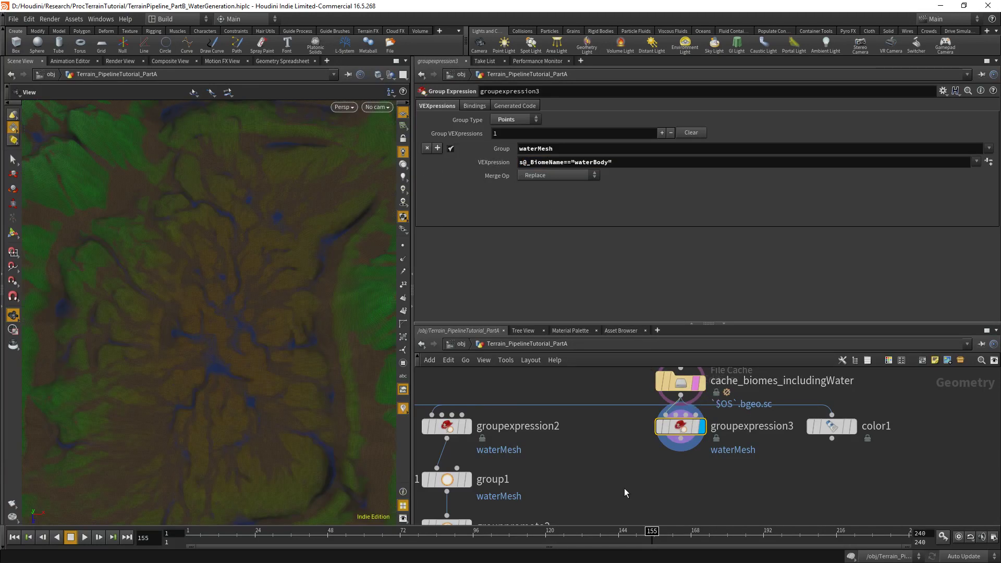
Step: Check the water biome's spelling in Biomes_IncludingWater.csv and set groupexpression3's VEXpression to s@_BiomeName=="WaterBody"
{"action": "mouse_move", "coordinate": [671, 411]}
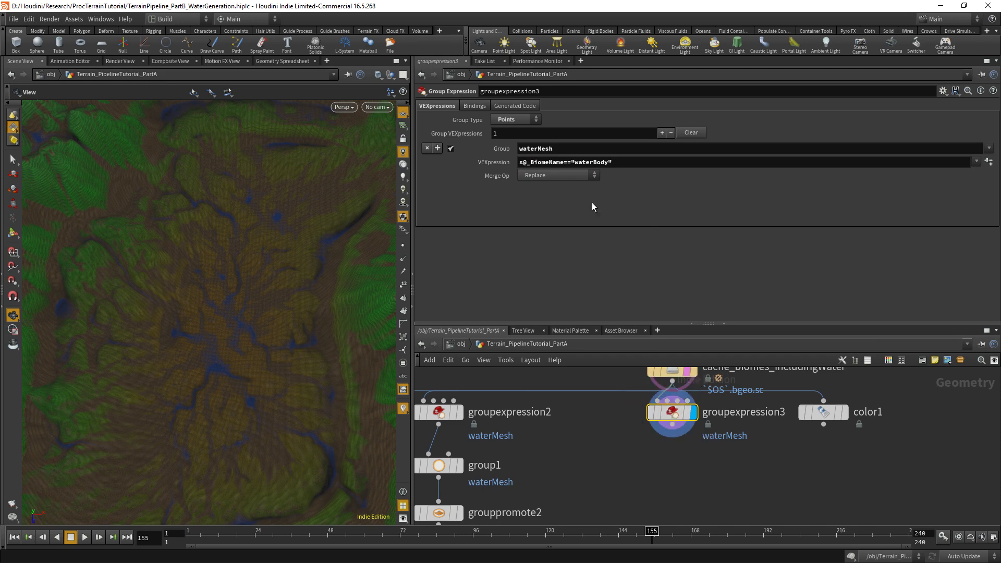
{"action": "left_click", "coordinate": [581, 162]}
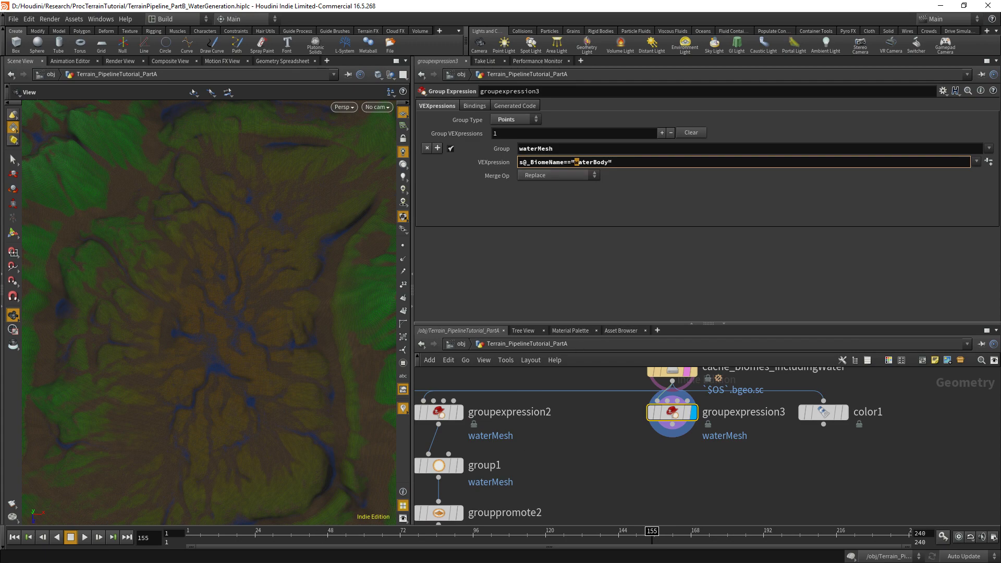
{"action": "key", "text": "alt+Tab"}
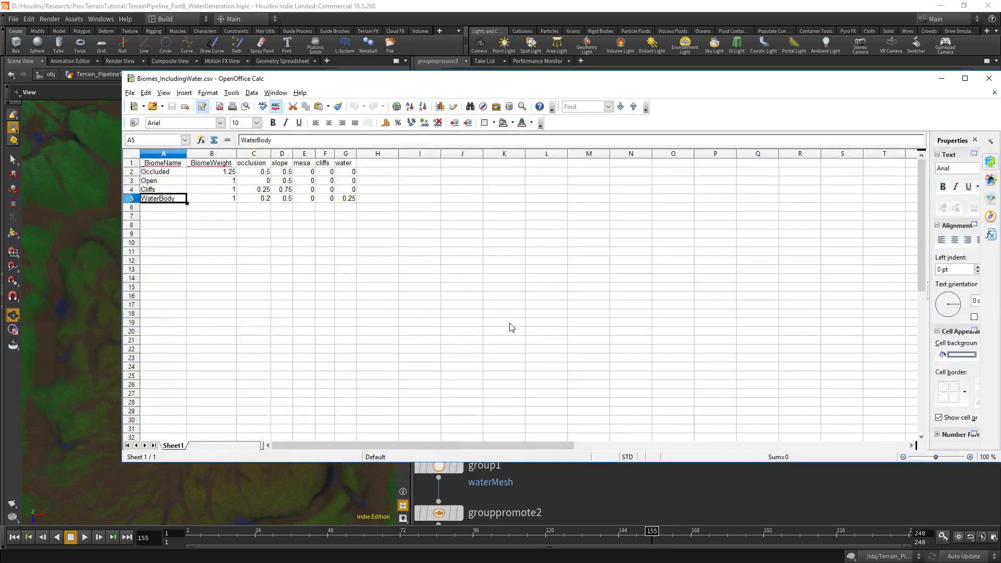
{"action": "left_click", "coordinate": [942, 79]}
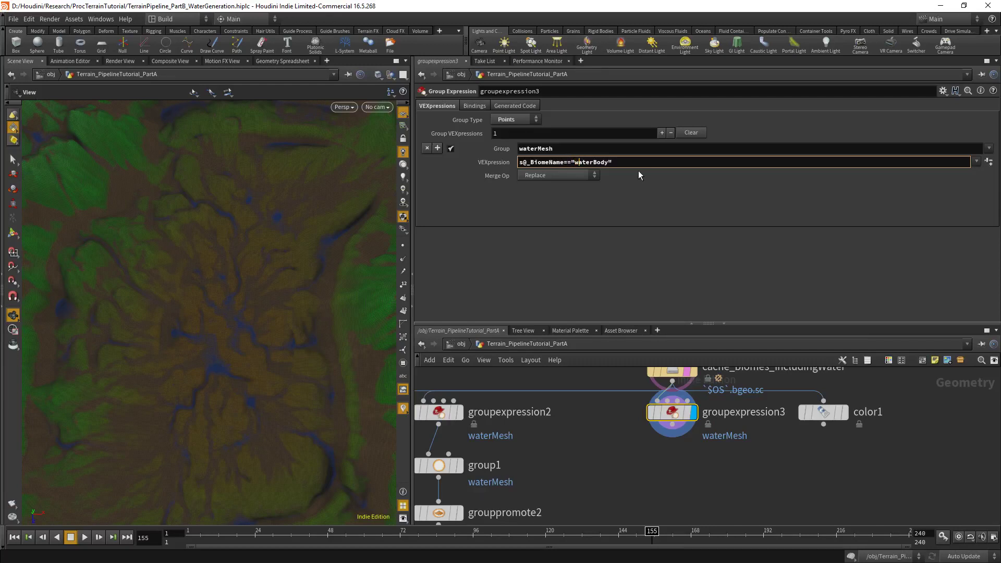
{"action": "key", "text": "BackSpace"}
{"action": "type", "text": "W"}
{"action": "middle_click_drag", "start_coordinate": [729, 477], "coordinate": [698, 467]}
Step: Examine groupexpression3's waterMesh points around the central lakes and compare them with the biome colours shown by color1
{"action": "left_click_drag", "start_coordinate": [227, 360], "coordinate": [280, 342]}
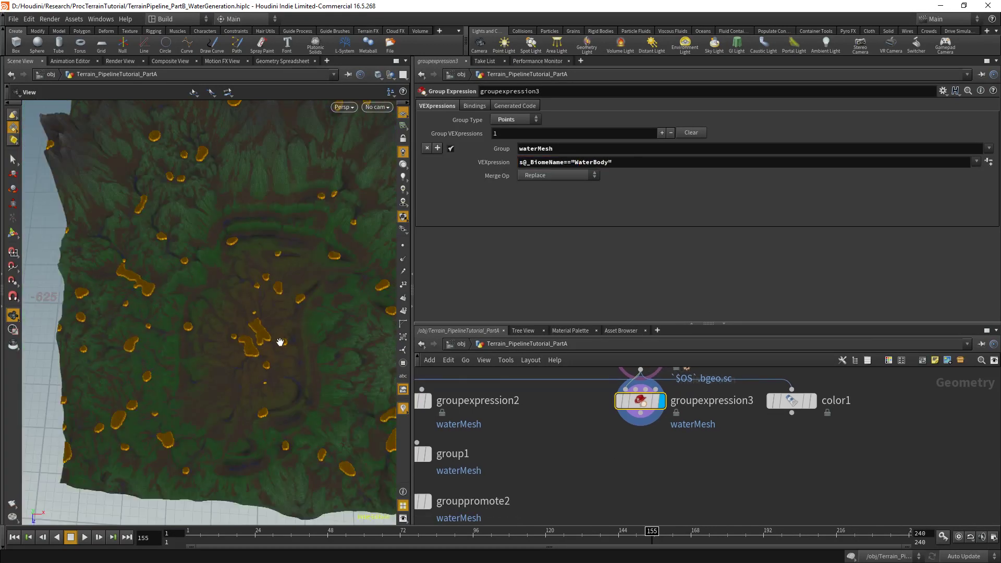
{"action": "scroll", "coordinate": [280, 342], "scroll_direction": "up", "scroll_amount": 6}
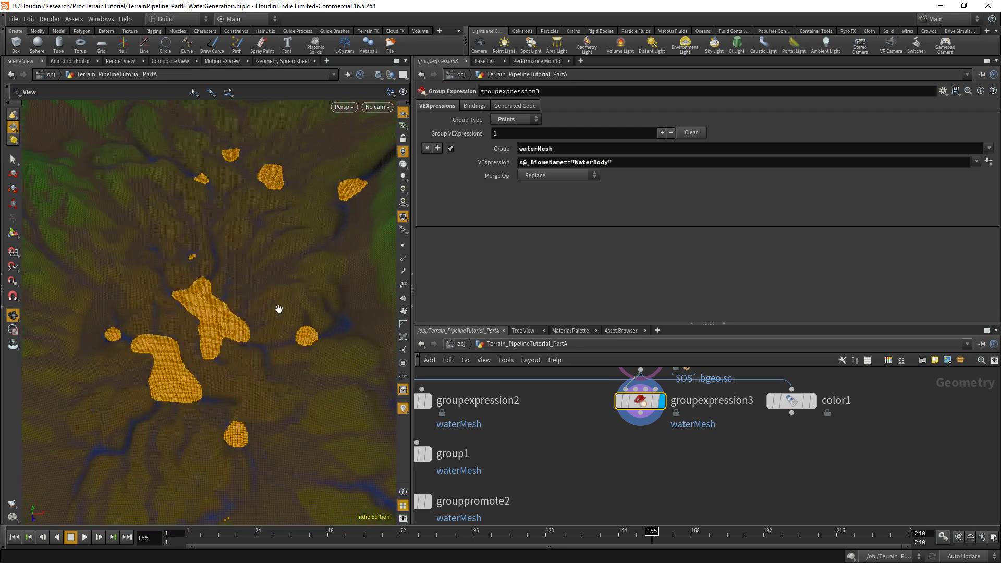
{"action": "left_click_drag", "start_coordinate": [234, 333], "coordinate": [250, 283]}
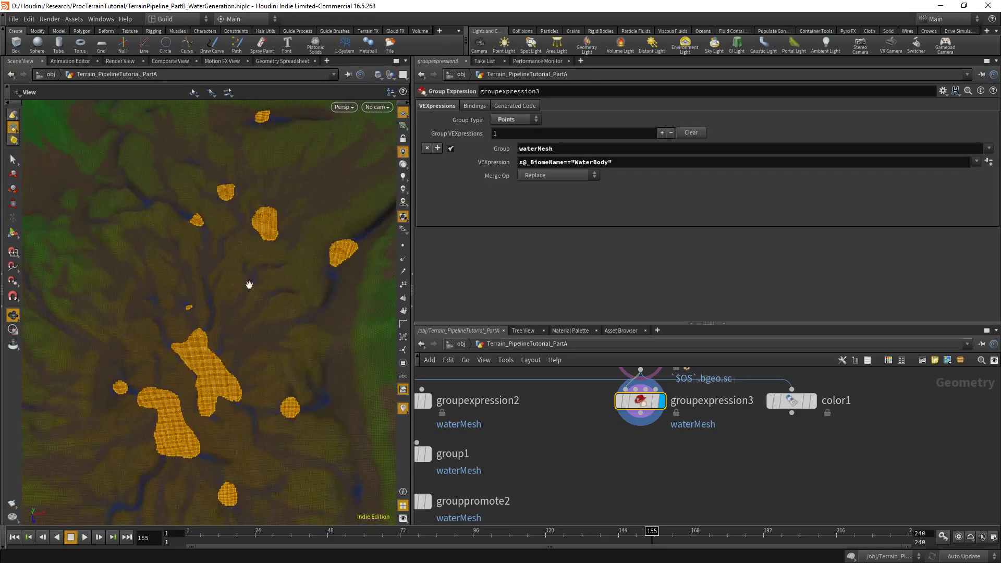
{"action": "left_click_drag", "start_coordinate": [168, 336], "coordinate": [202, 348]}
{"action": "middle_click_drag", "start_coordinate": [157, 384], "coordinate": [253, 261]}
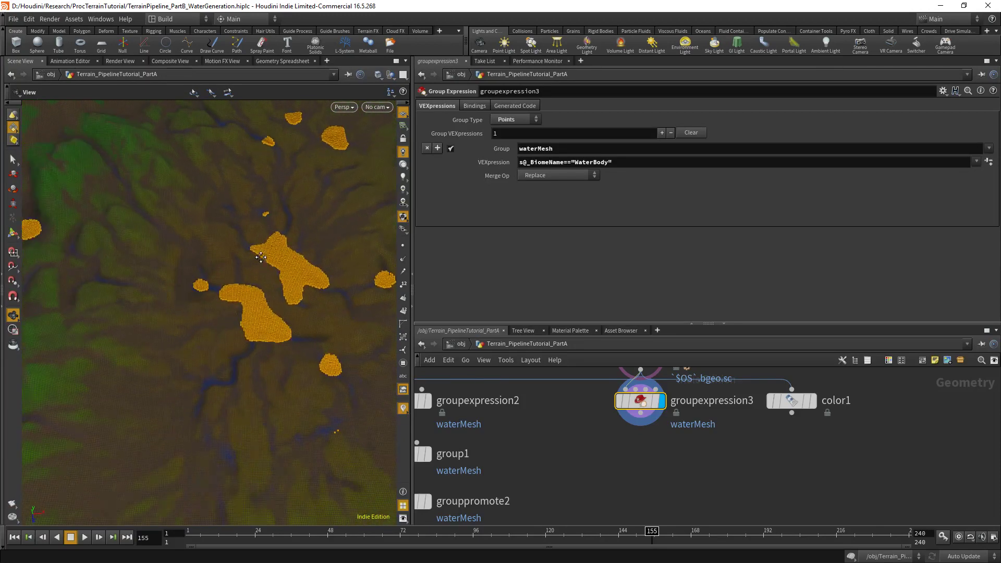
{"action": "scroll", "coordinate": [264, 302], "scroll_direction": "up", "scroll_amount": 5}
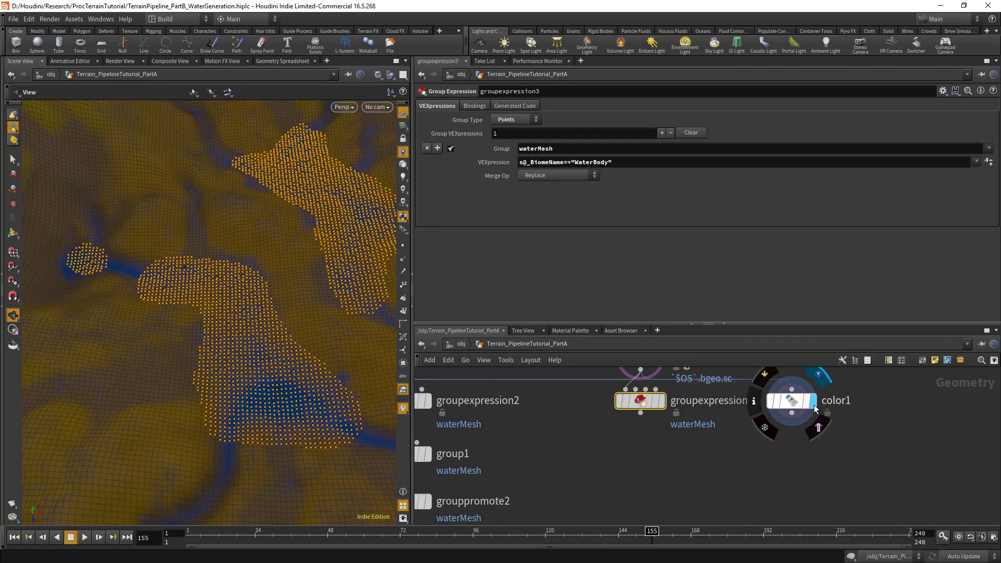
{"action": "left_click", "coordinate": [813, 400]}
{"action": "scroll", "coordinate": [226, 345], "scroll_direction": "up", "scroll_amount": 4}
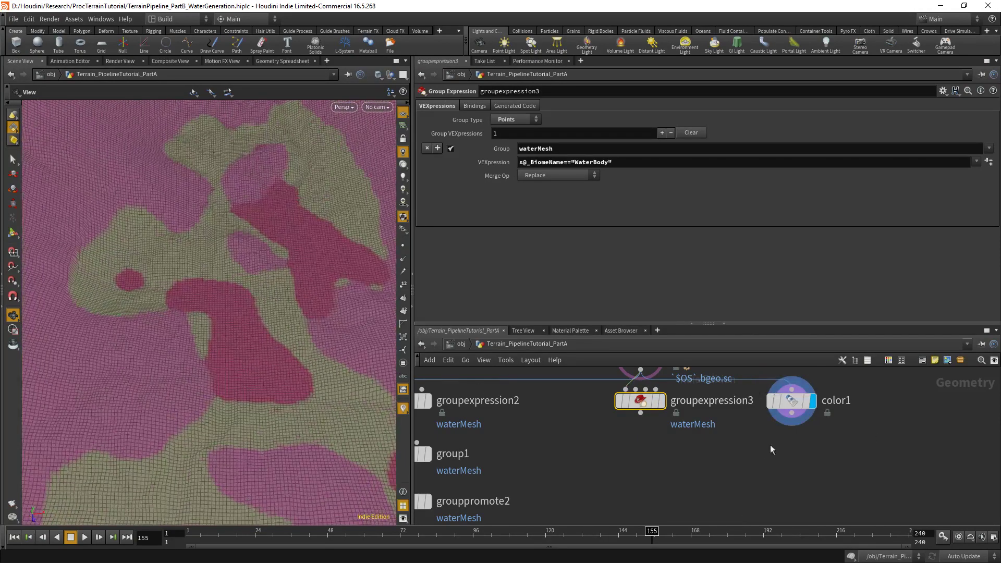
{"action": "left_click", "coordinate": [662, 400]}
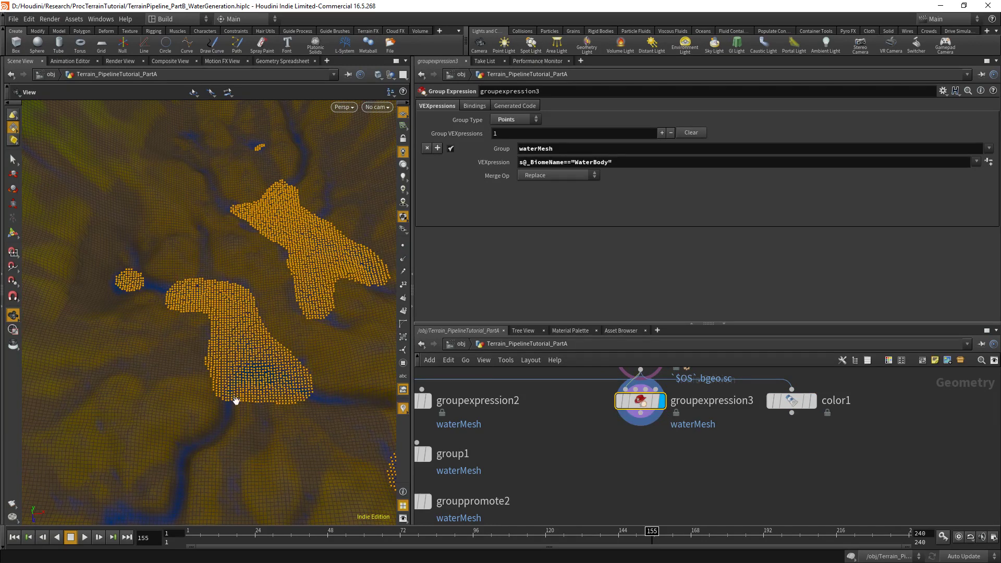
Step: Inspect how groupexpression3's waterMesh points cover the water areas across the terrain, both up close and from afar
{"action": "right_click_drag", "start_coordinate": [286, 323], "coordinate": [313, 363]}
{"action": "mouse_move", "coordinate": [306, 302]}
{"action": "left_mouse_down"}
{"action": "mouse_move", "coordinate": [291, 293]}
{"action": "mouse_move", "coordinate": [288, 305]}
{"action": "left_mouse_up"}
{"action": "right_click_drag", "start_coordinate": [289, 305], "coordinate": [283, 301]}
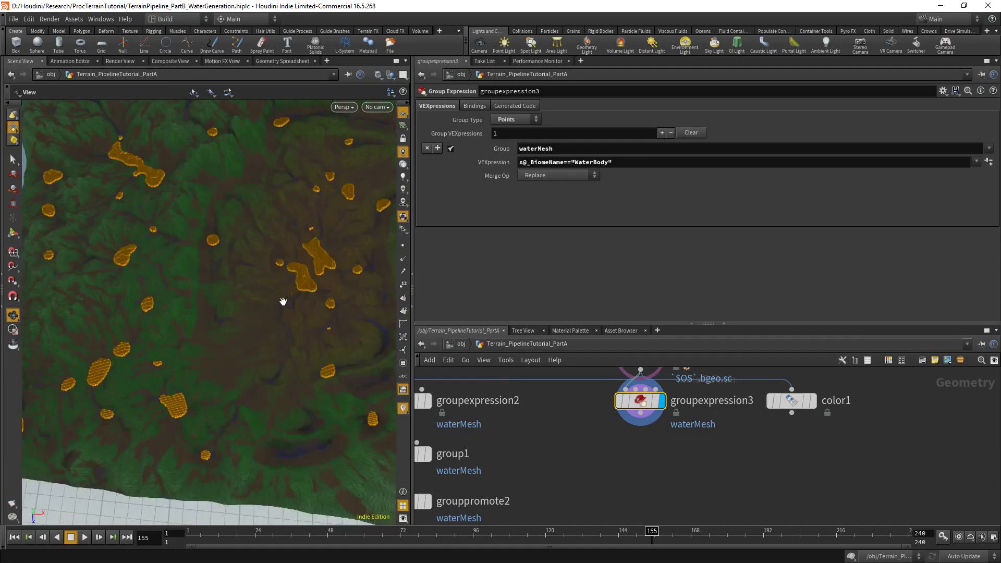
{"action": "mouse_move", "coordinate": [182, 212]}
{"action": "middle_mouse_down"}
{"action": "mouse_move", "coordinate": [217, 256]}
{"action": "mouse_move", "coordinate": [164, 213]}
{"action": "middle_mouse_up"}
{"action": "scroll", "coordinate": [211, 274], "scroll_direction": "up", "scroll_amount": 5}
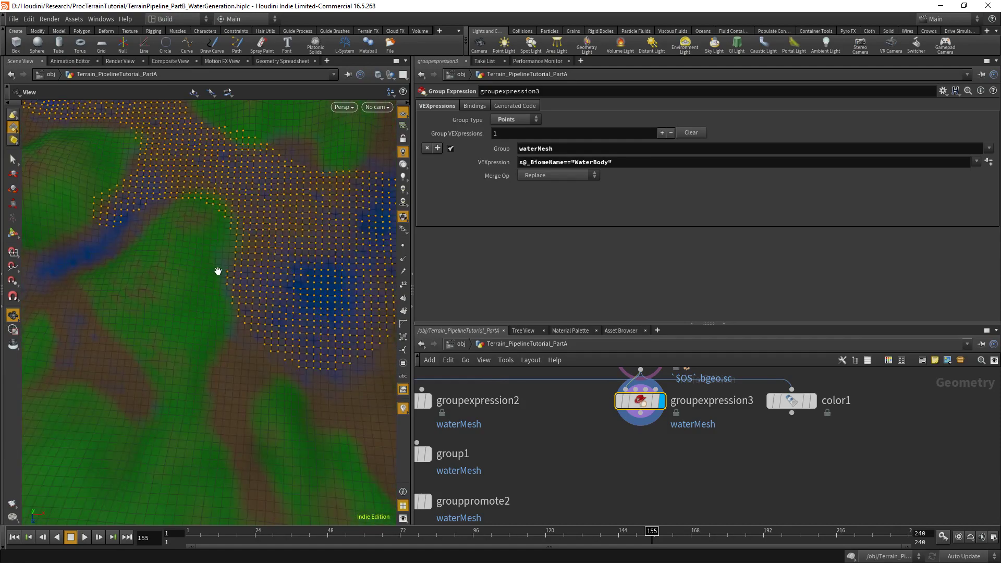
{"action": "left_click_drag", "start_coordinate": [218, 271], "coordinate": [272, 150]}
{"action": "left_click_drag", "start_coordinate": [273, 232], "coordinate": [210, 239]}
{"action": "scroll", "coordinate": [214, 242], "scroll_direction": "down", "scroll_amount": 5}
{"action": "left_click_drag", "start_coordinate": [322, 304], "coordinate": [236, 343]}
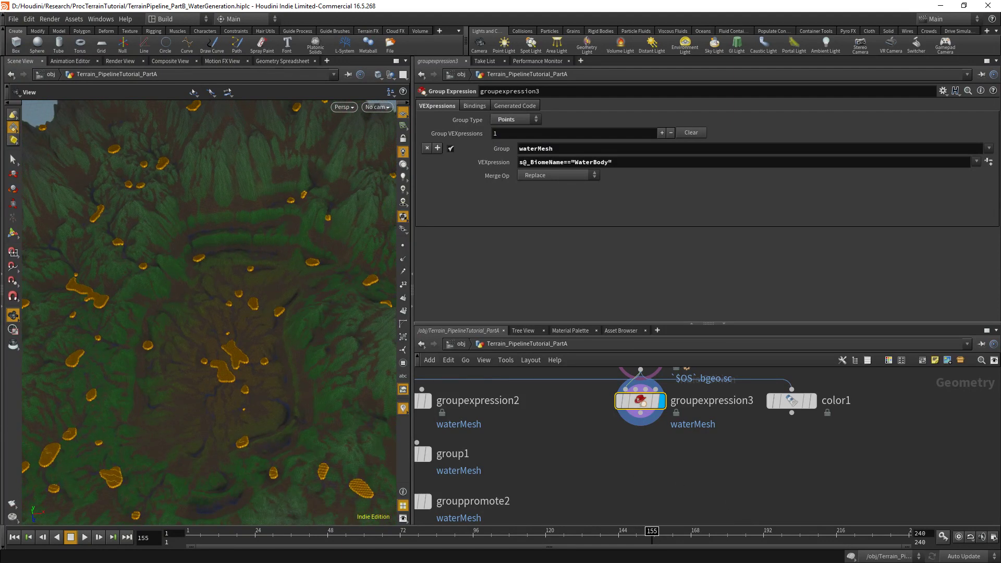
Step: Duplicate group1, grouppromote2 and blast1, connect the copied chain to groupexpression3's output, and place it below that node
{"action": "scroll", "coordinate": [586, 430], "scroll_direction": "down", "scroll_amount": 3}
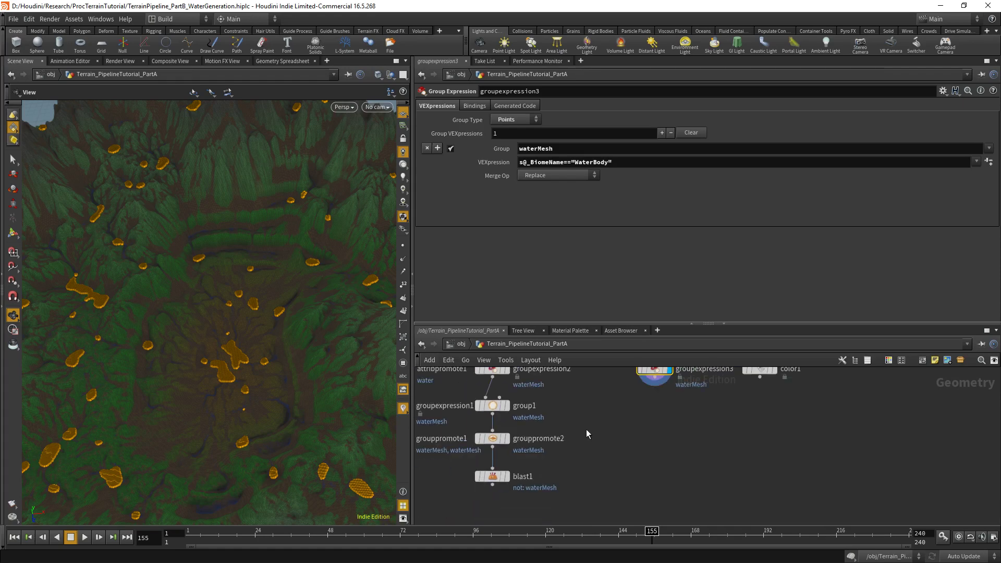
{"action": "left_click", "coordinate": [507, 411]}
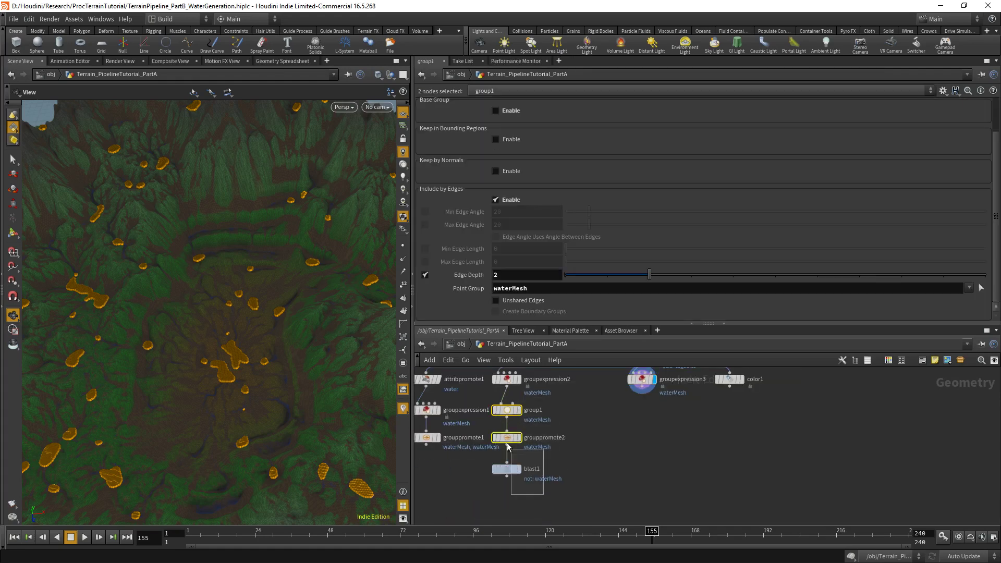
{"action": "left_click_drag", "start_coordinate": [472, 386], "coordinate": [542, 493]}
{"action": "key", "text": "ctrl+c"}
{"action": "key", "text": "ctrl+v"}
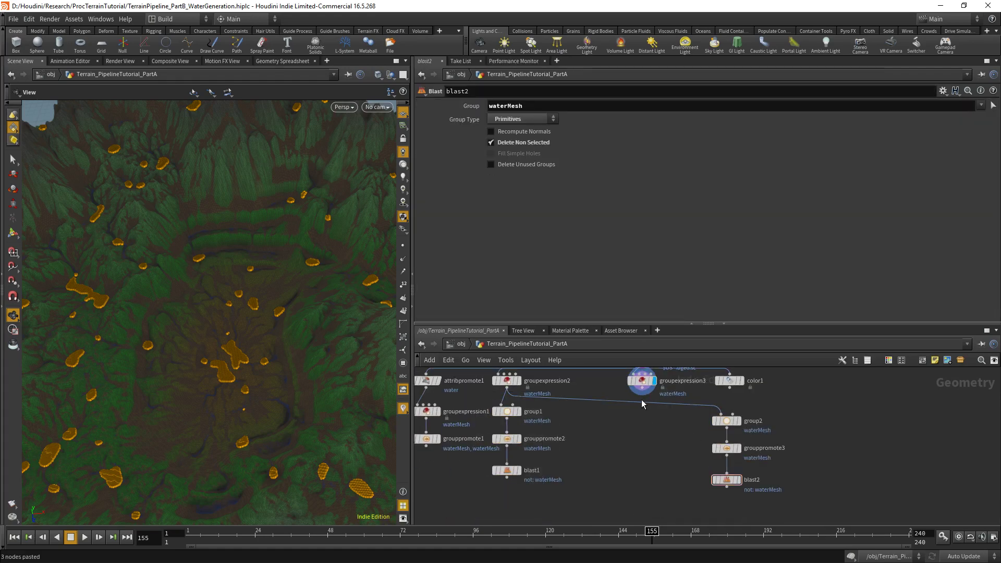
{"action": "left_click", "coordinate": [641, 397]}
{"action": "left_click", "coordinate": [726, 420]}
{"action": "left_click_drag", "start_coordinate": [773, 498], "coordinate": [647, 414]}
{"action": "left_click_drag", "start_coordinate": [645, 414], "coordinate": [641, 414]}
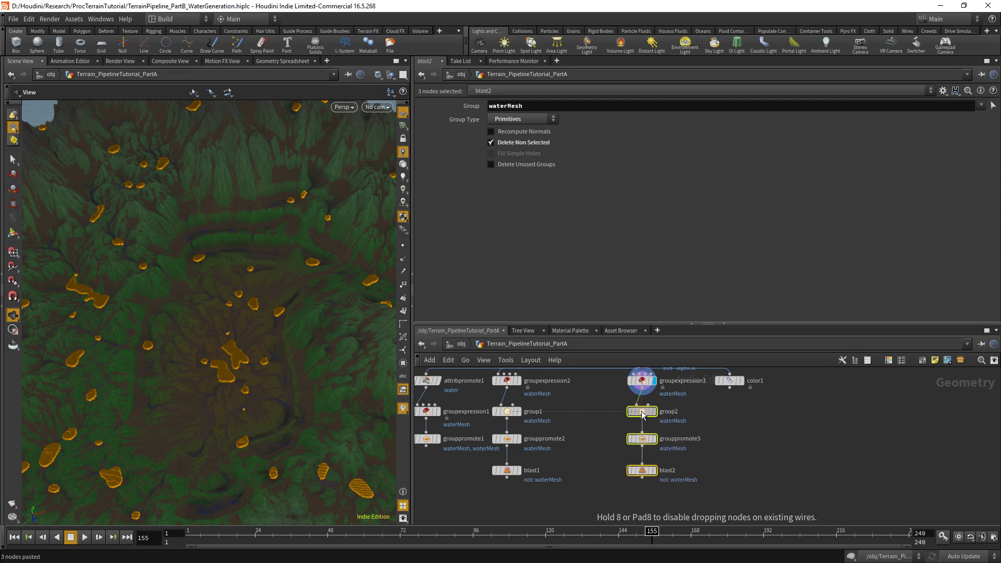
Step: Display blast2 and inspect the isolated water patches
{"action": "left_click", "coordinate": [654, 472]}
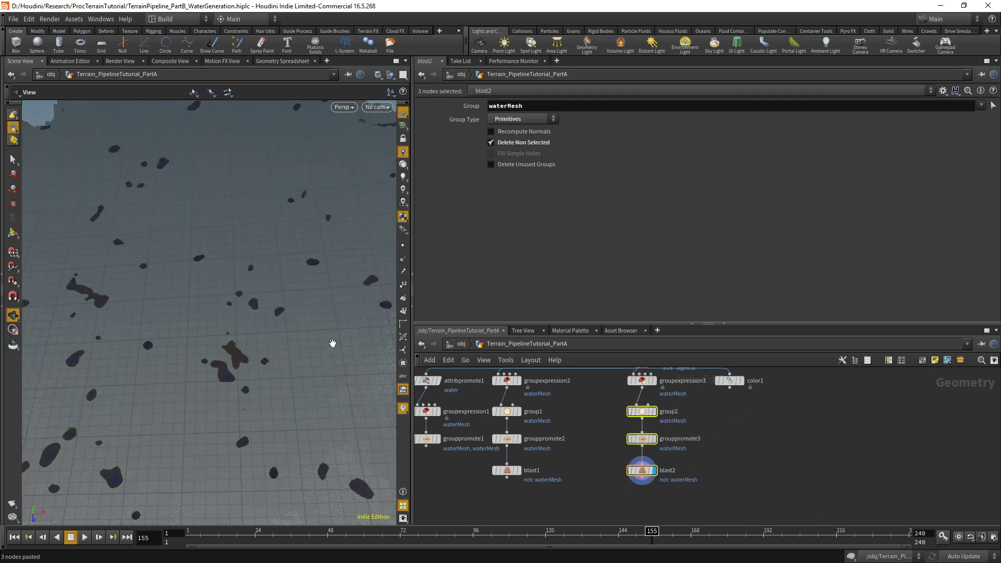
{"action": "left_click_drag", "start_coordinate": [330, 342], "coordinate": [203, 324]}
{"action": "scroll", "coordinate": [203, 325], "scroll_direction": "up", "scroll_amount": 5}
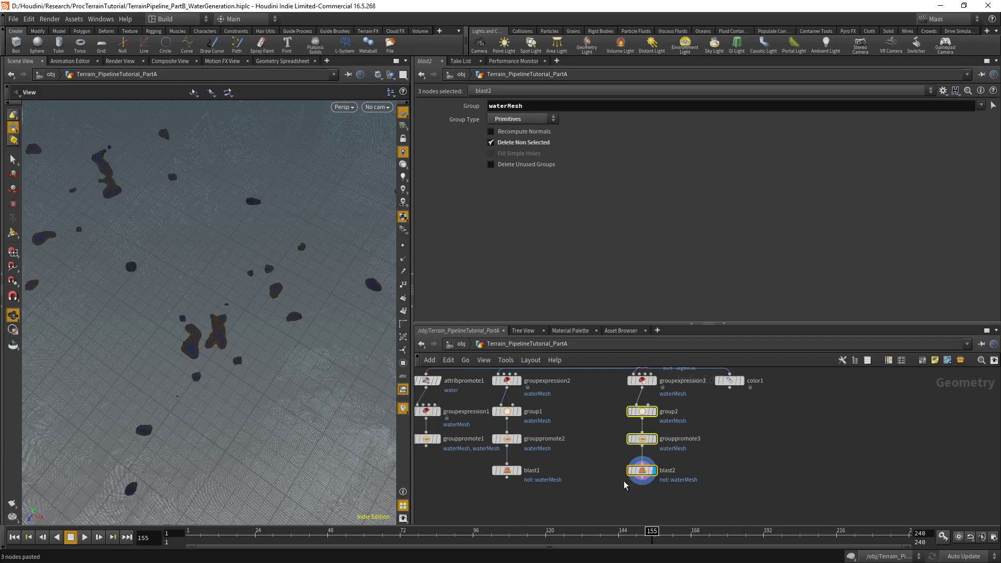
Step: Set group2's Group Name to waterMesh_Ext
{"action": "left_click", "coordinate": [642, 439]}
{"action": "scroll", "coordinate": [651, 441], "scroll_direction": "up", "scroll_amount": 1}
{"action": "middle_click_drag", "start_coordinate": [702, 452], "coordinate": [647, 452]}
{"action": "left_click", "coordinate": [586, 406]}
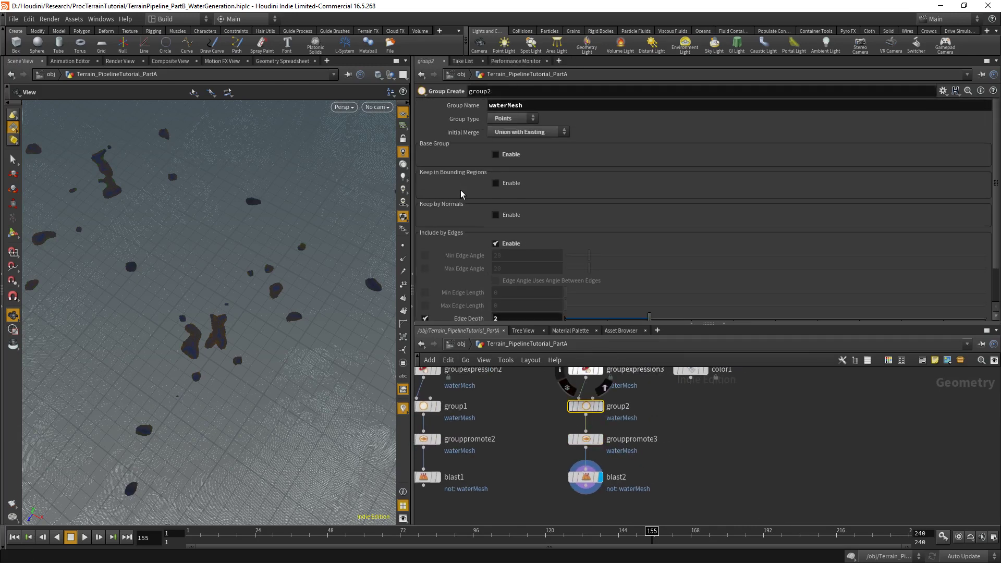
{"action": "left_click", "coordinate": [542, 104]}
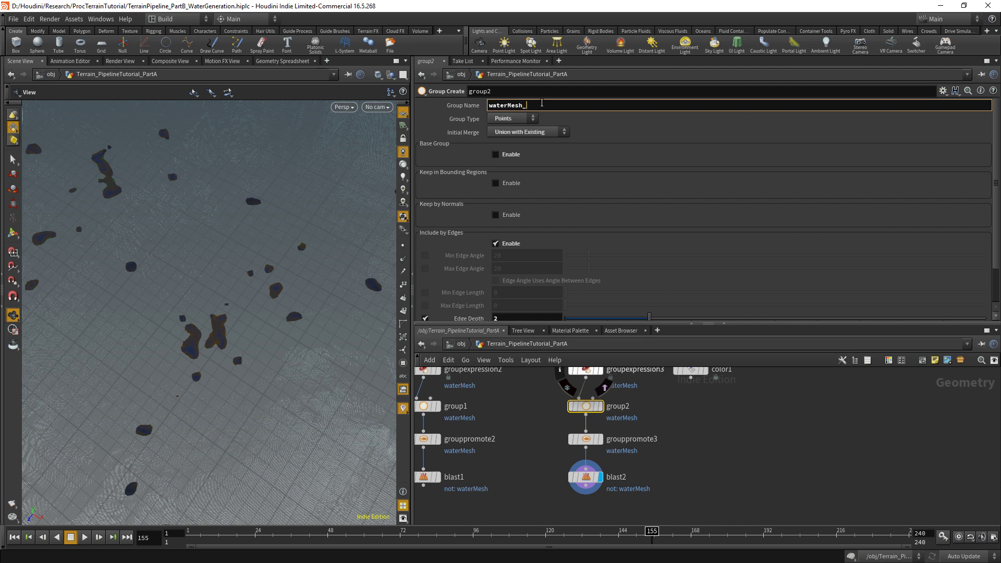
{"action": "type", "text": "_Ext"}
{"action": "key", "text": "Return"}
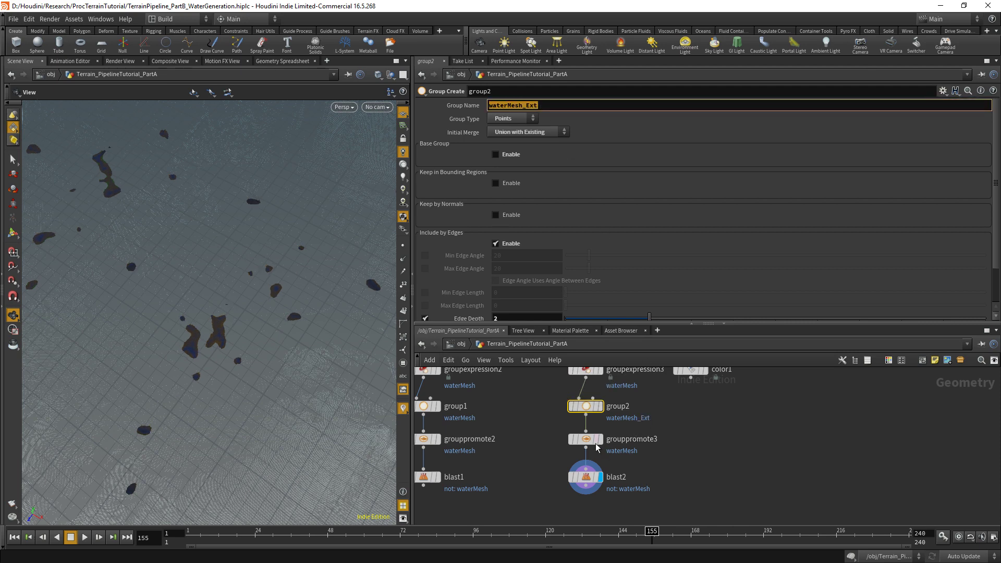
Step: Set the group promoted by grouppromote3 to waterMesh_Ext
{"action": "left_click", "coordinate": [597, 444]}
{"action": "left_click", "coordinate": [558, 132]}
{"action": "left_click", "coordinate": [563, 145]}
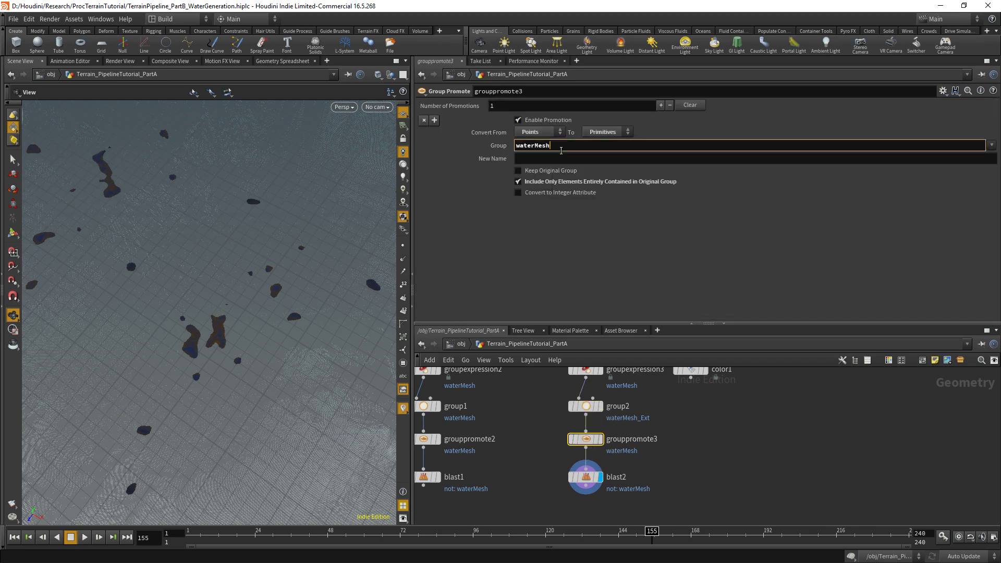
{"action": "type", "text": "_Ext"}
{"action": "key", "text": "Return"}
{"action": "scroll", "coordinate": [684, 461], "scroll_direction": "down", "scroll_amount": 1}
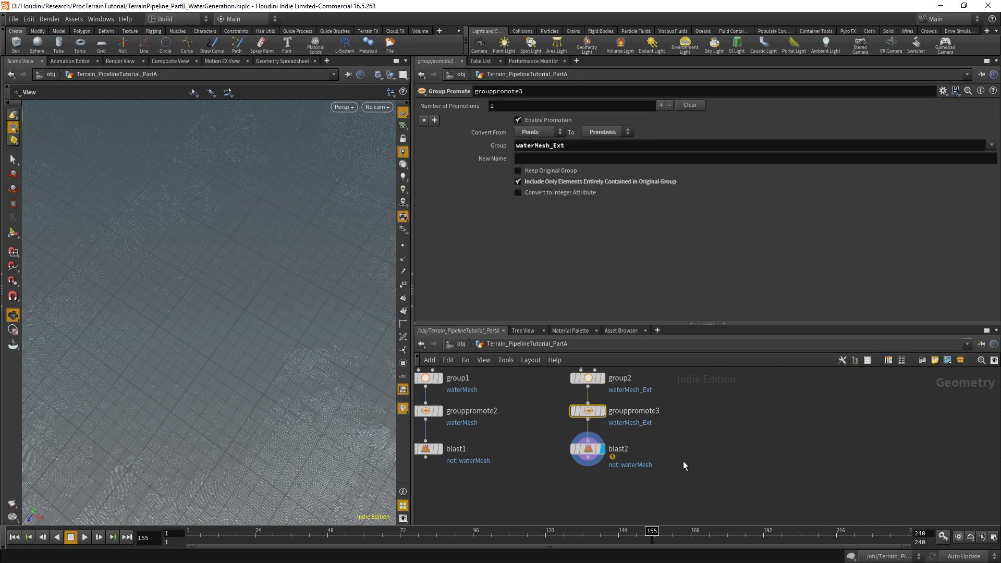
Step: Set blast2's Group to waterMesh_Ext
{"action": "left_click", "coordinate": [588, 448]}
{"action": "left_click", "coordinate": [532, 105]}
{"action": "type", "text": "_Ext"}
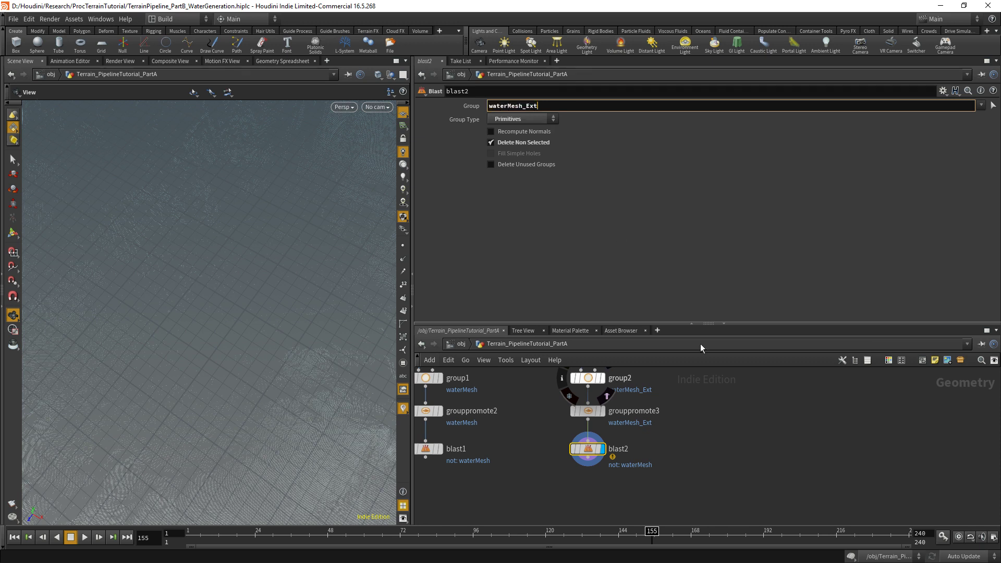
{"action": "key", "text": "Return"}
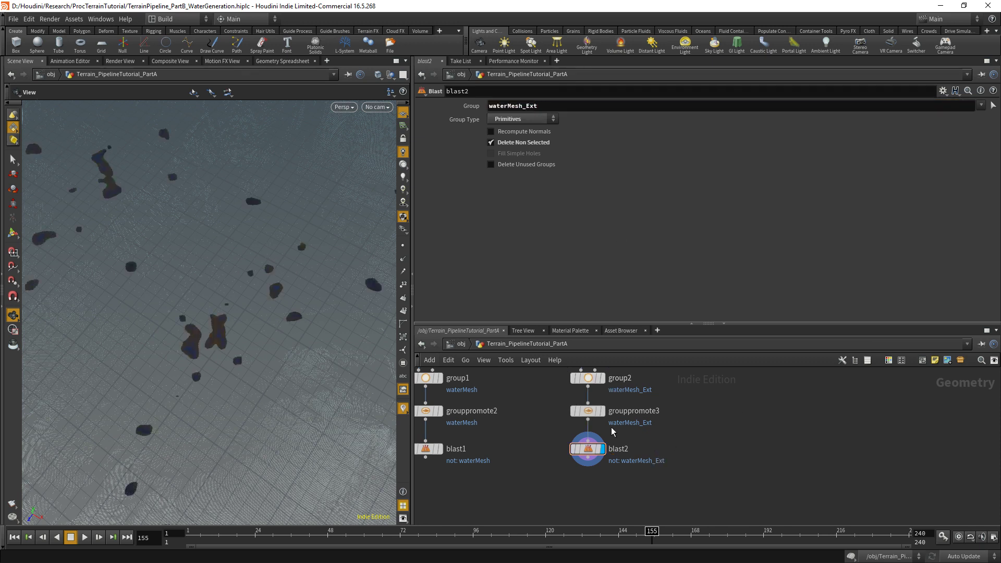
Step: Try adjusting group2's Edge Depth and examine the outline of the extended water mesh up close
{"action": "left_click", "coordinate": [589, 412]}
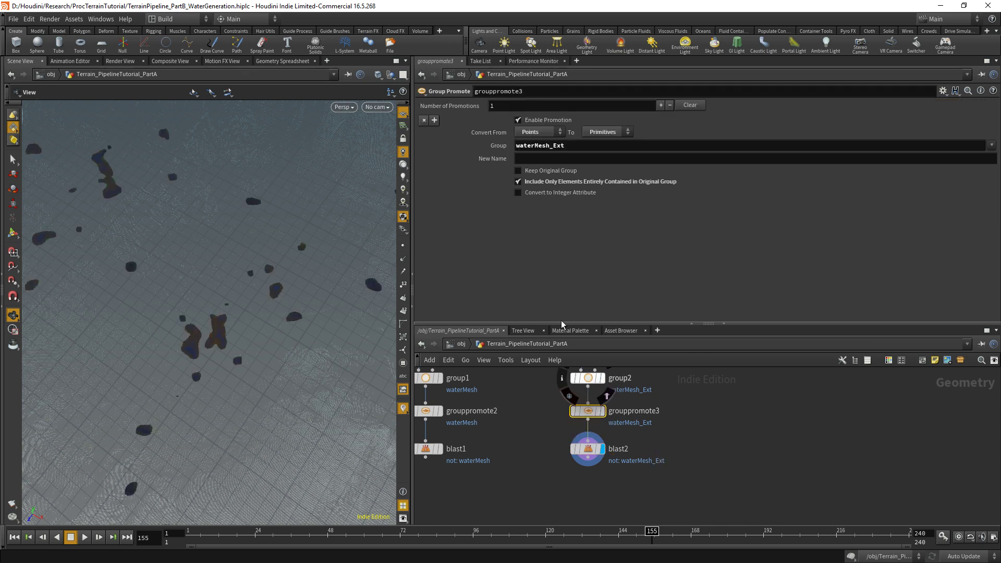
{"action": "middle_click_drag", "start_coordinate": [521, 396], "coordinate": [522, 423]}
{"action": "left_click", "coordinate": [587, 405]}
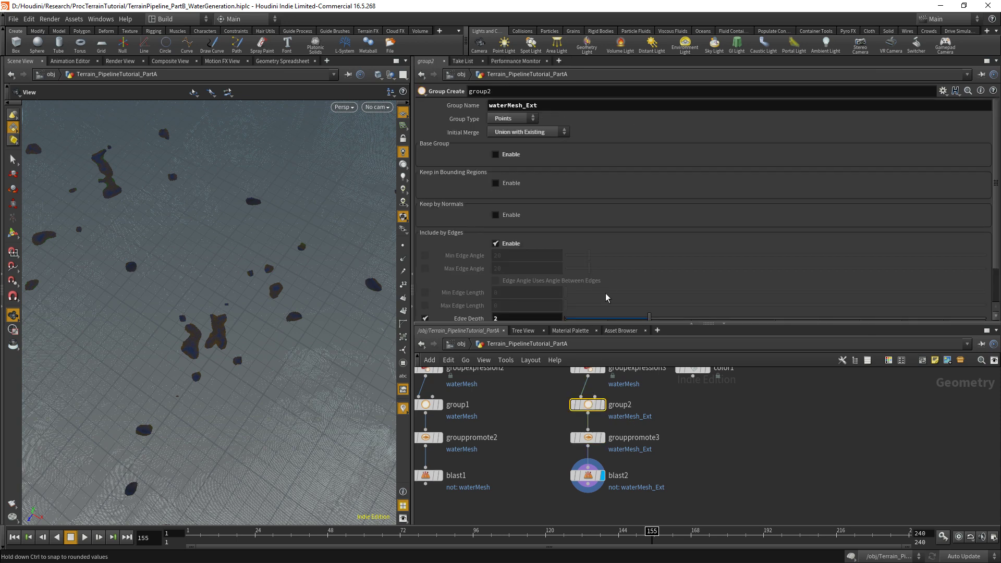
{"action": "mouse_move", "coordinate": [649, 317]}
{"action": "left_mouse_down"}
{"action": "mouse_move", "coordinate": [731, 318]}
{"action": "mouse_move", "coordinate": [658, 323]}
{"action": "left_mouse_up"}
{"action": "scroll", "coordinate": [188, 339], "scroll_direction": "up", "scroll_amount": 10}
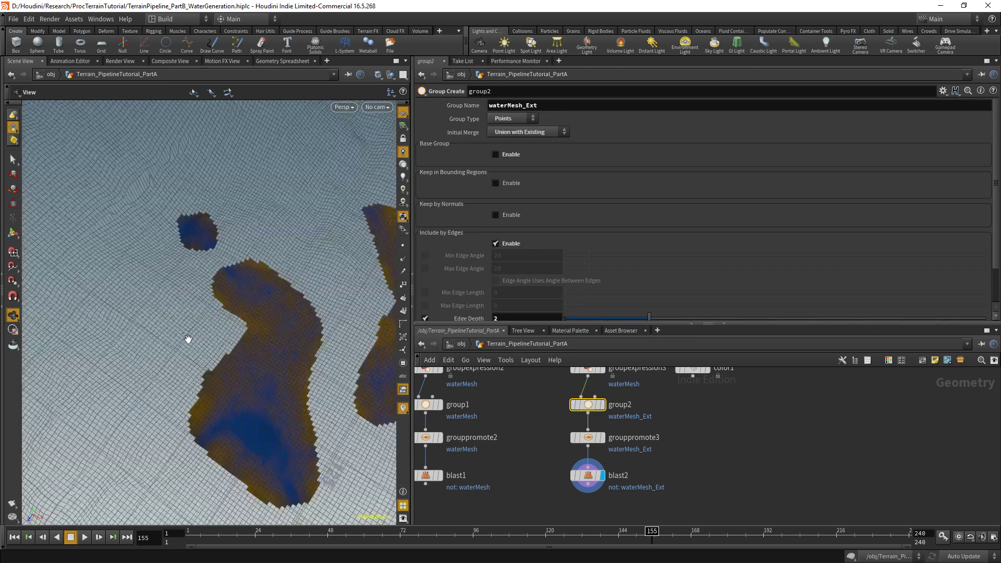
Step: Read group2's node information to compare the waterMesh and waterMesh_Ext point groups
{"action": "middle_click", "coordinate": [589, 475]}
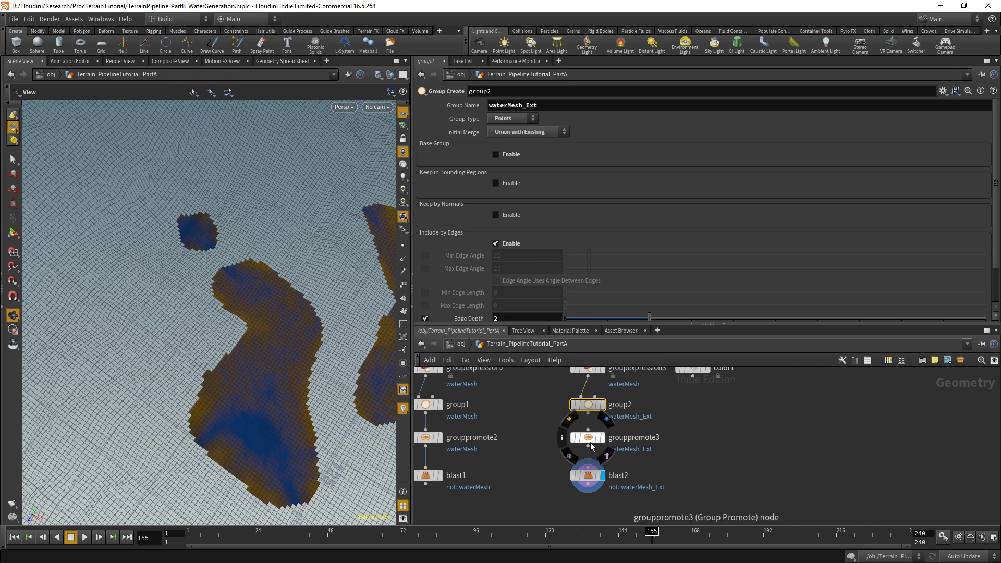
{"action": "middle_click", "coordinate": [595, 412]}
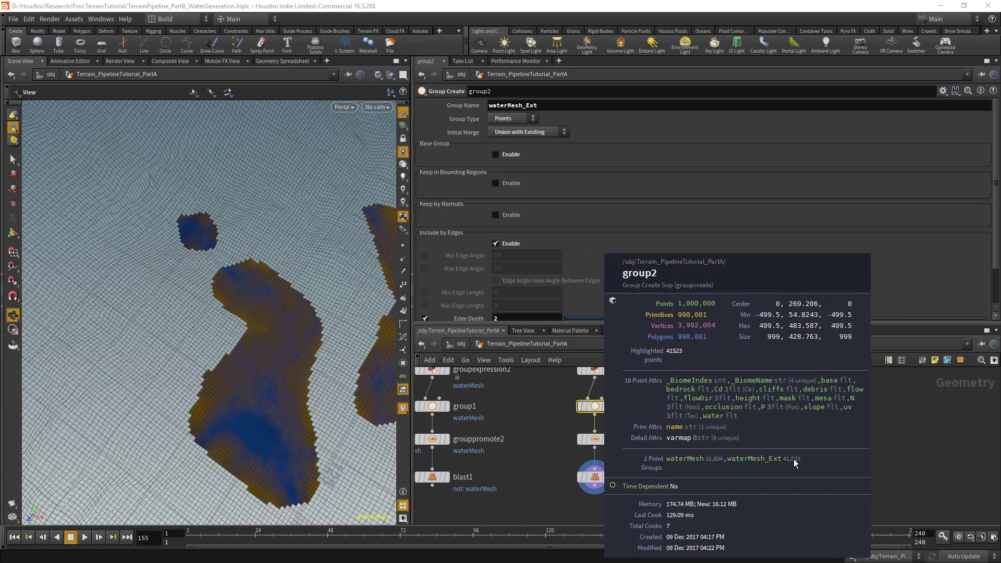
{"action": "middle_click_drag", "start_coordinate": [643, 496], "coordinate": [614, 460]}
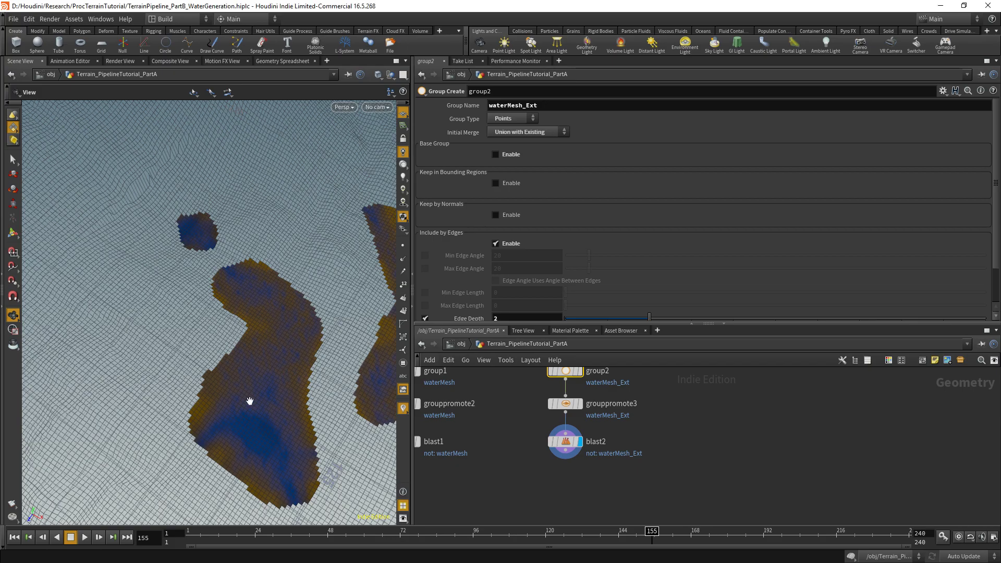
Step: Set the perspective viewport's Homing Auto Adjusts to Neither Clip Plane and lower the near clip plane value
{"action": "left_click_drag", "start_coordinate": [250, 402], "coordinate": [204, 352]}
{"action": "scroll", "coordinate": [205, 353], "scroll_direction": "up", "scroll_amount": 4}
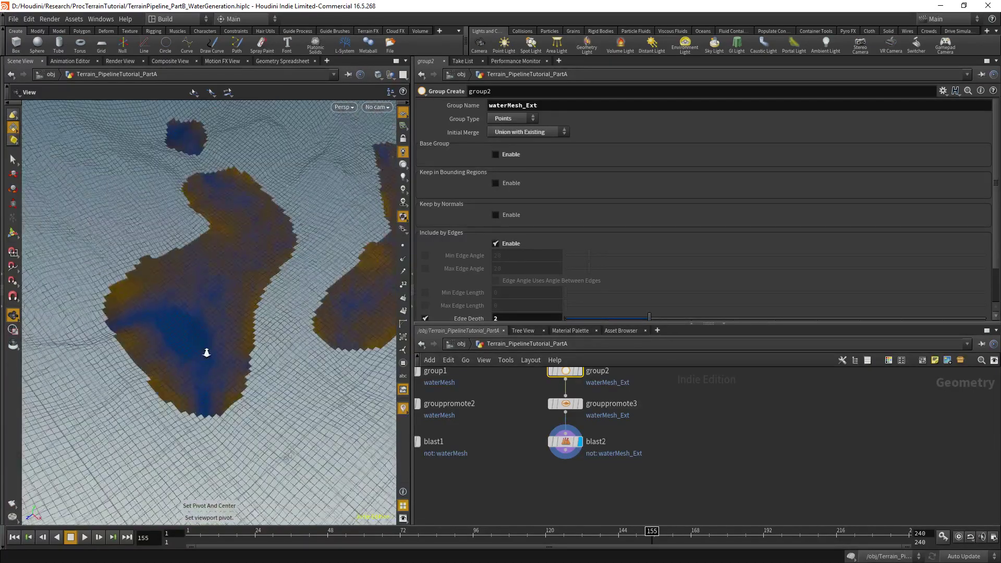
{"action": "key", "text": "d"}
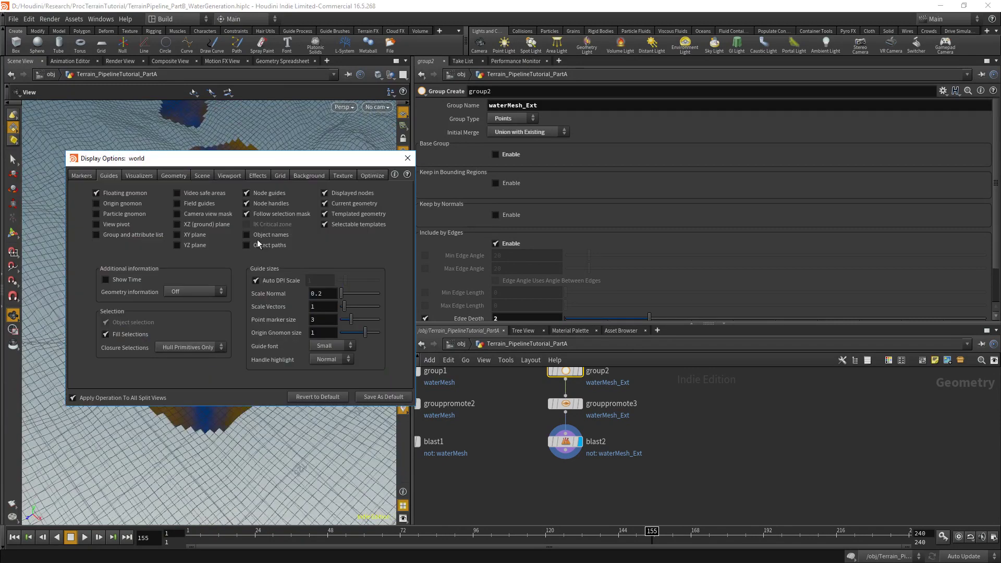
{"action": "left_click", "coordinate": [170, 176]}
{"action": "left_click", "coordinate": [200, 176]}
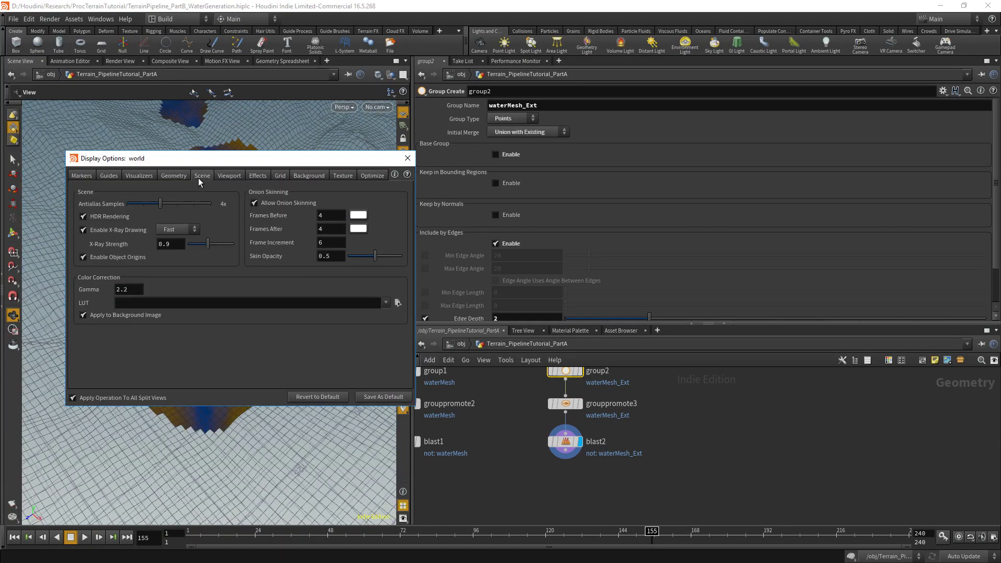
{"action": "left_click", "coordinate": [134, 176]}
{"action": "left_click", "coordinate": [212, 177]}
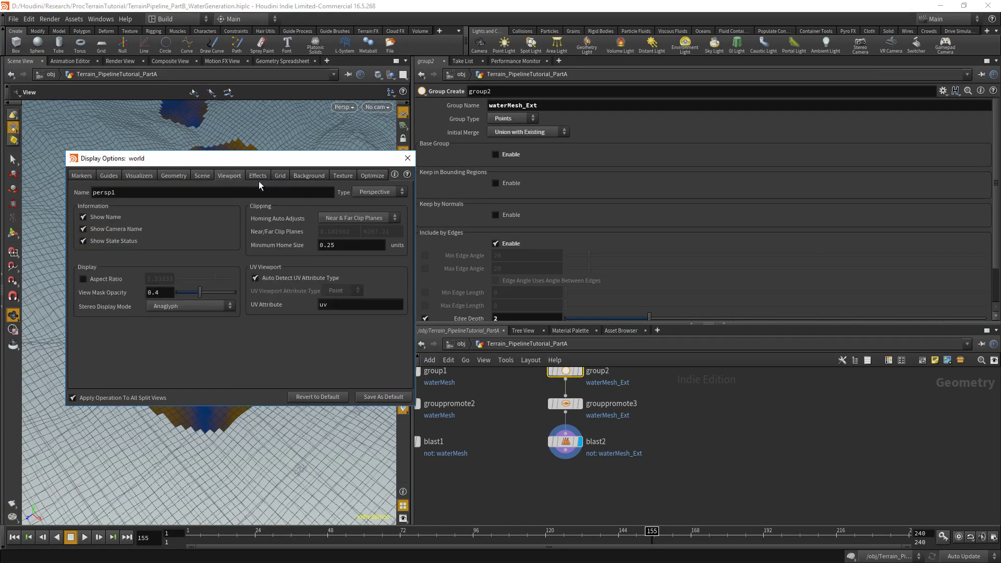
{"action": "left_click", "coordinate": [364, 217]}
{"action": "left_click", "coordinate": [359, 228]}
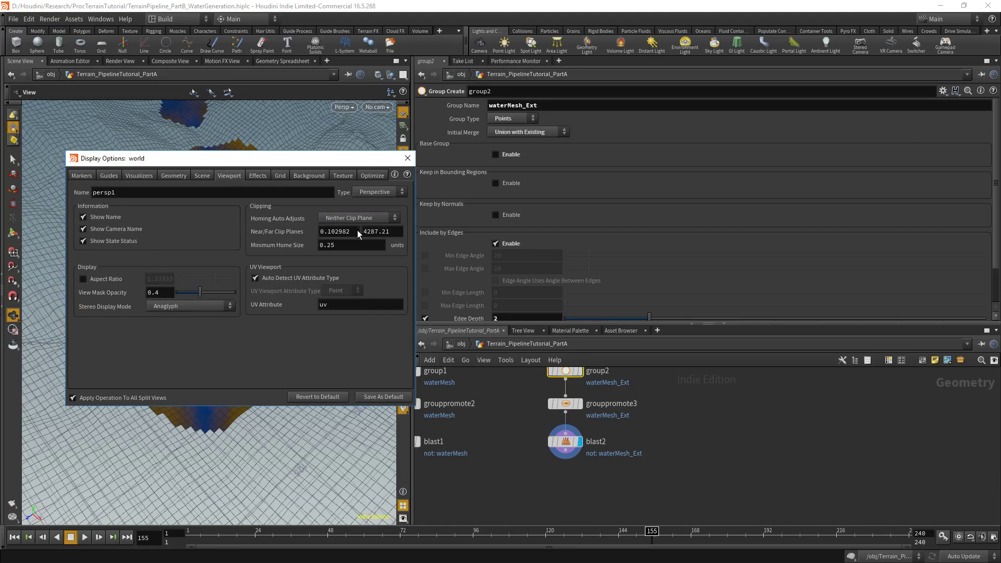
{"action": "left_click", "coordinate": [328, 231]}
{"action": "type", "text": "0"}
{"action": "key", "text": "Return"}
{"action": "left_click", "coordinate": [408, 158]}
{"action": "scroll", "coordinate": [200, 275], "scroll_direction": "up", "scroll_amount": 5}
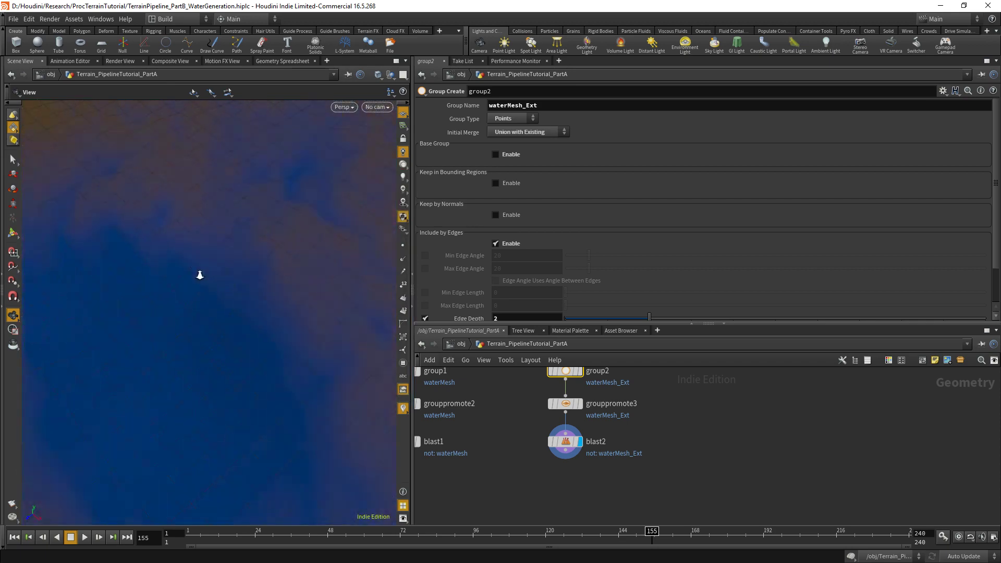
{"action": "scroll", "coordinate": [201, 286], "scroll_direction": "down", "scroll_amount": 8}
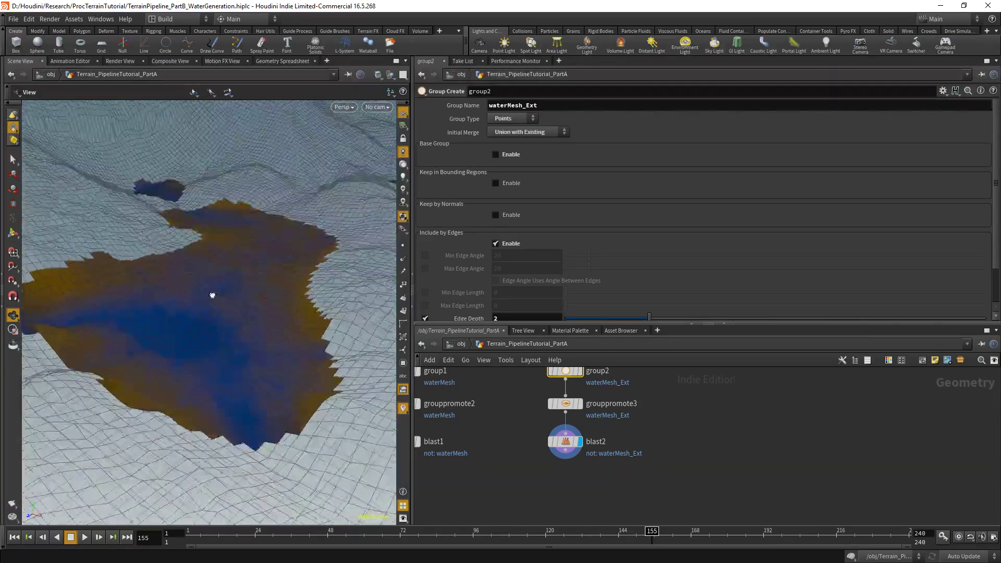
Step: Add a Group Combine node and connect it below blast2
{"action": "left_click_drag", "start_coordinate": [213, 295], "coordinate": [215, 279]}
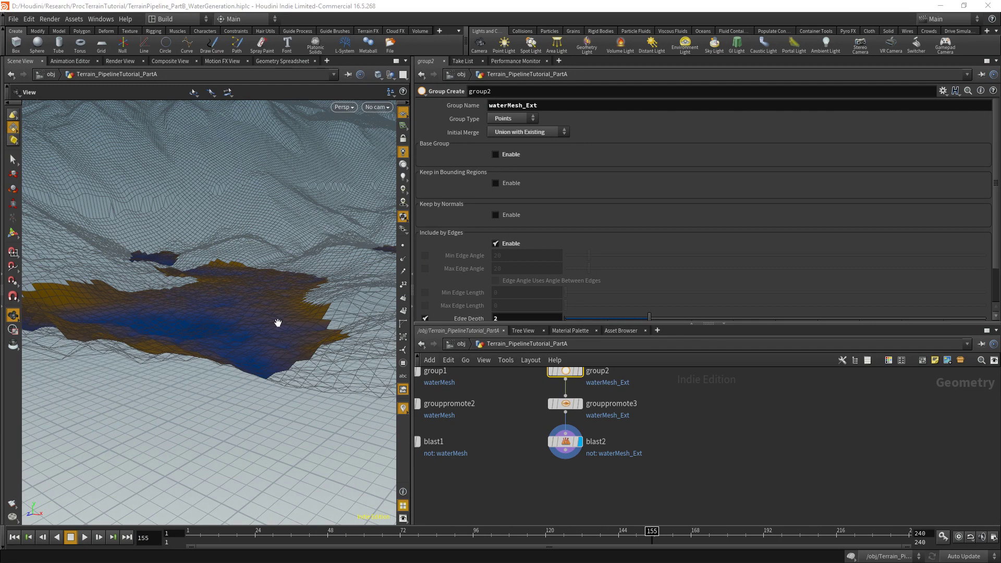
{"action": "left_click_drag", "start_coordinate": [277, 321], "coordinate": [335, 364]}
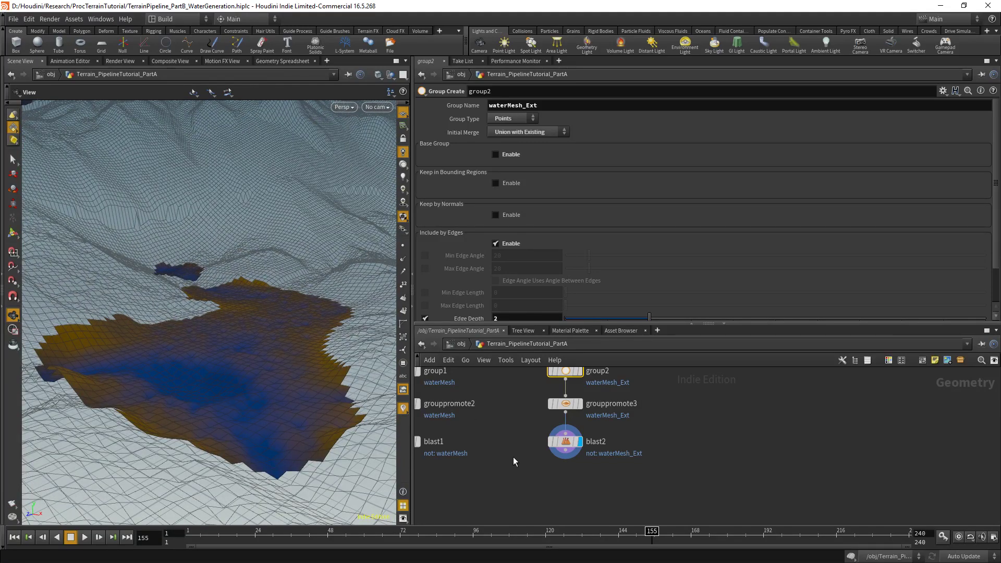
{"action": "key", "text": "Tab"}
{"action": "type", "text": "grou"}
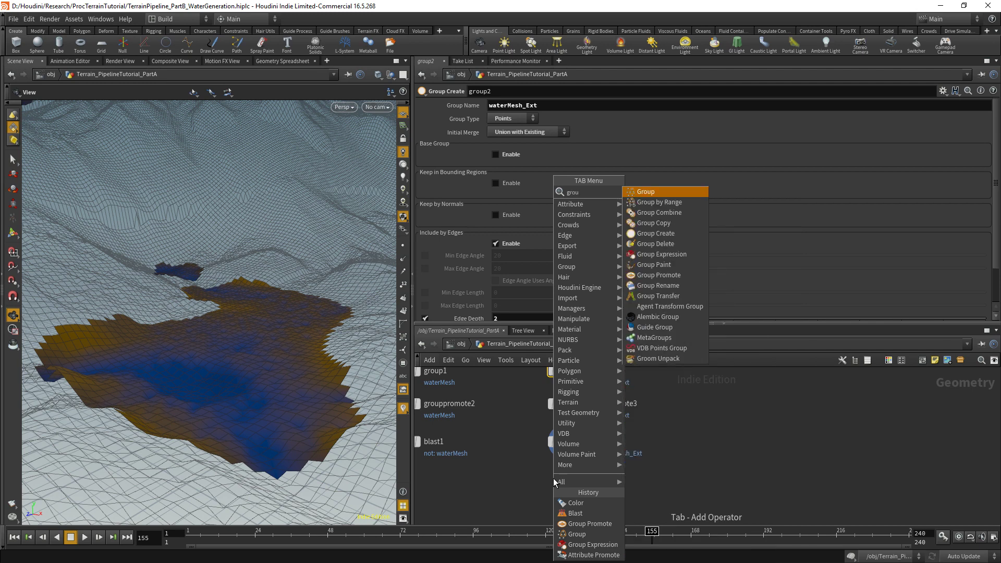
{"action": "key", "text": "Down"}
{"action": "key", "text": "Down"}
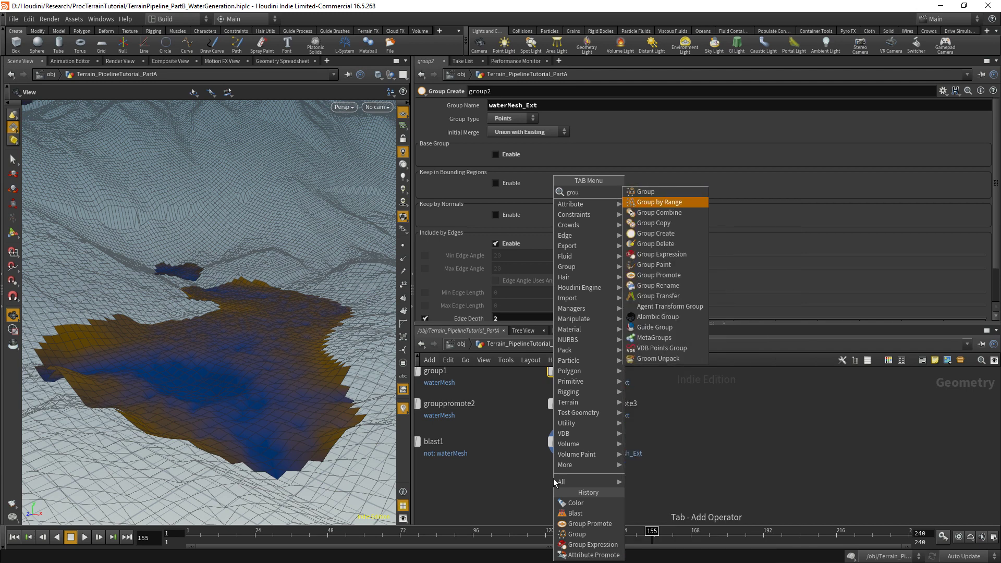
{"action": "key", "text": "Return"}
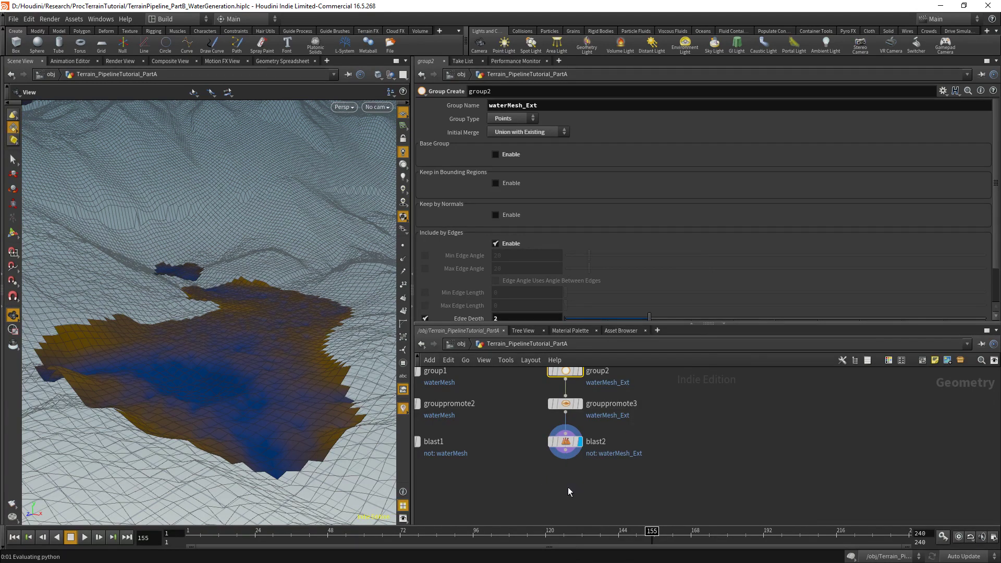
{"action": "left_click", "coordinate": [566, 479]}
{"action": "left_click", "coordinate": [565, 460]}
{"action": "left_click", "coordinate": [565, 472]}
{"action": "left_click_drag", "start_coordinate": [566, 482], "coordinate": [566, 481]}
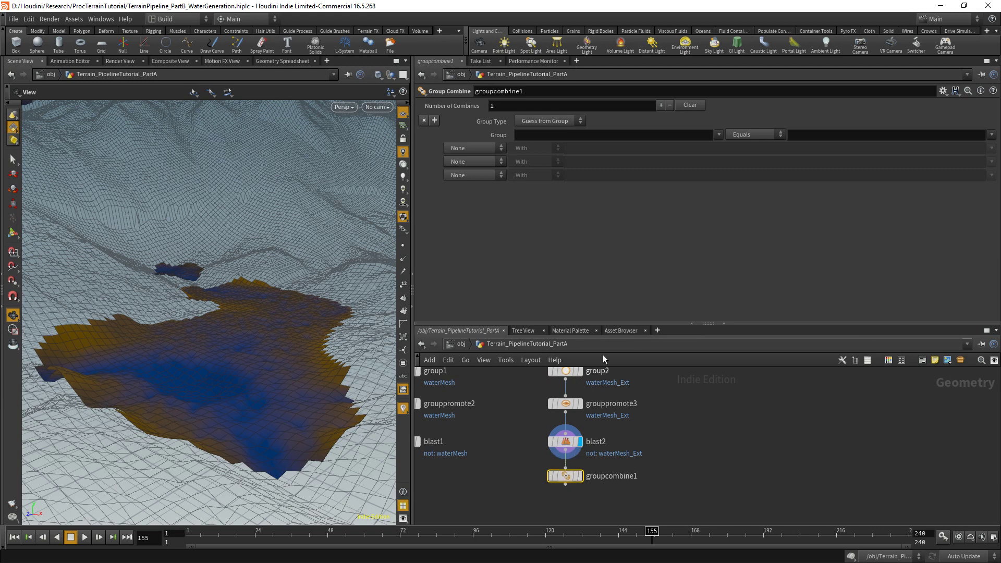
Step: Set groupcombine1's resulting Group to waterMesh_Ext, equal to the existing waterMesh_Ext group
{"action": "left_click", "coordinate": [719, 134]}
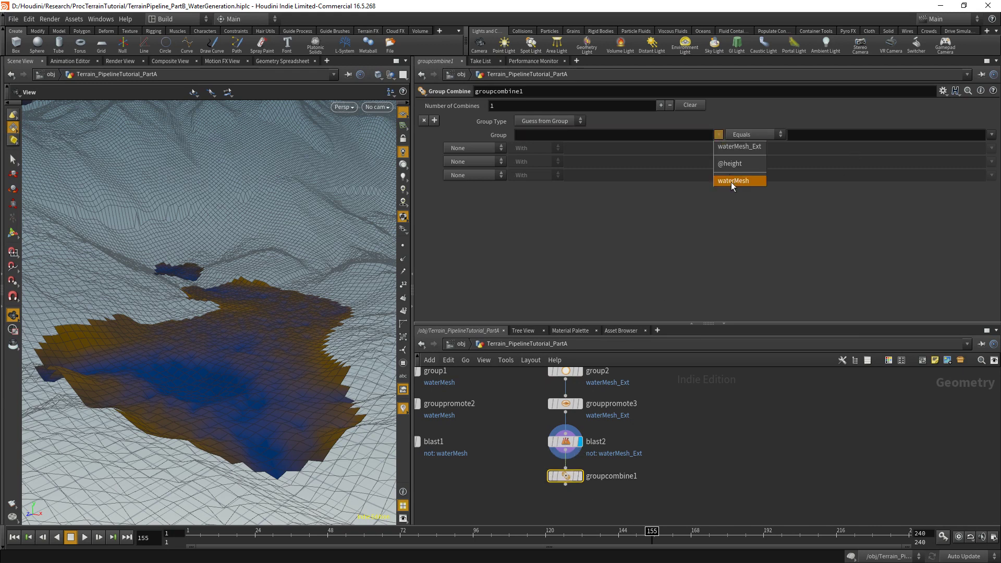
{"action": "left_click", "coordinate": [732, 146]}
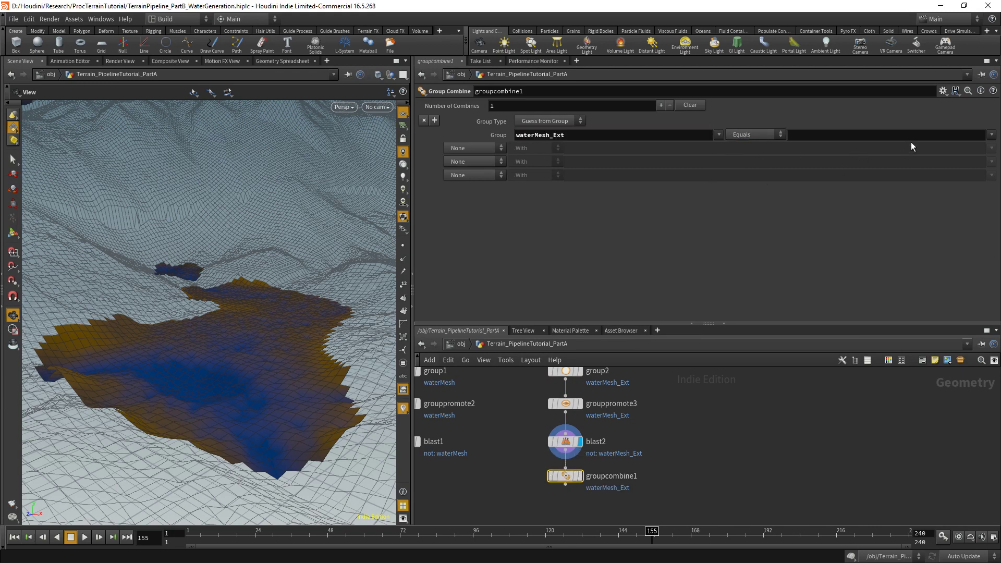
{"action": "left_click", "coordinate": [990, 135]}
{"action": "left_click", "coordinate": [970, 147]}
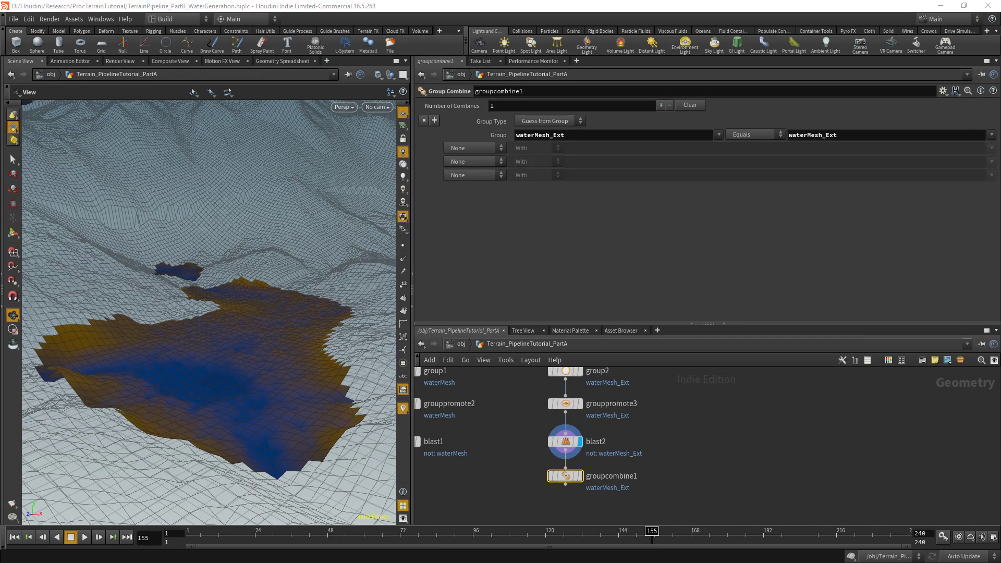
Step: Set grouppromote3's Number of Promotions to 2 and set the second promotion's Group to waterMesh
{"action": "left_click", "coordinate": [565, 404]}
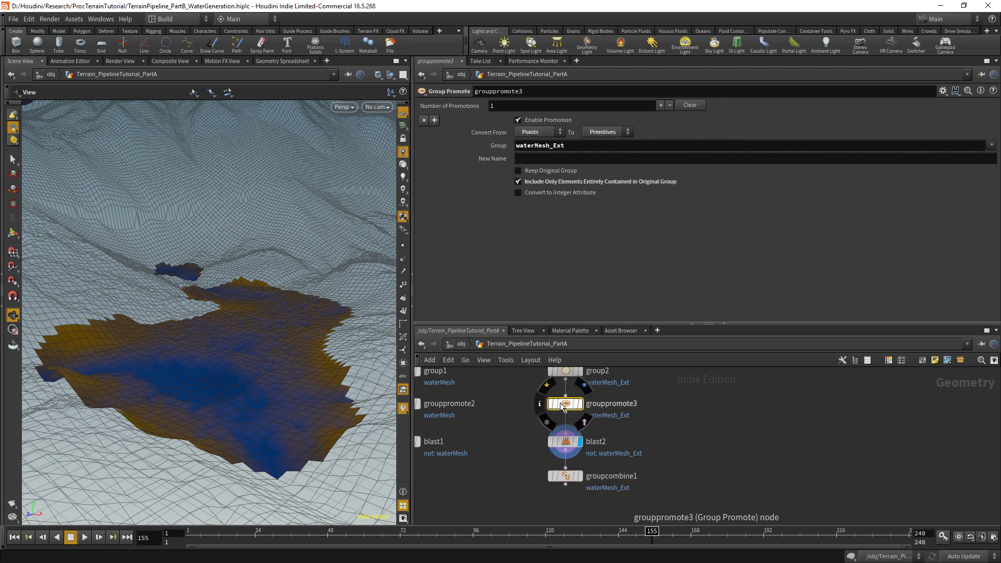
{"action": "left_click", "coordinate": [522, 106]}
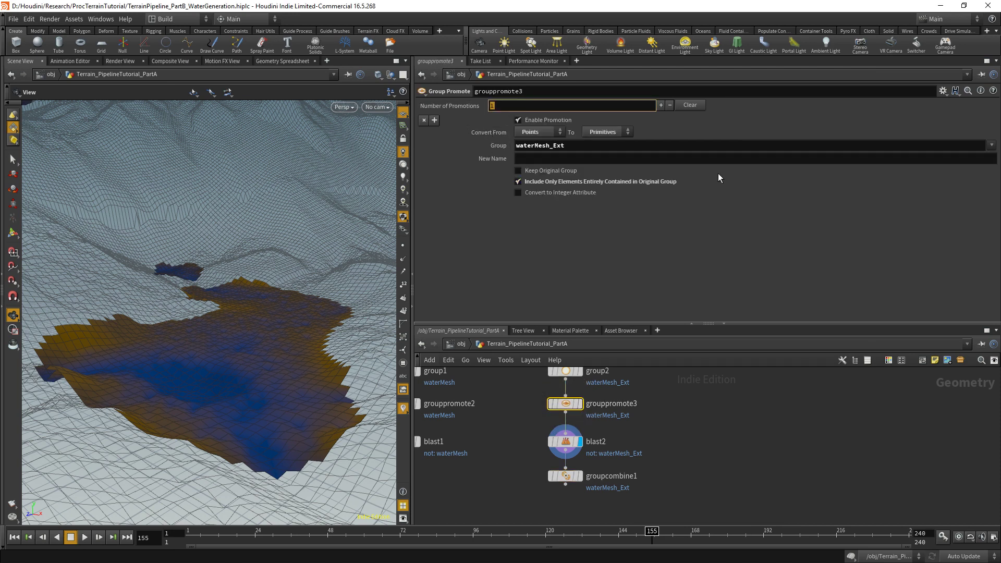
{"action": "type", "text": "2"}
{"action": "key", "text": "Return"}
{"action": "double_click", "coordinate": [564, 146]}
{"action": "key", "text": "ctrl+c"}
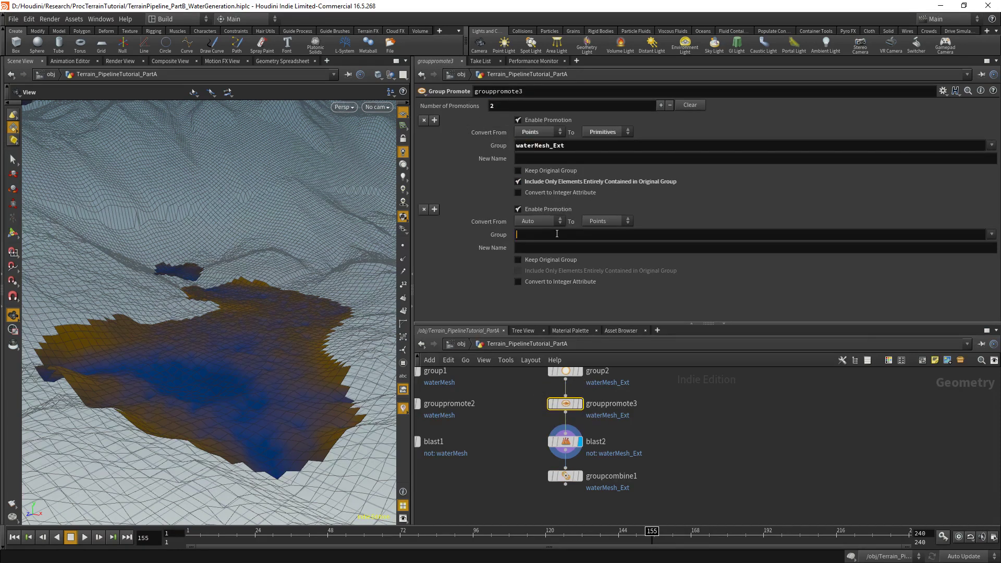
{"action": "left_click", "coordinate": [587, 234]}
{"action": "key", "text": "ctrl+v"}
{"action": "key", "text": "Return"}
Step: Make grouppromote3's waterMesh promotion convert from Points to Primitives
{"action": "left_click", "coordinate": [538, 221]}
{"action": "left_click", "coordinate": [538, 256]}
{"action": "left_click", "coordinate": [611, 221]}
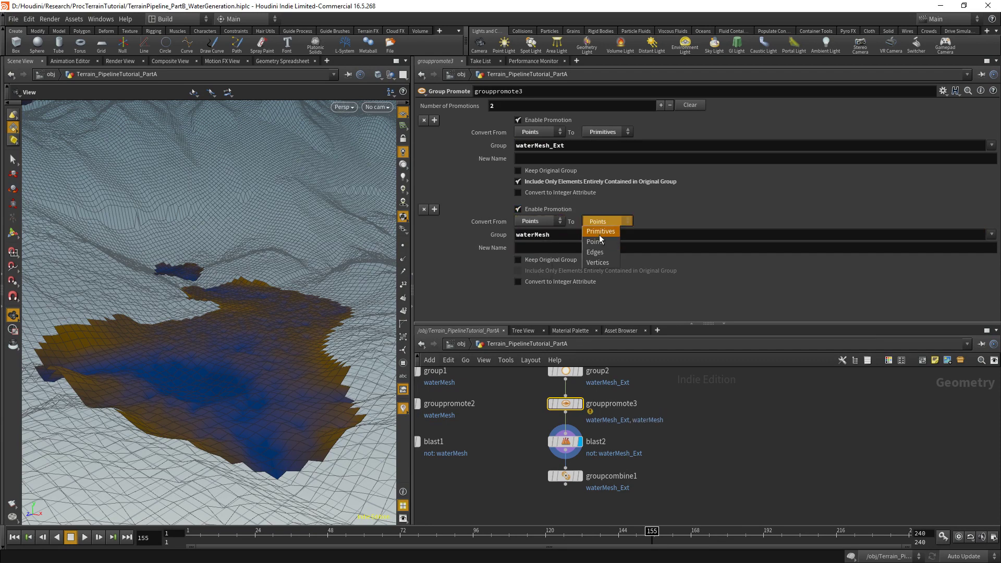
{"action": "left_click", "coordinate": [599, 235]}
Step: Display groupcombine1 and make it subtract the waterMesh group from waterMesh_Ext
{"action": "middle_click_drag", "start_coordinate": [582, 478], "coordinate": [590, 432]}
{"action": "left_click", "coordinate": [588, 430]}
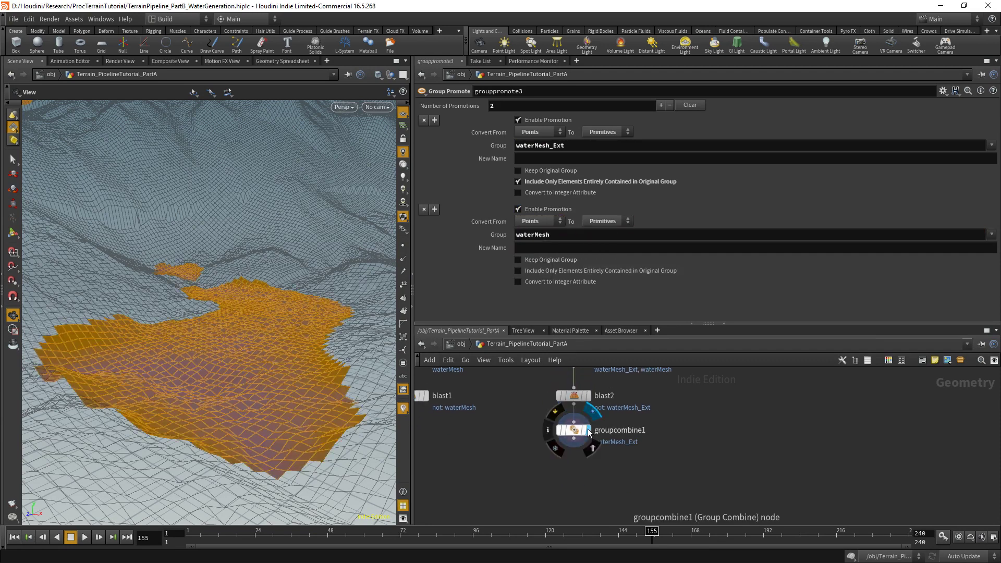
{"action": "left_click", "coordinate": [574, 431]}
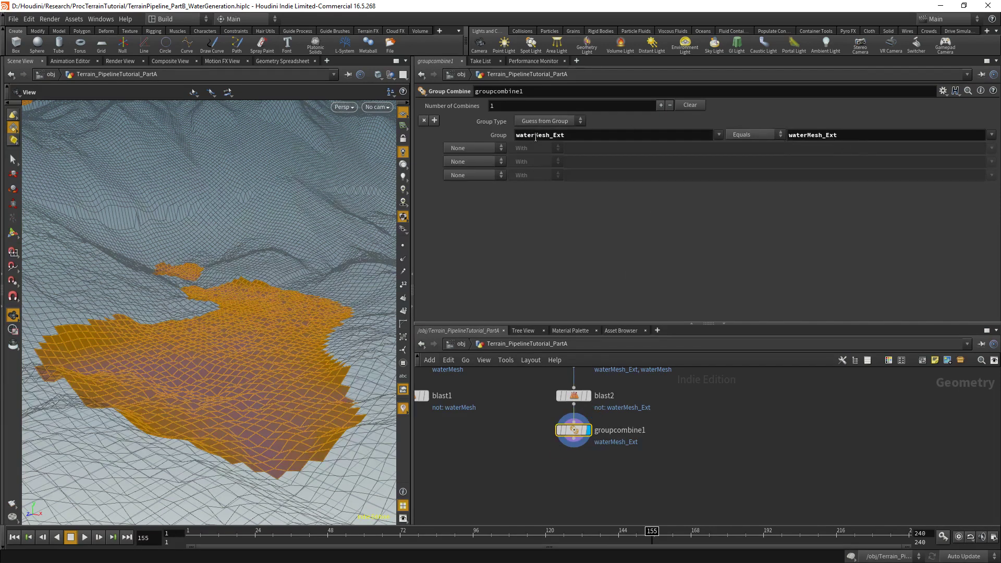
{"action": "left_click", "coordinate": [492, 148]}
{"action": "left_click", "coordinate": [484, 187]}
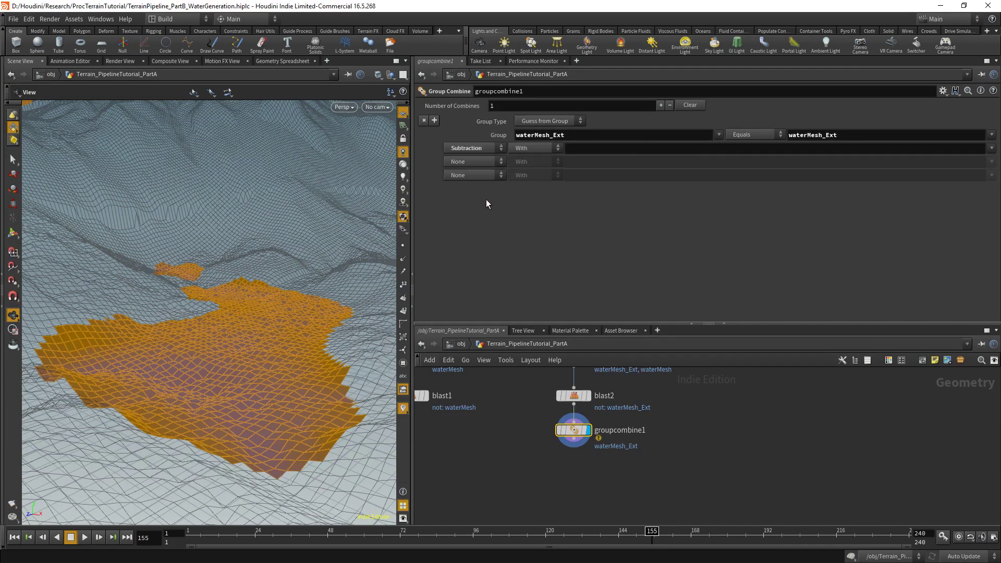
{"action": "left_click", "coordinate": [992, 149]}
{"action": "left_click", "coordinate": [975, 163]}
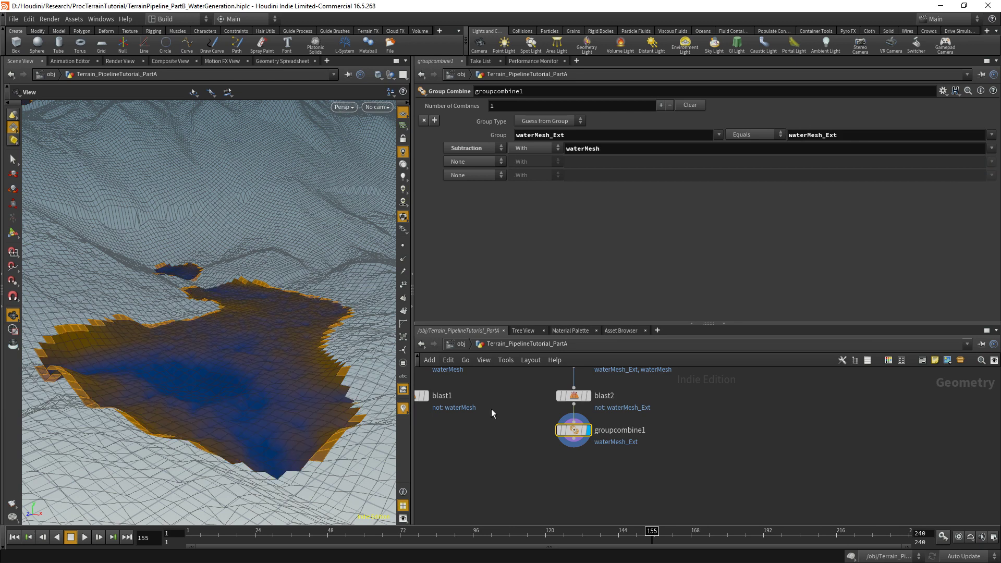
Step: Turn off Include Only Elements Entirely Contained in Original Group for grouppromote3's waterMesh_Ext promotion and inspect the border faces
{"action": "scroll", "coordinate": [275, 264], "scroll_direction": "up", "scroll_amount": 10}
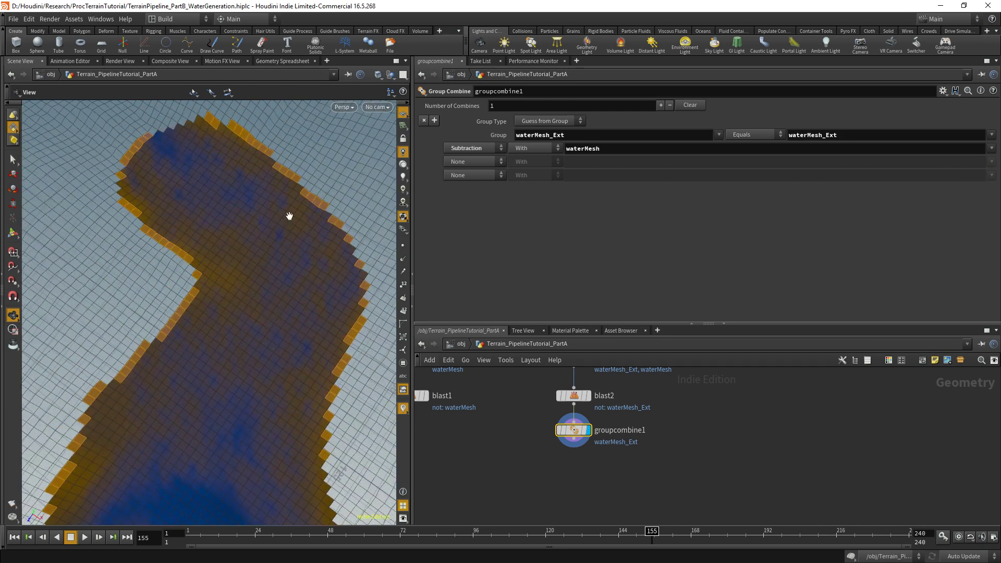
{"action": "scroll", "coordinate": [511, 442], "scroll_direction": "up", "scroll_amount": 4}
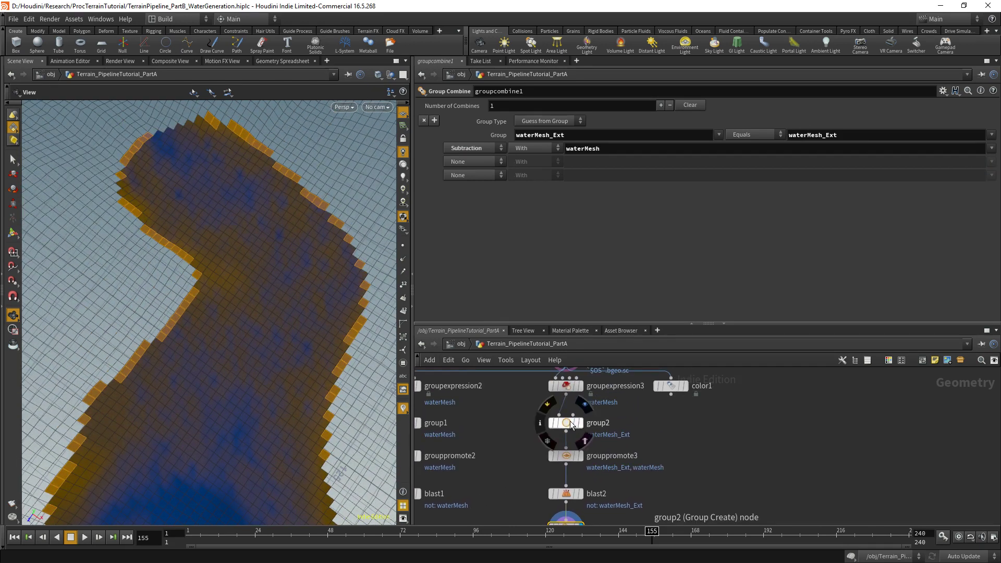
{"action": "left_click", "coordinate": [571, 421]}
{"action": "scroll", "coordinate": [537, 294], "scroll_direction": "down", "scroll_amount": 5}
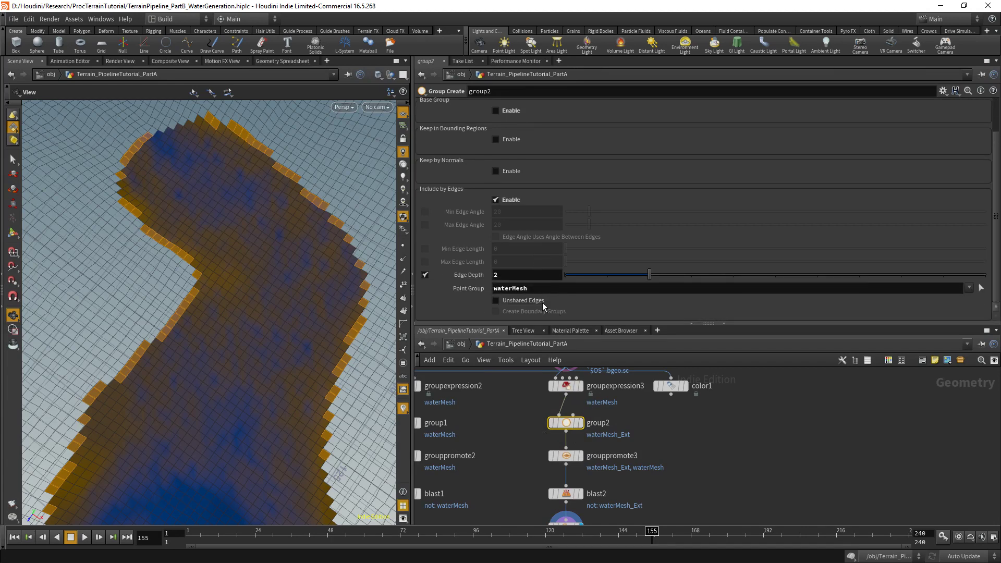
{"action": "left_click", "coordinate": [563, 455]}
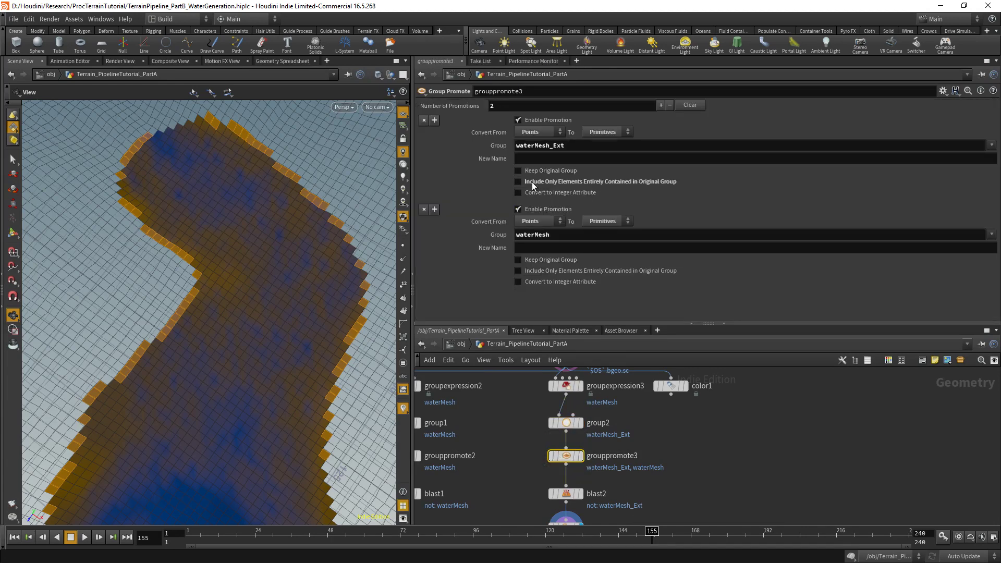
{"action": "left_click_drag", "start_coordinate": [315, 376], "coordinate": [312, 332]}
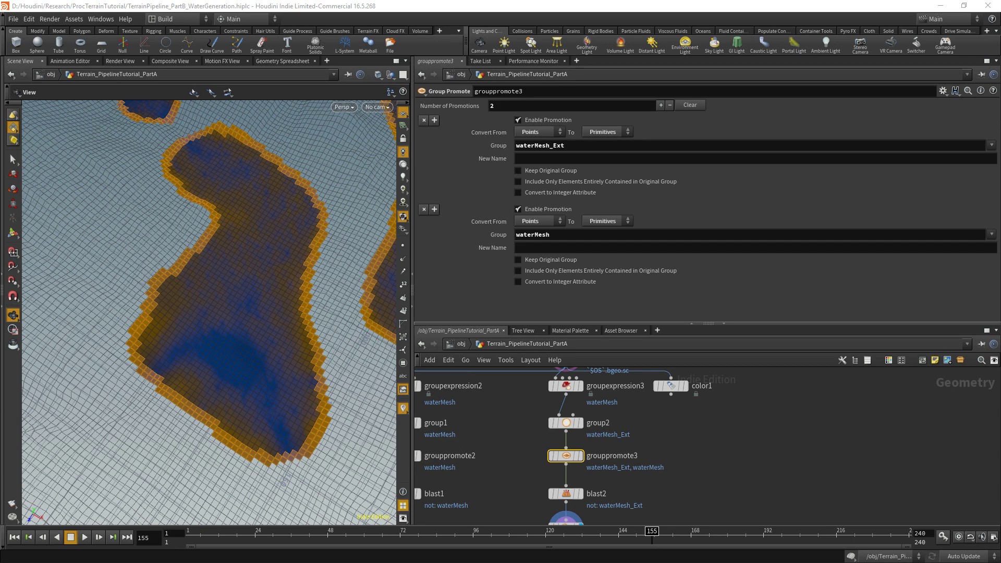
{"action": "left_click_drag", "start_coordinate": [305, 384], "coordinate": [246, 325]}
Step: Duplicate grouppromote3, connect the copy below groupcombine1 and display it
{"action": "middle_click_drag", "start_coordinate": [595, 483], "coordinate": [614, 422]}
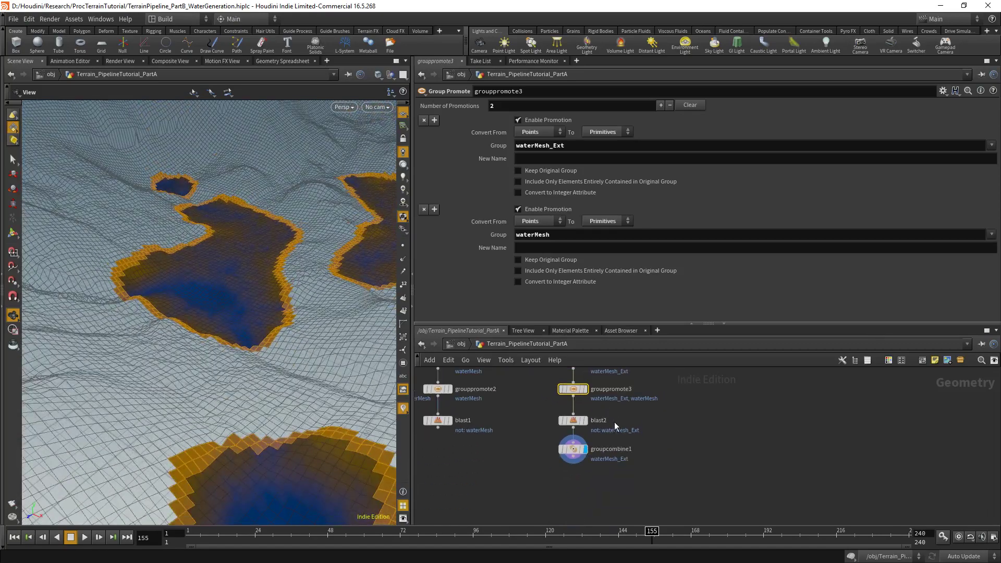
{"action": "key", "text": "Tab"}
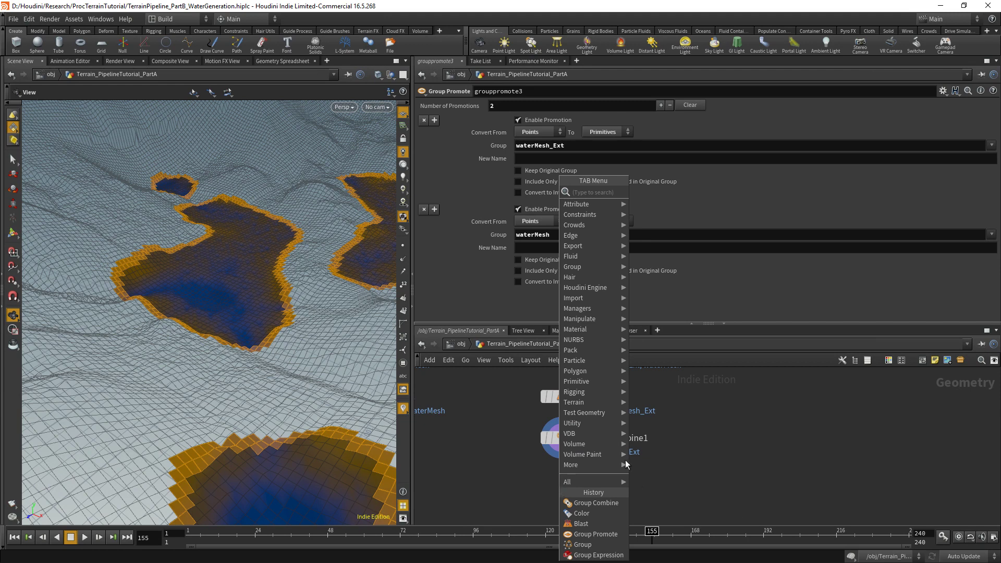
{"action": "left_click", "coordinate": [510, 423]}
{"action": "middle_click_drag", "start_coordinate": [511, 423], "coordinate": [525, 515]}
{"action": "key", "text": "ctrl+c"}
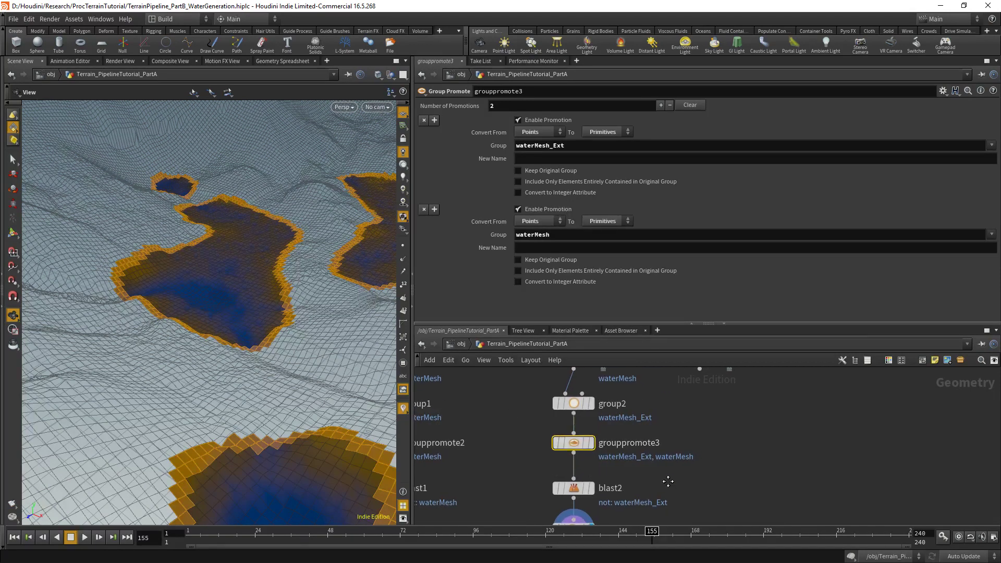
{"action": "middle_click_drag", "start_coordinate": [580, 447], "coordinate": [558, 369]}
{"action": "key", "text": "ctrl+v"}
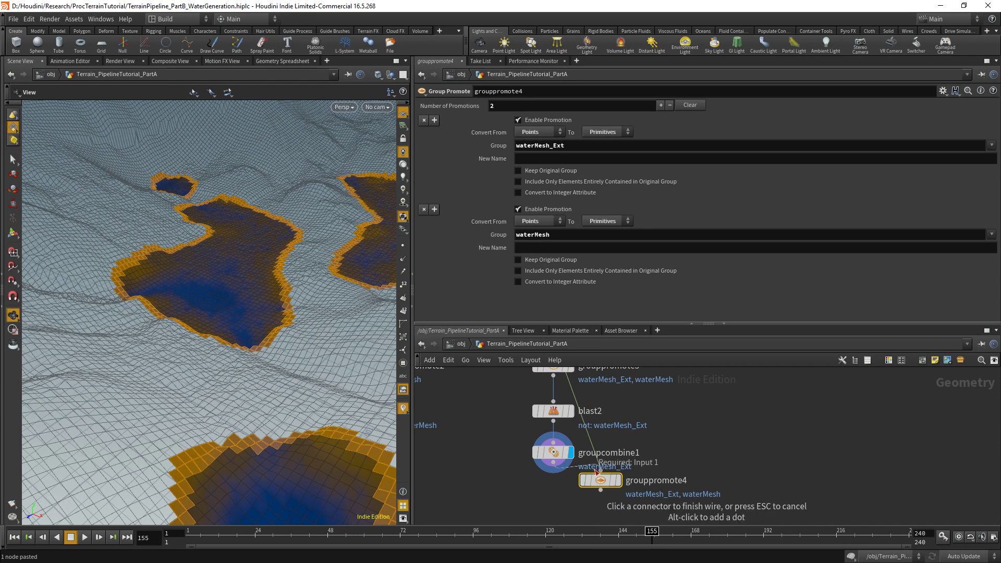
{"action": "left_click", "coordinate": [554, 492]}
{"action": "left_click", "coordinate": [571, 494]}
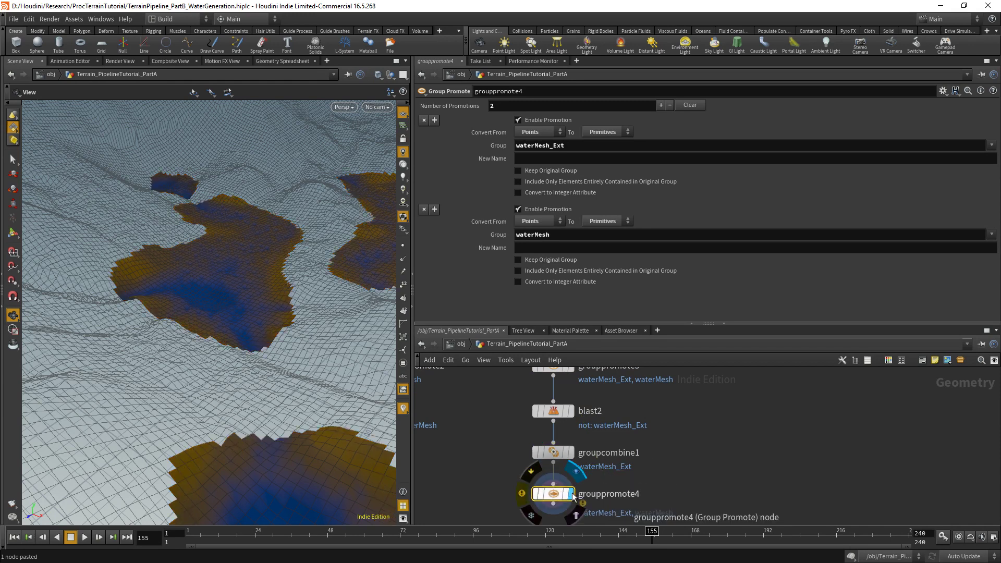
Step: Change grouppromote4's waterMesh_Ext promotion to convert from Primitives to Points
{"action": "left_click", "coordinate": [534, 133]}
{"action": "left_click", "coordinate": [537, 142]}
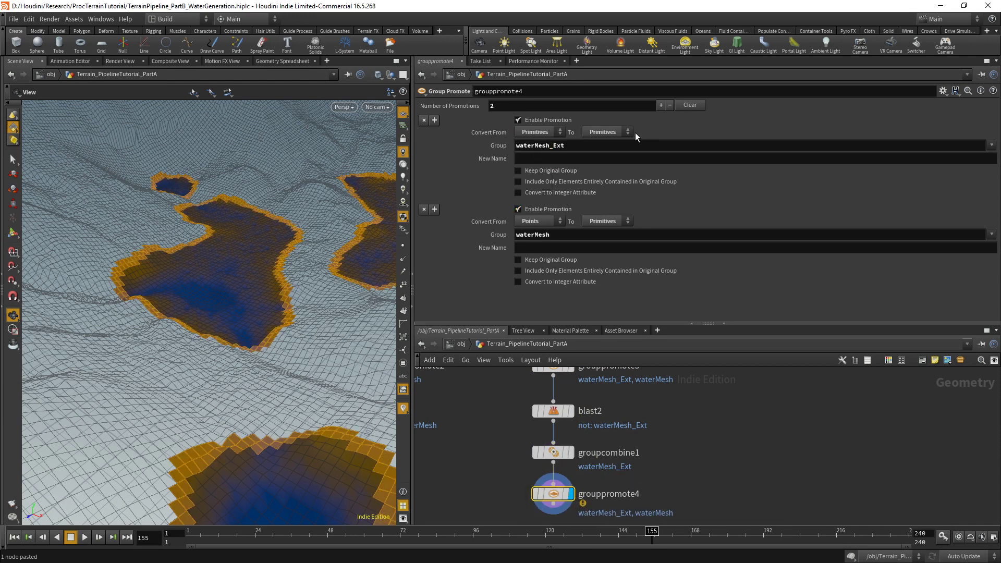
{"action": "left_click", "coordinate": [631, 132]}
{"action": "left_click", "coordinate": [608, 153]}
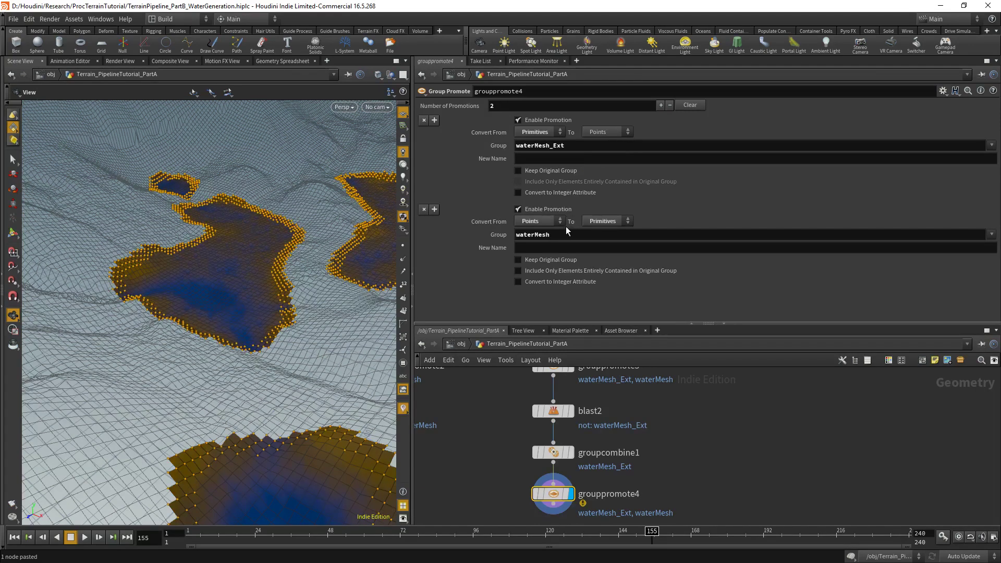
Step: Keep grouppromote4's waterMesh promotion enabled and make it convert from Primitives to Points
{"action": "left_click", "coordinate": [542, 211]}
{"action": "left_click", "coordinate": [543, 213]}
{"action": "left_click", "coordinate": [542, 214]}
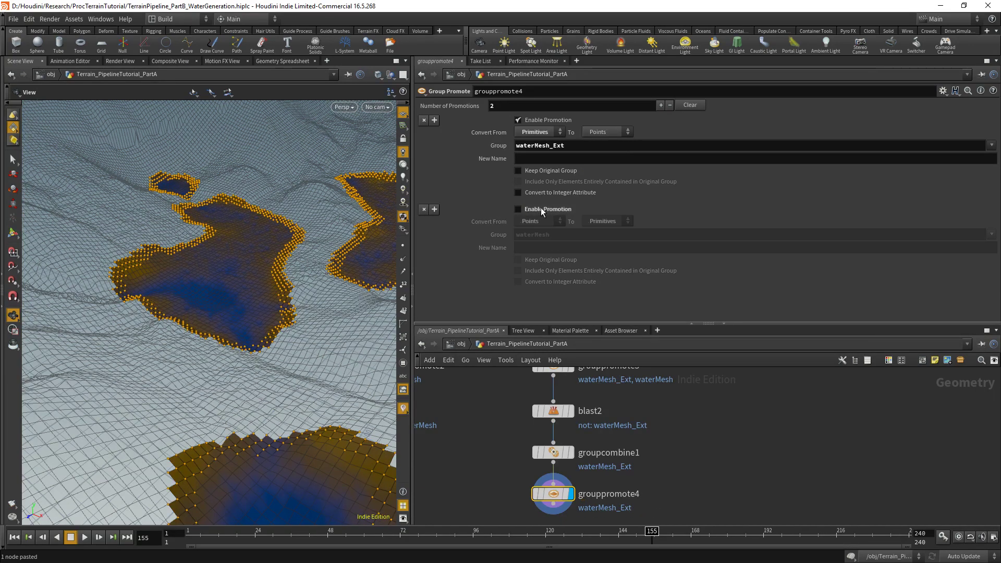
{"action": "left_click", "coordinate": [540, 209]}
{"action": "left_click", "coordinate": [539, 220]}
{"action": "left_click", "coordinate": [534, 242]}
{"action": "left_click", "coordinate": [605, 221]}
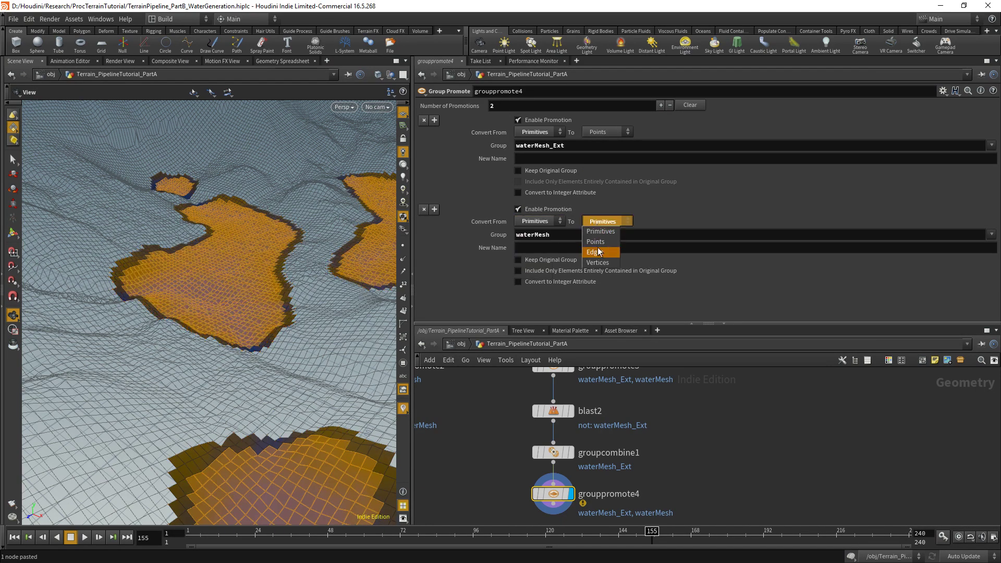
{"action": "left_click", "coordinate": [601, 244]}
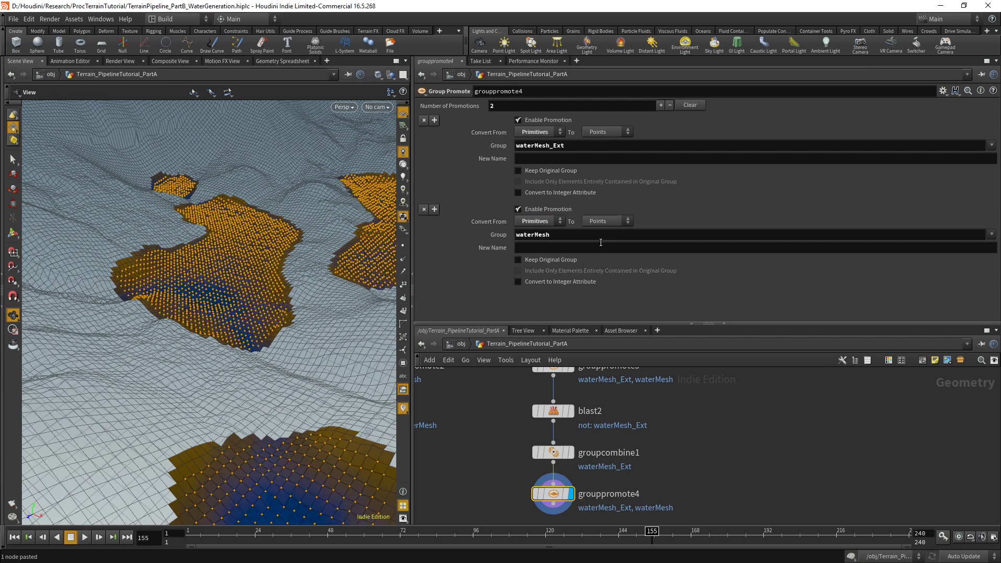
Step: Add an Attribute Wrangle below grouppromote4 and connect grouppromote4's output to its first input
{"action": "middle_click_drag", "start_coordinate": [629, 463], "coordinate": [642, 346]}
{"action": "left_click_drag", "start_coordinate": [319, 337], "coordinate": [318, 287]}
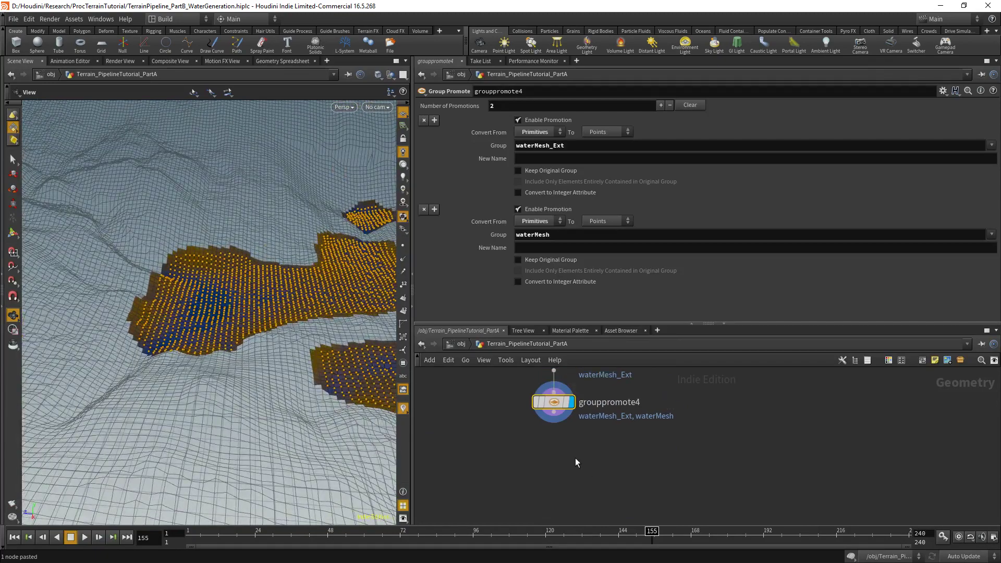
{"action": "key", "text": "Tab"}
{"action": "type", "text": "wr"}
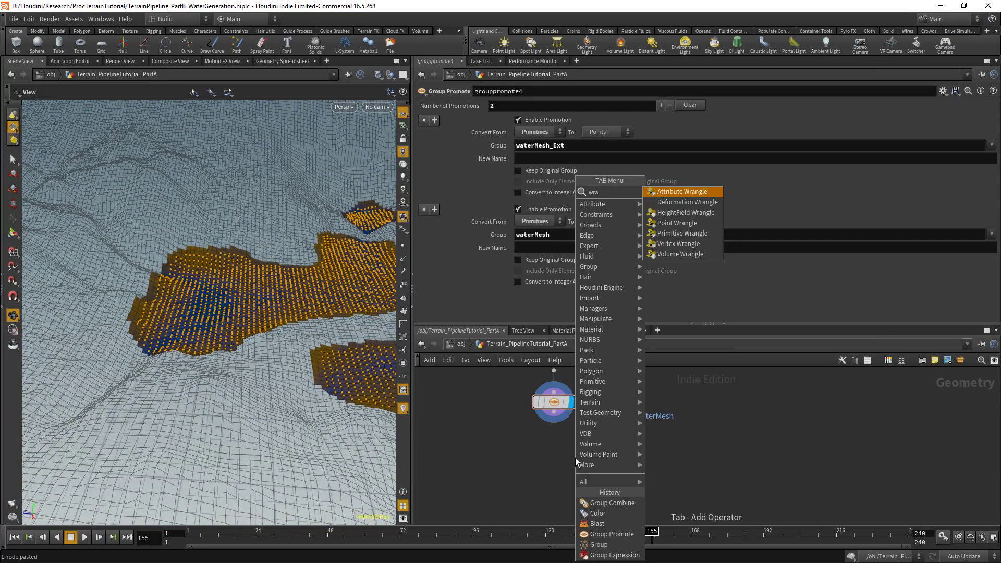
{"action": "key", "text": "Return"}
{"action": "left_click", "coordinate": [556, 449]}
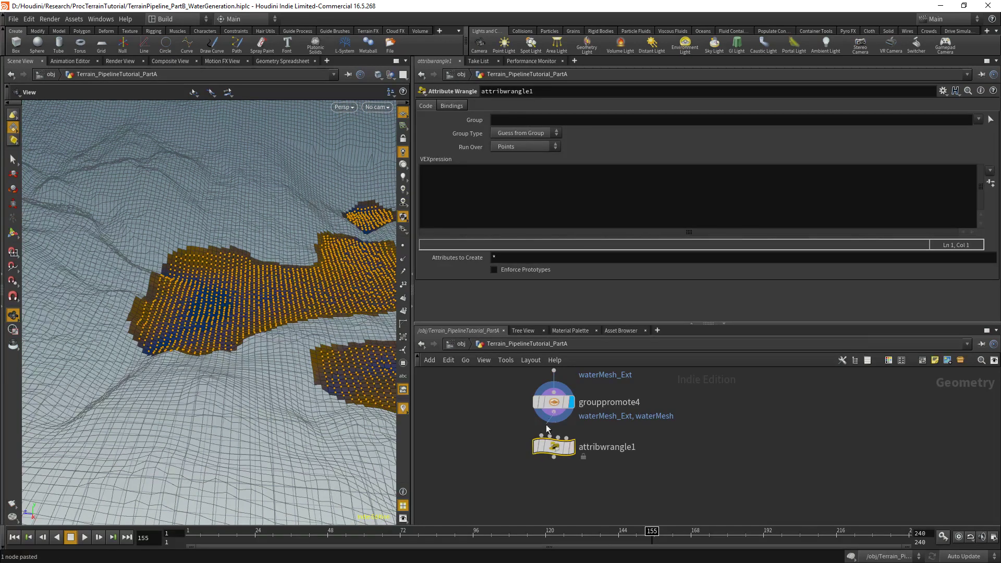
{"action": "left_click_drag", "start_coordinate": [554, 424], "coordinate": [542, 436]}
{"action": "left_click", "coordinate": [531, 206]}
{"action": "type", "text": "v"}
{"action": "key", "text": "BackSpace"}
{"action": "type", "text": "f"}
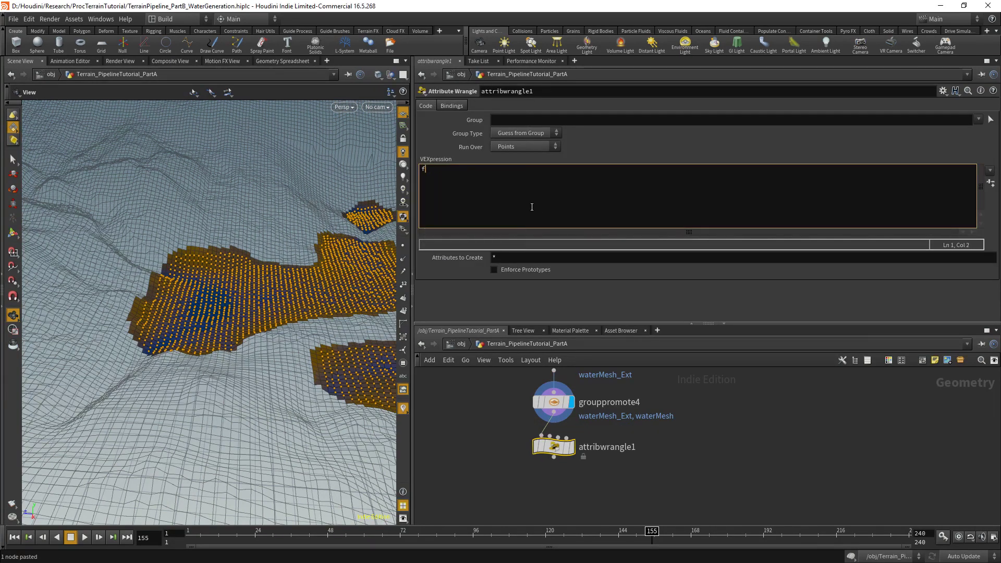
{"action": "type", "text": "@elevation = v@P.y;"}
{"action": "left_click", "coordinate": [572, 447]}
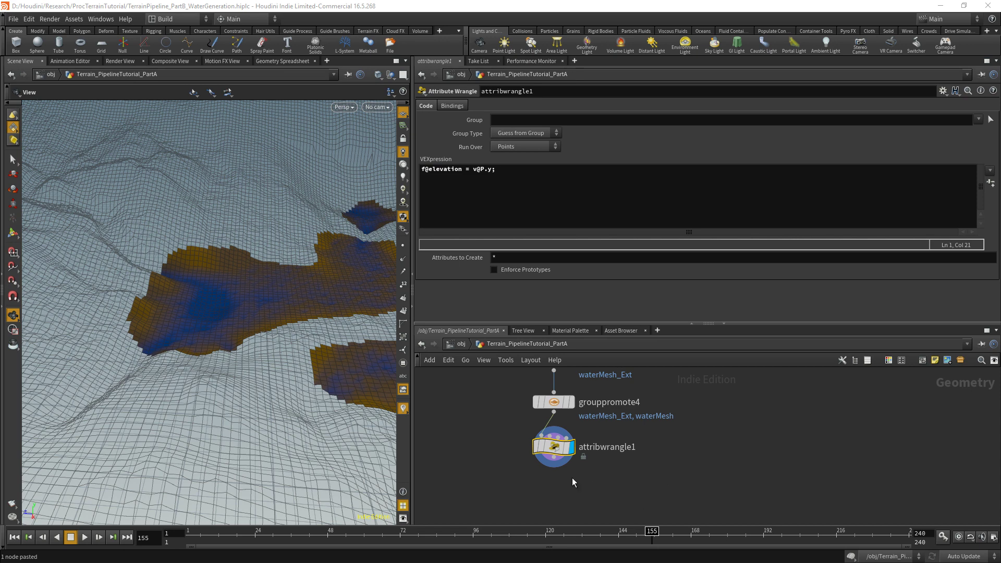
Step: Add a Smooth node below attribwrangle1 and connect attribwrangle1's output to it
{"action": "key", "text": "Tab"}
{"action": "type", "text": "smoo"}
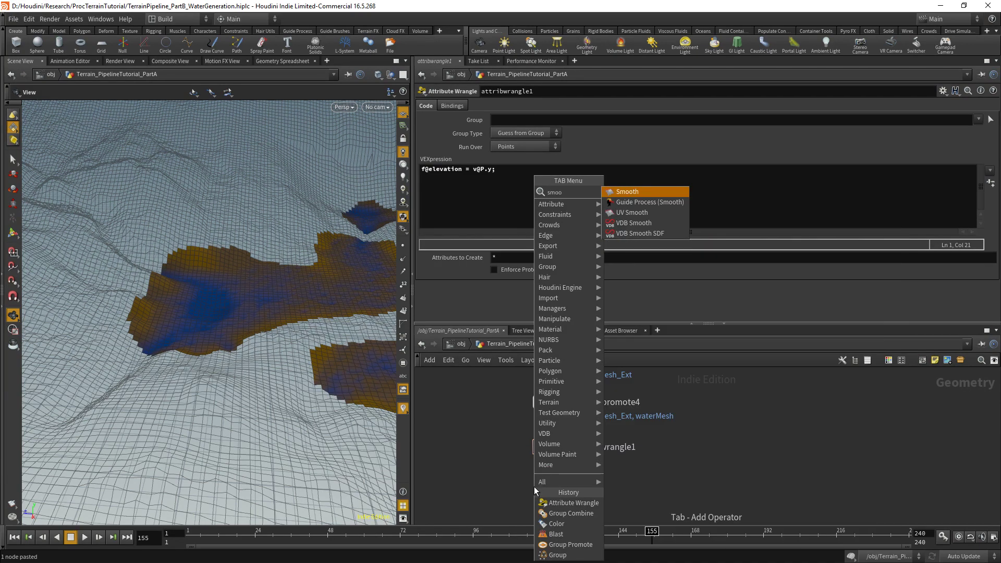
{"action": "key", "text": "Return"}
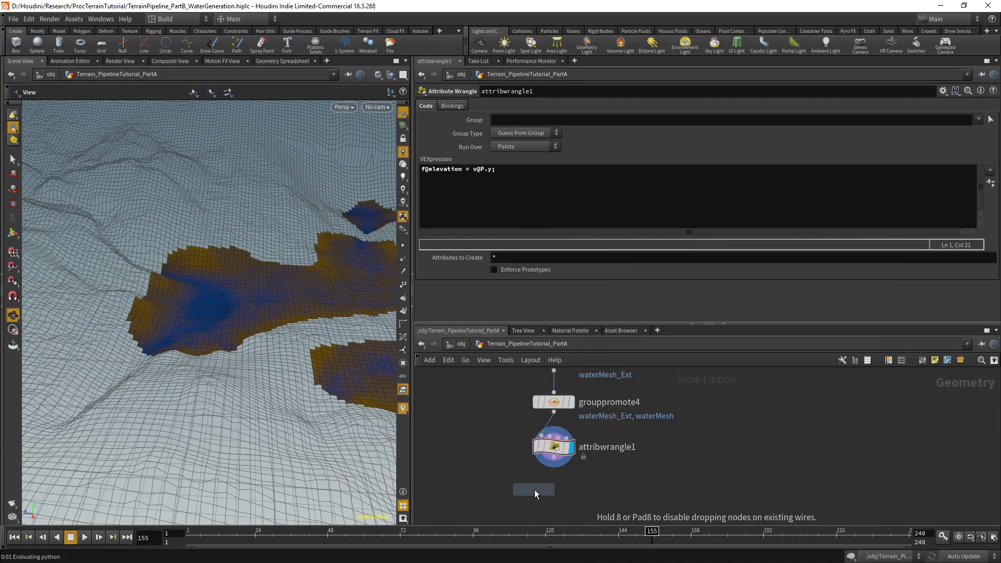
{"action": "left_click", "coordinate": [553, 490]}
{"action": "left_click", "coordinate": [554, 457]}
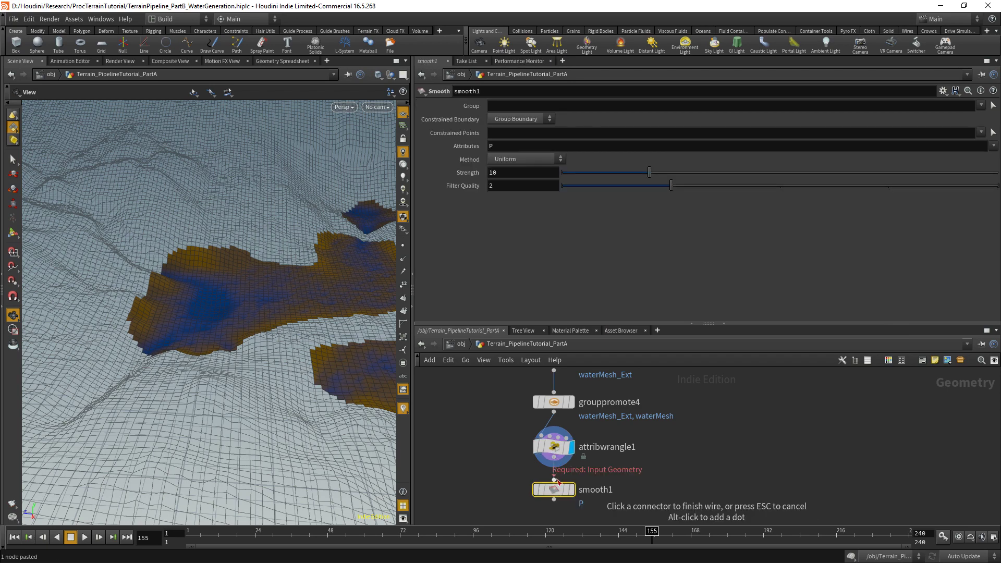
{"action": "left_click", "coordinate": [554, 480]}
Step: Make smooth1 smooth the elevation attribute from attribwrangle1's code instead of P, and display smooth1
{"action": "scroll", "coordinate": [239, 362], "scroll_direction": "up", "scroll_amount": 5}
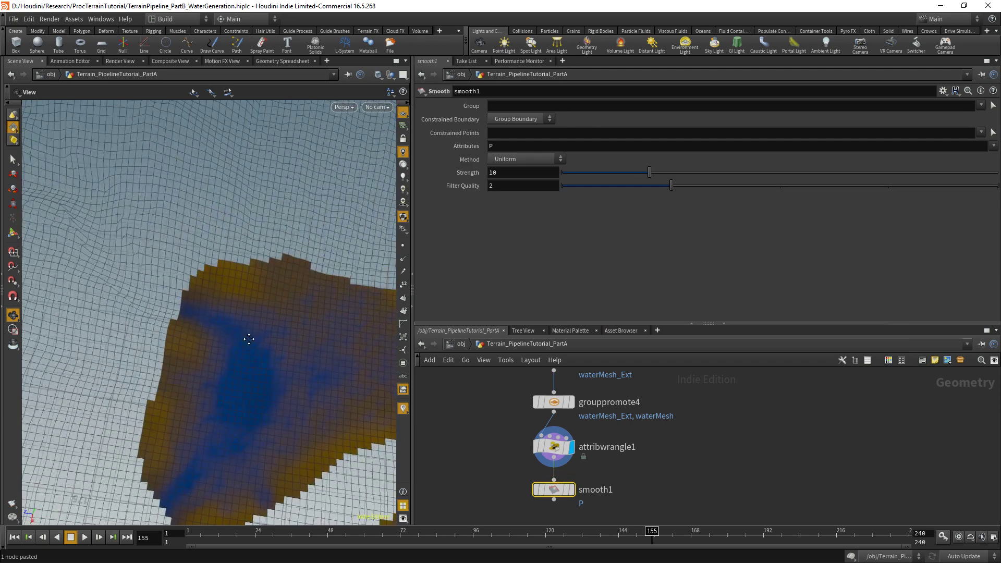
{"action": "scroll", "coordinate": [207, 284], "scroll_direction": "up", "scroll_amount": 2}
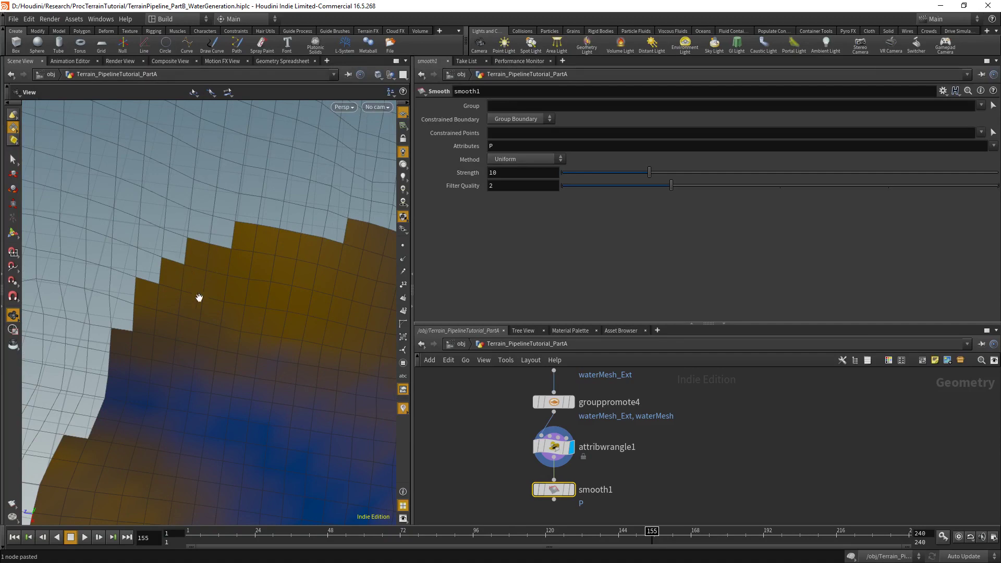
{"action": "left_click_drag", "start_coordinate": [212, 307], "coordinate": [221, 281]}
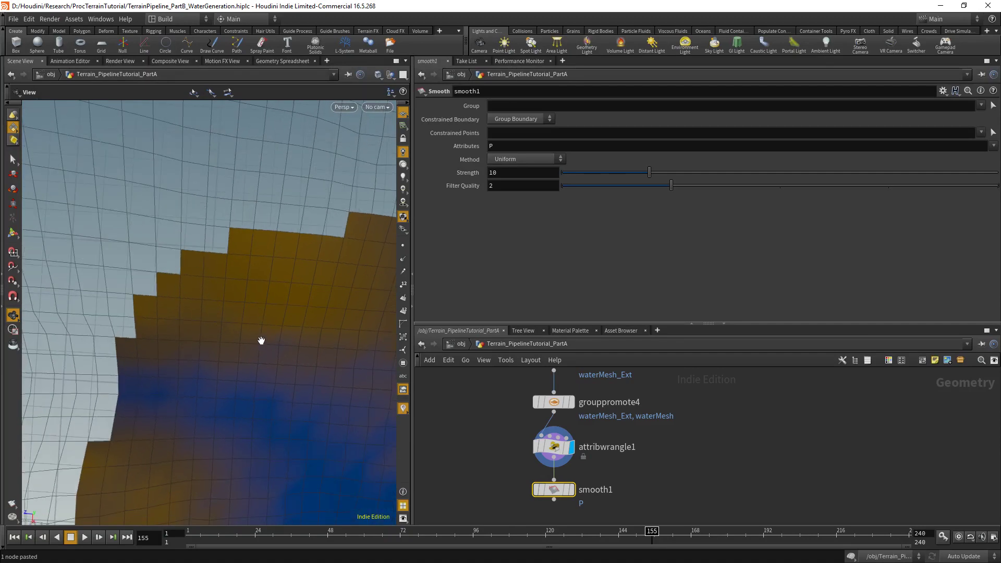
{"action": "left_click_drag", "start_coordinate": [208, 365], "coordinate": [223, 280]}
{"action": "left_click", "coordinate": [553, 448]}
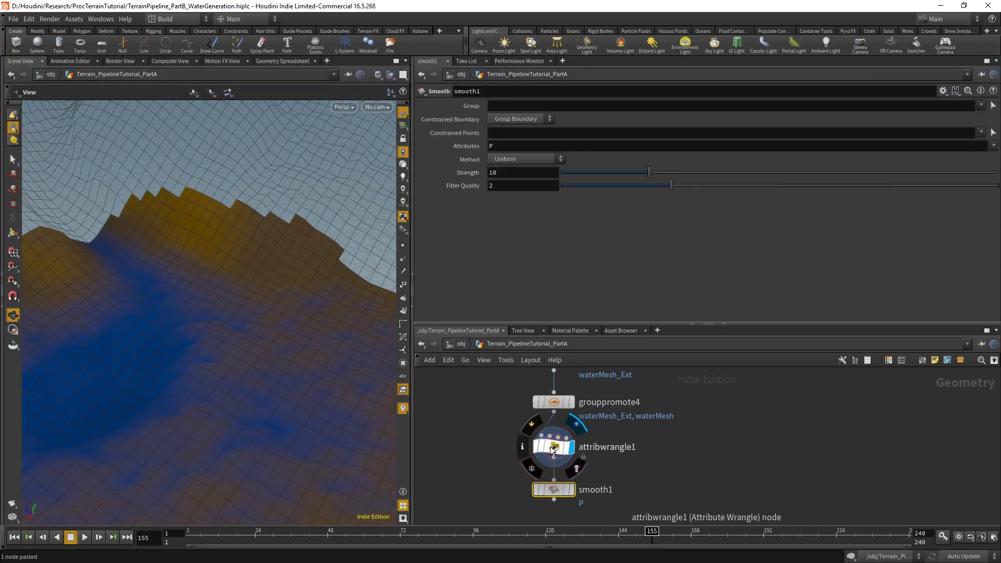
{"action": "double_click", "coordinate": [462, 170]}
{"action": "key", "text": "ctrl+c"}
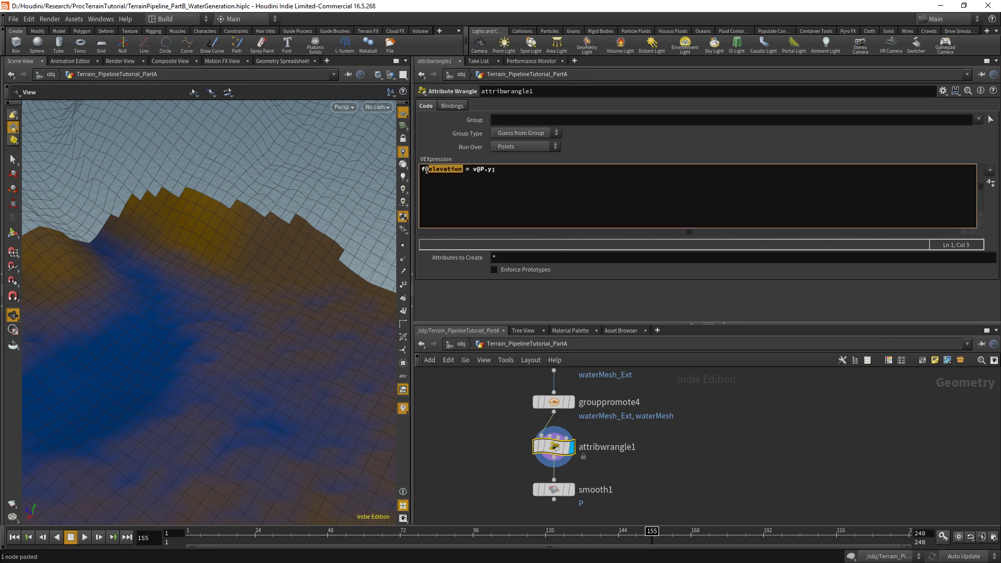
{"action": "left_click", "coordinate": [543, 492]}
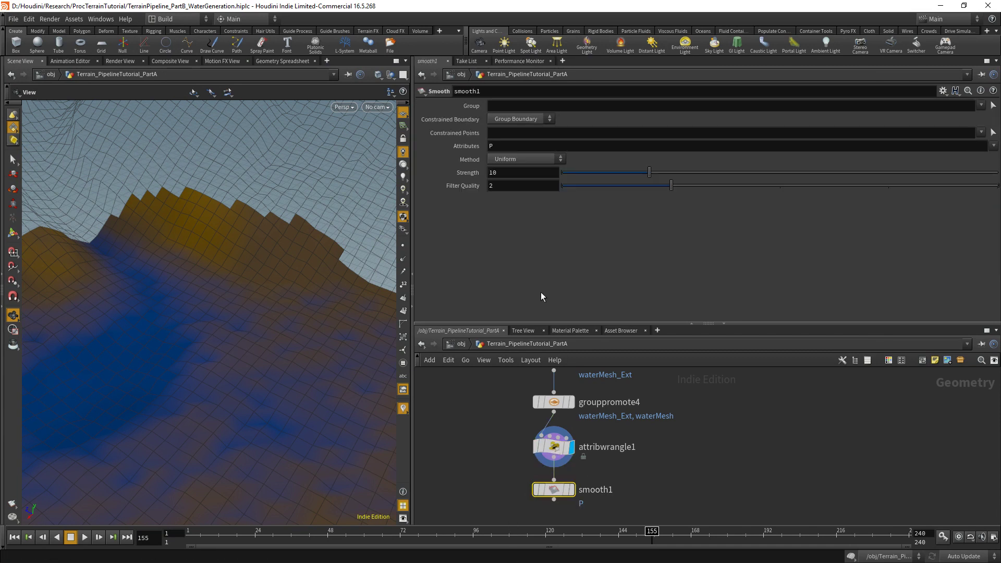
{"action": "left_click", "coordinate": [512, 143]}
{"action": "key", "text": "ctrl+v"}
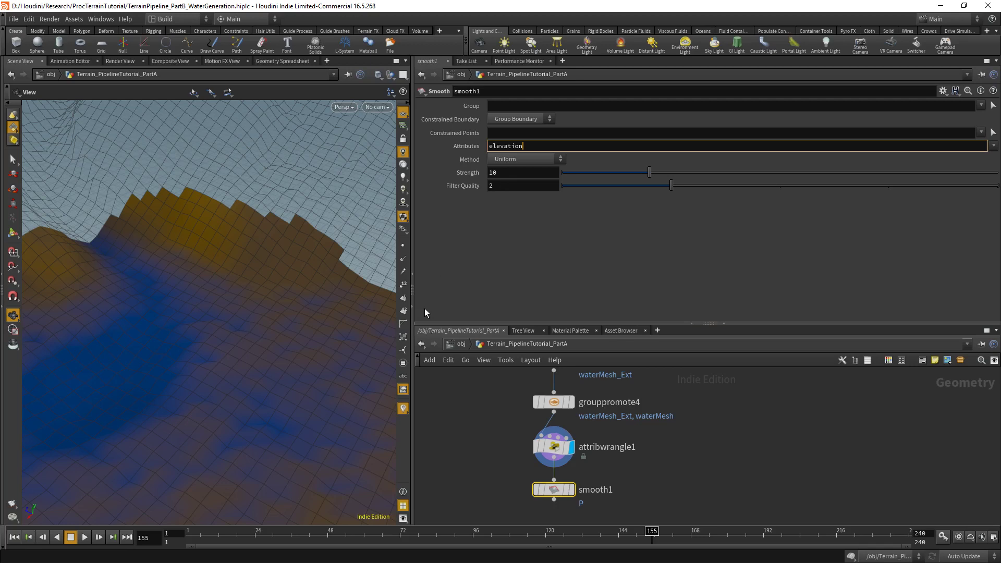
{"action": "left_click", "coordinate": [571, 491]}
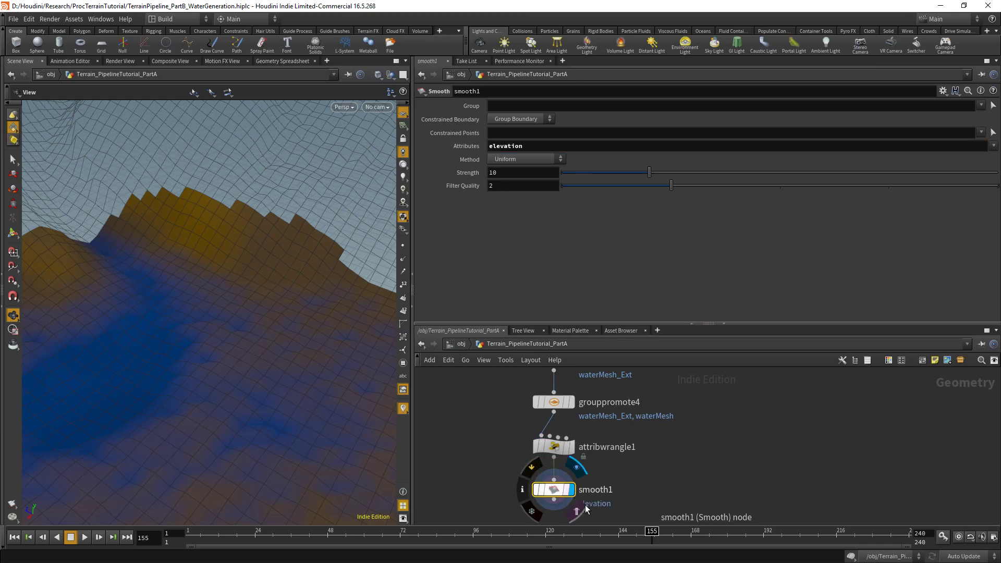
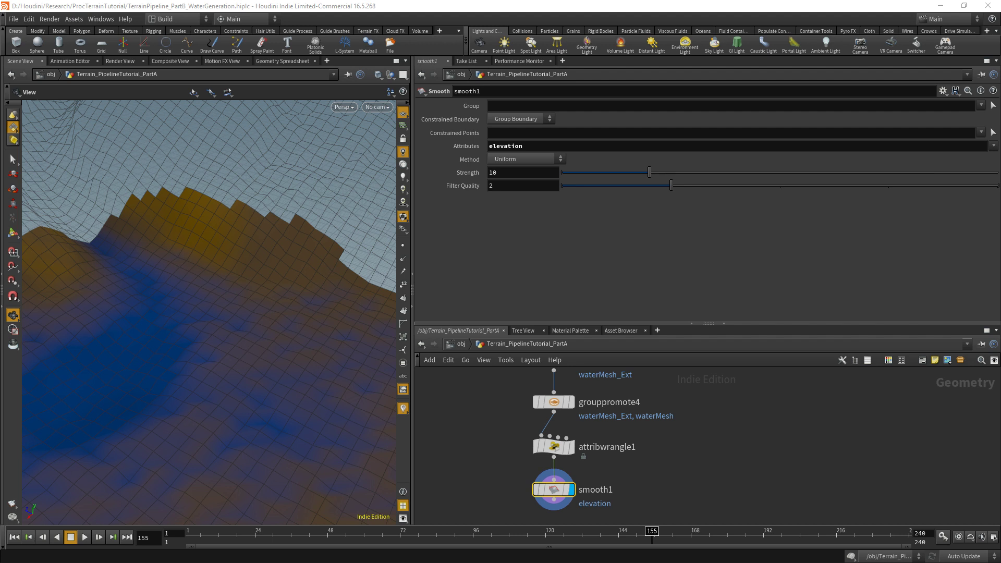
Step: Add another Attribute Wrangle below smooth1 and connect smooth1's output to its first input
{"action": "middle_click_drag", "start_coordinate": [594, 505], "coordinate": [606, 410]}
{"action": "left_click", "coordinate": [564, 448]}
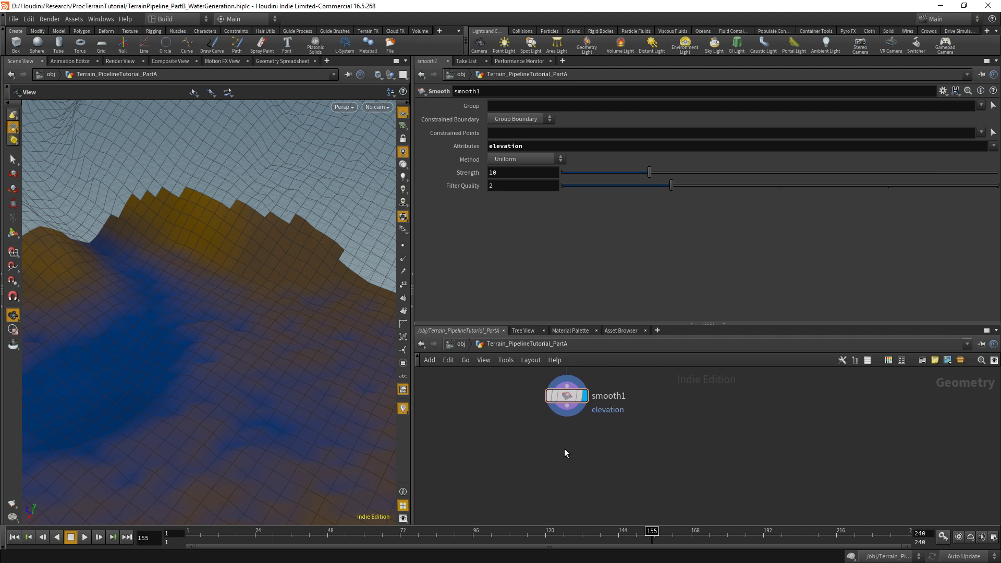
{"action": "key", "text": "Tab"}
{"action": "type", "text": "null"}
{"action": "key", "text": "Return"}
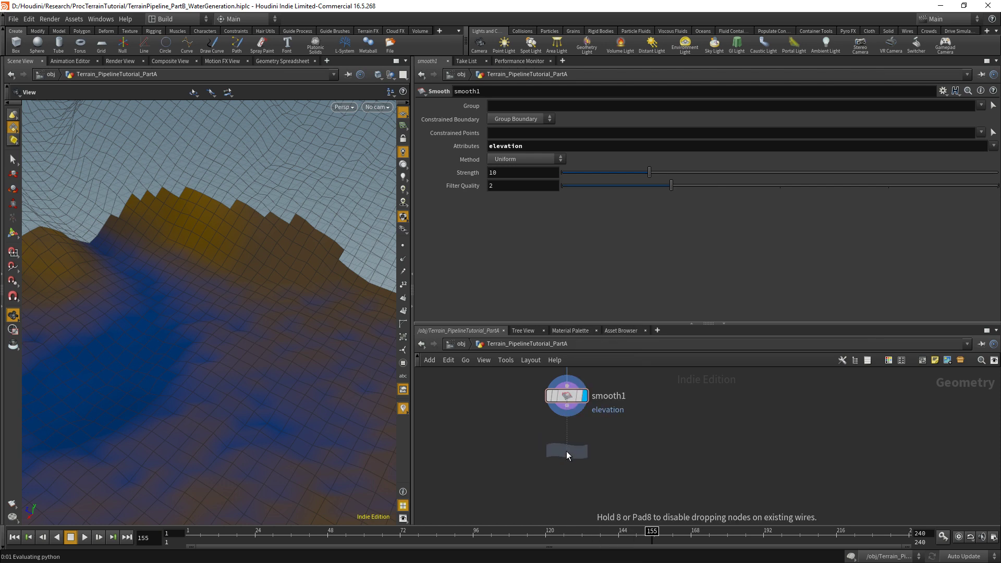
{"action": "left_click", "coordinate": [566, 452]}
{"action": "left_click", "coordinate": [567, 415]}
{"action": "left_click", "coordinate": [563, 441]}
{"action": "left_click", "coordinate": [491, 193]}
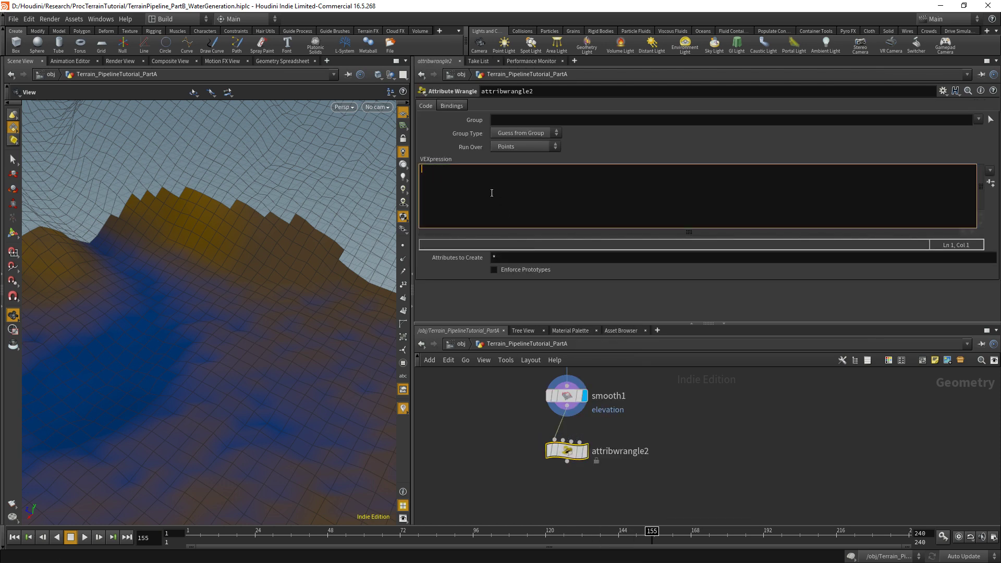
{"action": "type", "text": "v@P.y = f@elevation;"}
{"action": "left_click", "coordinate": [585, 451]}
Step: Set smooth1's Strength to 50 and its Filter Quality to 1
{"action": "left_click_drag", "start_coordinate": [308, 343], "coordinate": [242, 317]}
{"action": "left_click", "coordinate": [568, 396]}
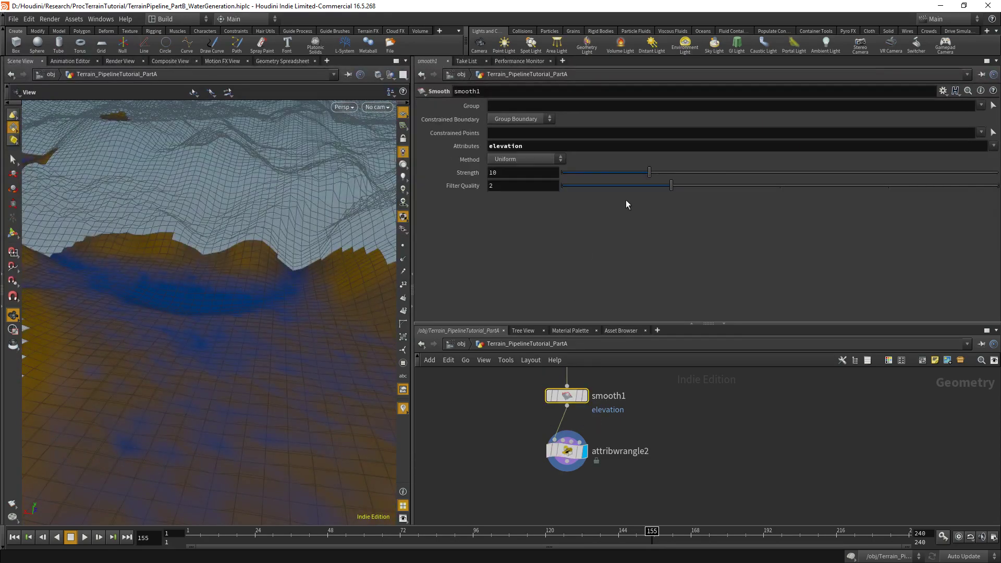
{"action": "left_click_drag", "start_coordinate": [760, 168], "coordinate": [996, 172]}
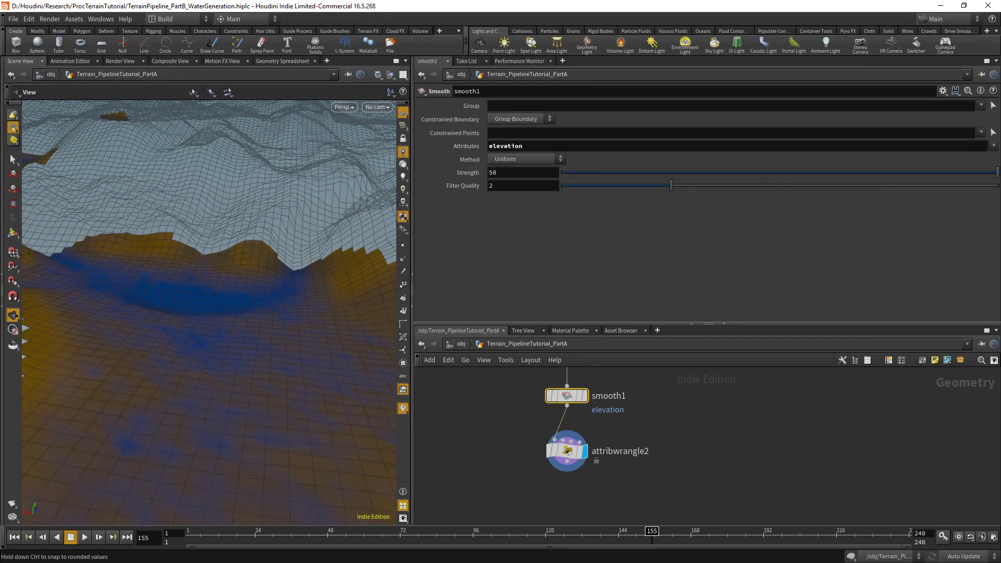
{"action": "mouse_move", "coordinate": [671, 186]}
{"action": "left_mouse_down"}
{"action": "mouse_move", "coordinate": [646, 197]}
{"action": "mouse_move", "coordinate": [594, 194]}
{"action": "mouse_move", "coordinate": [556, 176]}
{"action": "mouse_move", "coordinate": [949, 172]}
{"action": "mouse_move", "coordinate": [315, 177]}
{"action": "left_mouse_up"}
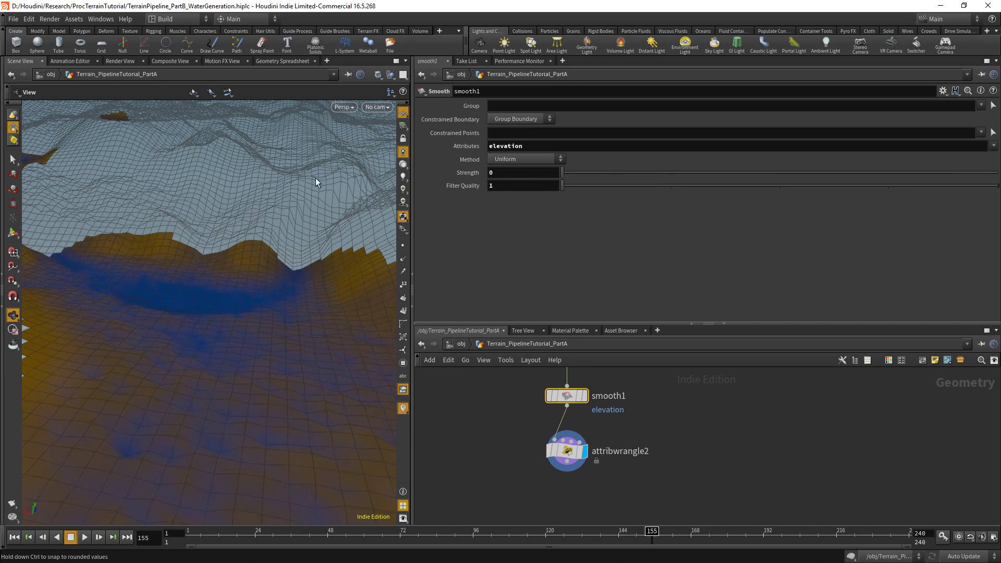
{"action": "left_click_drag", "start_coordinate": [380, 169], "coordinate": [997, 219]}
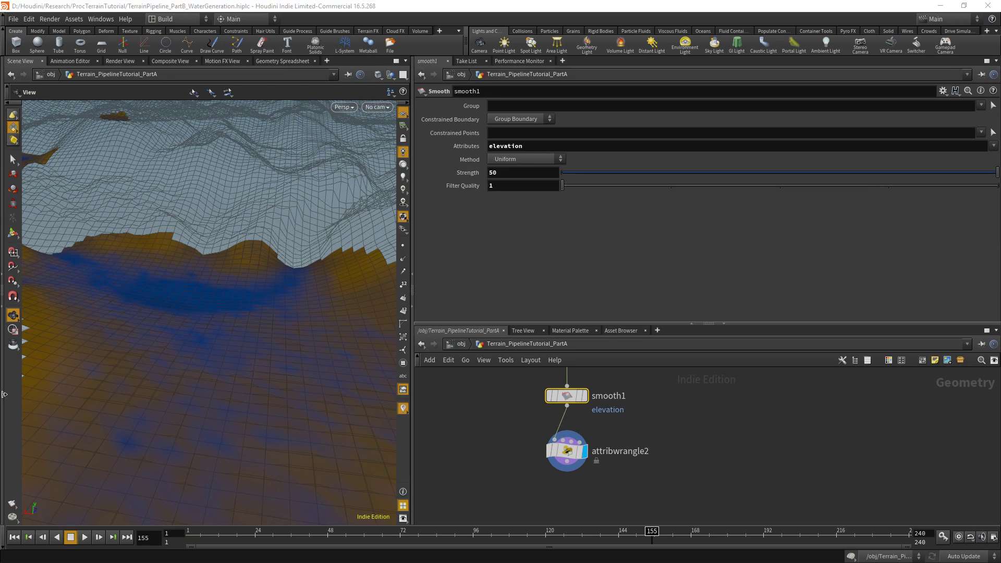
Step: Inspect the smoothed water surface and its border, and set smooth1's Constrained Points to waterMesh_Ext
{"action": "left_click_drag", "start_coordinate": [331, 373], "coordinate": [284, 346]}
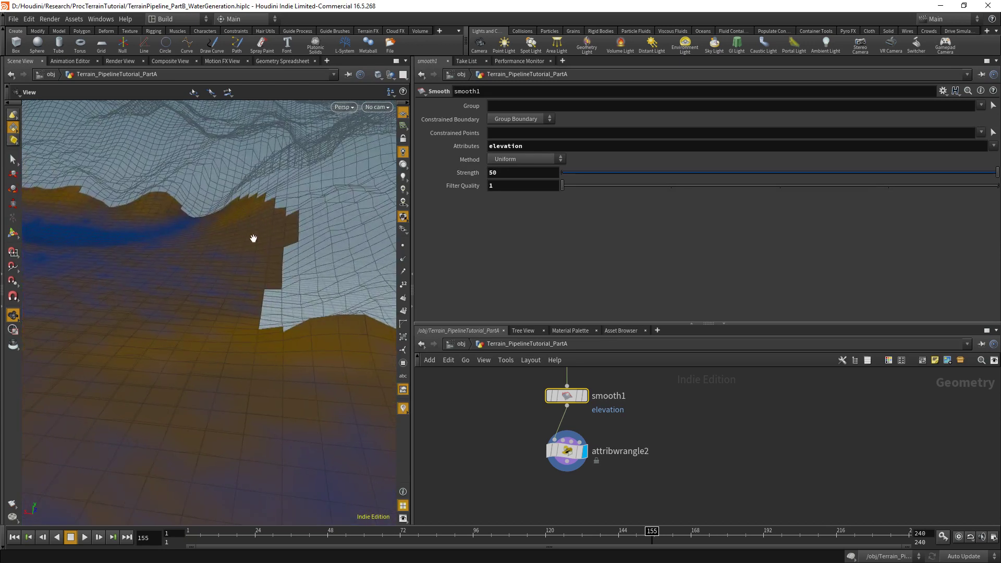
{"action": "mouse_move", "coordinate": [273, 224]}
{"action": "left_mouse_down"}
{"action": "mouse_move", "coordinate": [261, 261]}
{"action": "mouse_move", "coordinate": [265, 241]}
{"action": "left_mouse_up"}
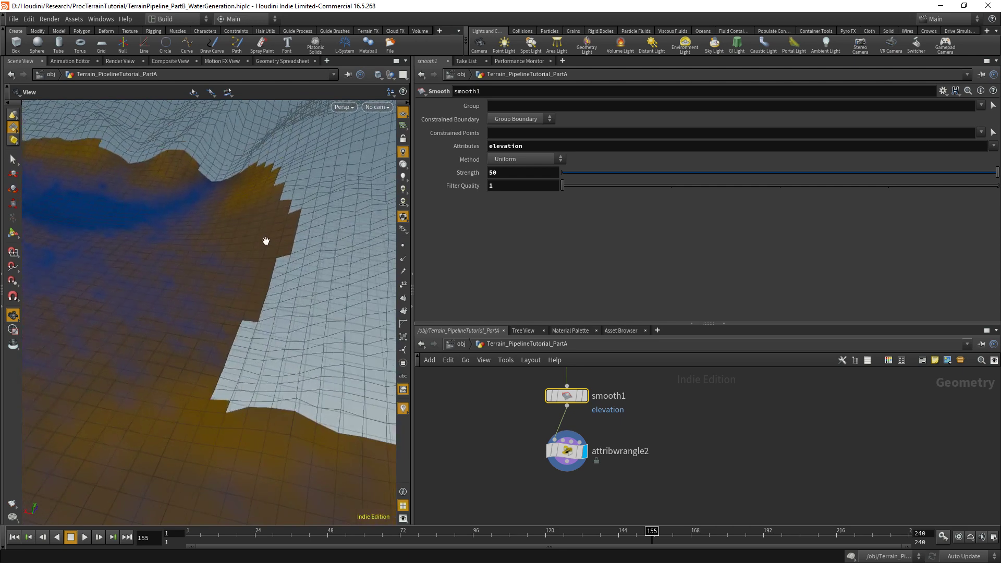
{"action": "scroll", "coordinate": [235, 292], "scroll_direction": "up", "scroll_amount": 5}
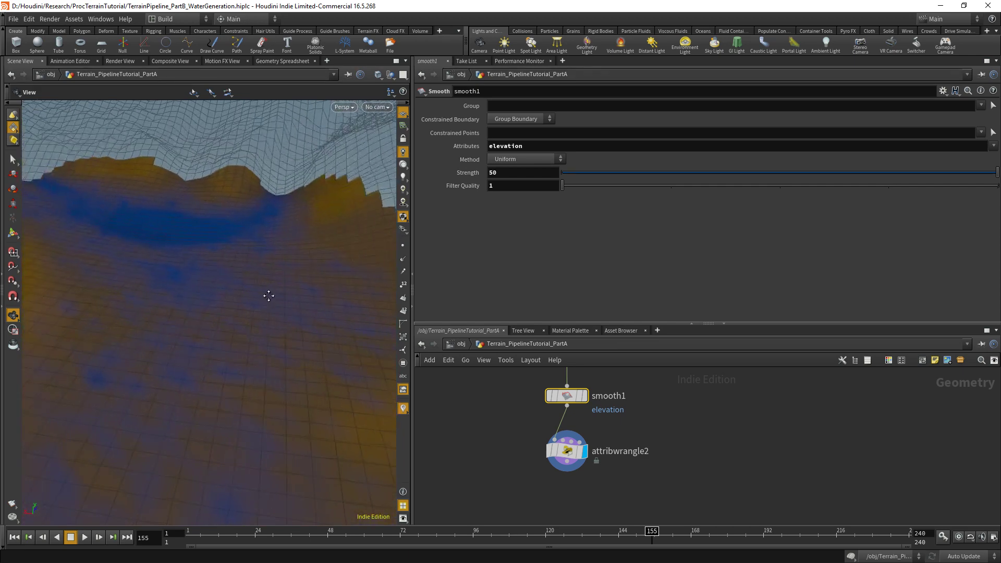
{"action": "scroll", "coordinate": [269, 296], "scroll_direction": "down", "scroll_amount": 5}
{"action": "scroll", "coordinate": [286, 297], "scroll_direction": "up", "scroll_amount": 3}
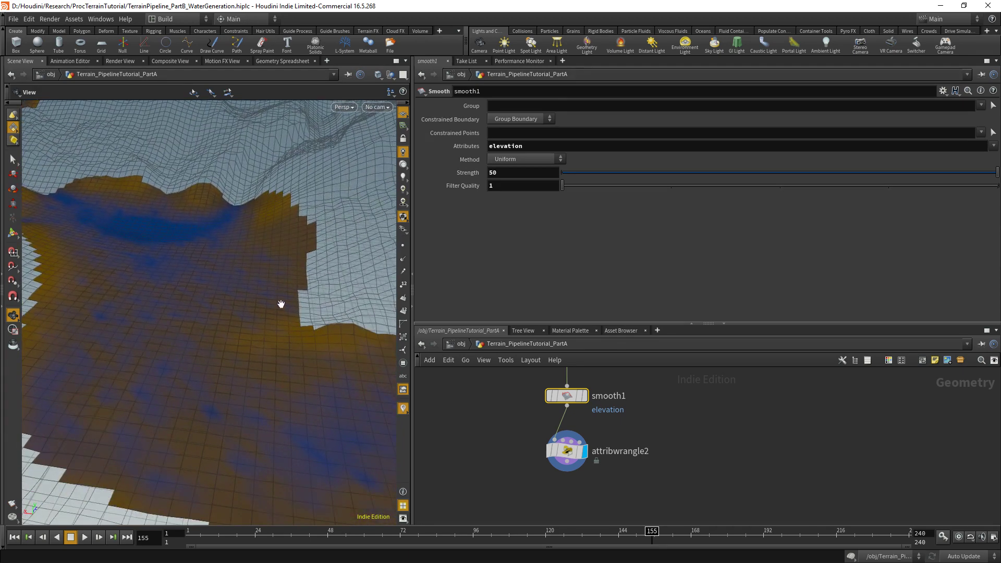
{"action": "left_click", "coordinate": [981, 132]}
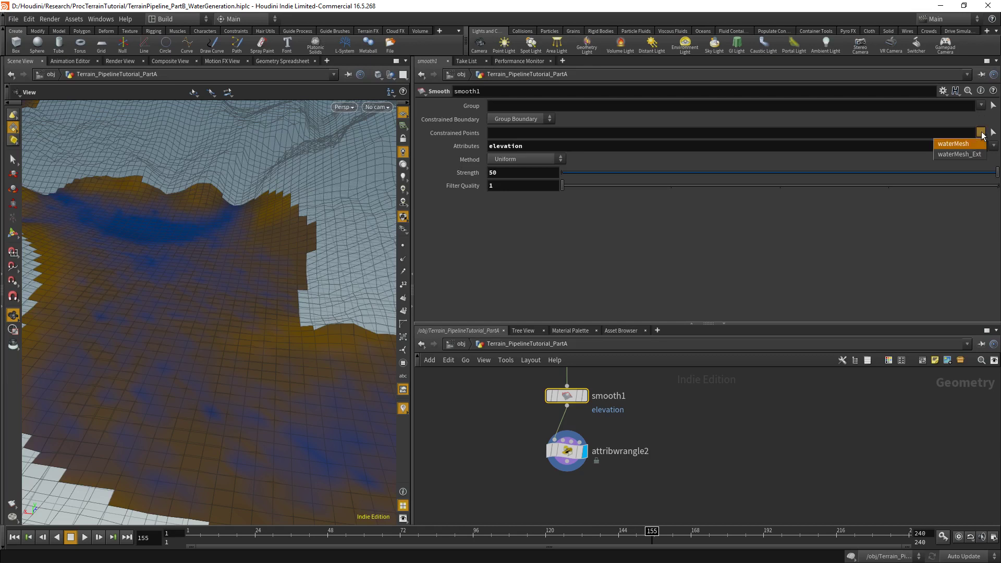
{"action": "left_click", "coordinate": [965, 155]}
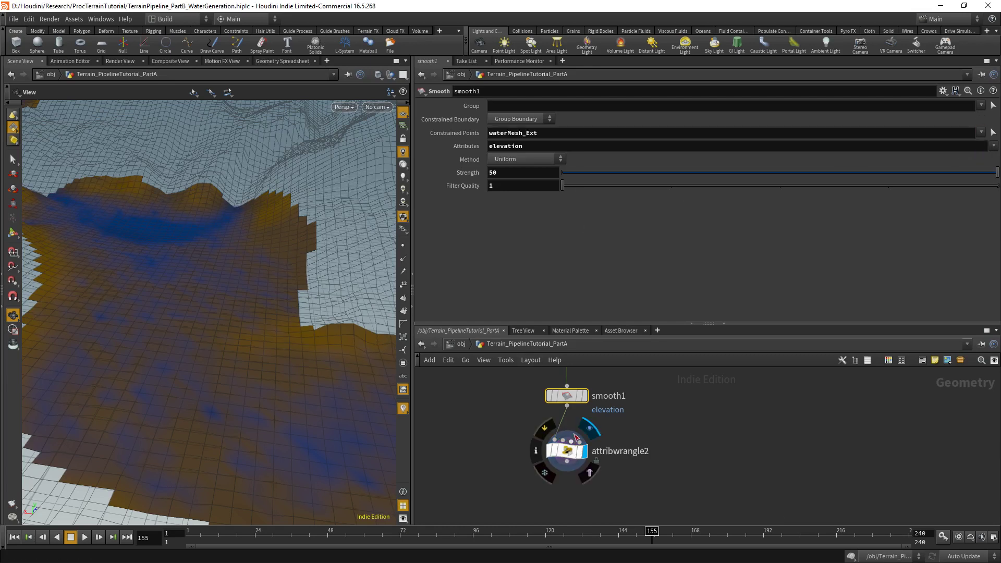
Step: Try lower smoothing strengths on smooth1 and set its Strength to 1000
{"action": "left_click_drag", "start_coordinate": [674, 171], "coordinate": [718, 172]}
{"action": "left_click_drag", "start_coordinate": [596, 170], "coordinate": [974, 167]}
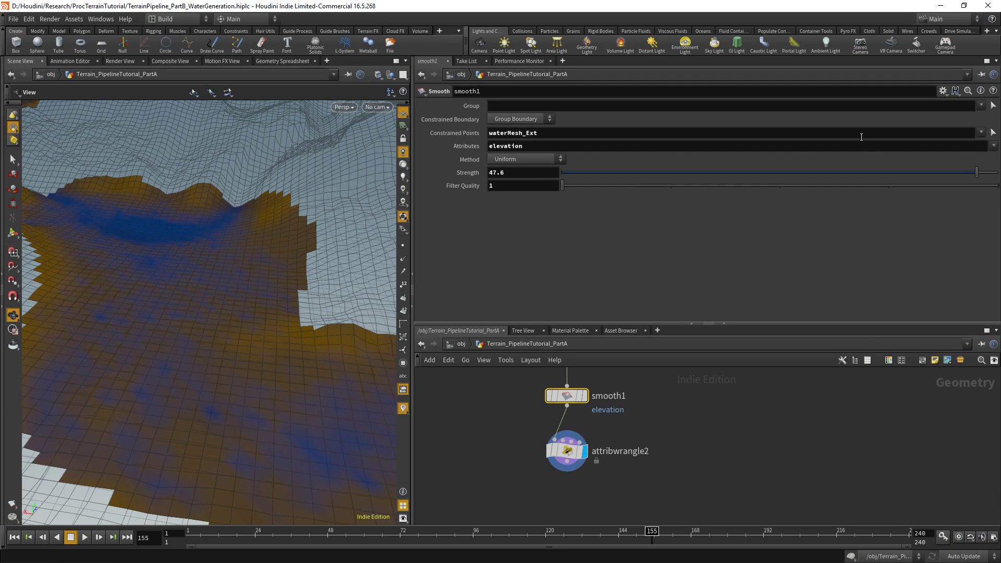
{"action": "left_click", "coordinate": [533, 173]}
{"action": "type", "text": "1000"}
{"action": "key", "text": "Return"}
{"action": "left_click_drag", "start_coordinate": [144, 267], "coordinate": [276, 271]}
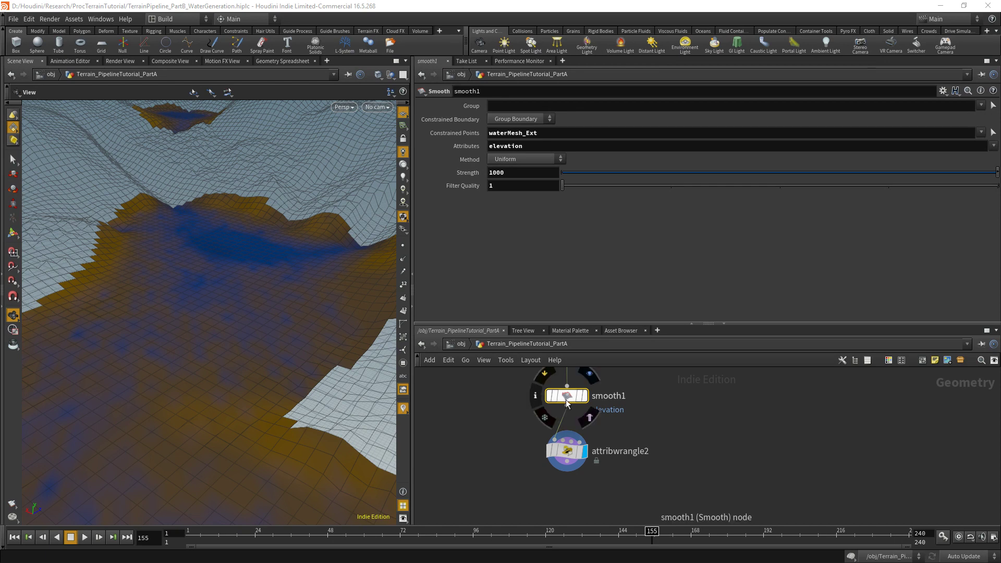
Step: Make room above attribwrangle2, duplicate smooth1, and feed the copy from smooth1's output
{"action": "left_click_drag", "start_coordinate": [567, 451], "coordinate": [567, 477]}
{"action": "key", "text": "ctrl+c"}
{"action": "key", "text": "ctrl+v"}
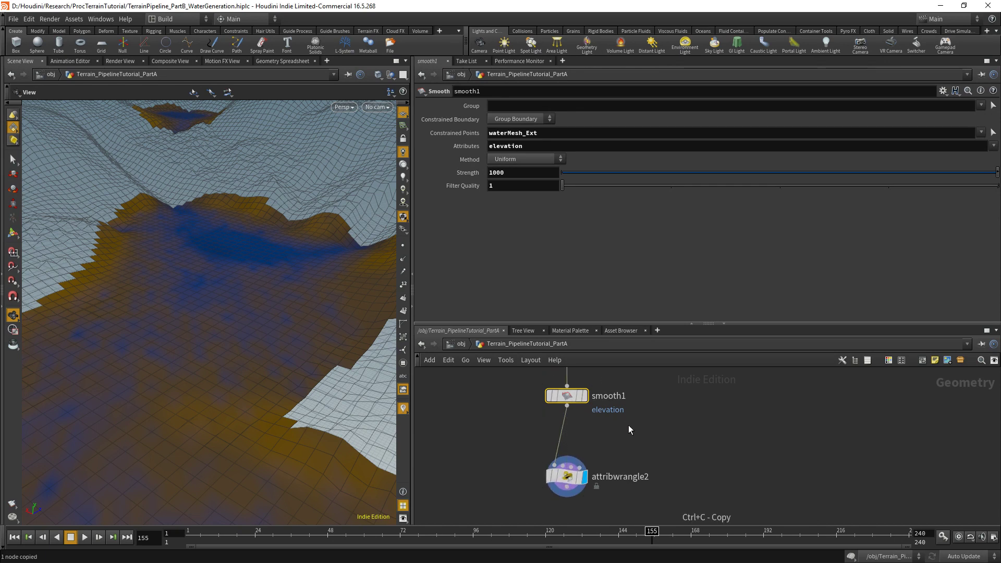
{"action": "left_click", "coordinate": [627, 425]}
{"action": "left_click_drag", "start_coordinate": [595, 420], "coordinate": [624, 431]}
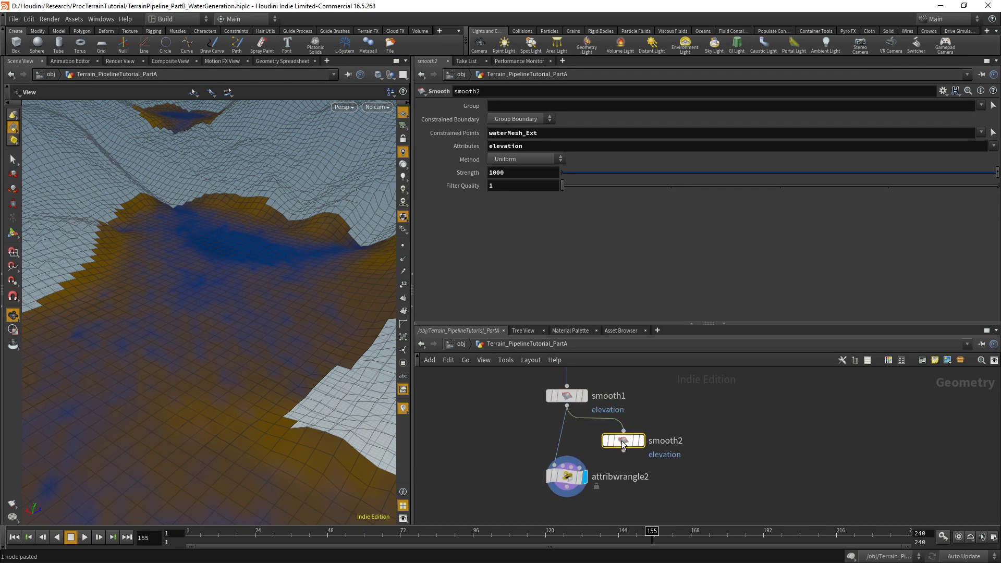
Step: Set smooth2's Constrained Points to !waterMesh_Ext and wire smooth2 between smooth1 and attribwrangle2's first input
{"action": "left_click", "coordinate": [491, 133]}
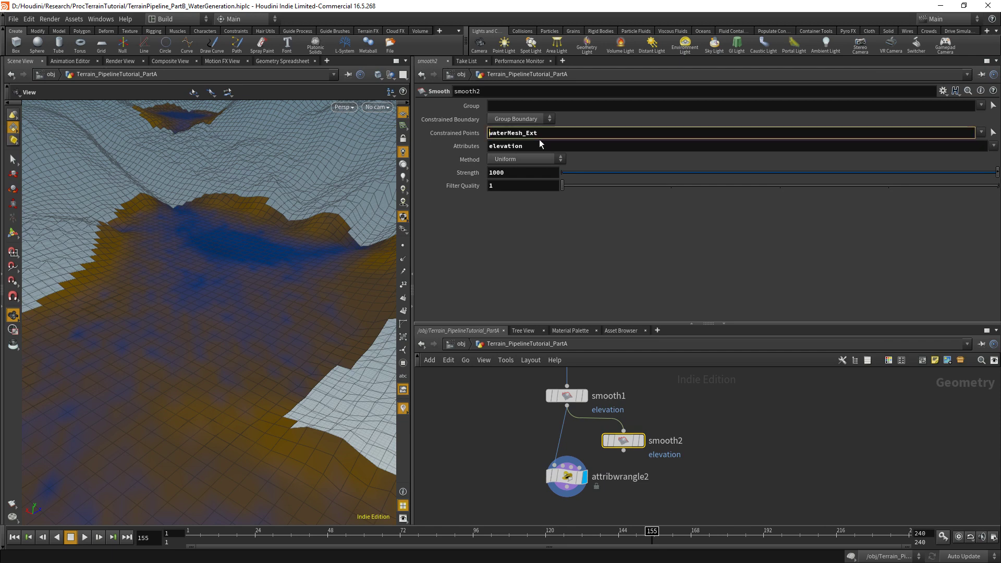
{"action": "type", "text": "!"}
{"action": "middle_click_drag", "start_coordinate": [655, 494], "coordinate": [658, 452]}
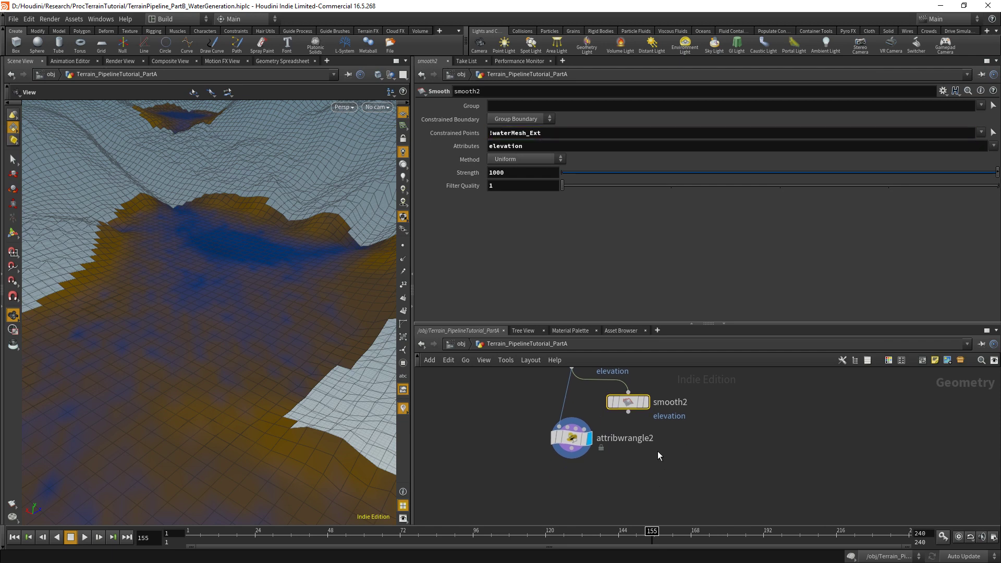
{"action": "left_click", "coordinate": [628, 412]}
{"action": "left_click", "coordinate": [550, 426]}
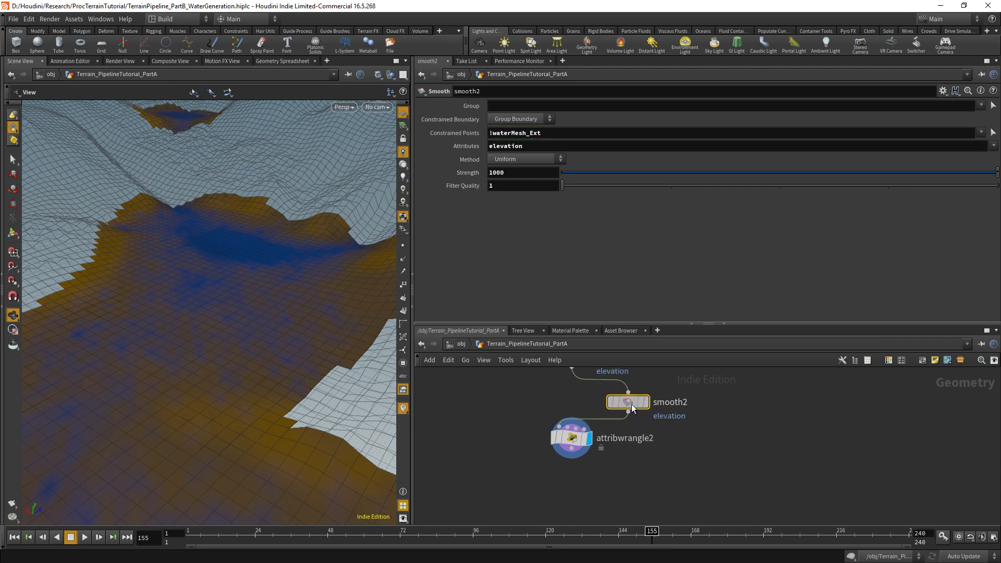
{"action": "left_click_drag", "start_coordinate": [633, 408], "coordinate": [577, 399]}
Step: Compare the water surface with smooth1 and smooth2 bypassed and enabled
{"action": "left_click_drag", "start_coordinate": [172, 318], "coordinate": [108, 290]}
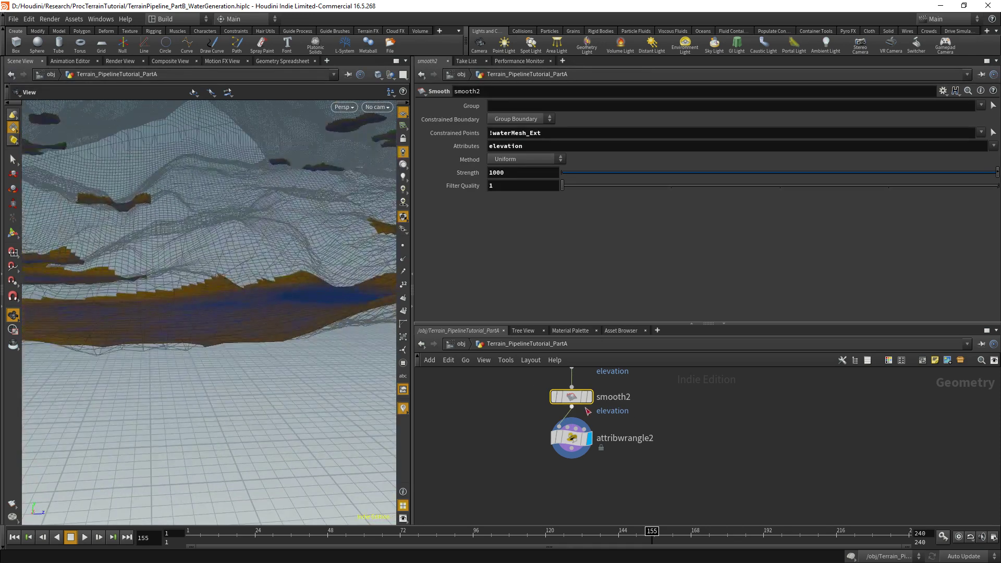
{"action": "middle_click_drag", "start_coordinate": [588, 411], "coordinate": [575, 467]}
{"action": "left_click_drag", "start_coordinate": [513, 398], "coordinate": [583, 473]}
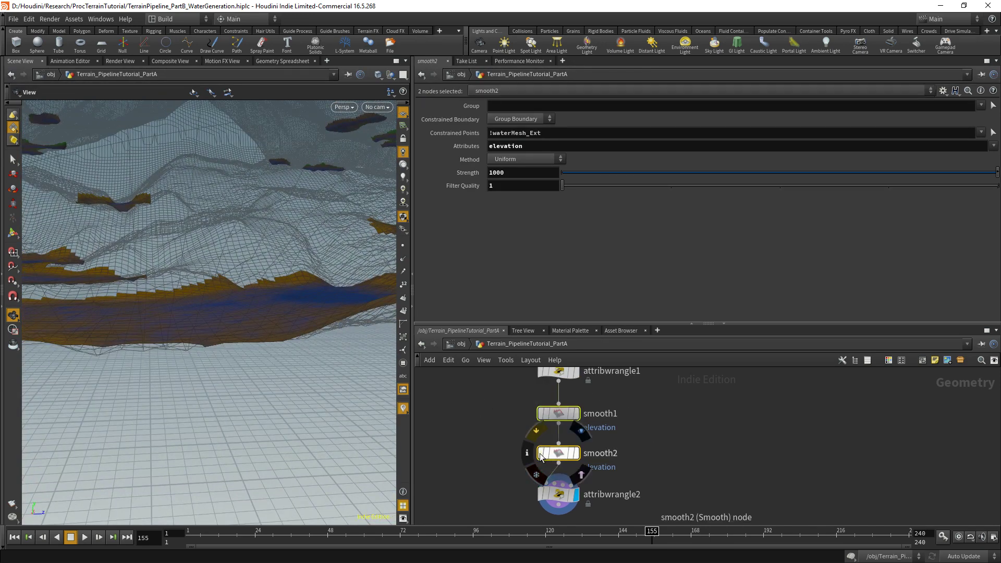
{"action": "left_click", "coordinate": [541, 457]}
{"action": "left_click", "coordinate": [540, 457]}
{"action": "left_click", "coordinate": [541, 456]}
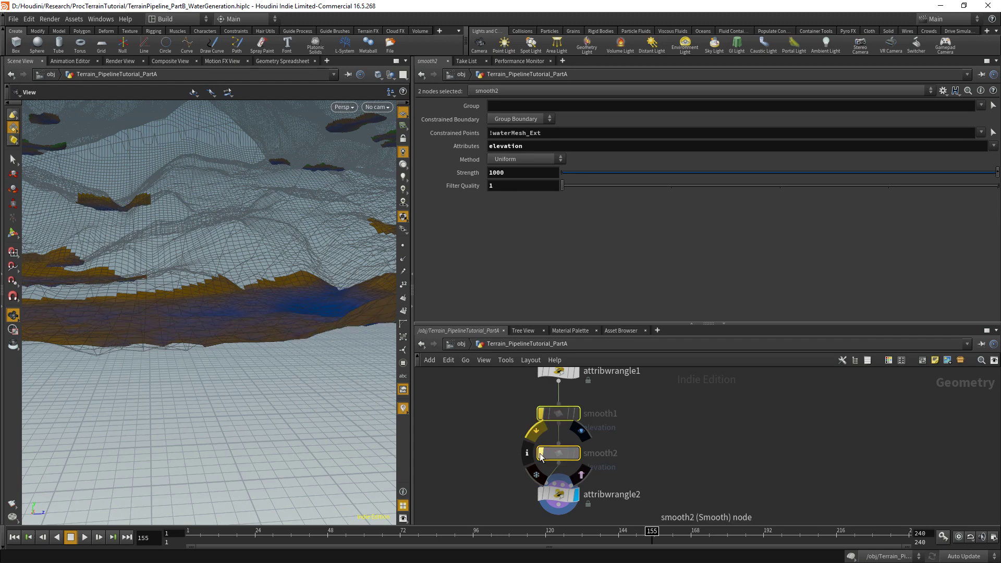
{"action": "left_click", "coordinate": [540, 457]}
{"action": "left_click_drag", "start_coordinate": [205, 330], "coordinate": [203, 271]}
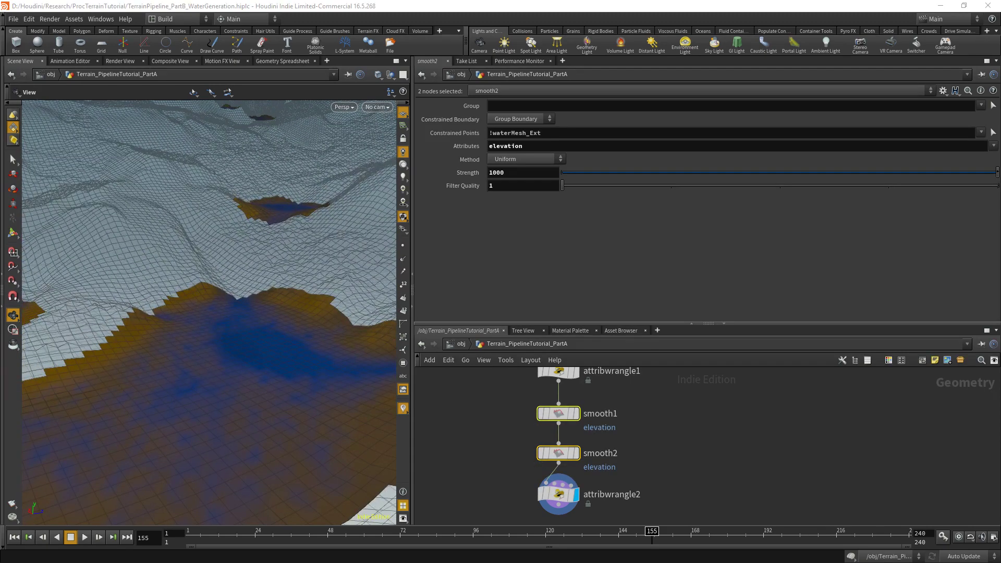
Step: Move smooth2 aside and connect smooth1's output to attribwrangle2's second input as well
{"action": "middle_click_drag", "start_coordinate": [674, 511], "coordinate": [612, 477]}
{"action": "left_click", "coordinate": [612, 475]}
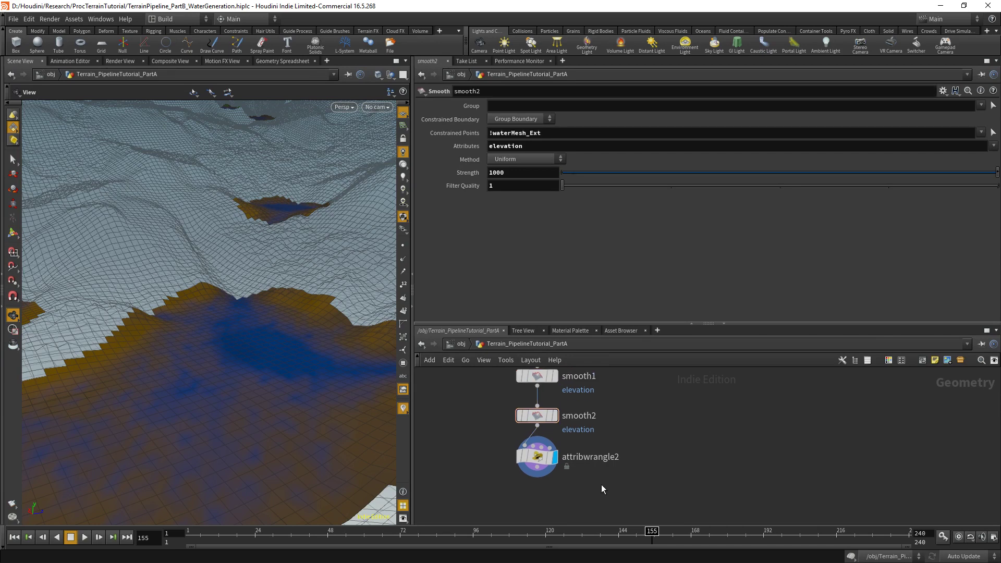
{"action": "left_click_drag", "start_coordinate": [538, 415], "coordinate": [497, 414]}
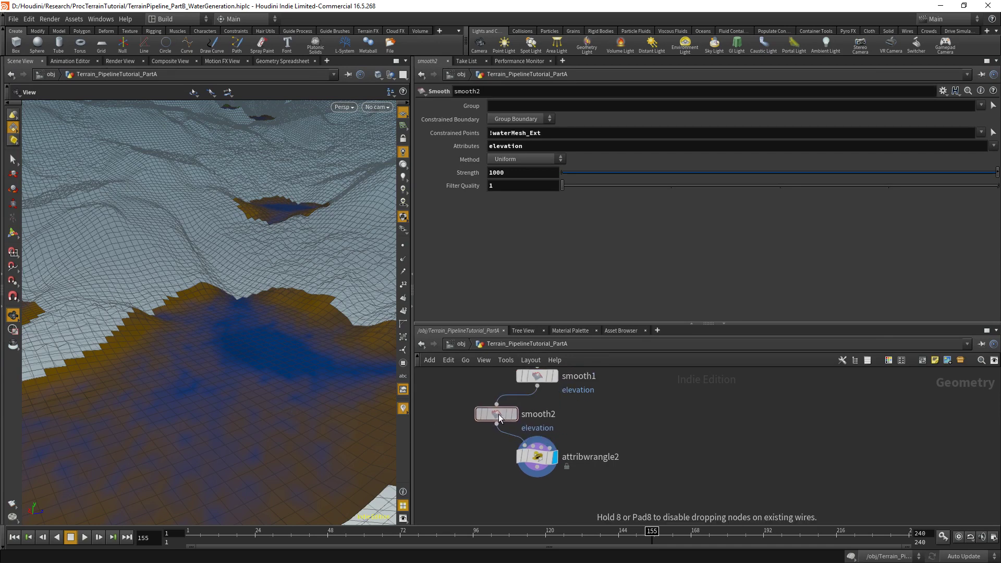
{"action": "left_click_drag", "start_coordinate": [533, 456], "coordinate": [544, 459]}
{"action": "left_click", "coordinate": [547, 452]}
{"action": "mouse_move", "coordinate": [544, 459]}
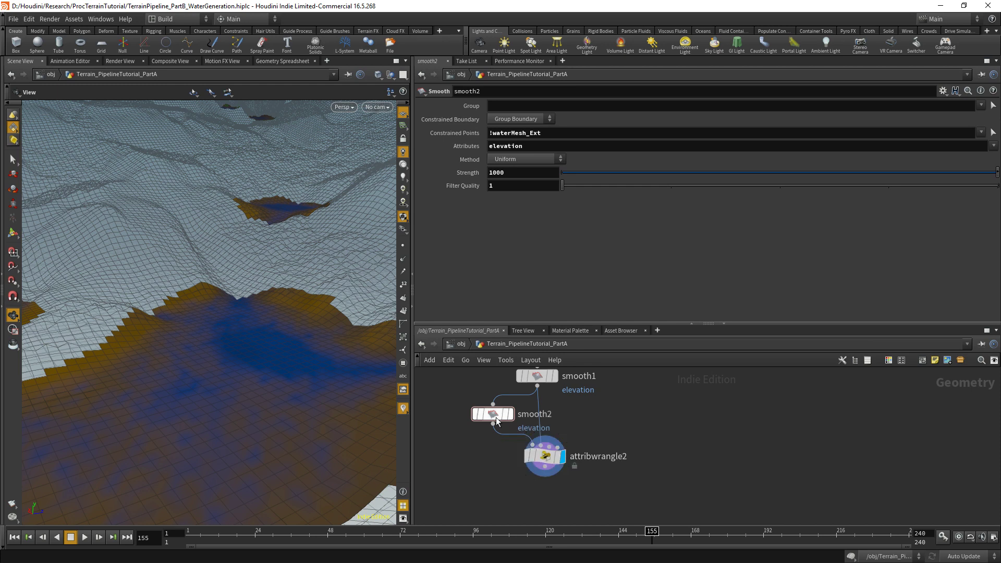
{"action": "left_click", "coordinate": [544, 378]}
{"action": "left_click", "coordinate": [495, 415]}
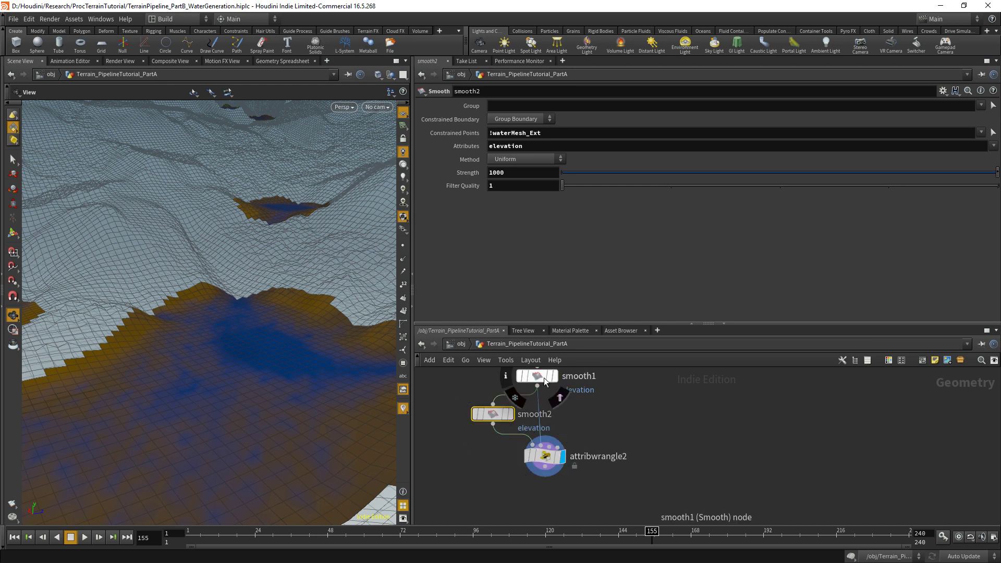
{"action": "left_click", "coordinate": [543, 377]}
{"action": "left_click_drag", "start_coordinate": [360, 390], "coordinate": [232, 348]}
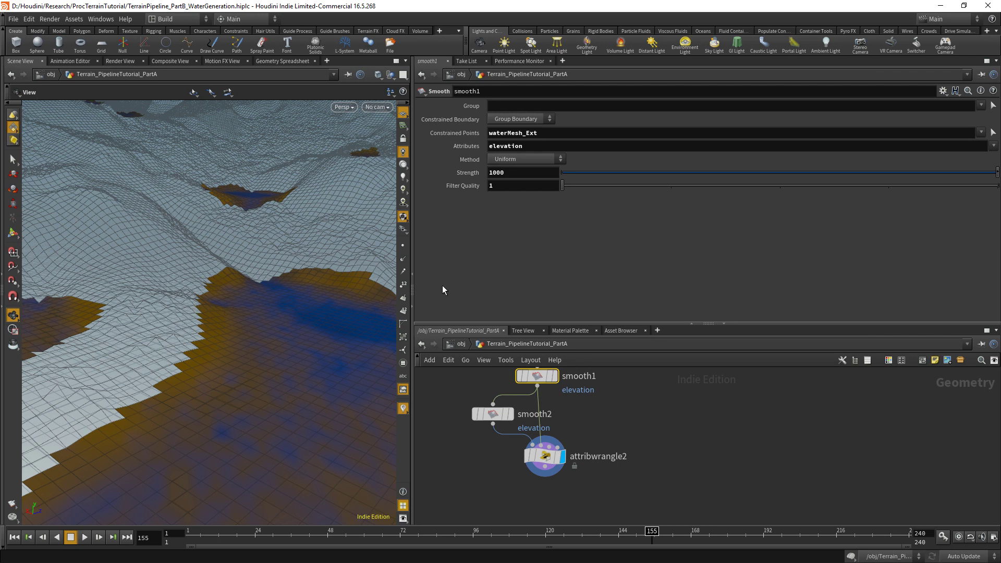
Step: In attribwrangle2, insert "float safeElevation = v@opinput1_elevation;" above the existing VEX line
{"action": "left_click", "coordinate": [545, 456]}
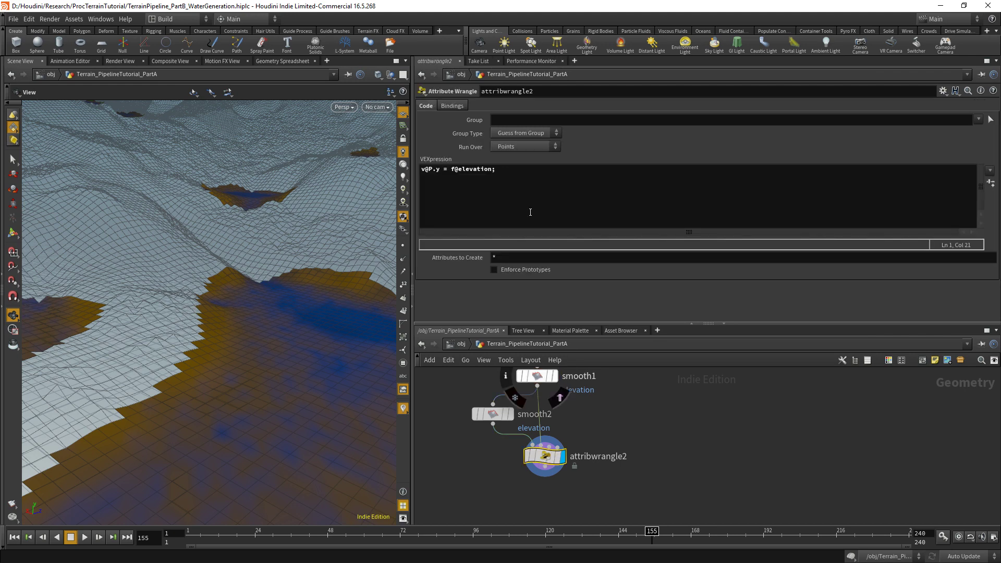
{"action": "left_click", "coordinate": [420, 168]}
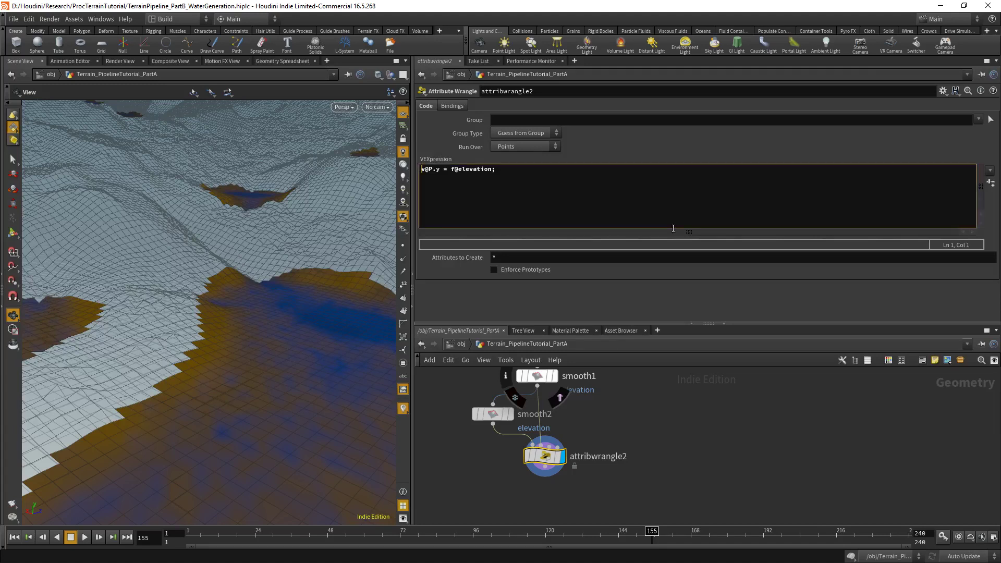
{"action": "key", "text": "Return"}
{"action": "type", "text": "float "}
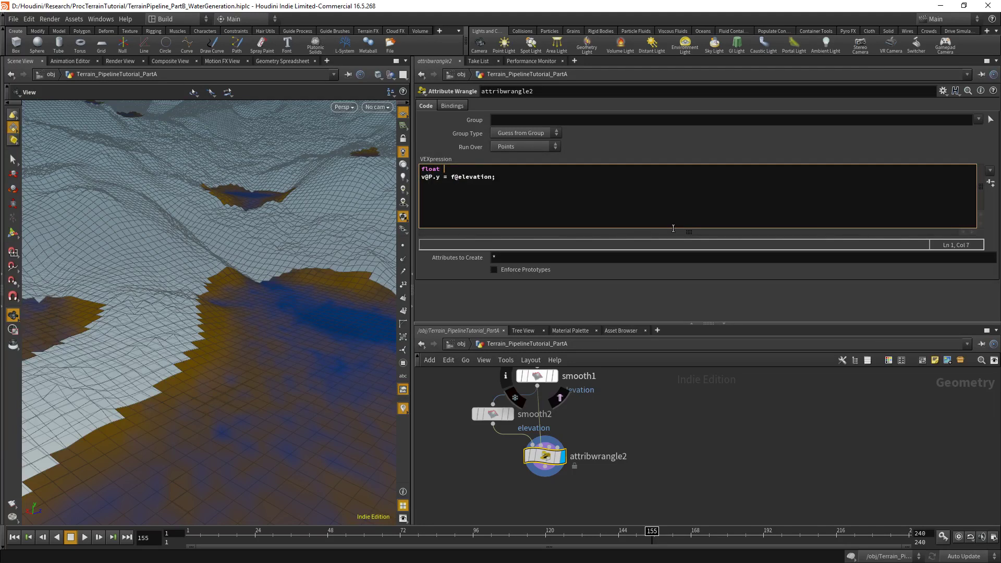
{"action": "type", "text": "safeElevation = v"}
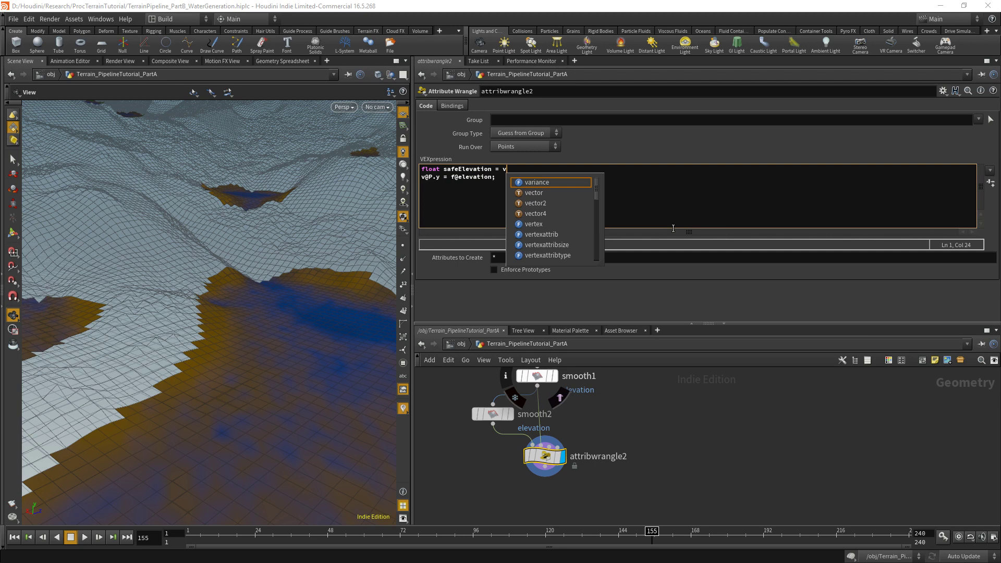
{"action": "type", "text": "@op"}
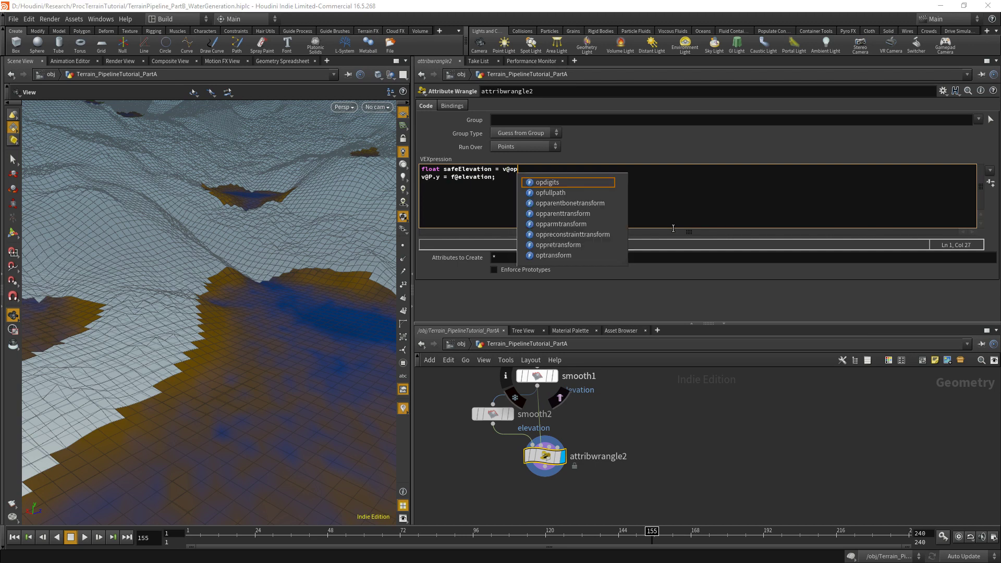
{"action": "type", "text": "input"}
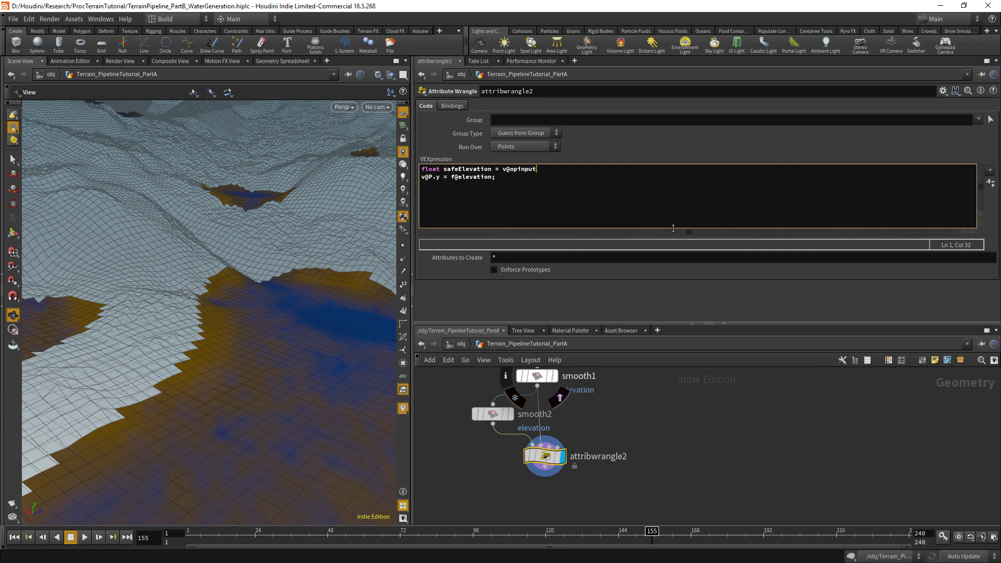
{"action": "type", "text": "1_elevation;"}
Step: Change the safeElevation assignment's source to f@opinput1_elevation and remove the trailing f@elevation comment
{"action": "left_click_drag", "start_coordinate": [551, 168], "coordinate": [577, 168]}
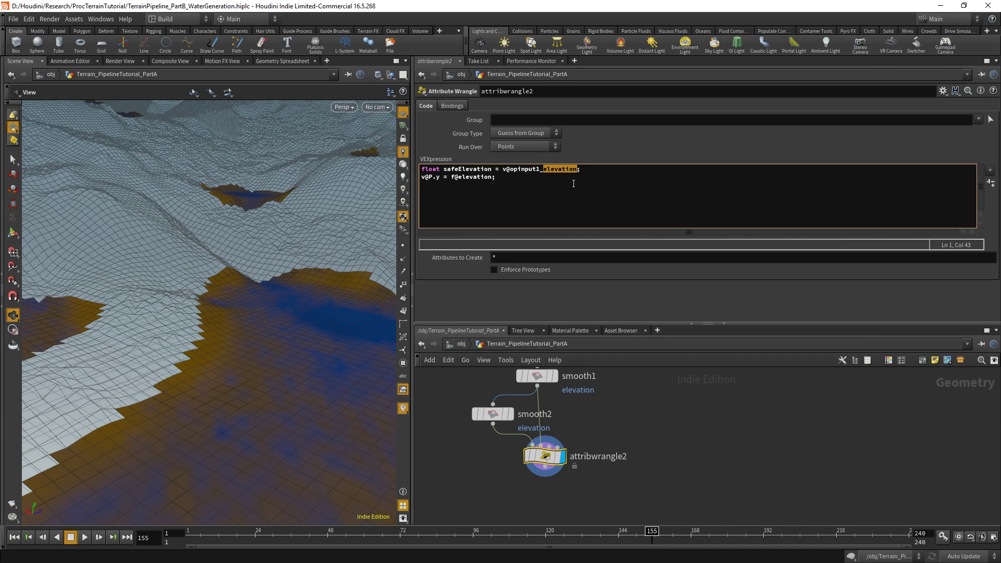
{"action": "left_click", "coordinate": [592, 170]}
{"action": "type", "text": "//"}
{"action": "type", "text": "f@"}
{"action": "type", "text": "elevation"}
{"action": "type", "text": "f"}
{"action": "left_click_drag", "start_coordinate": [632, 169], "coordinate": [584, 171]}
{"action": "key", "text": "BackSpace"}
{"action": "key", "text": "Return"}
{"action": "left_click_drag", "start_coordinate": [451, 185], "coordinate": [491, 184]}
{"action": "key", "text": "ctrl+c"}
{"action": "key", "text": "Up"}
{"action": "key", "text": "ctrl+v"}
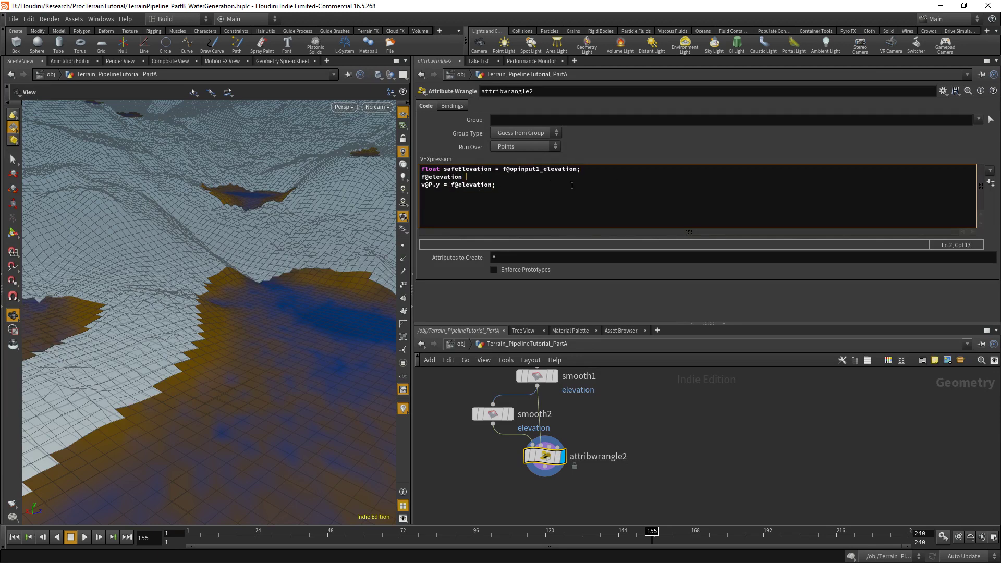
{"action": "type", "text": "= min(safeE"}
{"action": "type", "text": "levation, f@elevation);"}
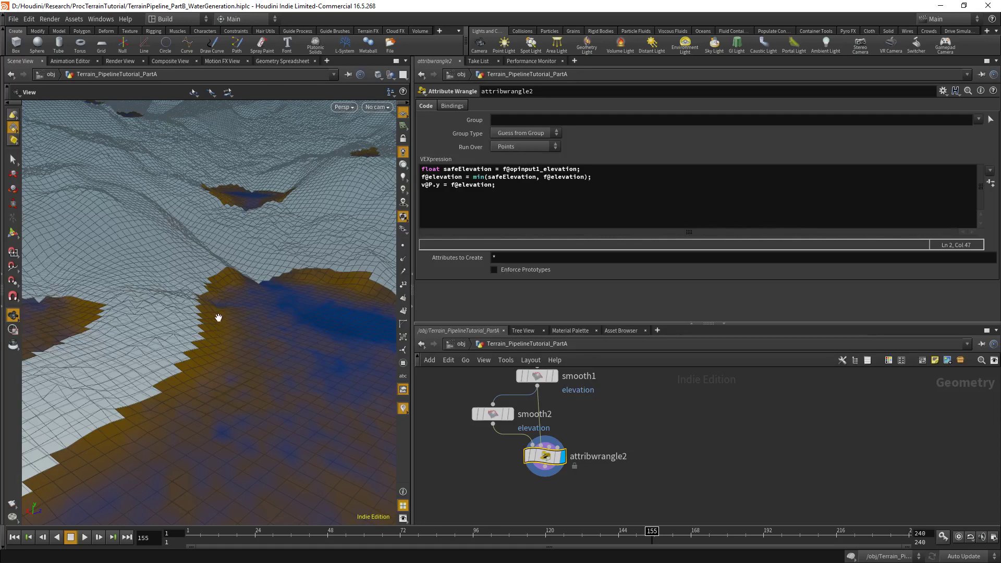
{"action": "left_click_drag", "start_coordinate": [228, 313], "coordinate": [87, 316]}
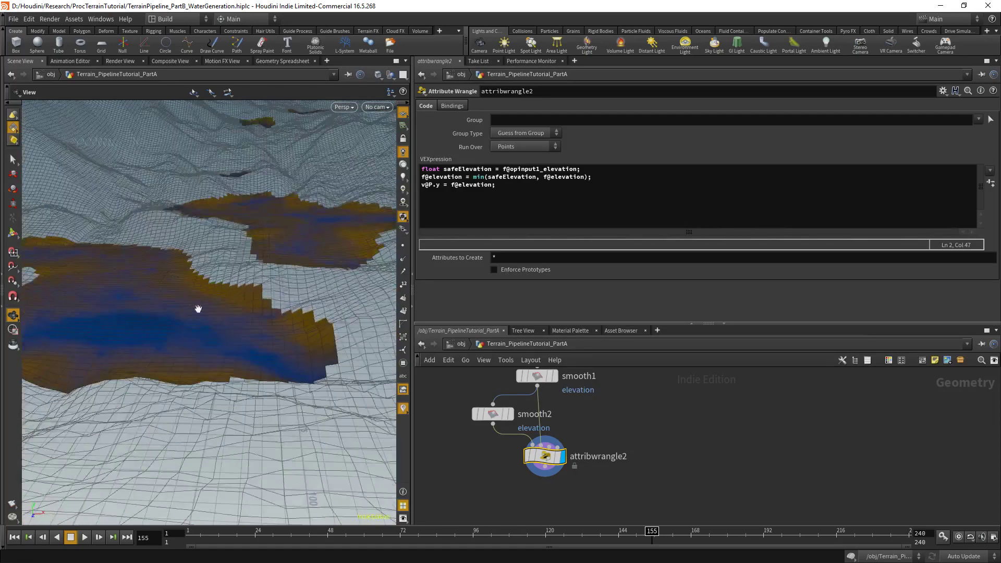
{"action": "left_click_drag", "start_coordinate": [198, 309], "coordinate": [236, 327]}
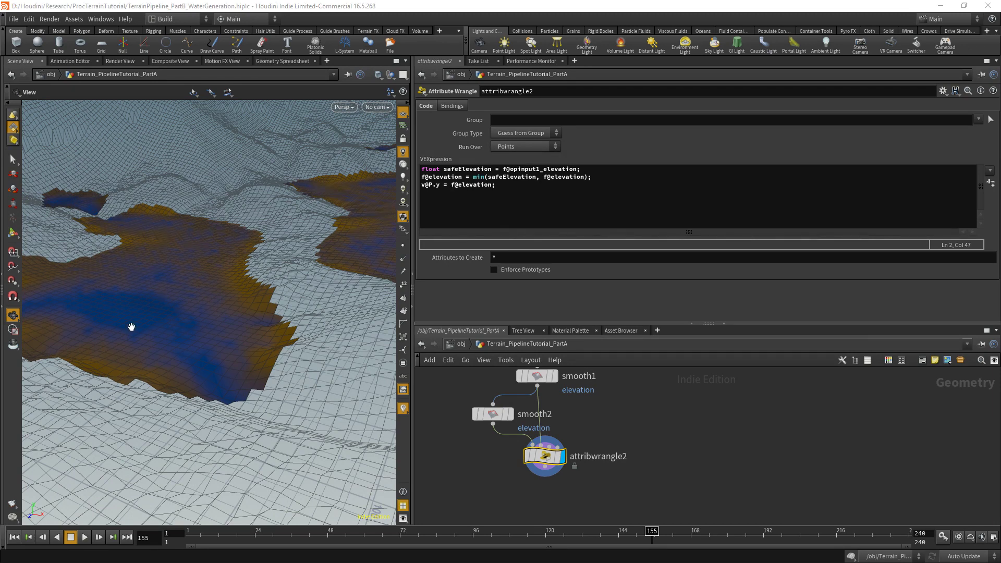
Step: Add a Smooth node below attribwrangle2, connect it to the wrangle's output, and set its Attributes to elevation
{"action": "middle_click_drag", "start_coordinate": [540, 492], "coordinate": [553, 472]}
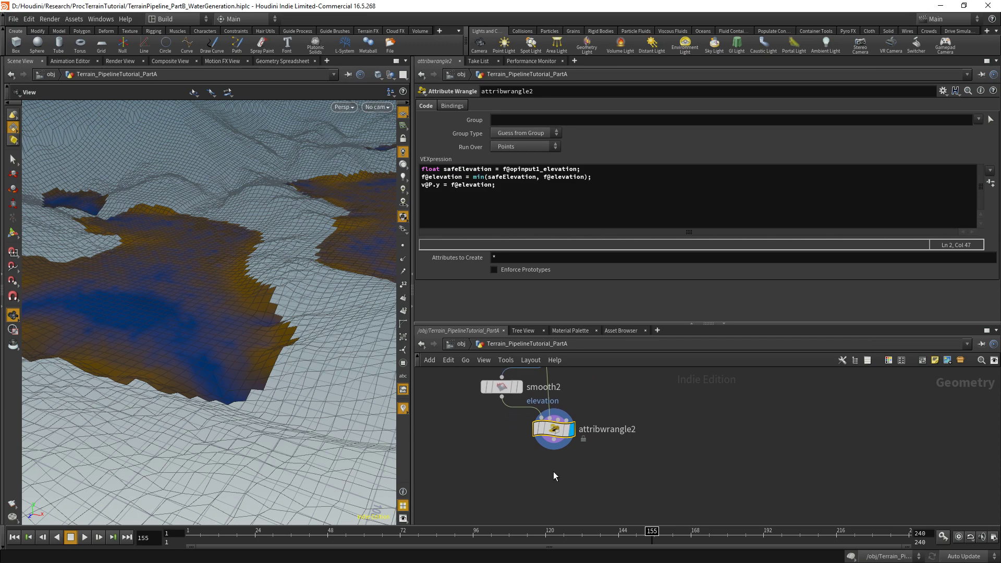
{"action": "left_click_drag", "start_coordinate": [172, 374], "coordinate": [203, 329]}
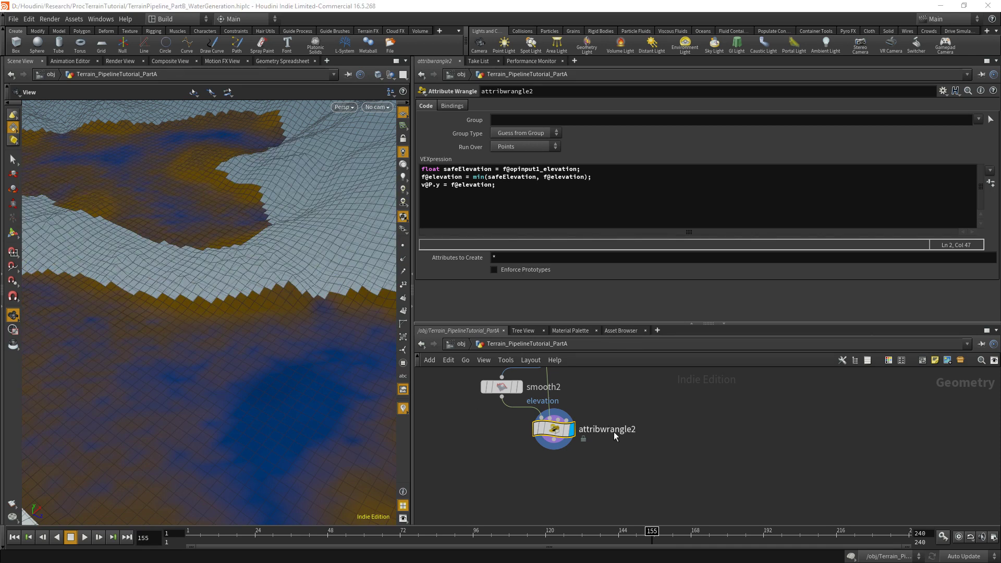
{"action": "left_click_drag", "start_coordinate": [323, 333], "coordinate": [202, 272]}
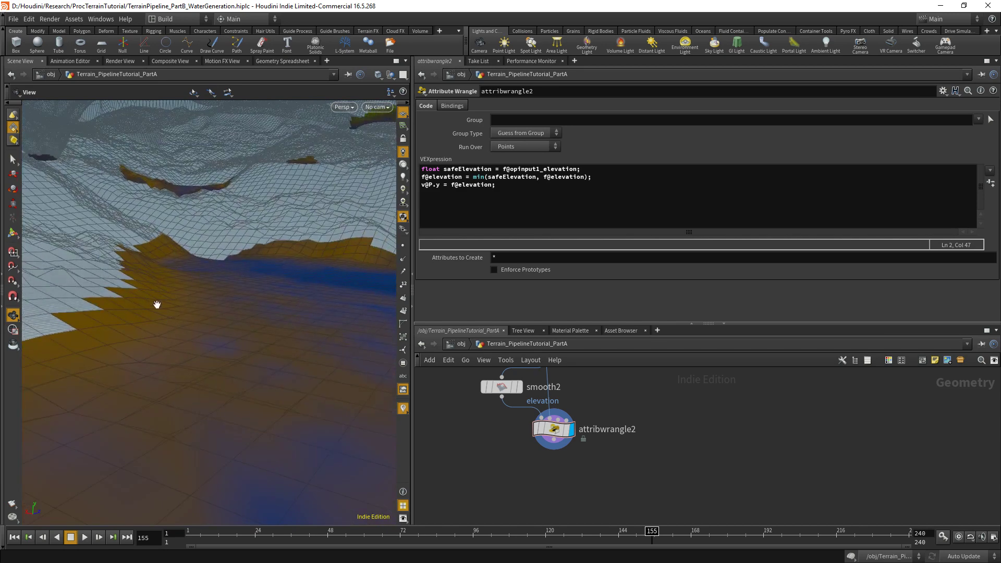
{"action": "key", "text": "Tab"}
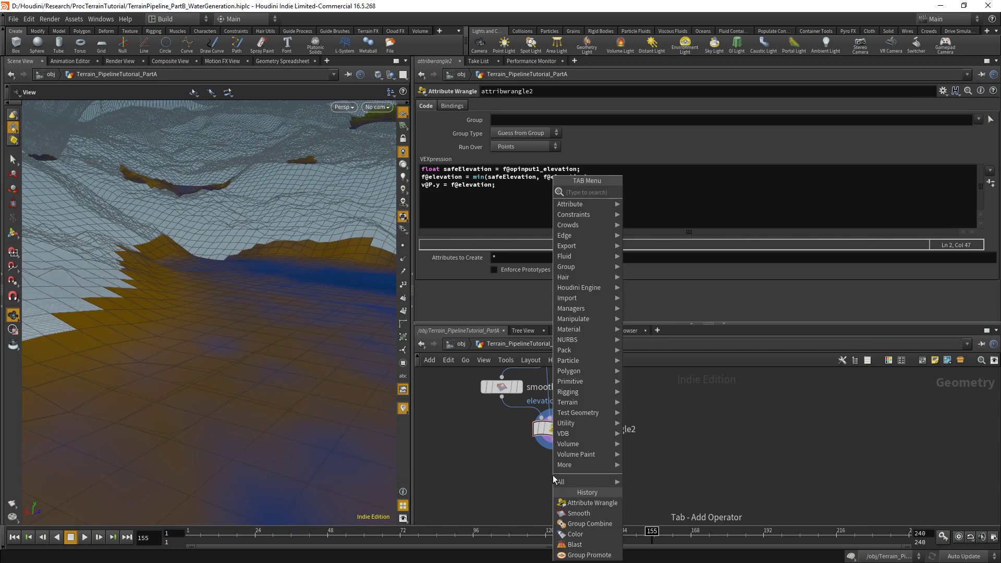
{"action": "type", "text": "null"}
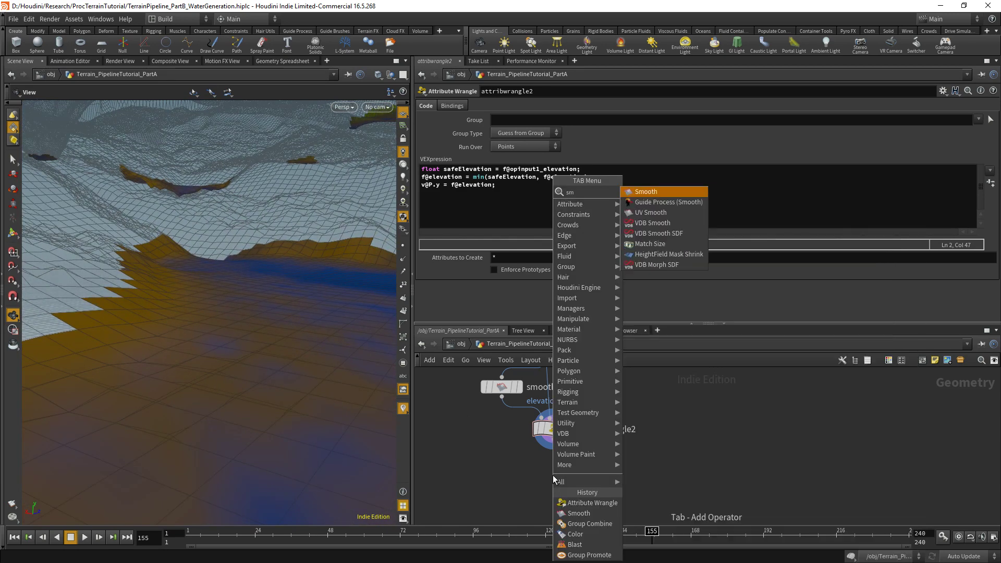
{"action": "key", "text": "Return"}
{"action": "left_click", "coordinate": [553, 474]}
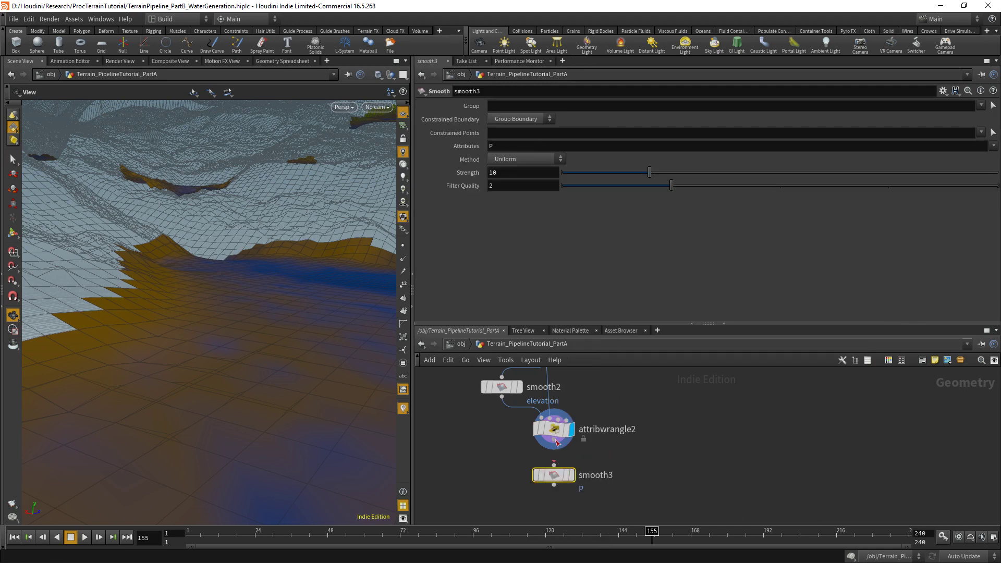
{"action": "left_click", "coordinate": [510, 146]}
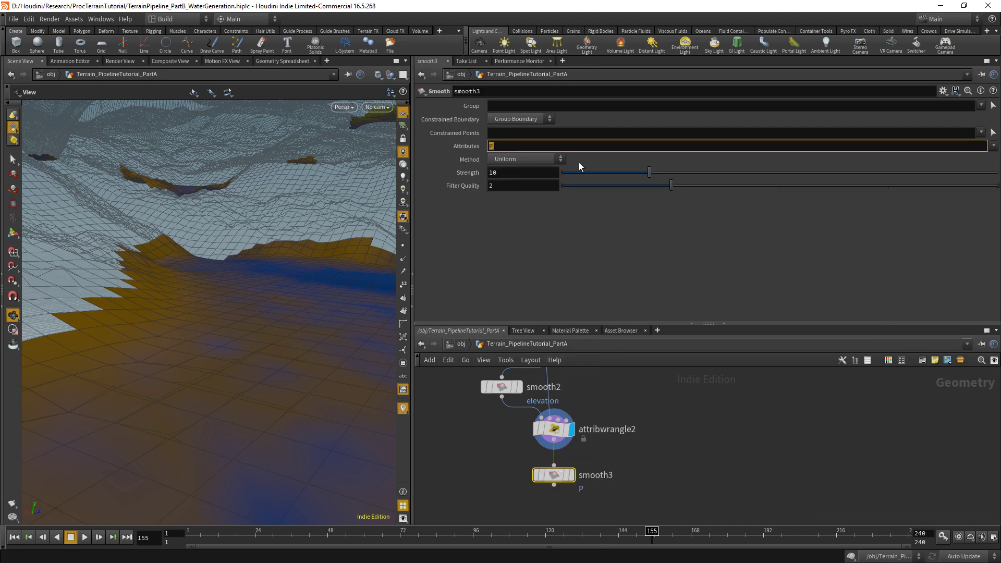
{"action": "type", "text": "elevation"}
{"action": "key", "text": "Return"}
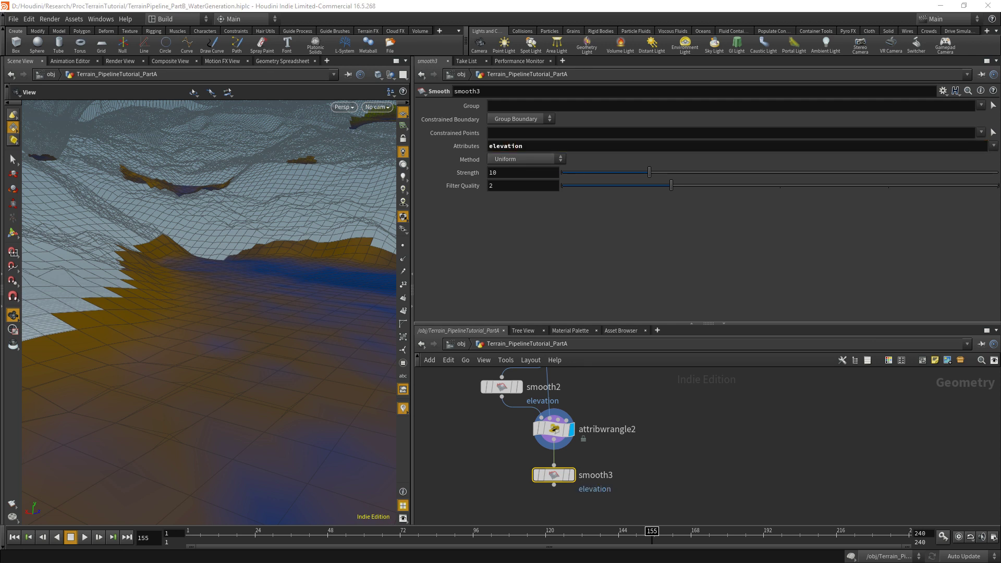
Step: Duplicate attribwrangle2 below smooth3 and connect smooth3's output to the copy's first input
{"action": "middle_click_drag", "start_coordinate": [524, 459], "coordinate": [486, 450]}
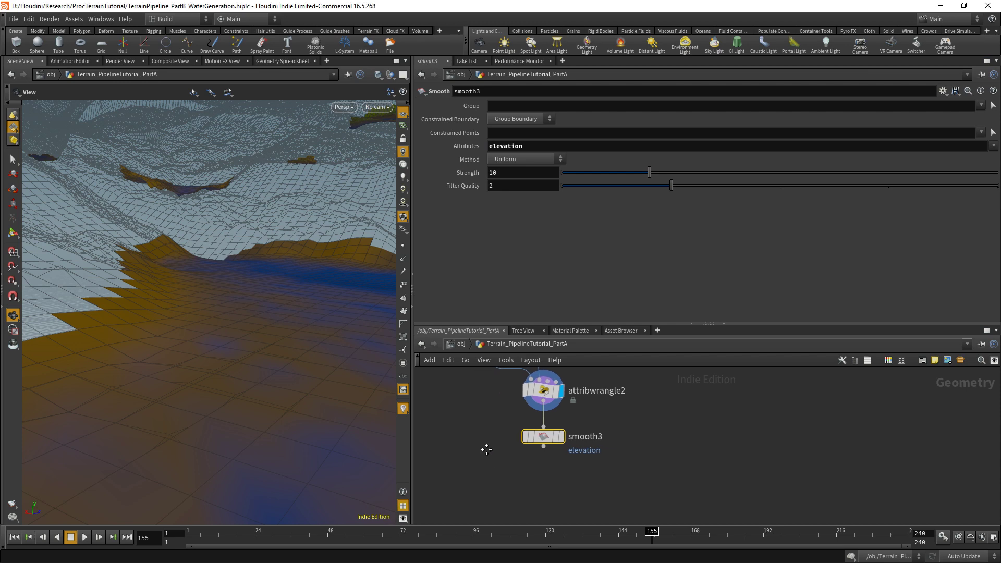
{"action": "left_click", "coordinate": [537, 403]}
{"action": "middle_click_drag", "start_coordinate": [537, 403], "coordinate": [518, 343]}
{"action": "key", "text": "ctrl+c"}
{"action": "key", "text": "ctrl+v"}
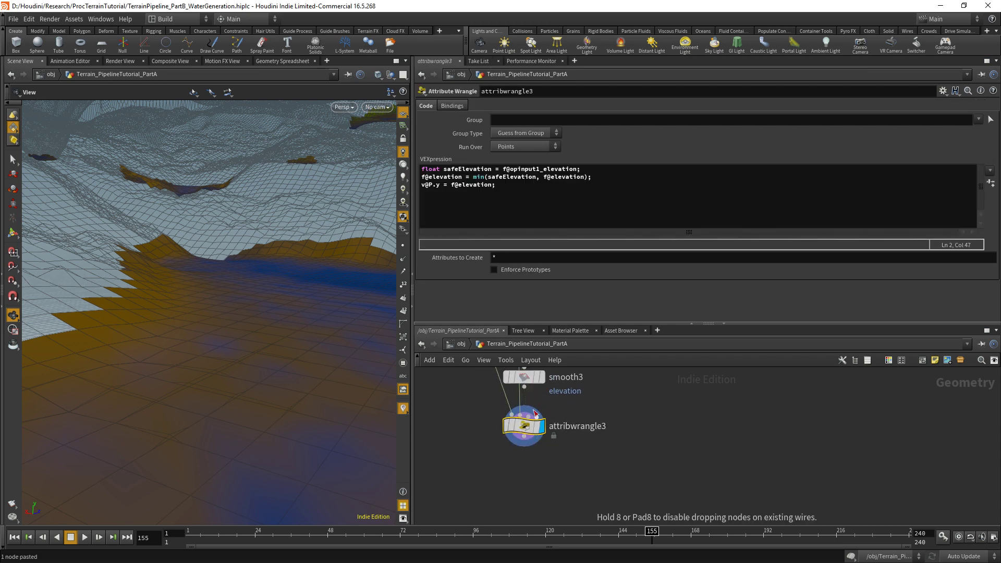
{"action": "left_click", "coordinate": [535, 414]}
{"action": "left_click", "coordinate": [524, 386]}
{"action": "left_click", "coordinate": [513, 413]}
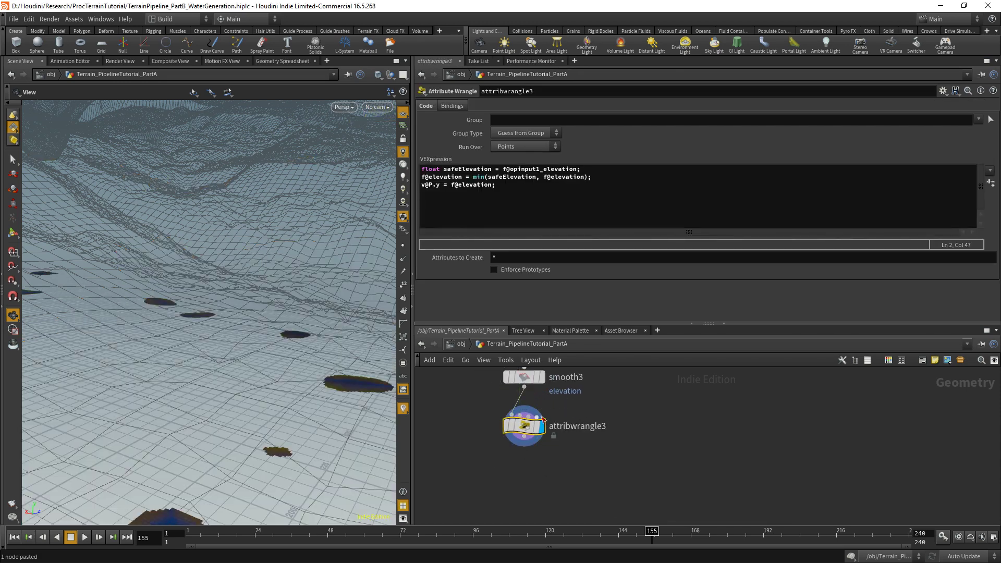
{"action": "left_click_drag", "start_coordinate": [529, 429], "coordinate": [529, 424]}
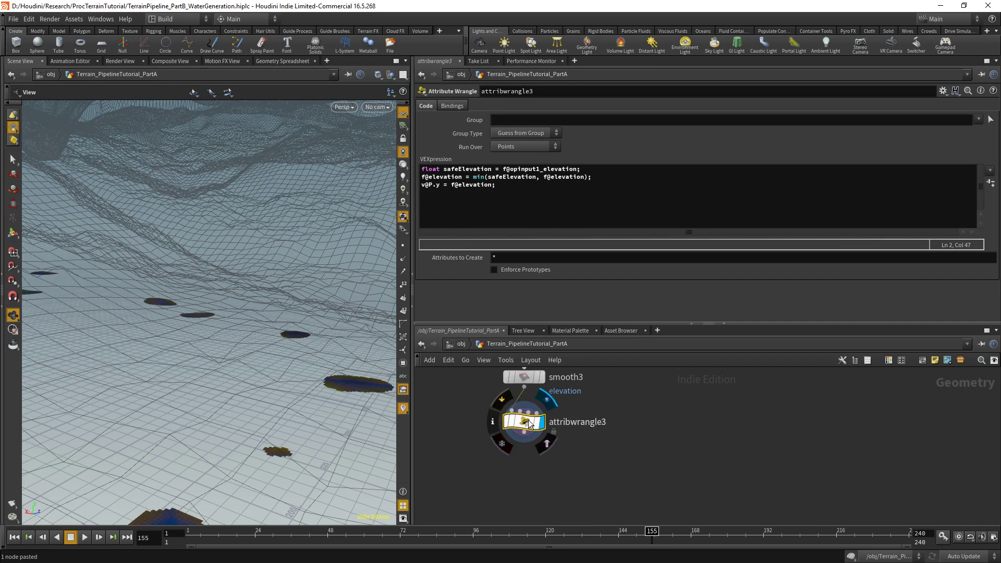
{"action": "left_click_drag", "start_coordinate": [498, 185], "coordinate": [421, 169]}
{"action": "left_click", "coordinate": [608, 175]}
{"action": "key", "text": "Delete"}
{"action": "key", "text": "Delete"}
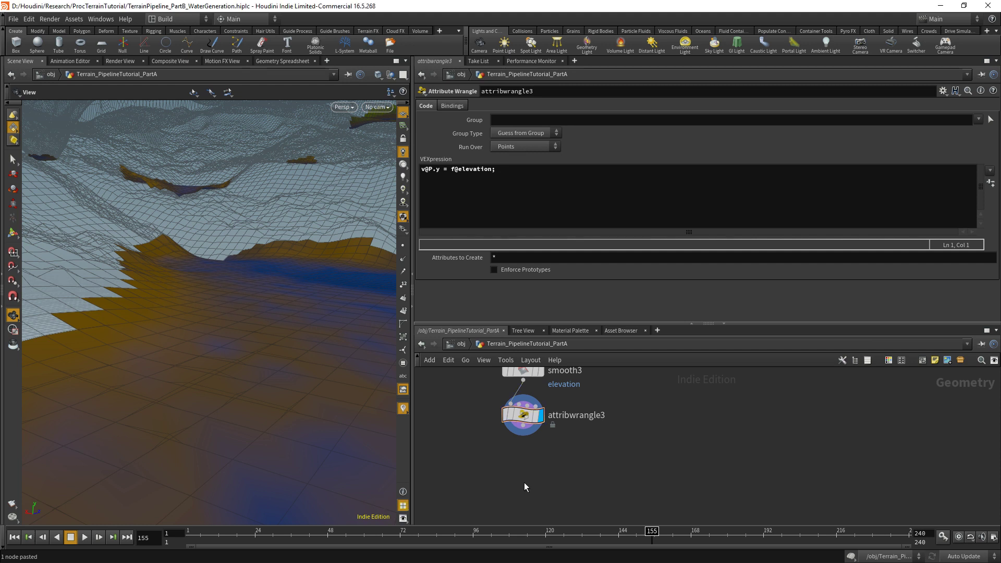
Step: Add a Facet node below attribwrangle3, connected to its output and displayed, with Post-Compute Normals enabled
{"action": "key", "text": "Tab"}
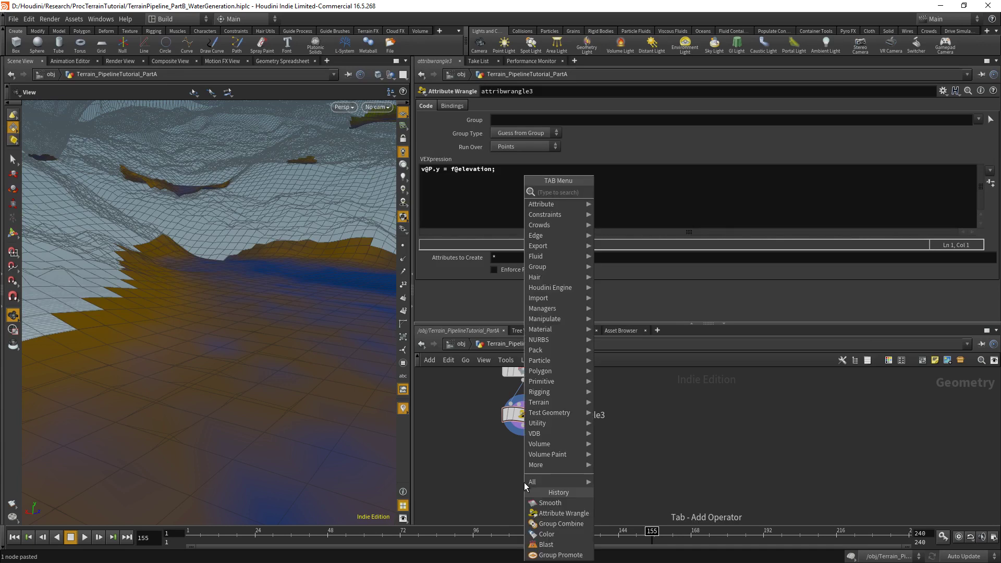
{"action": "type", "text": "null"}
{"action": "key", "text": "Return"}
{"action": "left_click", "coordinate": [524, 483]}
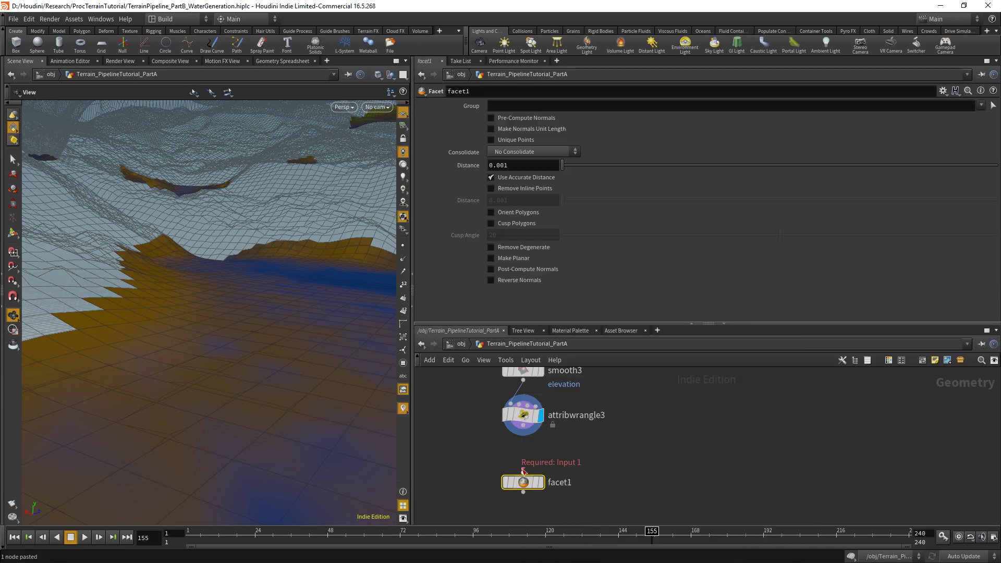
{"action": "left_click", "coordinate": [523, 427]}
{"action": "left_click", "coordinate": [524, 476]}
{"action": "left_click_drag", "start_coordinate": [524, 476], "coordinate": [524, 462]}
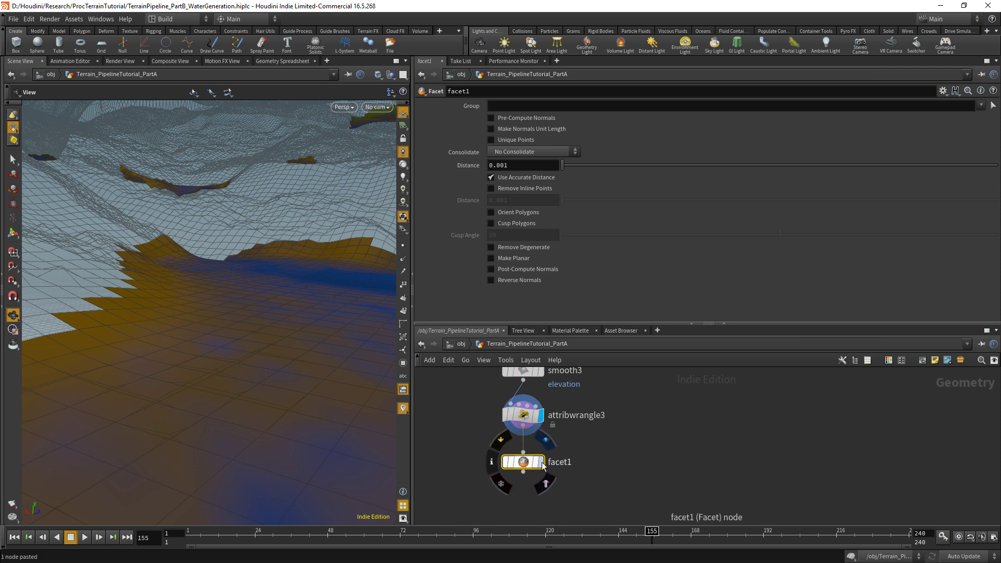
{"action": "left_click", "coordinate": [546, 439]}
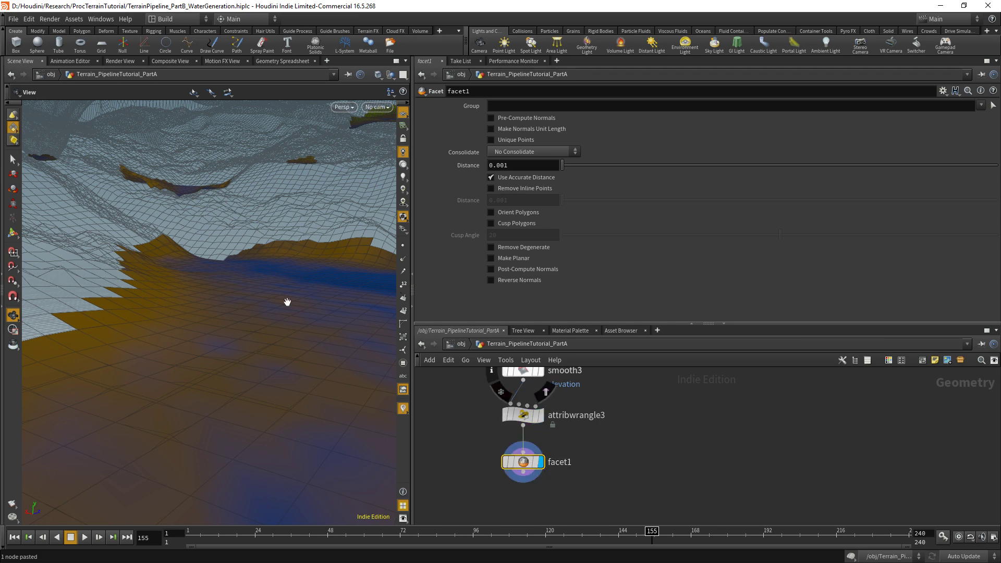
{"action": "left_click", "coordinate": [491, 269]}
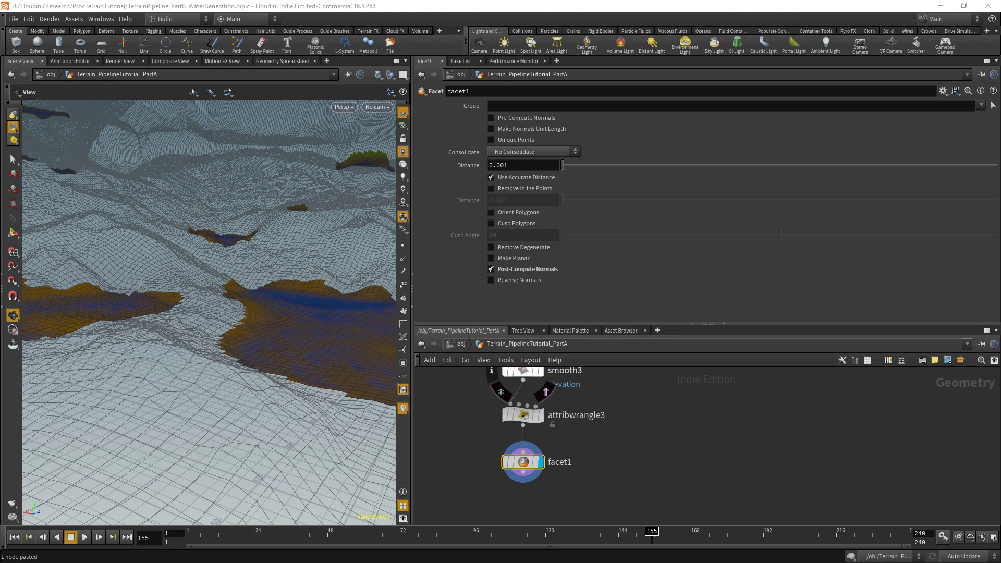
Step: Add a Color node below facet1, connect it to facet1's output, and display it
{"action": "middle_click_drag", "start_coordinate": [536, 505], "coordinate": [531, 473]}
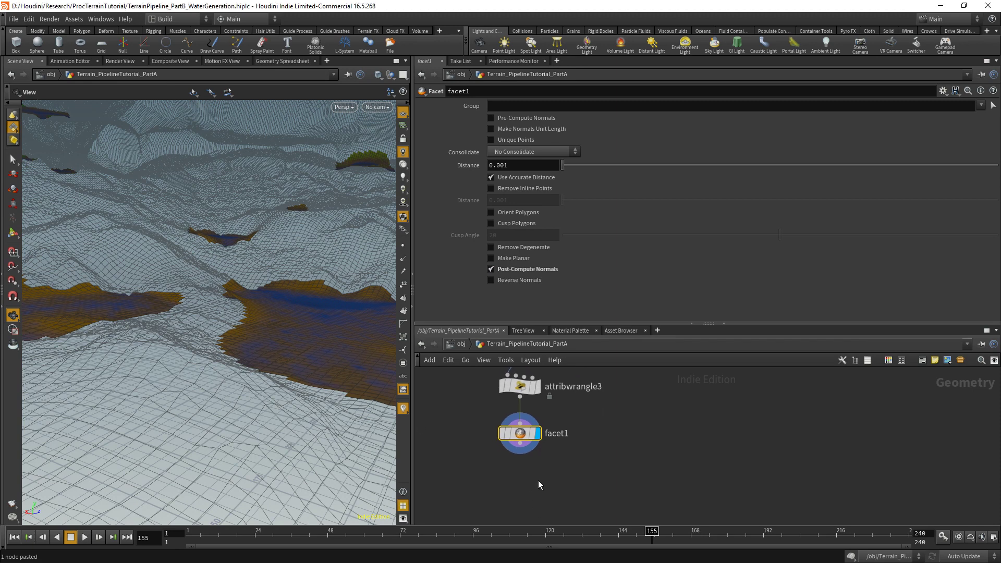
{"action": "left_click", "coordinate": [538, 480]}
{"action": "key", "text": "Tab"}
{"action": "type", "text": "null"}
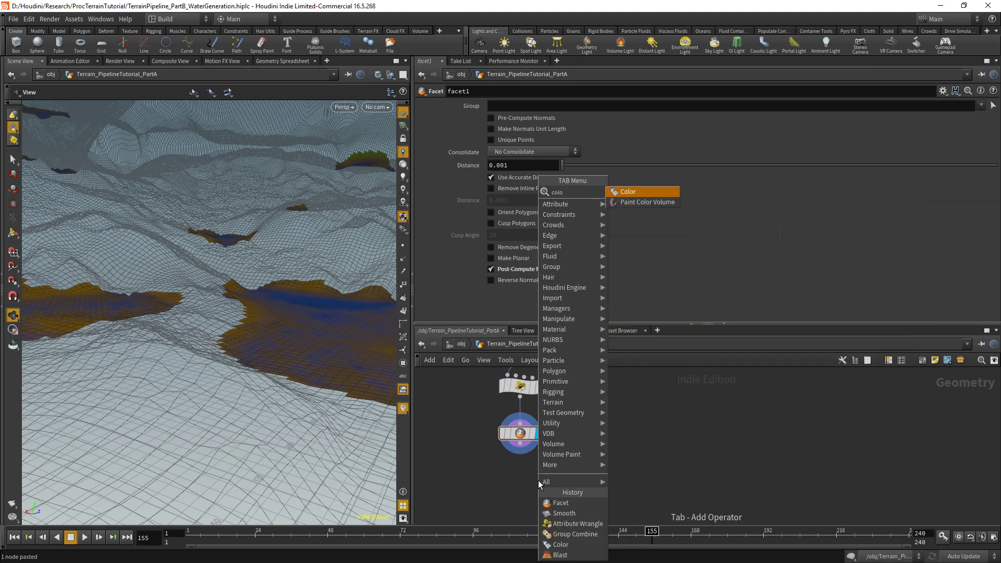
{"action": "key", "text": "Return"}
{"action": "left_click", "coordinate": [513, 486]}
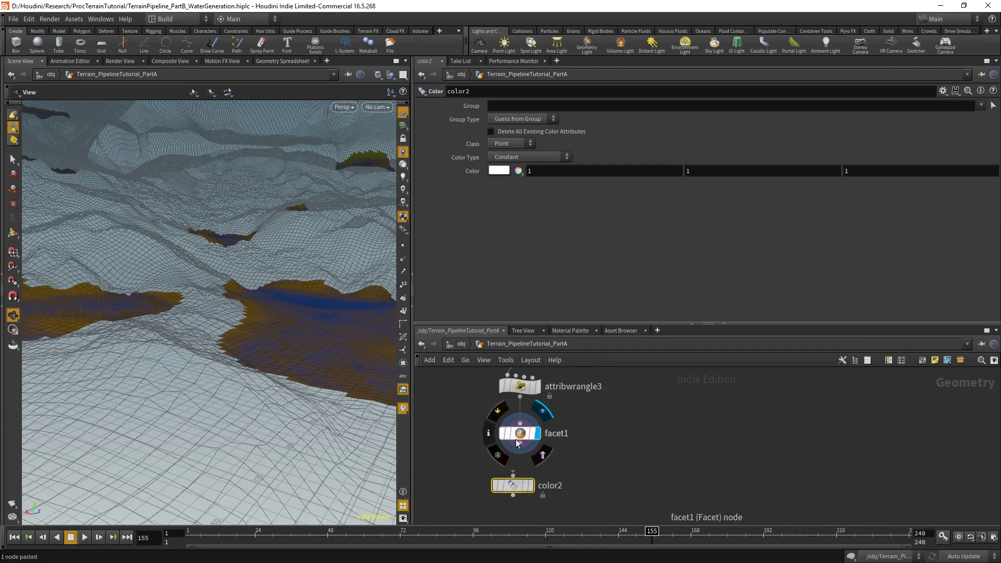
{"action": "left_click", "coordinate": [513, 475]}
{"action": "left_click", "coordinate": [514, 475]}
{"action": "left_click_drag", "start_coordinate": [515, 484], "coordinate": [521, 477]}
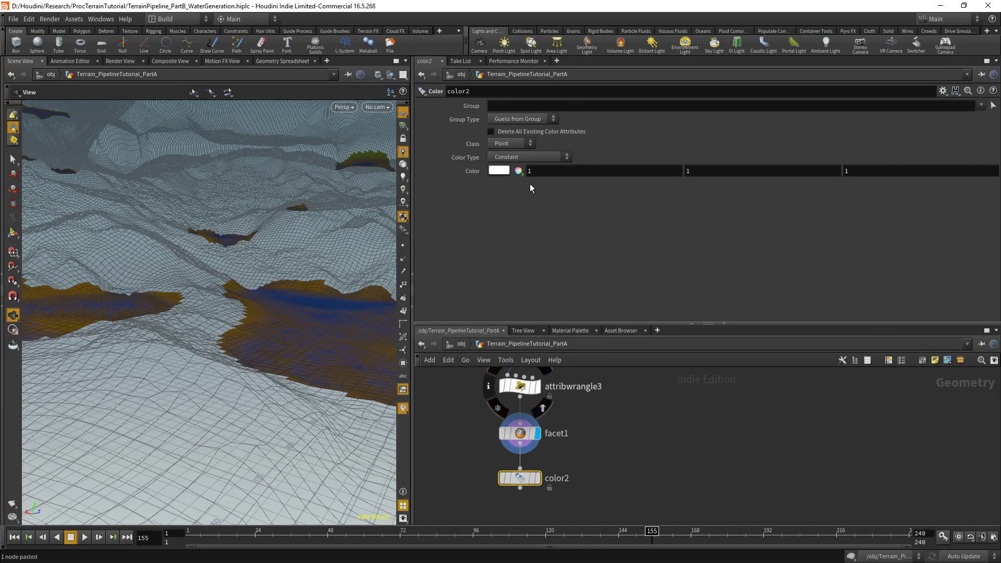
{"action": "left_click_drag", "start_coordinate": [363, 352], "coordinate": [362, 417]}
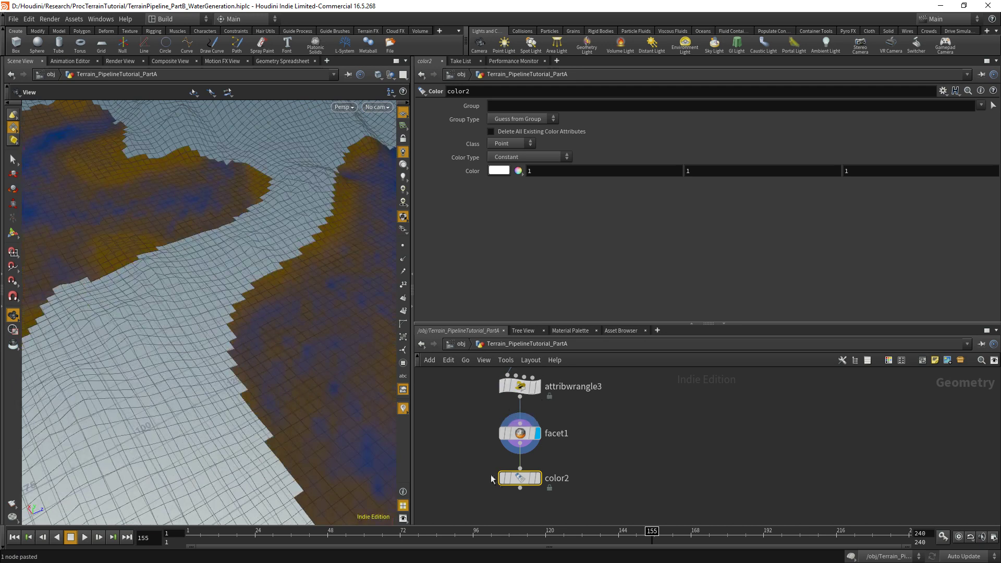
{"action": "left_click", "coordinate": [538, 479]}
{"action": "left_click_drag", "start_coordinate": [306, 365], "coordinate": [243, 387]}
{"action": "middle_click_drag", "start_coordinate": [243, 387], "coordinate": [229, 390]}
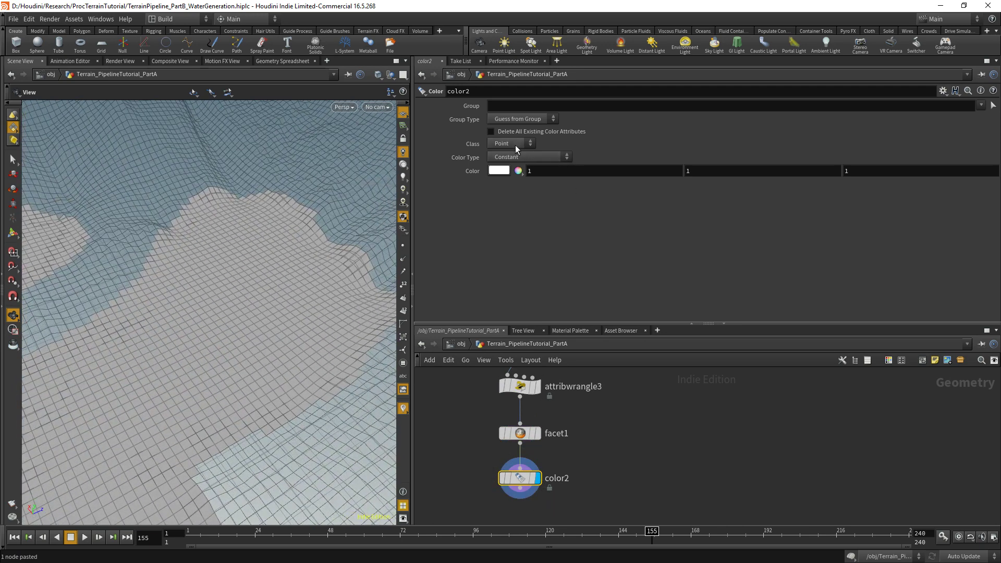
Step: Set color2's color to the dark blue sampled from facet1's displayed water (0, 0.0289912, 0.154152) and display color2
{"action": "left_click", "coordinate": [503, 170]}
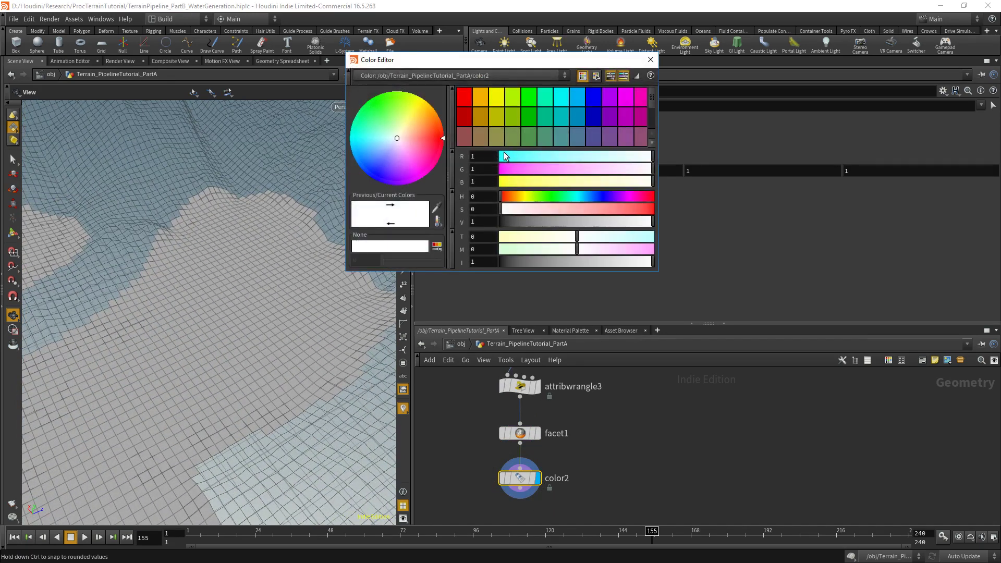
{"action": "left_click", "coordinate": [539, 436]}
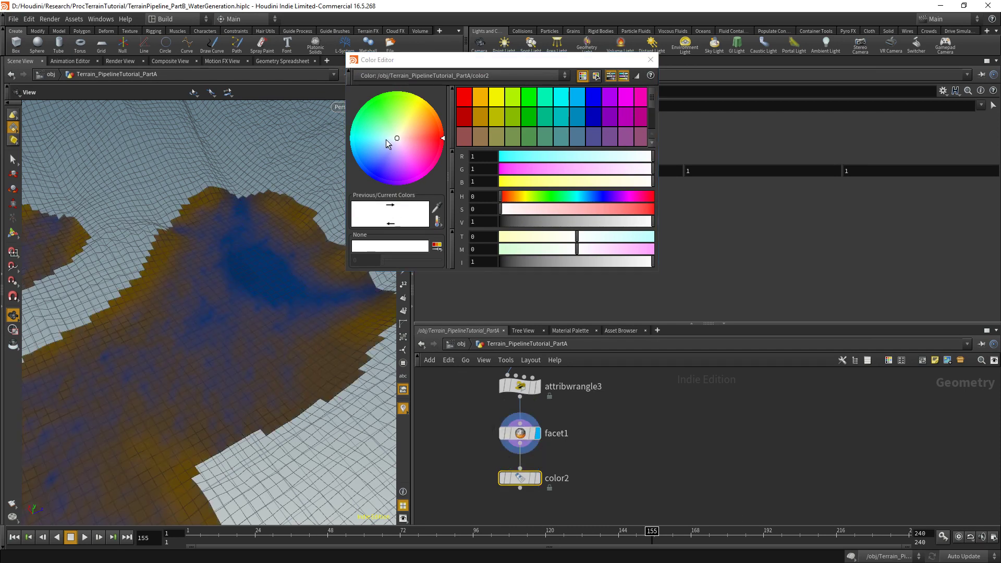
{"action": "left_click_drag", "start_coordinate": [437, 207], "coordinate": [259, 275]}
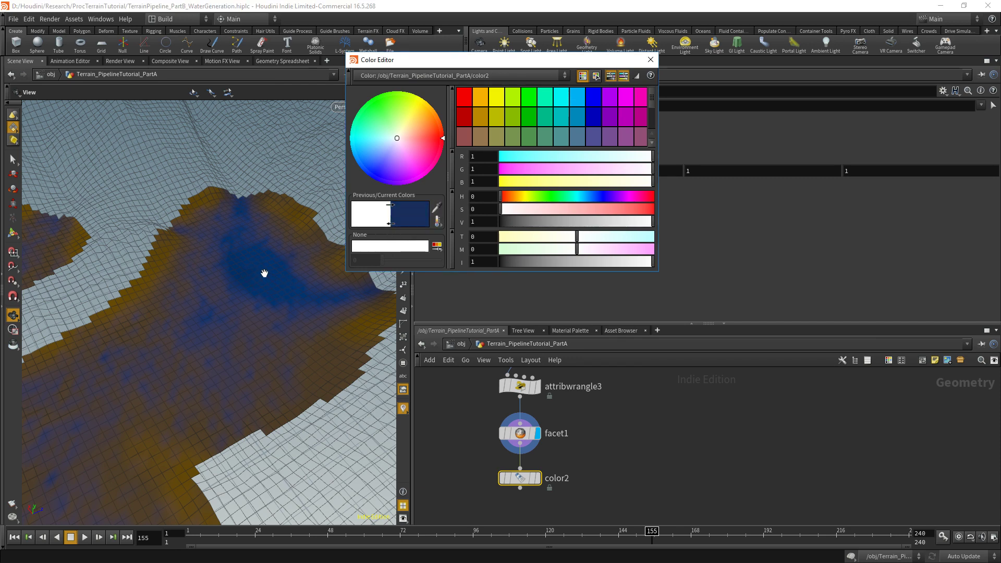
{"action": "left_click", "coordinate": [265, 275]}
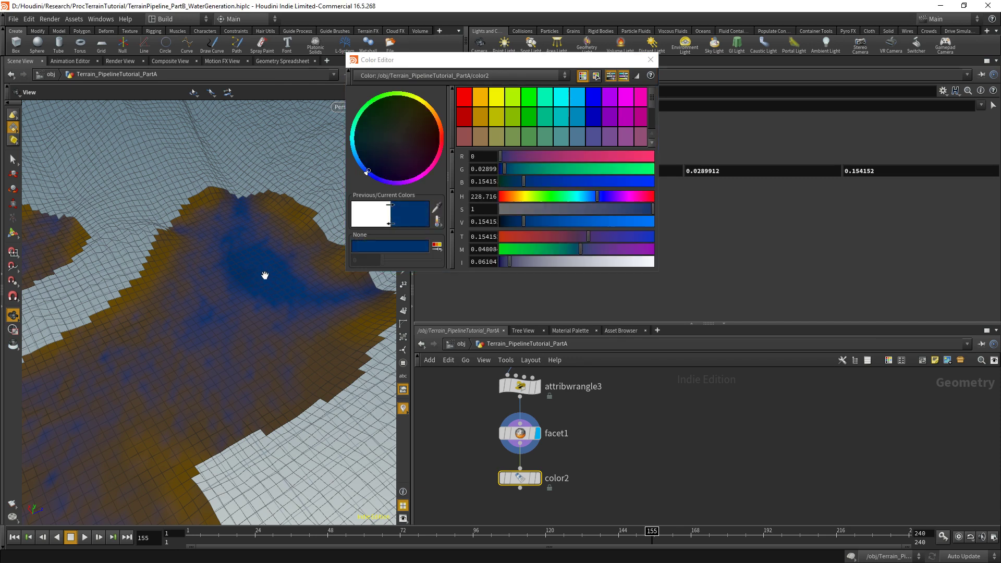
{"action": "left_click", "coordinate": [651, 60]}
{"action": "left_click", "coordinate": [538, 478]}
{"action": "left_click_drag", "start_coordinate": [251, 313], "coordinate": [259, 353]}
{"action": "scroll", "coordinate": [540, 428], "scroll_direction": "down", "scroll_amount": 5}
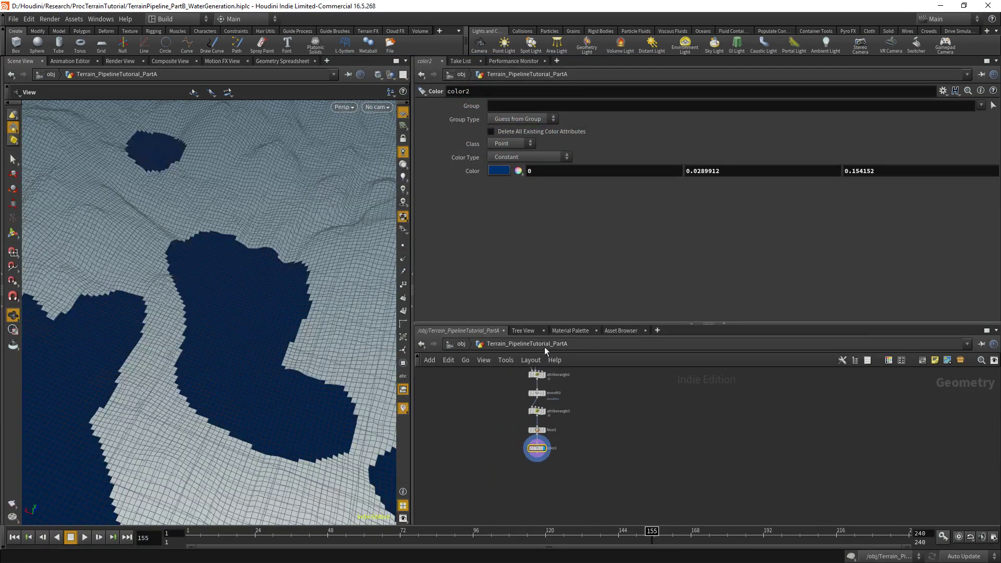
Step: Enlarge the network editor area and save the scene file
{"action": "left_click_drag", "start_coordinate": [518, 325], "coordinate": [518, 240]}
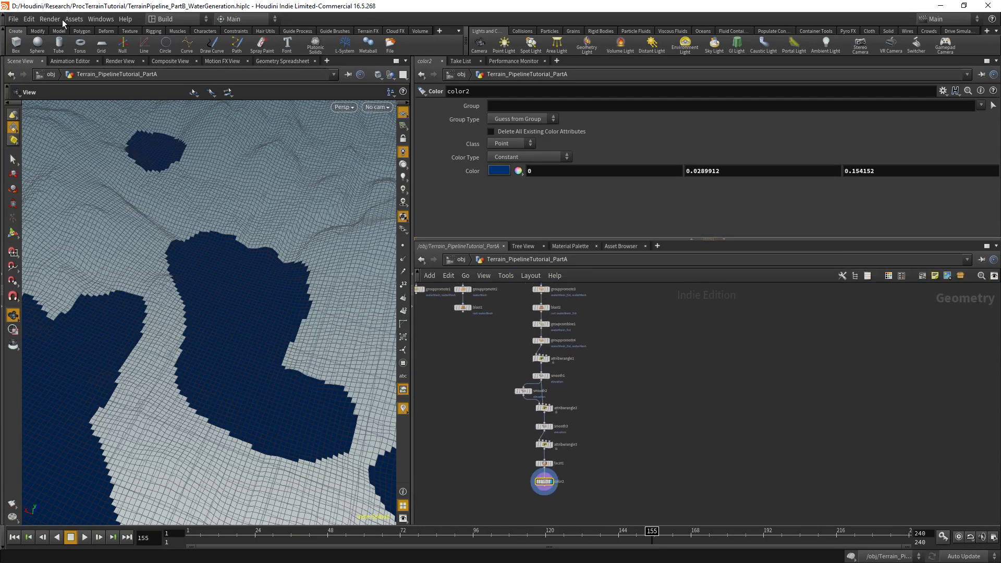
{"action": "left_click", "coordinate": [16, 21]}
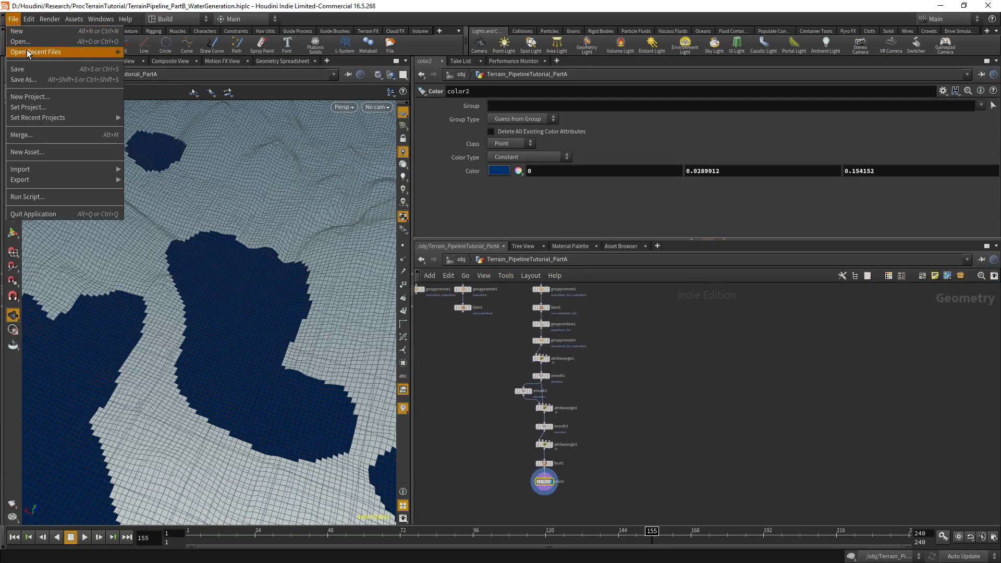
{"action": "left_click", "coordinate": [31, 79]}
Step: Add a Merge node combining cache_biomes_includingWater and color2, and display the merged result
{"action": "scroll", "coordinate": [470, 417], "scroll_direction": "down", "scroll_amount": 2}
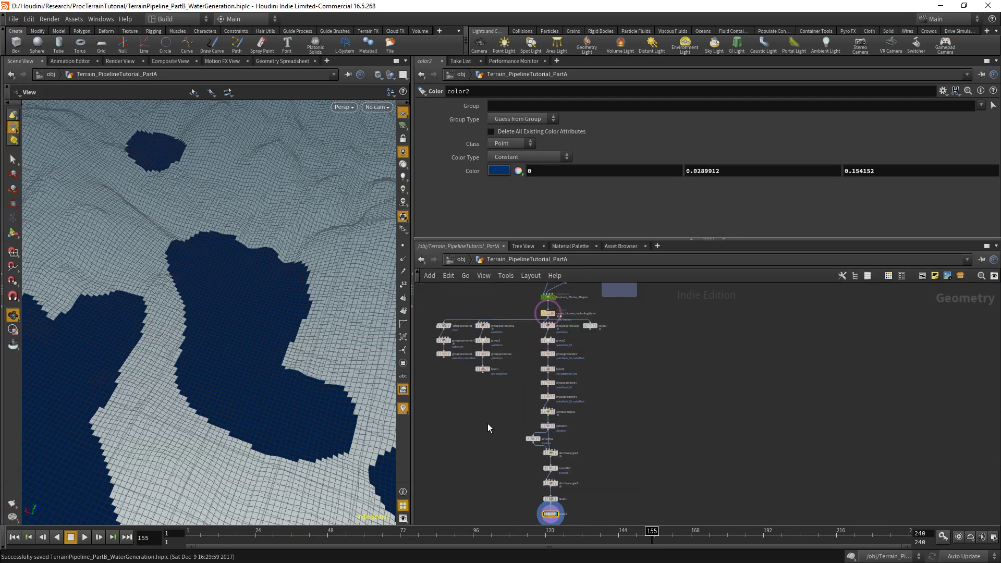
{"action": "key", "text": "Tab"}
{"action": "key", "text": "Right"}
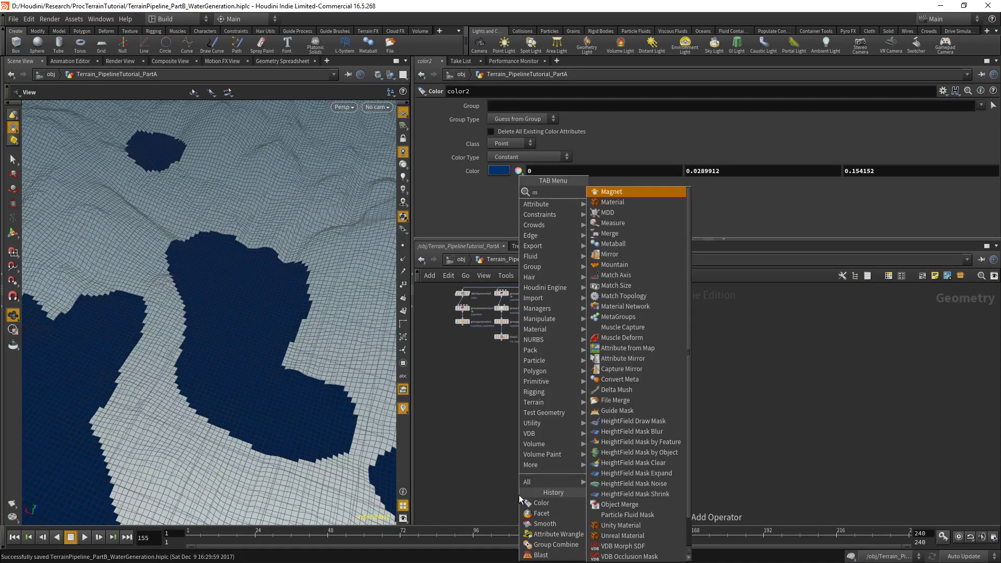
{"action": "key", "text": "Return"}
{"action": "left_click", "coordinate": [519, 496]}
{"action": "scroll", "coordinate": [518, 498], "scroll_direction": "up", "scroll_amount": 4}
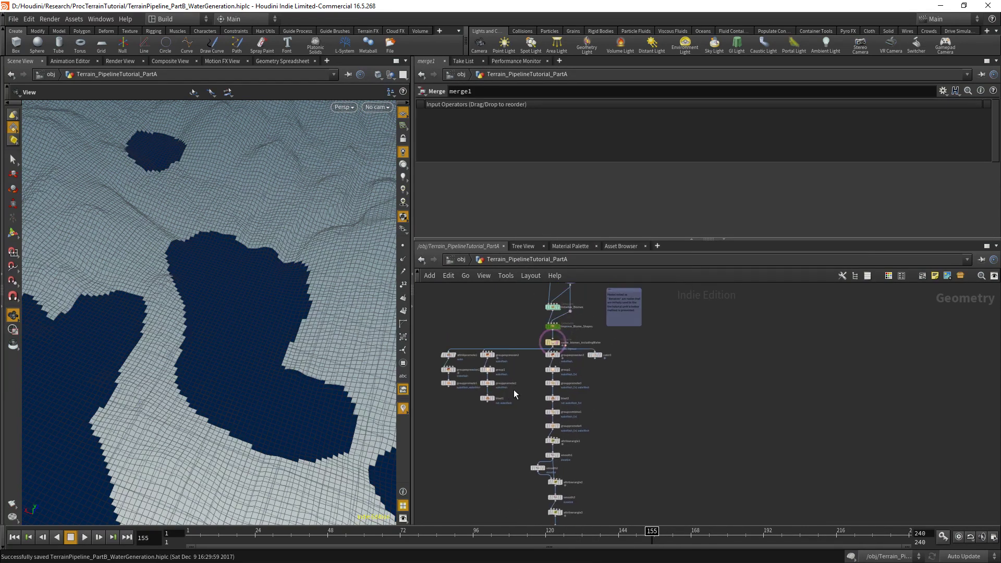
{"action": "left_click", "coordinate": [565, 353]}
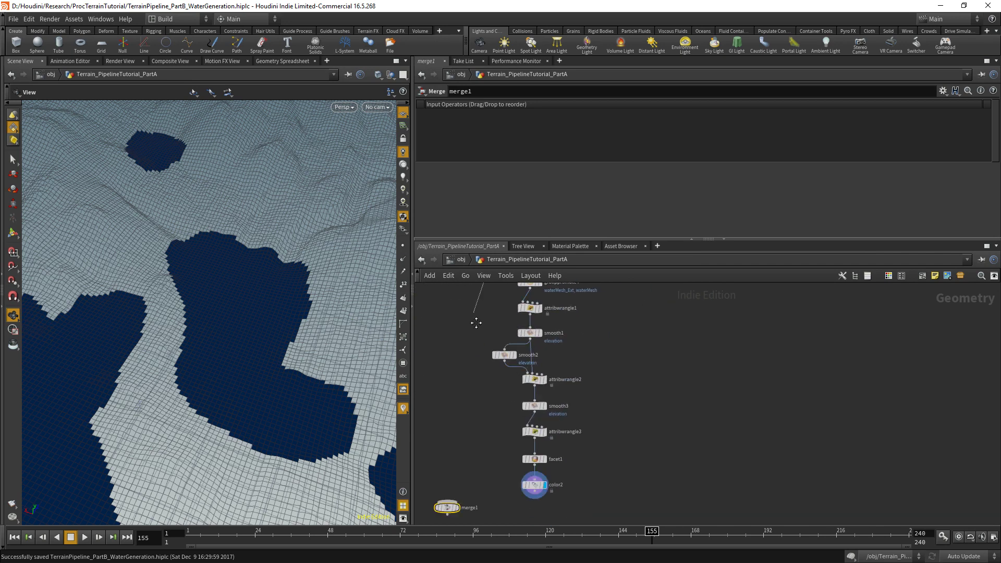
{"action": "left_click", "coordinate": [441, 452]}
{"action": "left_click", "coordinate": [532, 448]}
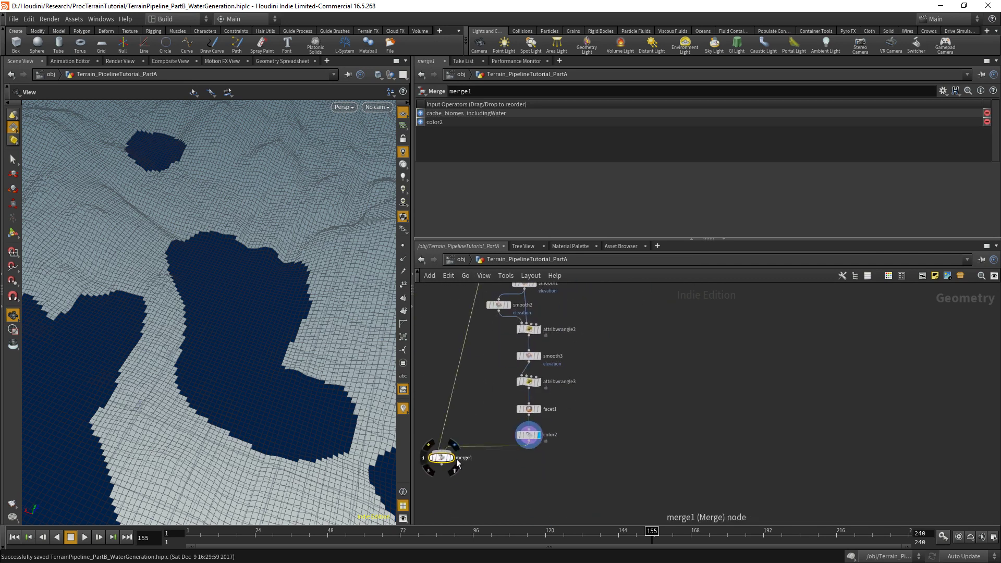
{"action": "left_click", "coordinate": [453, 462]}
{"action": "left_click", "coordinate": [455, 459]}
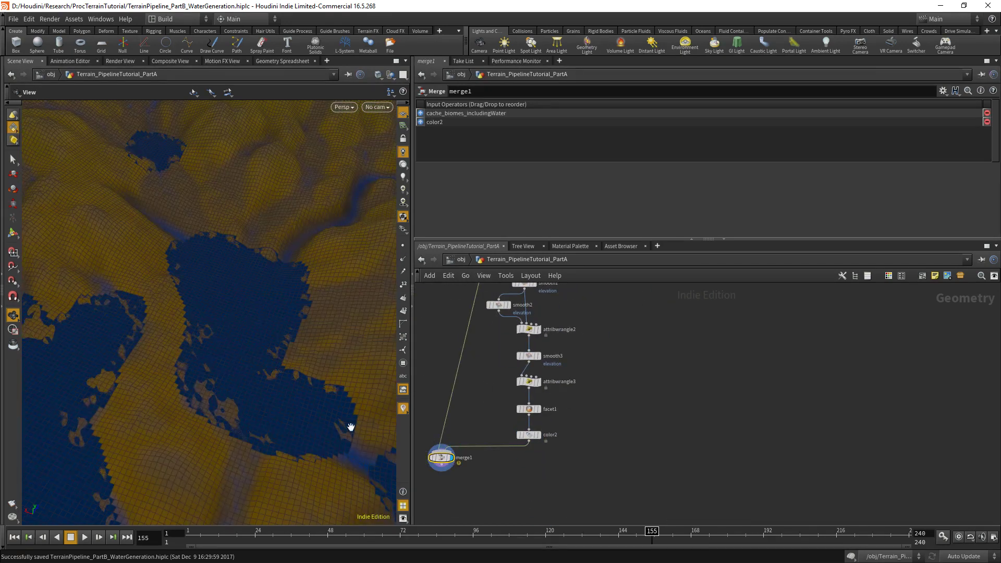
Step: Examine up close how the merged water surface meets the terrain along the shoreline
{"action": "left_click_drag", "start_coordinate": [351, 424], "coordinate": [286, 349]}
{"action": "left_click_drag", "start_coordinate": [302, 271], "coordinate": [292, 335]}
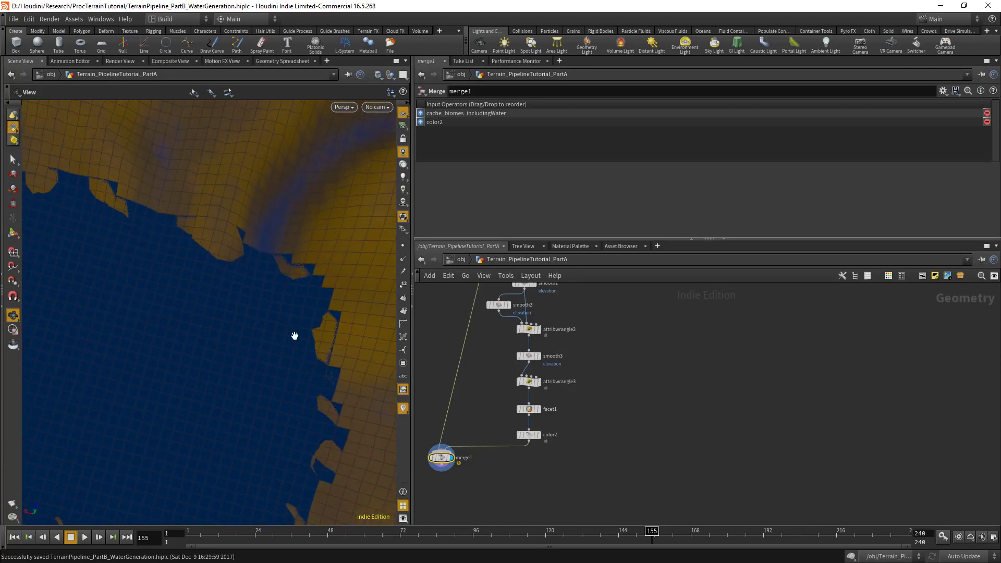
{"action": "left_click_drag", "start_coordinate": [293, 291], "coordinate": [256, 377]}
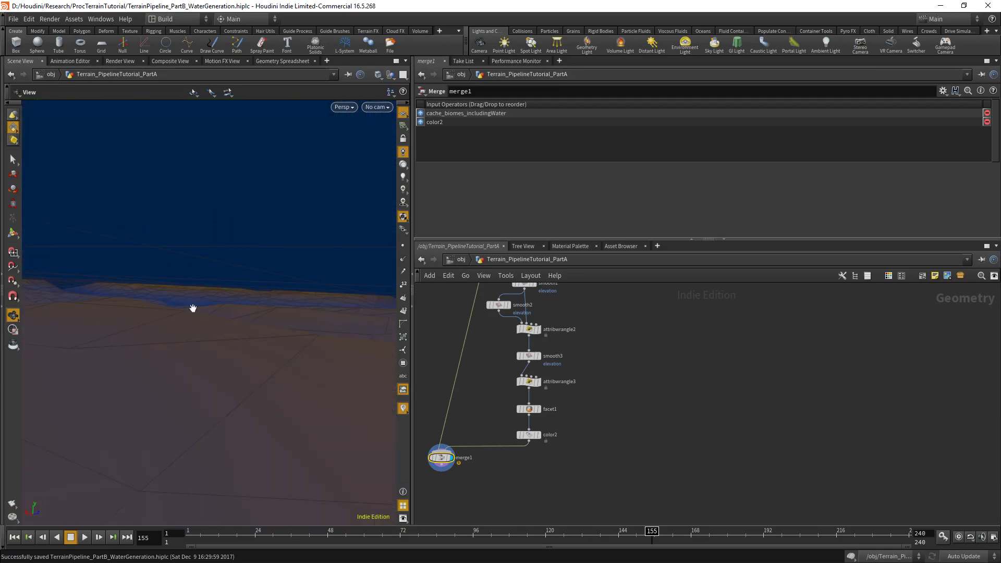
{"action": "left_click_drag", "start_coordinate": [193, 308], "coordinate": [193, 354]}
{"action": "left_click_drag", "start_coordinate": [238, 272], "coordinate": [259, 311]}
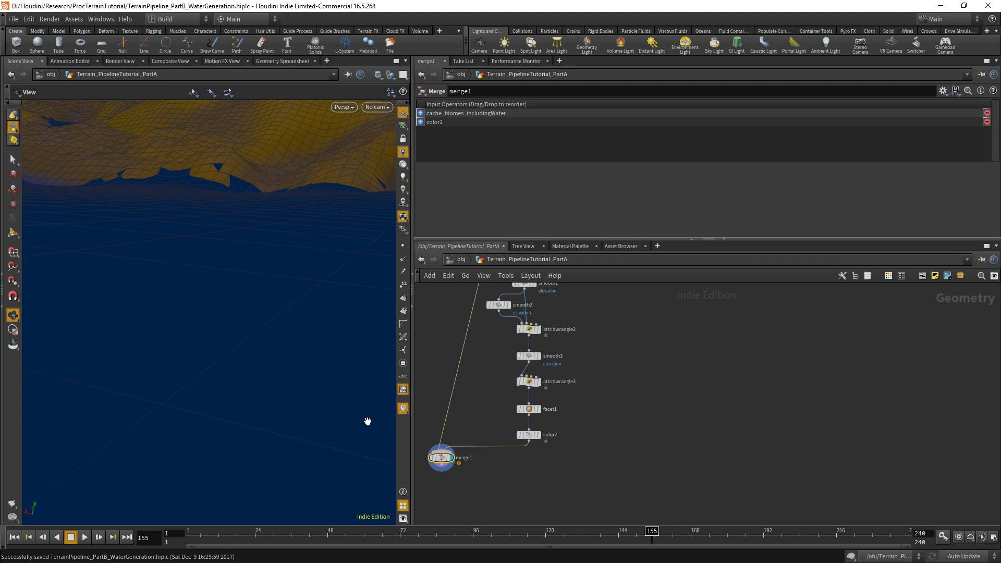
{"action": "middle_click_drag", "start_coordinate": [539, 457], "coordinate": [590, 396]}
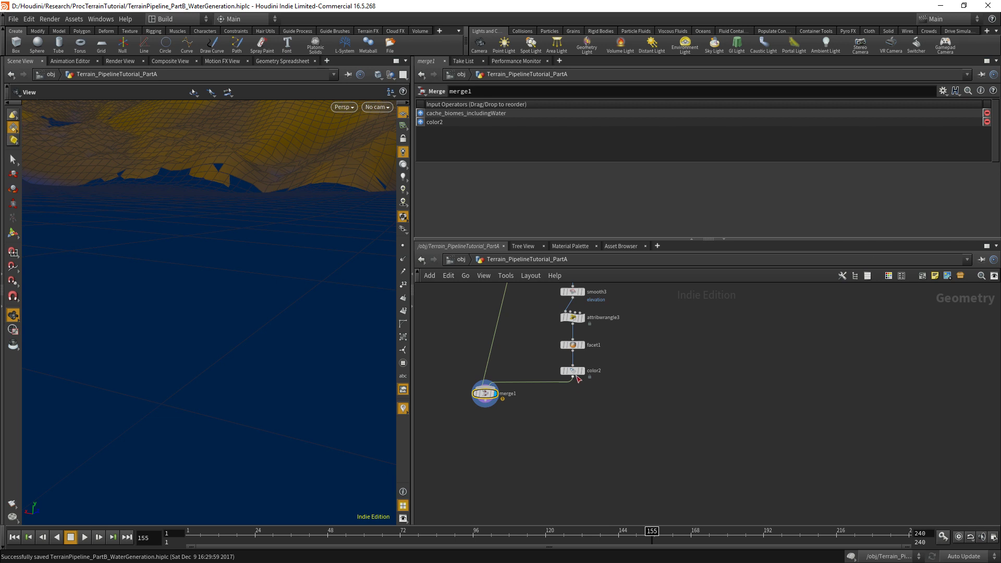
{"action": "left_click", "coordinate": [575, 371]}
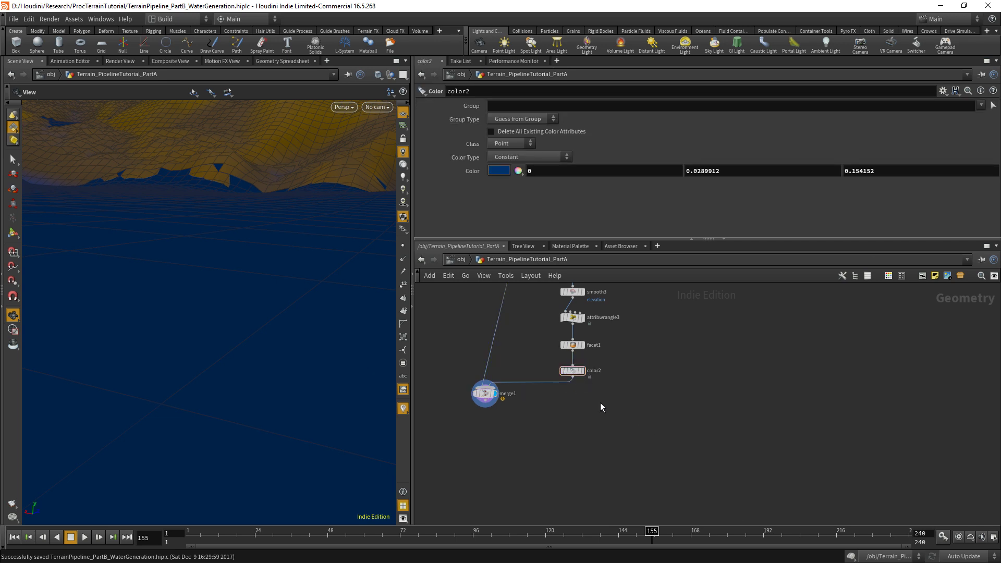
{"action": "key", "text": "Tab"}
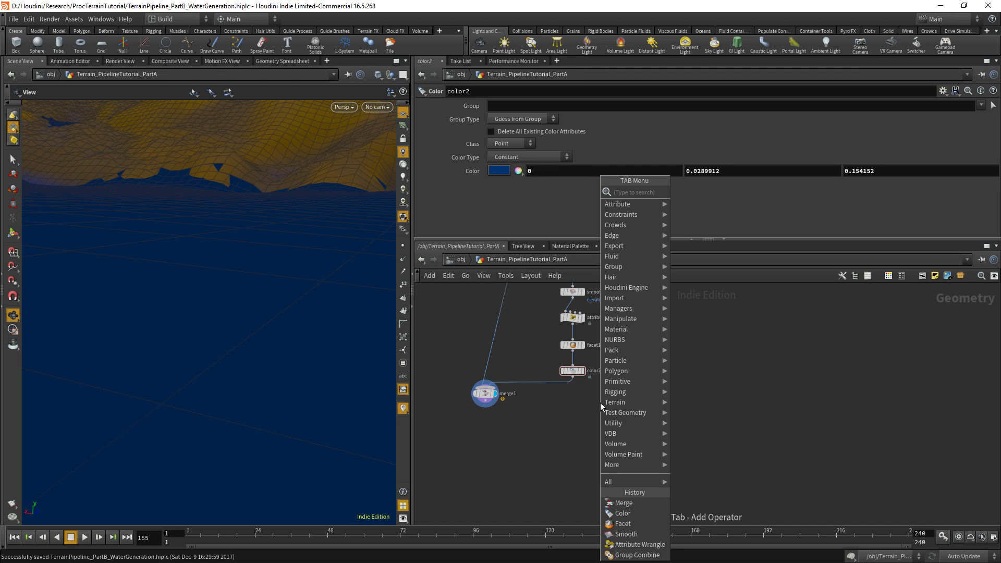
{"action": "type", "text": "file"}
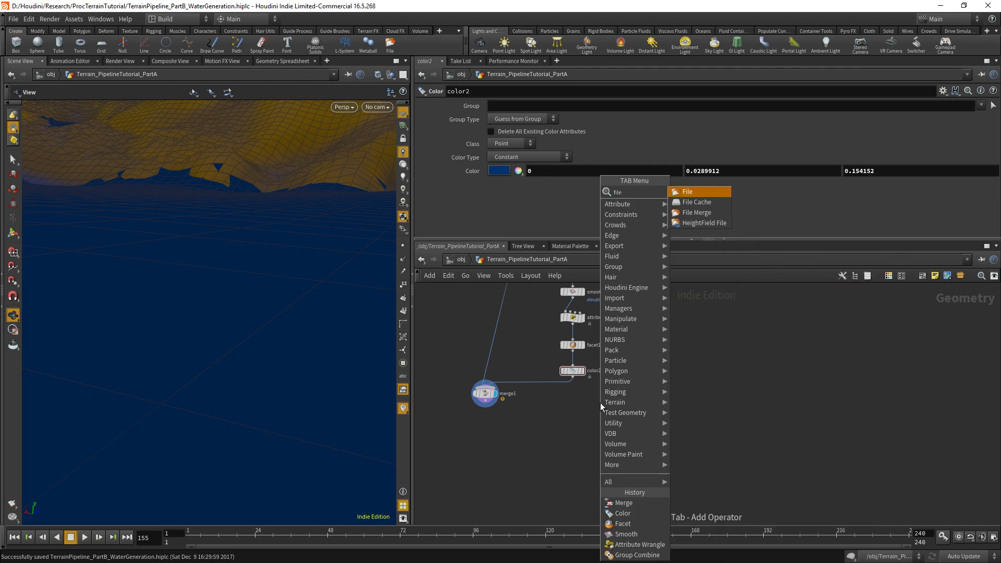
{"action": "key", "text": "Down"}
{"action": "key", "text": "Return"}
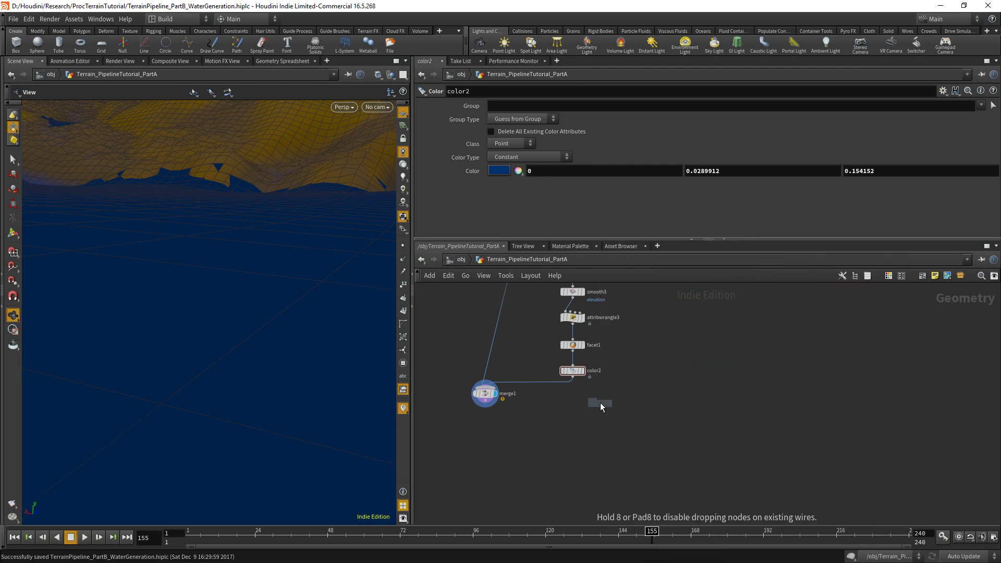
{"action": "left_click", "coordinate": [598, 402]}
{"action": "left_click", "coordinate": [573, 379]}
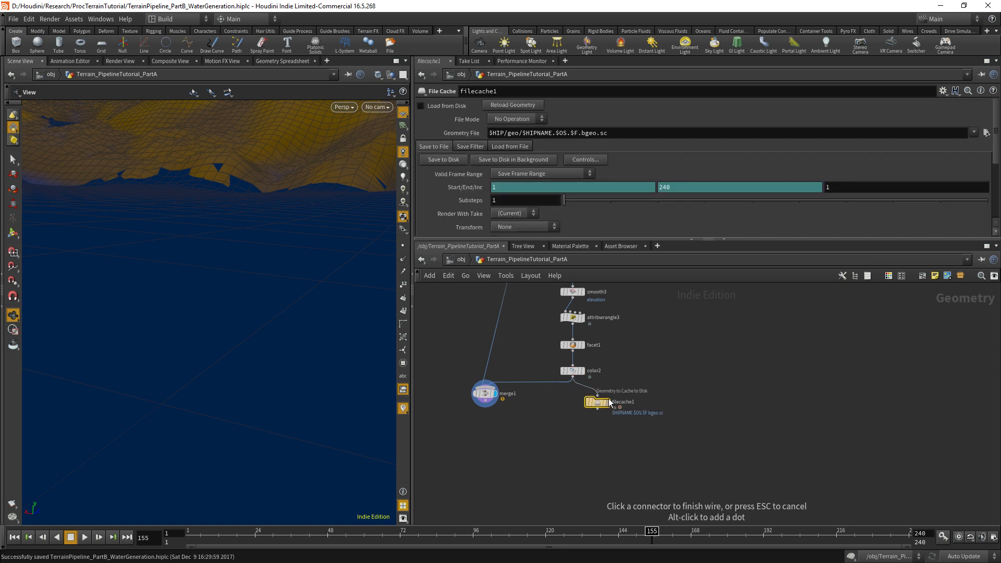
{"action": "left_click", "coordinate": [664, 376]}
{"action": "left_click_drag", "start_coordinate": [668, 372], "coordinate": [592, 438]}
{"action": "key", "text": "Delete"}
Step: Copy the existing cache_biomes_includingWater File Cache node
{"action": "scroll", "coordinate": [646, 339], "scroll_direction": "down", "scroll_amount": 3}
{"action": "middle_click_drag", "start_coordinate": [643, 304], "coordinate": [626, 420]}
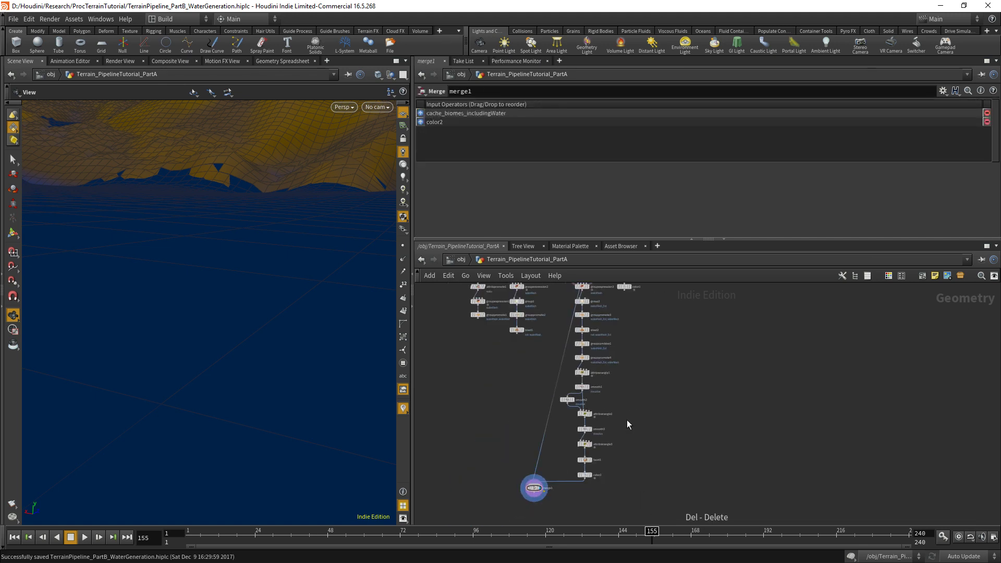
{"action": "middle_click_drag", "start_coordinate": [627, 367], "coordinate": [627, 431]}
{"action": "scroll", "coordinate": [596, 331], "scroll_direction": "up", "scroll_amount": 2}
{"action": "left_click_drag", "start_coordinate": [530, 337], "coordinate": [593, 361]}
{"action": "key", "text": "ctrl+c"}
Step: Paste the copied File Cache node and place it directly below color2, with color2 as its input
{"action": "middle_click_drag", "start_coordinate": [656, 474], "coordinate": [605, 323]}
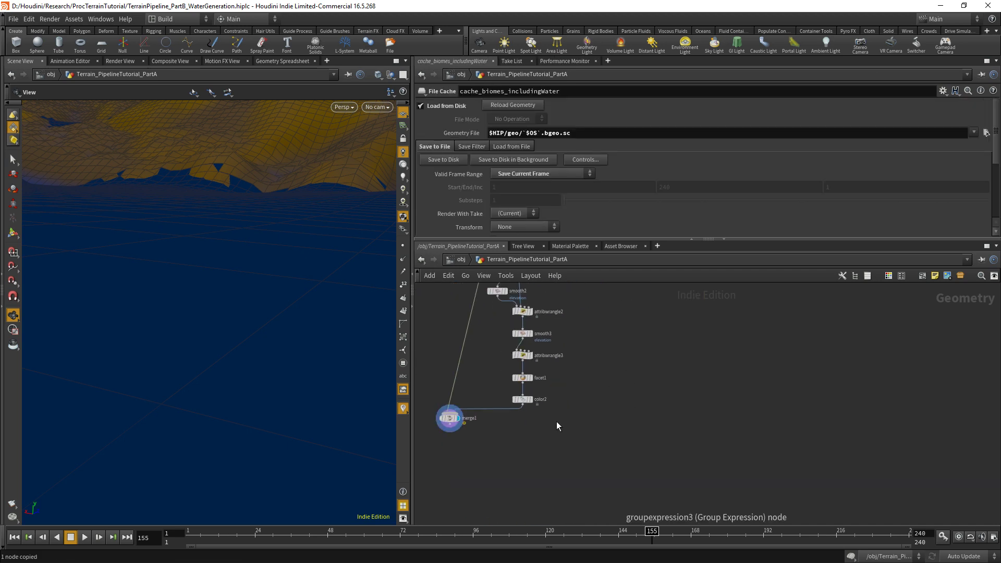
{"action": "key", "text": "ctrl+v"}
{"action": "left_click_drag", "start_coordinate": [596, 397], "coordinate": [547, 450]}
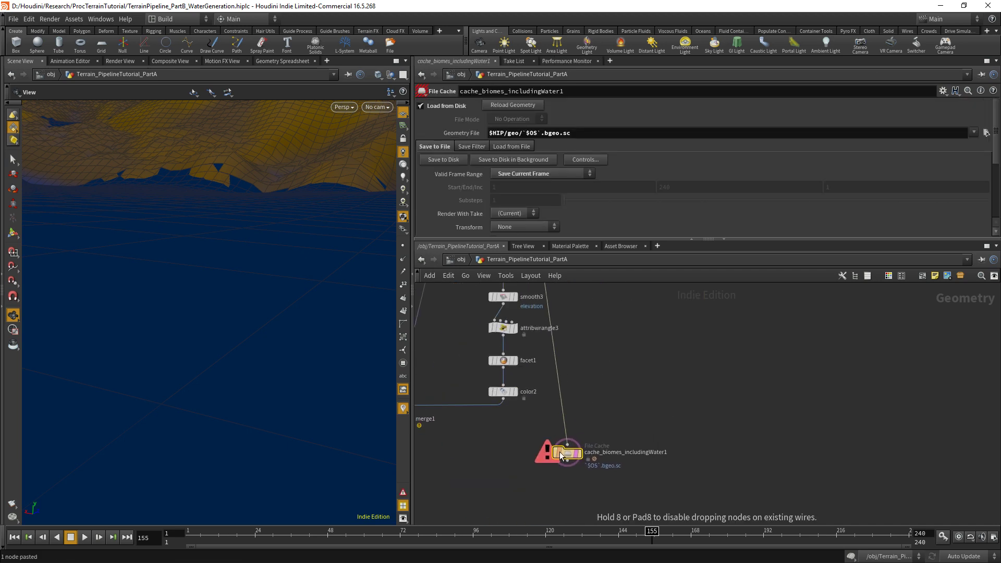
{"action": "scroll", "coordinate": [508, 409], "scroll_direction": "up", "scroll_amount": 3}
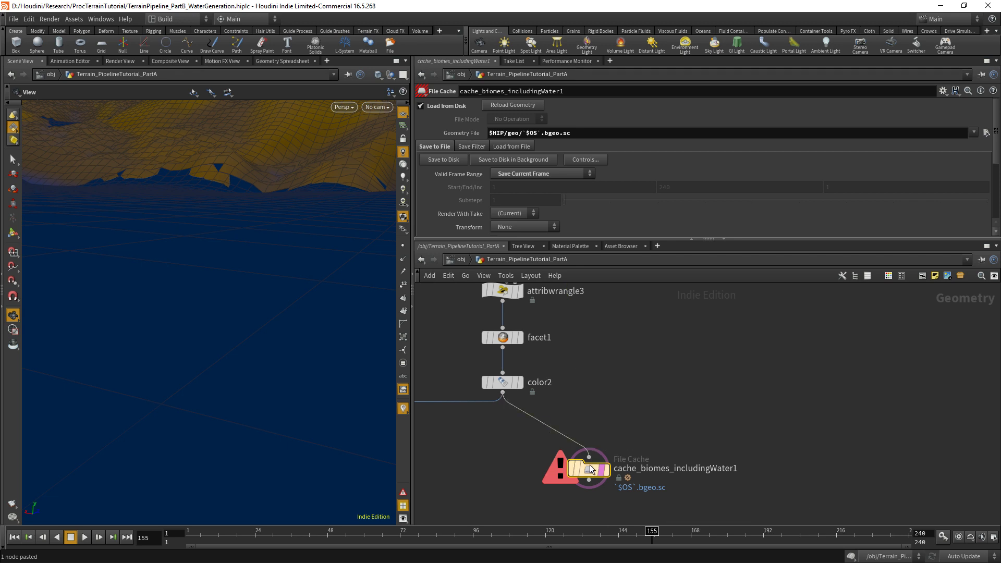
{"action": "left_click_drag", "start_coordinate": [594, 473], "coordinate": [507, 429]}
{"action": "scroll", "coordinate": [507, 429], "scroll_direction": "down", "scroll_amount": 2}
{"action": "middle_click_drag", "start_coordinate": [508, 433], "coordinate": [542, 440]}
Step: Rename the pasted File Cache node as cache_waterMesh
{"action": "double_click", "coordinate": [584, 433]}
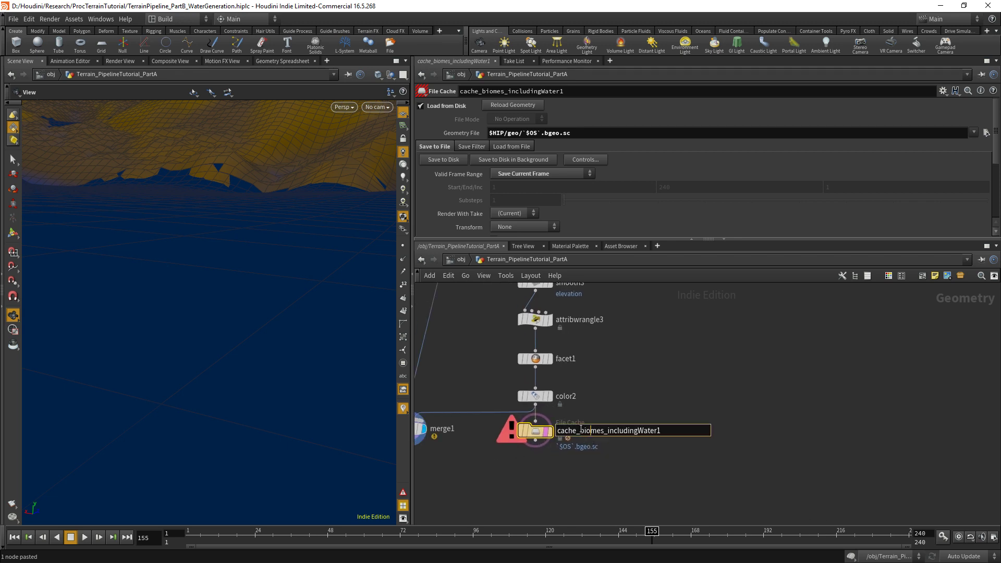
{"action": "left_click_drag", "start_coordinate": [581, 431], "coordinate": [684, 423]}
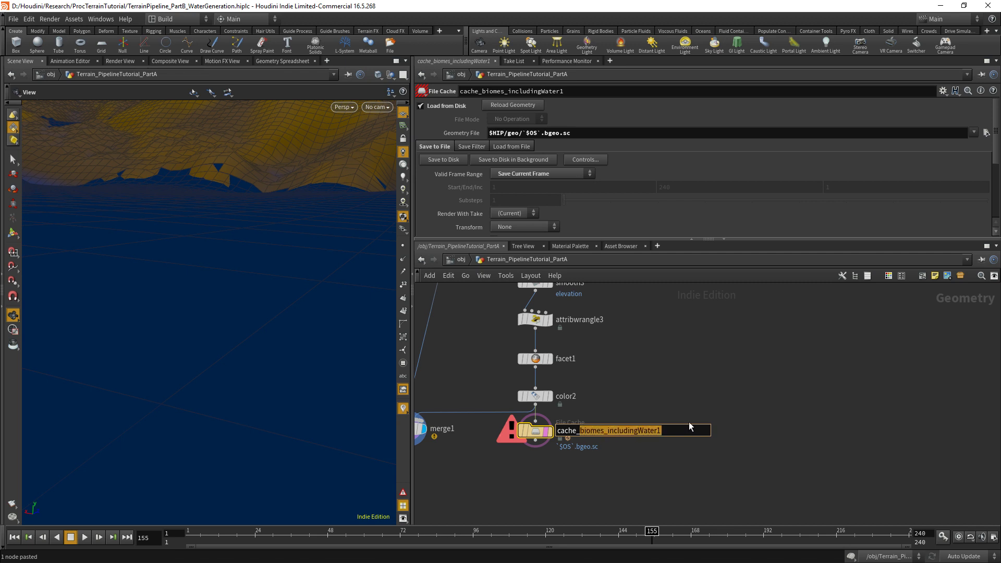
{"action": "type", "text": "W"}
{"action": "key", "text": "BackSpace"}
{"action": "type", "text": "water"}
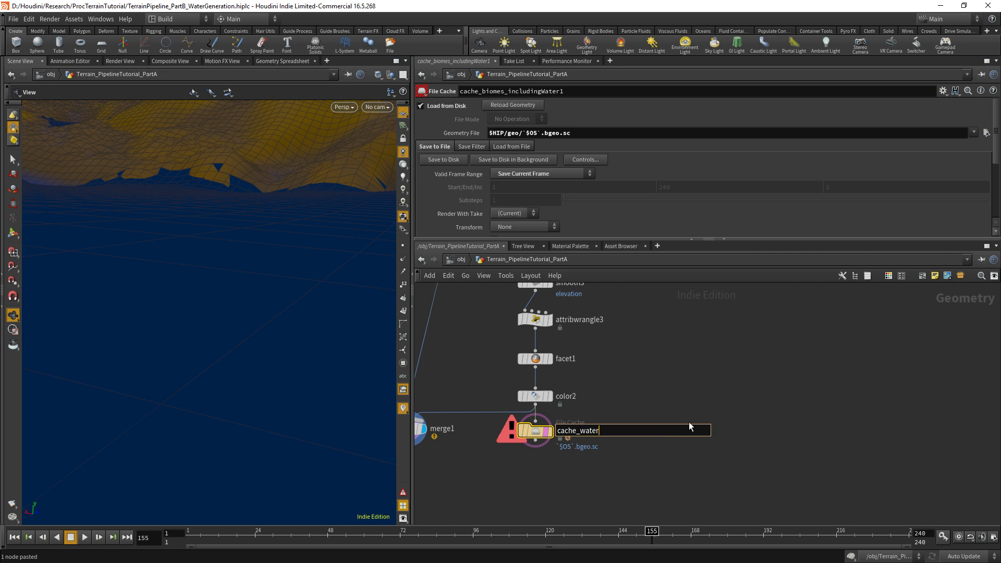
{"action": "type", "text": "Mesh"}
{"action": "key", "text": "Return"}
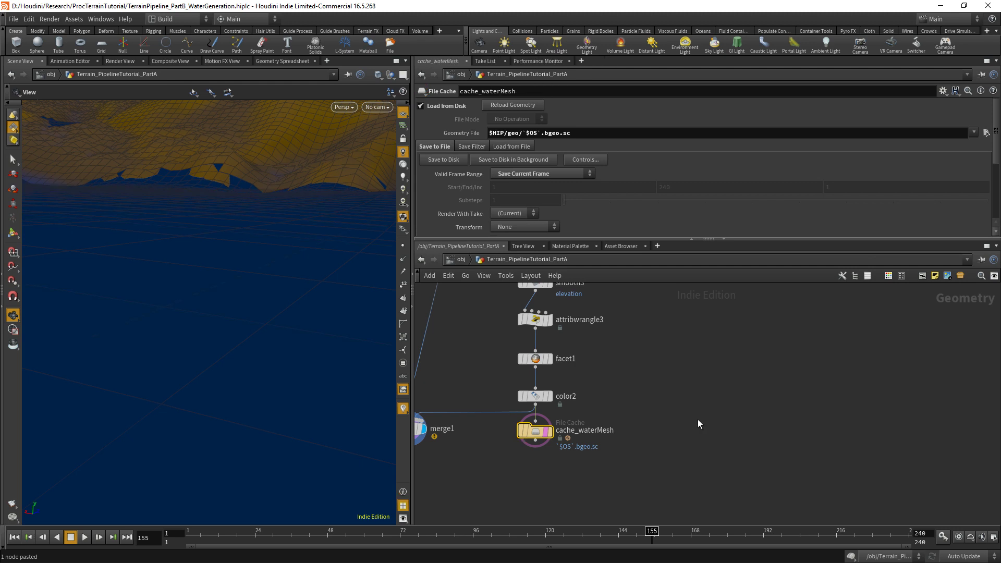
Step: Display cache_waterMesh, save its geometry to disk and view the cached water surface from several angles
{"action": "left_click", "coordinate": [547, 431]}
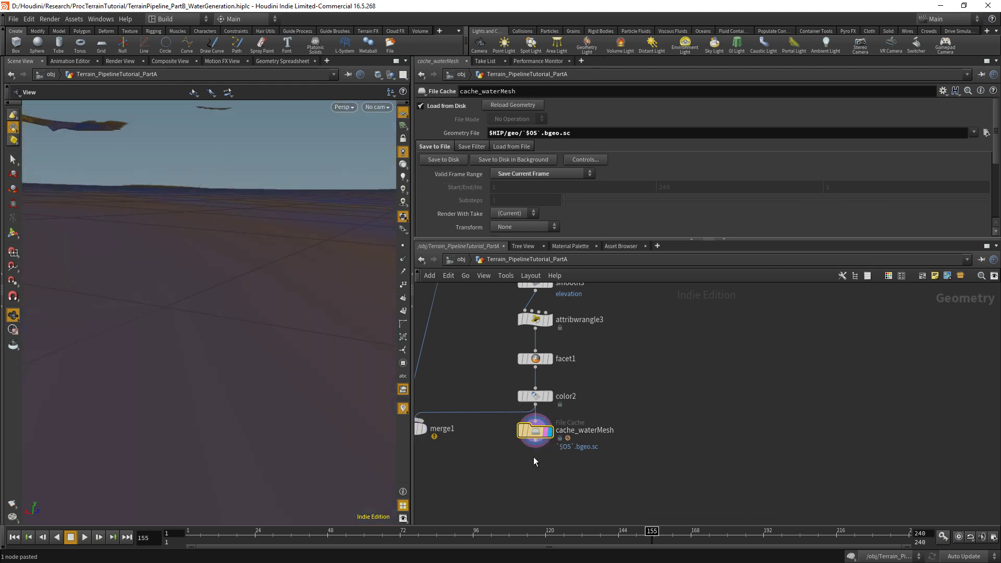
{"action": "left_click", "coordinate": [443, 160]}
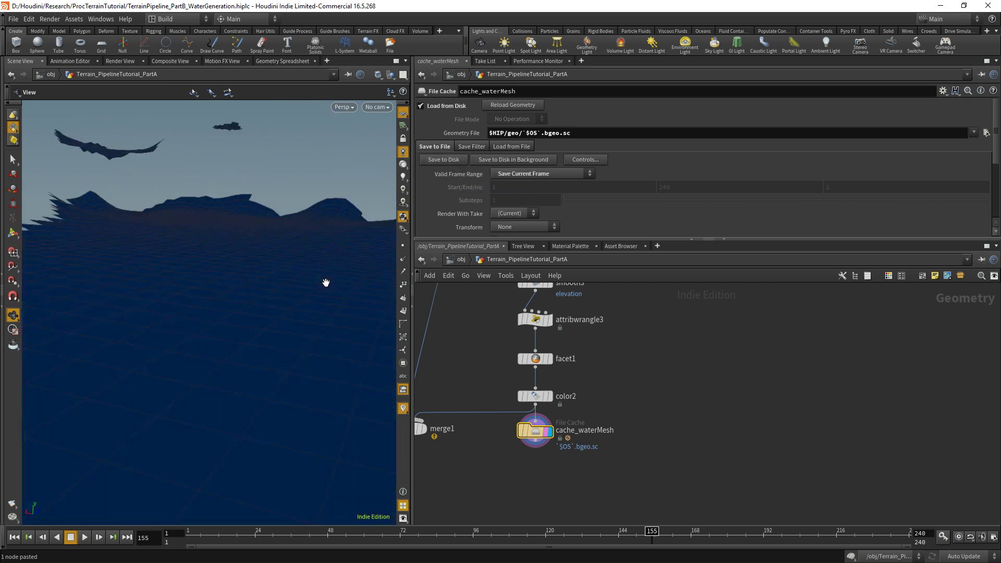
{"action": "left_click_drag", "start_coordinate": [325, 283], "coordinate": [261, 286]}
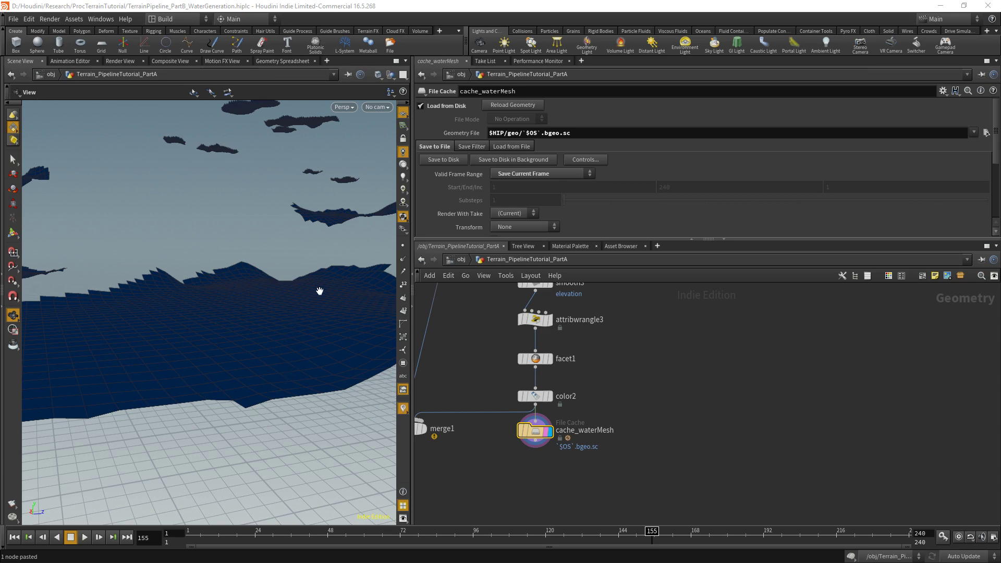
{"action": "left_click_drag", "start_coordinate": [142, 277], "coordinate": [24, 297]}
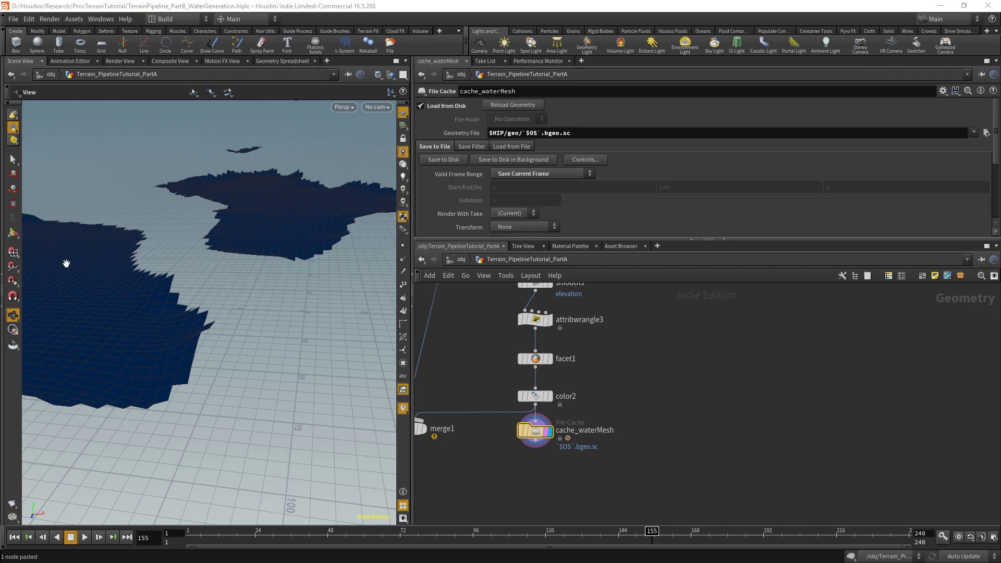
Step: Set smooth1's Constrained Boundary to None, keeping waterMesh_Ext as its constrained points
{"action": "middle_click_drag", "start_coordinate": [730, 373], "coordinate": [702, 452]}
{"action": "middle_click_drag", "start_coordinate": [639, 394], "coordinate": [678, 461]}
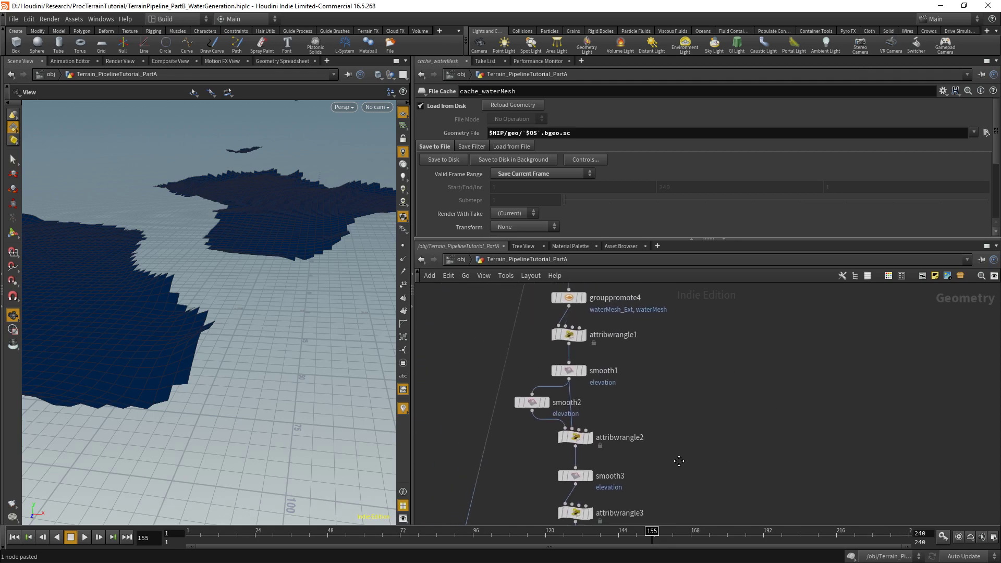
{"action": "left_click_drag", "start_coordinate": [293, 244], "coordinate": [324, 220]}
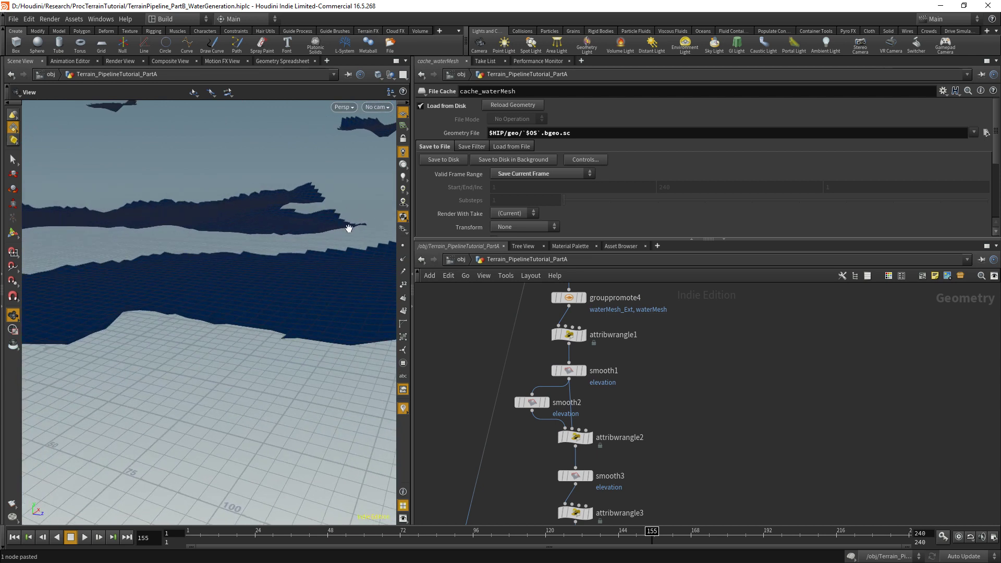
{"action": "middle_click_drag", "start_coordinate": [652, 369], "coordinate": [632, 344]}
{"action": "left_click", "coordinate": [548, 346]}
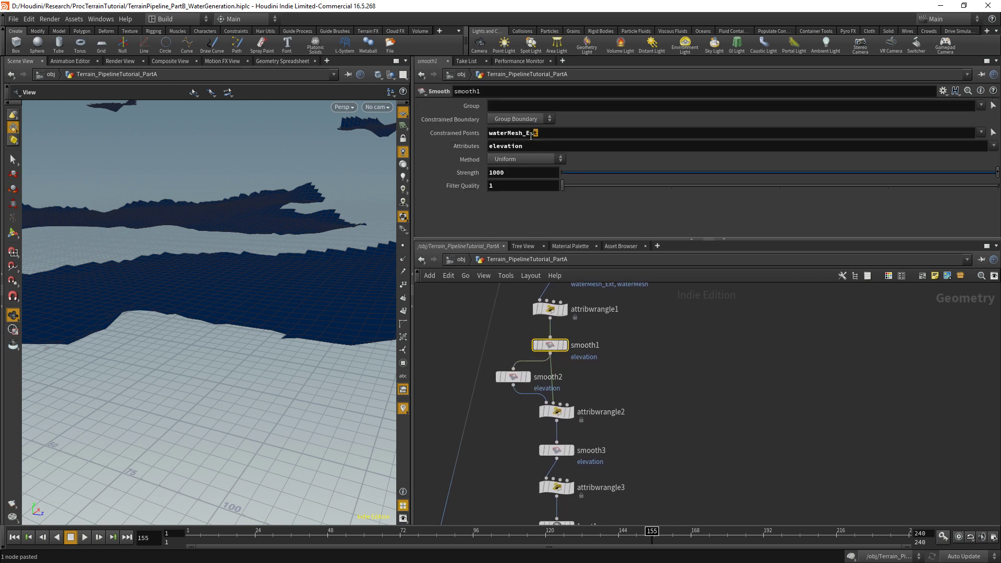
{"action": "left_click_drag", "start_coordinate": [531, 134], "coordinate": [472, 132]}
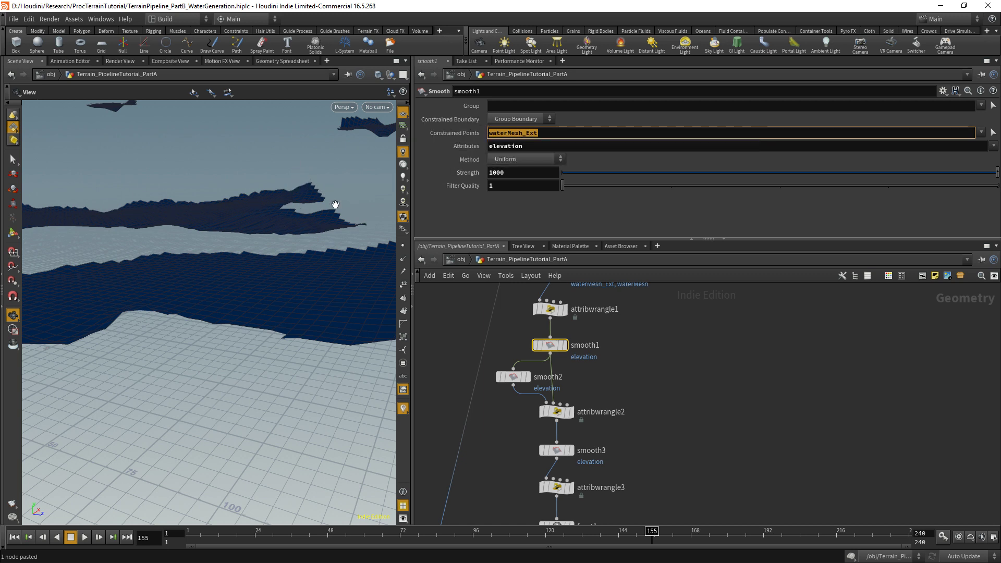
{"action": "left_click", "coordinate": [518, 120]}
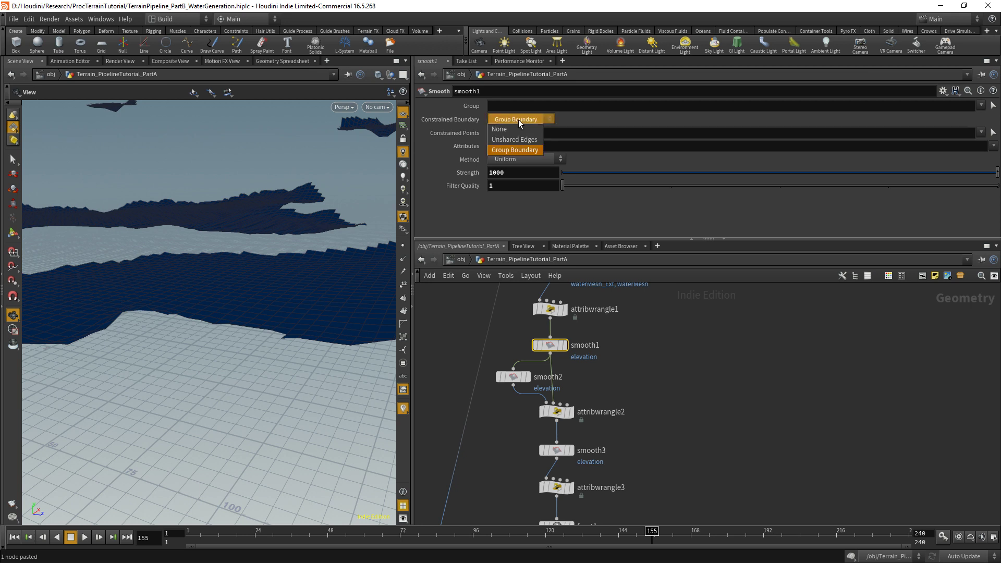
{"action": "left_click", "coordinate": [509, 129]}
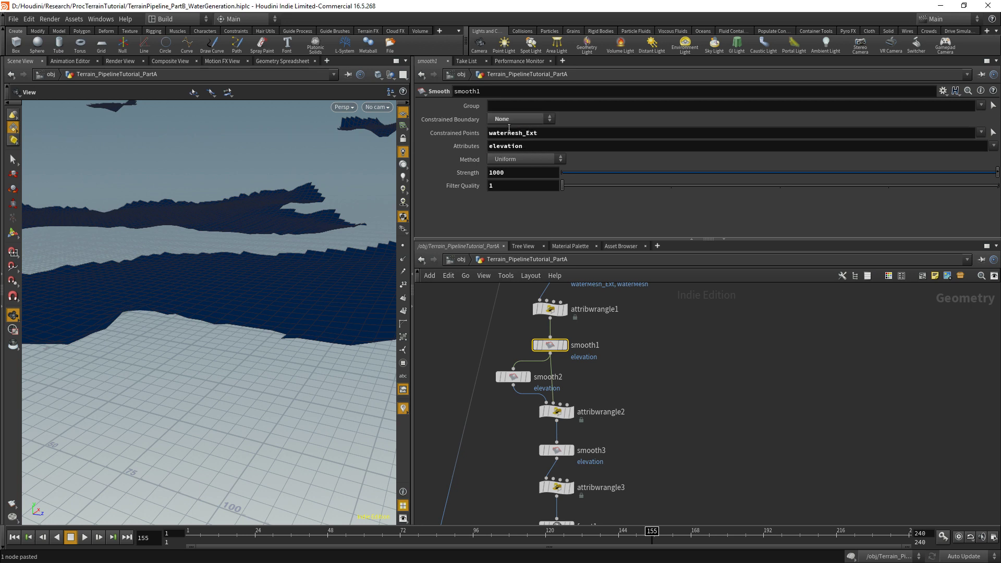
Step: Set smooth2's Constrained Boundary to None and display attribwrangle2
{"action": "middle_click_drag", "start_coordinate": [605, 295], "coordinate": [614, 338]}
{"action": "left_click", "coordinate": [519, 401]}
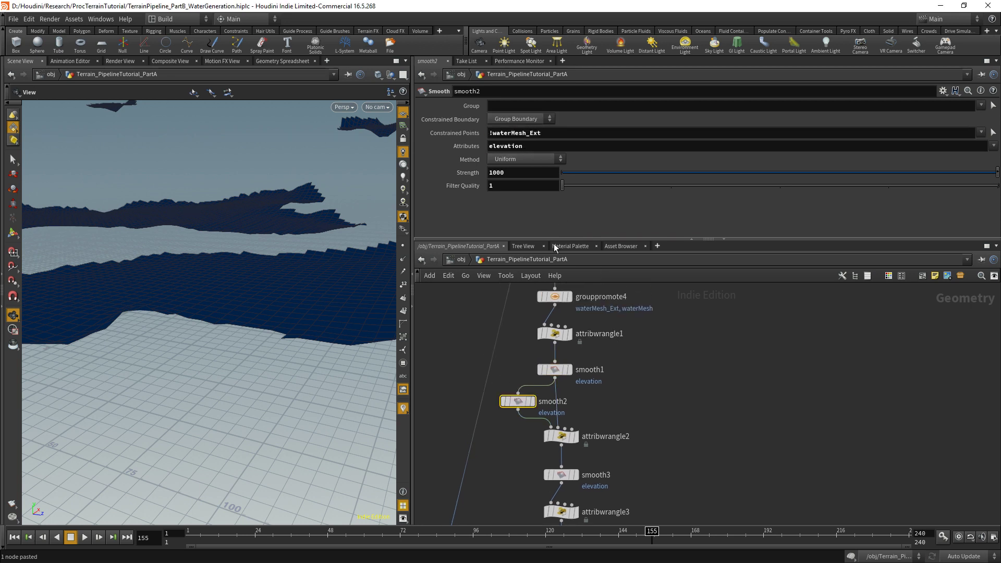
{"action": "left_click", "coordinate": [508, 118]}
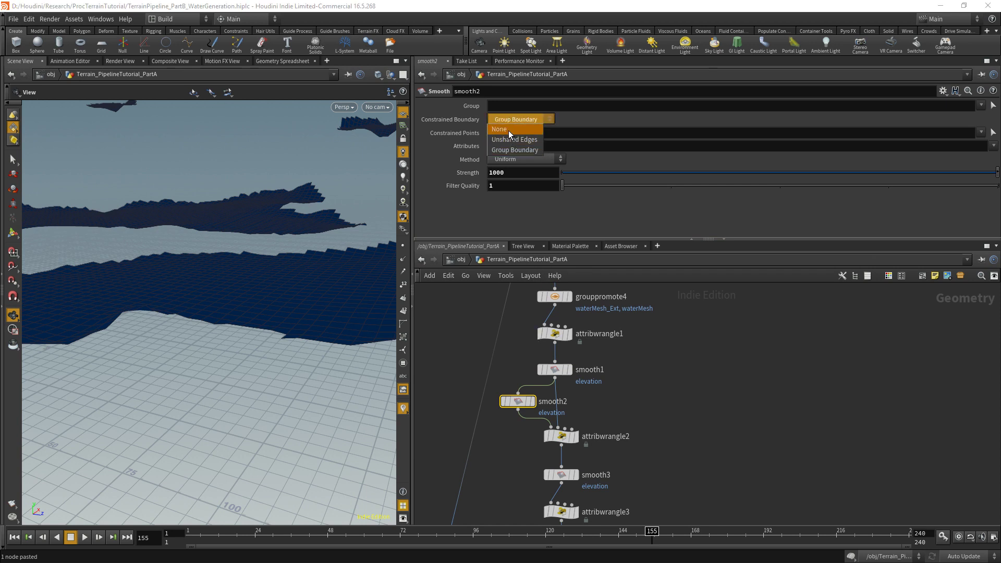
{"action": "left_click", "coordinate": [508, 130]}
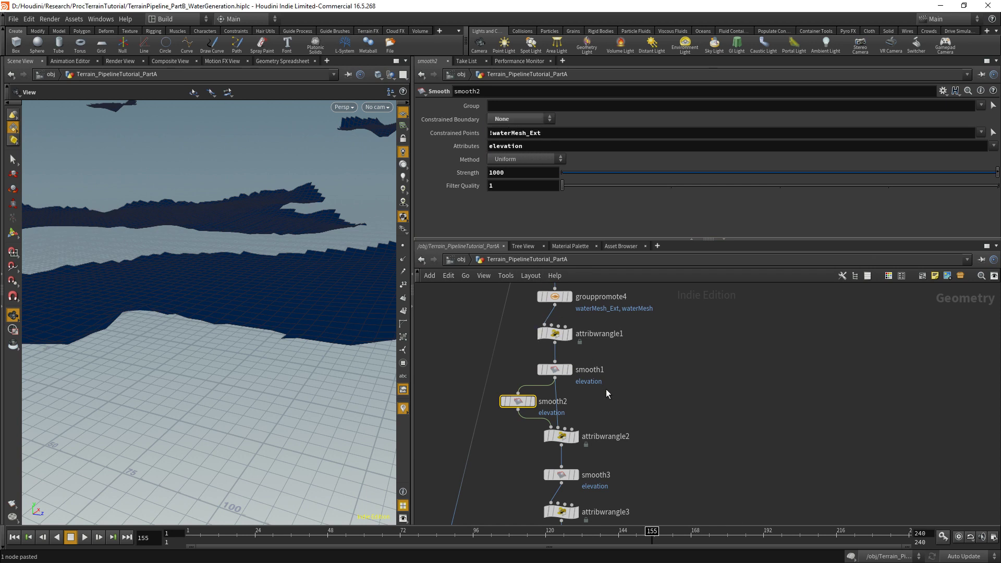
{"action": "middle_click_drag", "start_coordinate": [588, 441], "coordinate": [593, 344]}
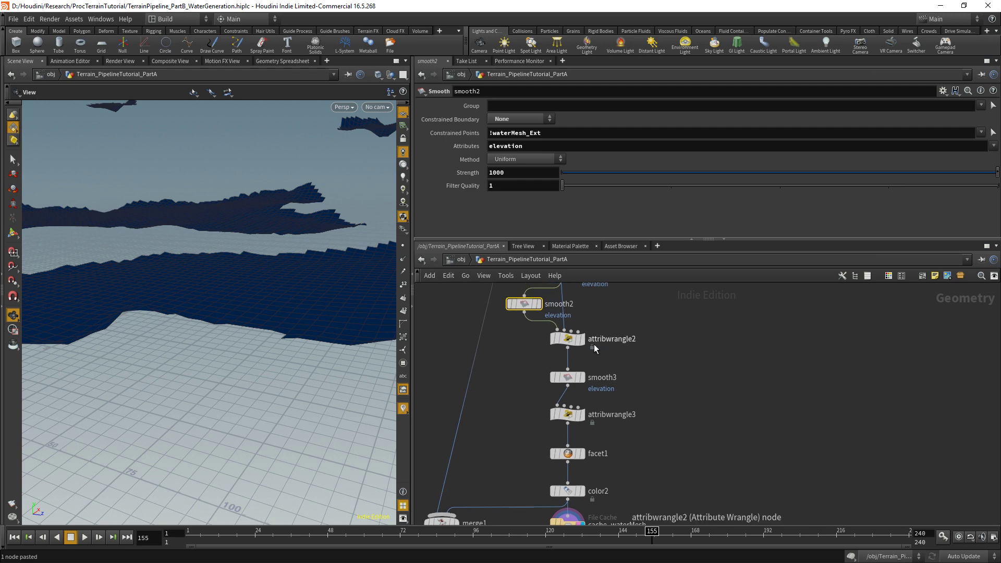
{"action": "left_click", "coordinate": [582, 339]}
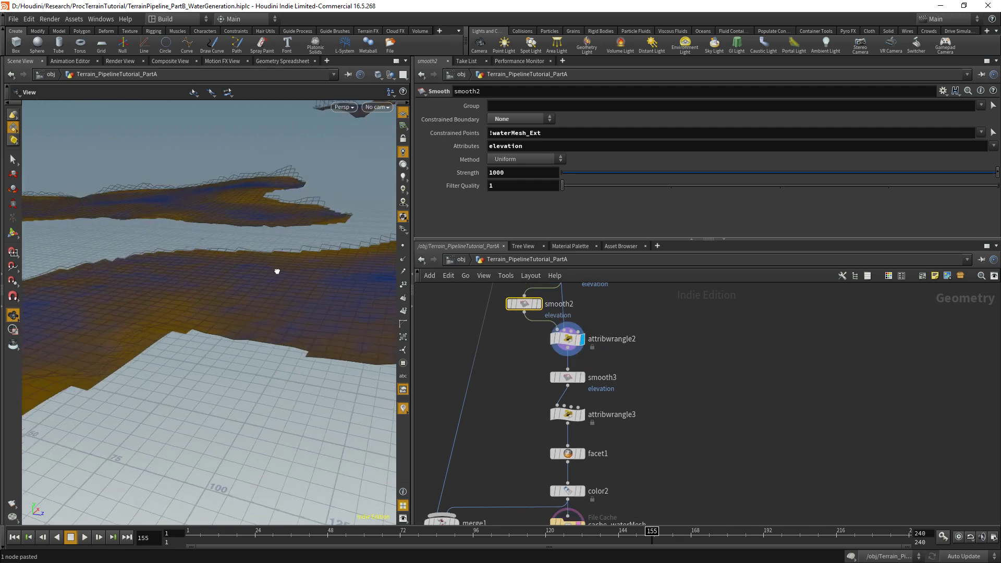
{"action": "middle_click_drag", "start_coordinate": [615, 292], "coordinate": [615, 334]}
Step: Try Unshared Edges as smooth1's Constrained Boundary and return the option to None
{"action": "left_click", "coordinate": [561, 312]}
{"action": "left_click", "coordinate": [506, 119]}
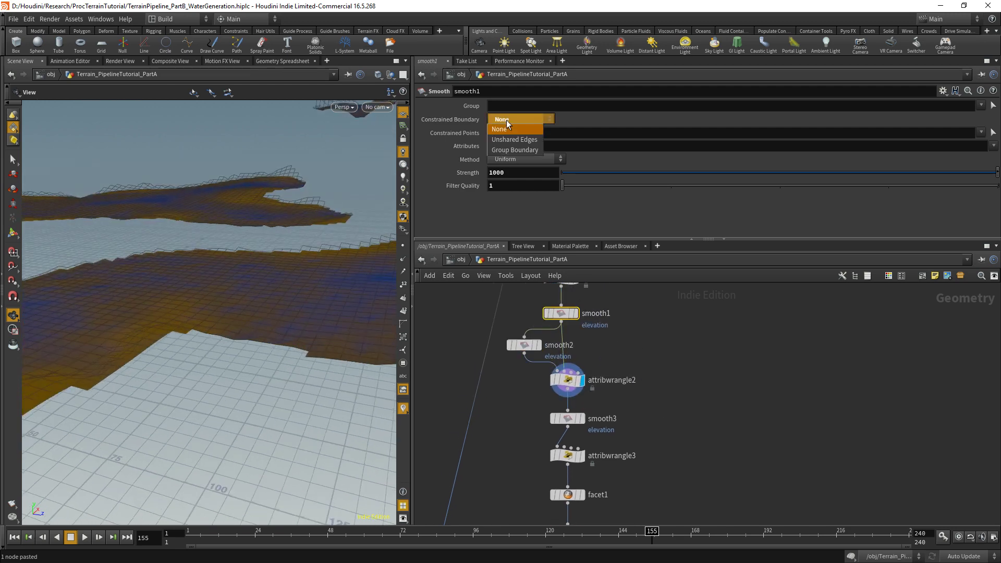
{"action": "left_click", "coordinate": [510, 139]}
{"action": "left_click", "coordinate": [507, 119]}
{"action": "left_click", "coordinate": [505, 130]}
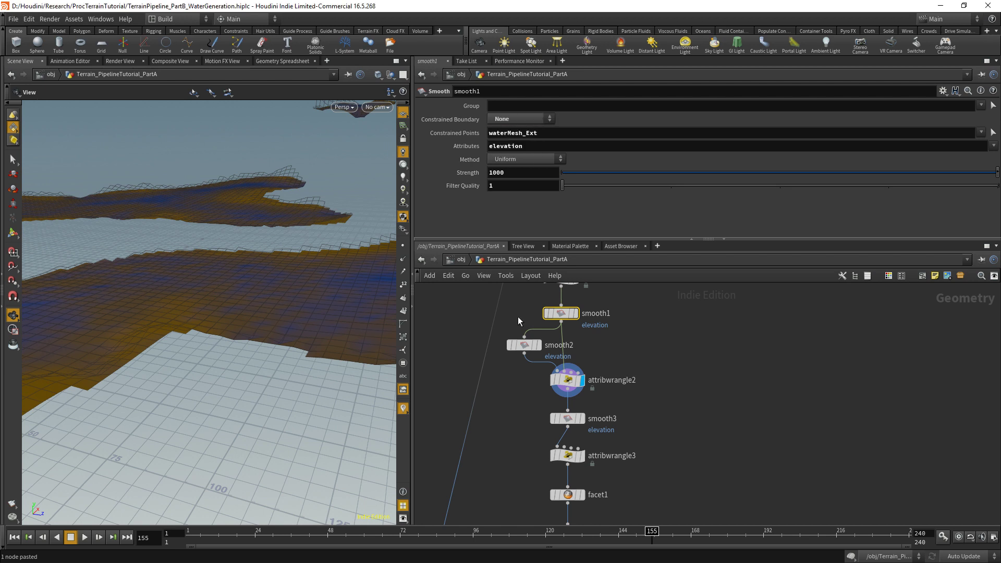
Step: Check smooth2's elevation smoothing settings and examine the outer edges of the water mesh displayed at attribwrangle2
{"action": "left_click", "coordinate": [526, 345]}
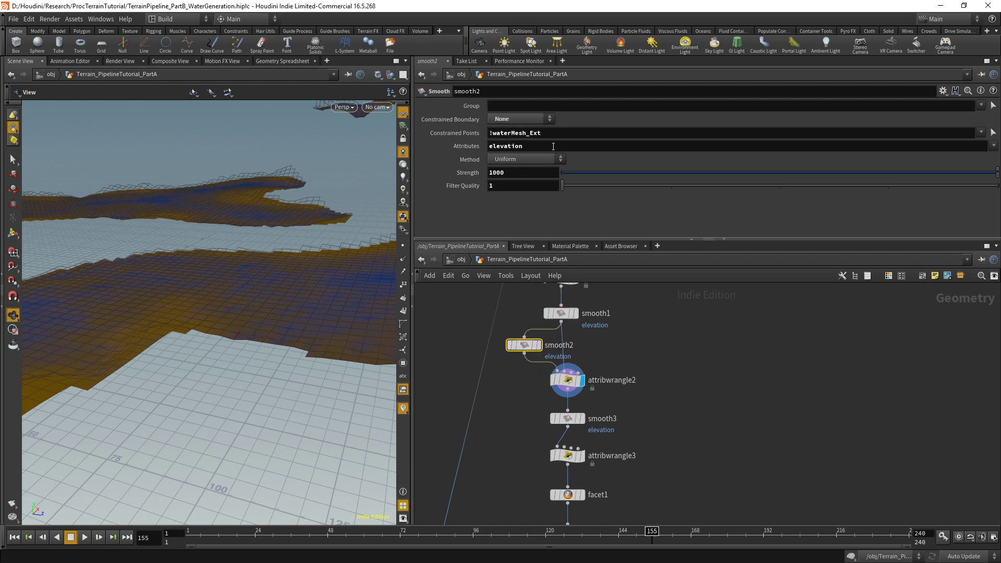
{"action": "left_click_drag", "start_coordinate": [553, 147], "coordinate": [487, 147]}
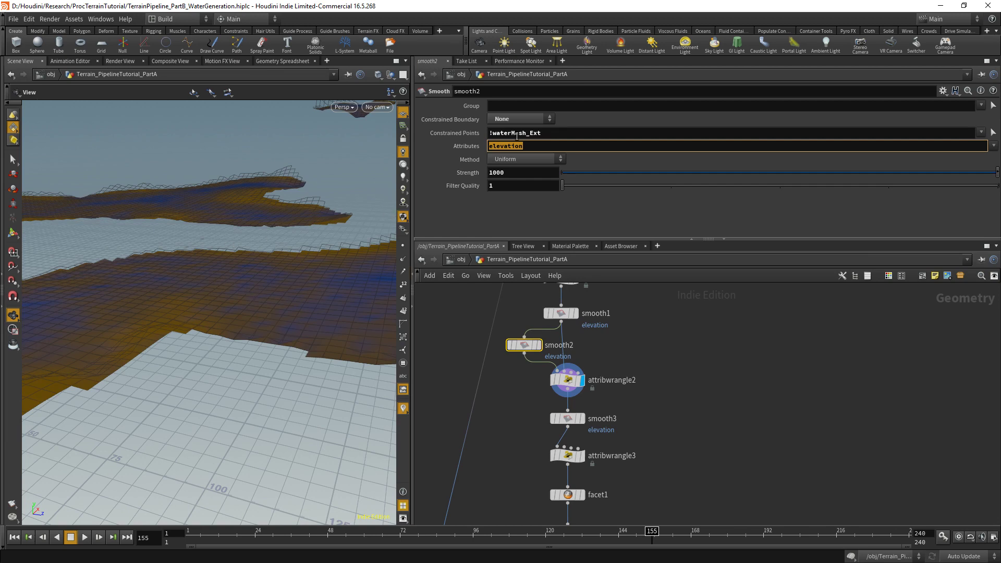
{"action": "left_click_drag", "start_coordinate": [253, 185], "coordinate": [274, 215]}
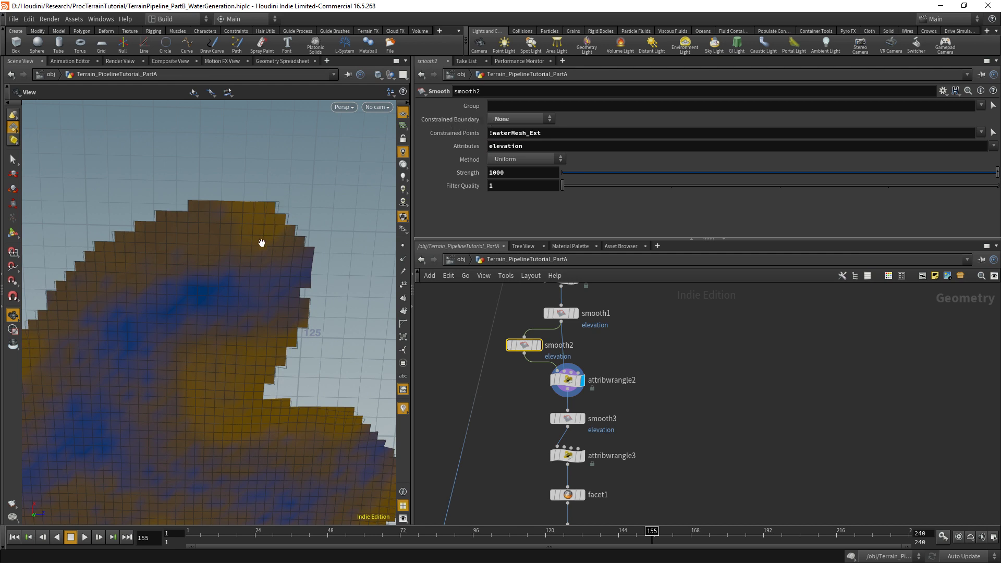
{"action": "left_click_drag", "start_coordinate": [251, 259], "coordinate": [258, 205]}
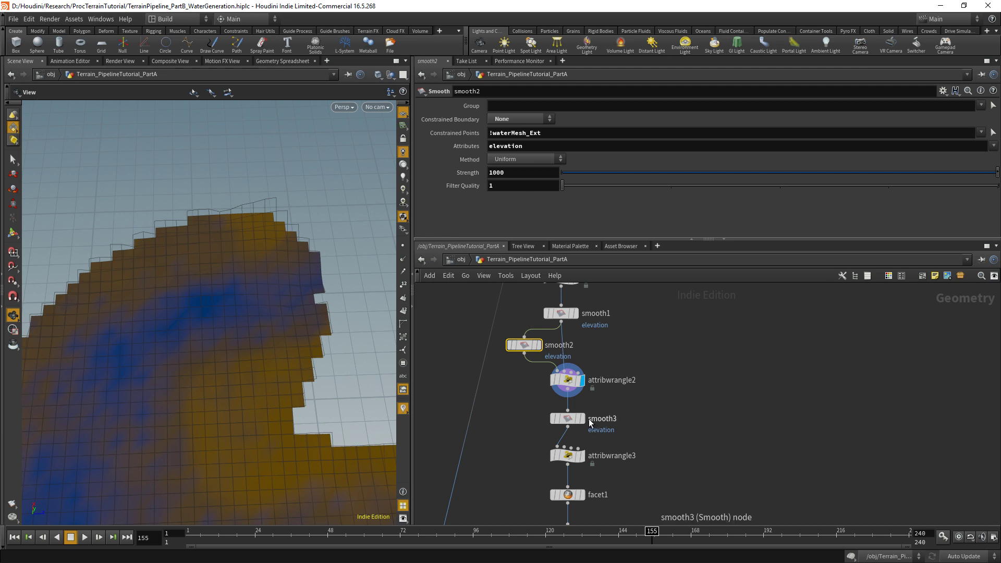
Step: Display smooth3, check the smooth2 and smooth1 settings, and examine the water mesh boundary at attribwrangle3
{"action": "left_click", "coordinate": [586, 420]}
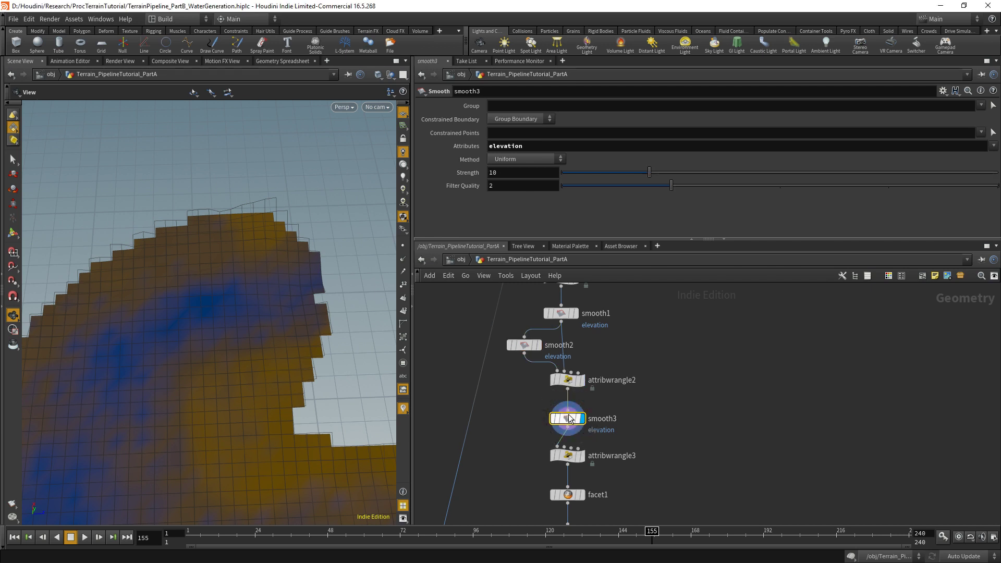
{"action": "left_click", "coordinate": [524, 346]}
{"action": "left_click", "coordinate": [561, 315]}
{"action": "scroll", "coordinate": [651, 457], "scroll_direction": "down", "scroll_amount": 3}
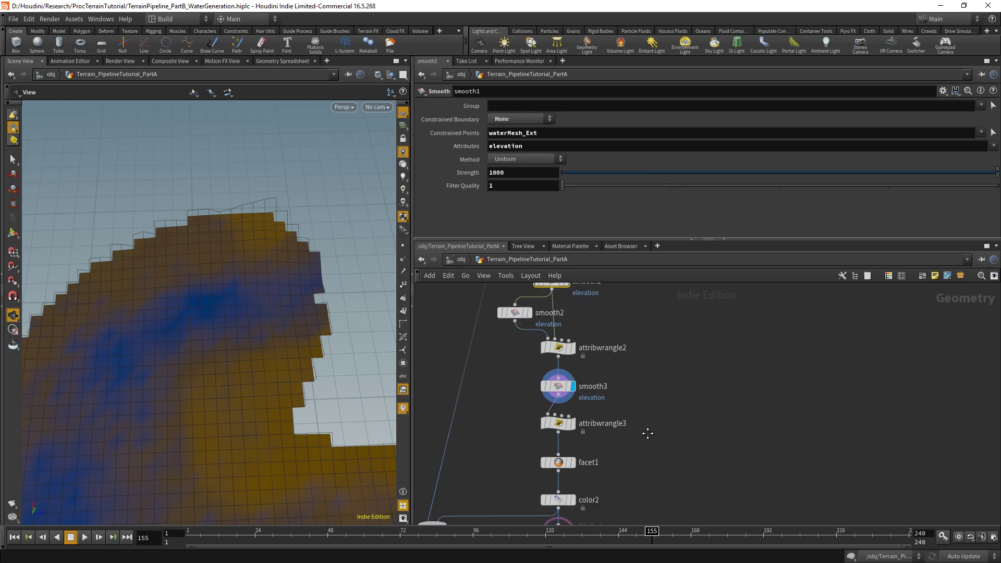
{"action": "left_click", "coordinate": [574, 429]}
{"action": "left_click_drag", "start_coordinate": [290, 381], "coordinate": [326, 377]}
Step: Display merge1 and examine the shoreline where the water mesh meets the terrain
{"action": "left_click", "coordinate": [444, 500]}
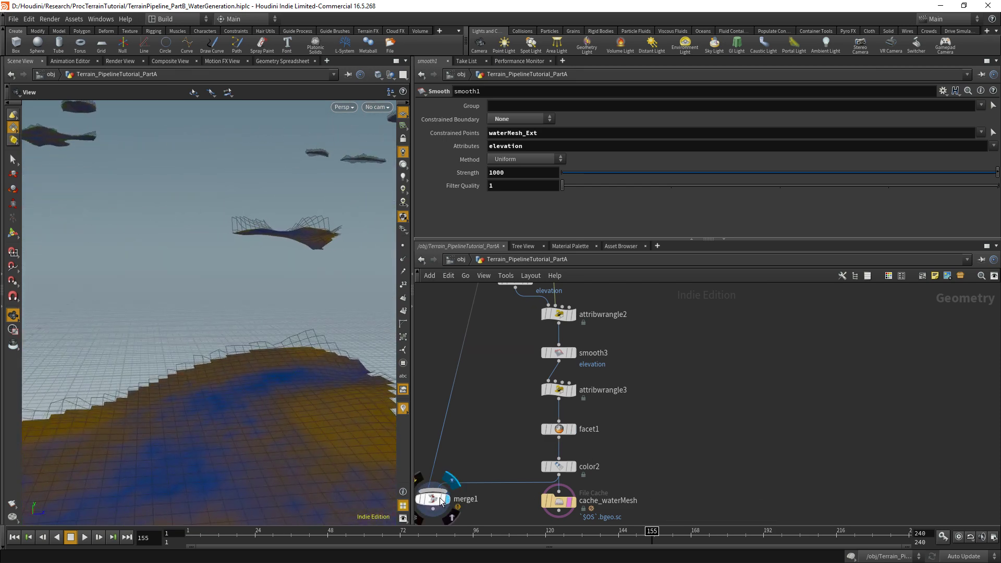
{"action": "left_click_drag", "start_coordinate": [252, 394], "coordinate": [227, 244]}
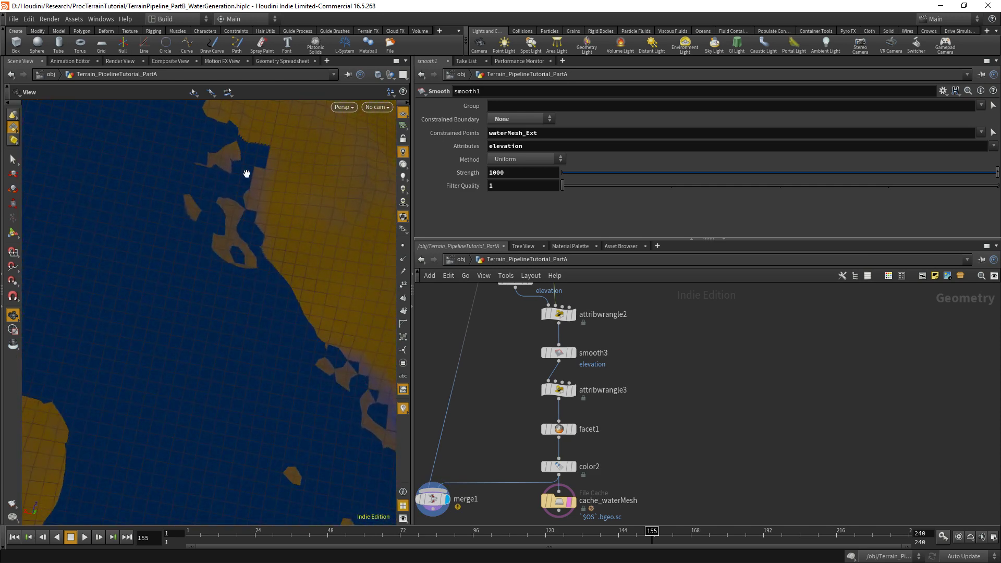
{"action": "left_click_drag", "start_coordinate": [245, 167], "coordinate": [270, 208]}
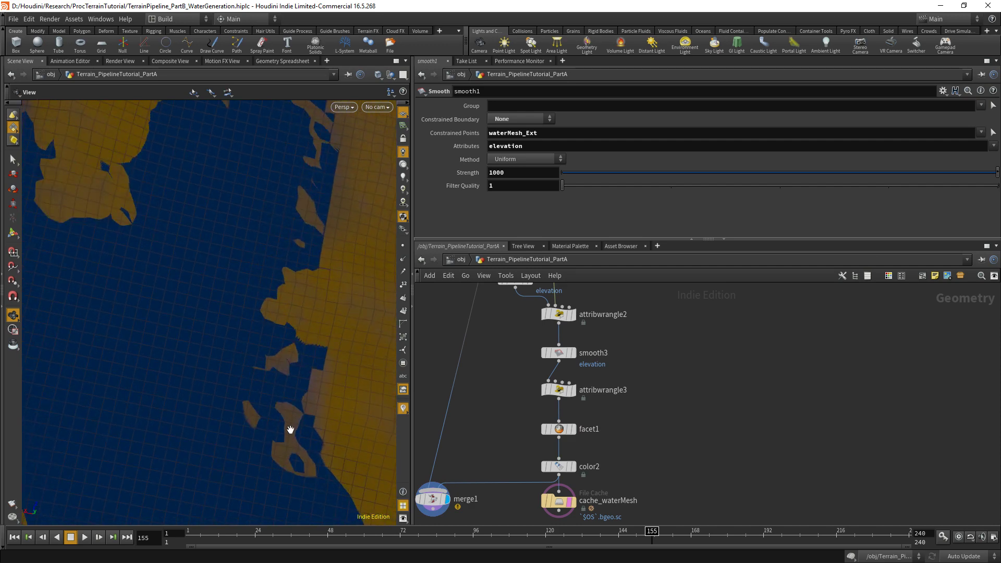
{"action": "mouse_move", "coordinate": [291, 429]}
{"action": "left_mouse_down"}
{"action": "mouse_move", "coordinate": [346, 386]}
{"action": "mouse_move", "coordinate": [292, 417]}
{"action": "left_mouse_up"}
Step: Open the cache_waterMesh file cache settings, display that node, and inspect the outer edges of the cached water mesh
{"action": "middle_click_drag", "start_coordinate": [586, 512], "coordinate": [584, 443]}
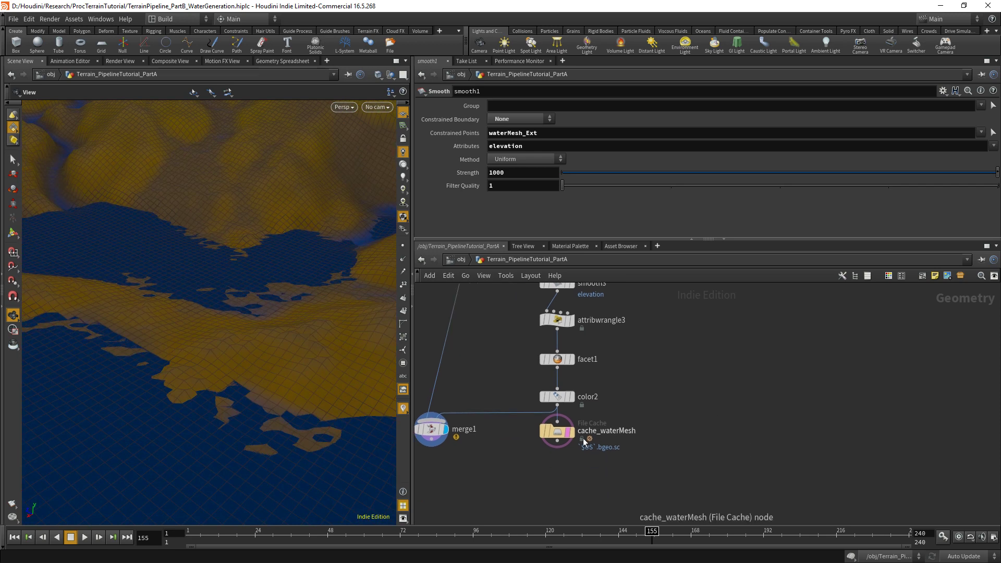
{"action": "scroll", "coordinate": [584, 442], "scroll_direction": "up", "scroll_amount": 3}
{"action": "left_click", "coordinate": [548, 429]}
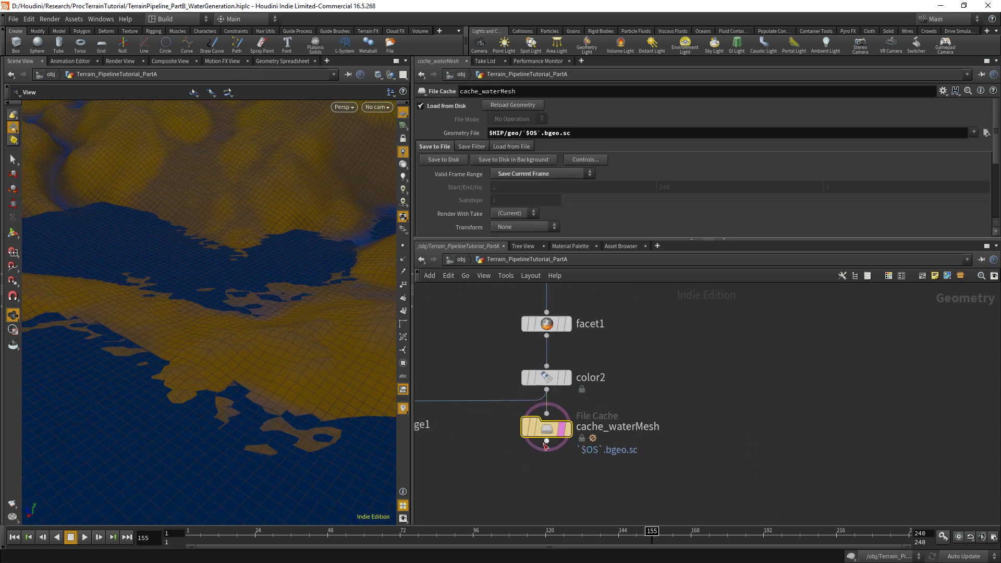
{"action": "left_click_drag", "start_coordinate": [320, 435], "coordinate": [270, 416]}
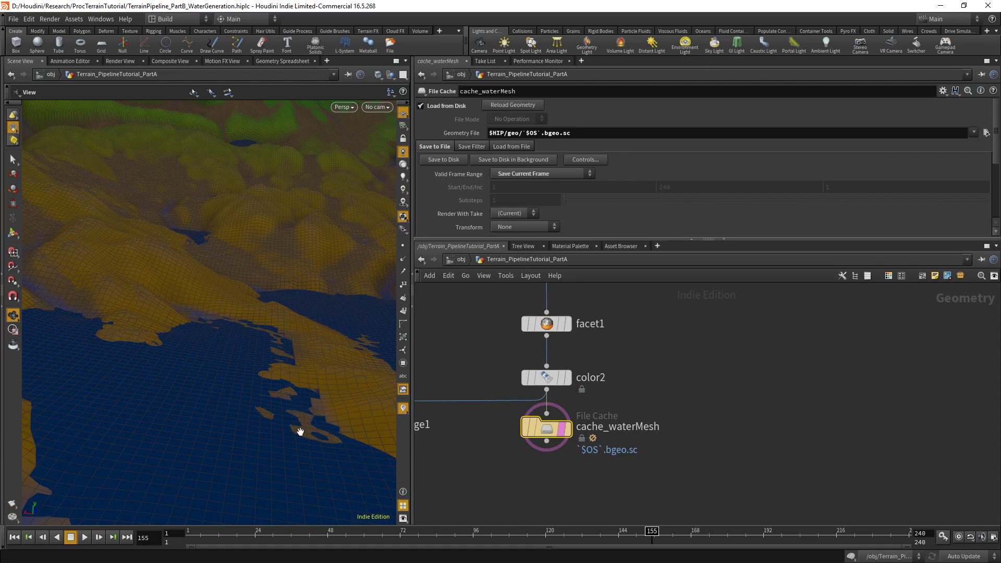
{"action": "left_click_drag", "start_coordinate": [312, 412], "coordinate": [242, 412]}
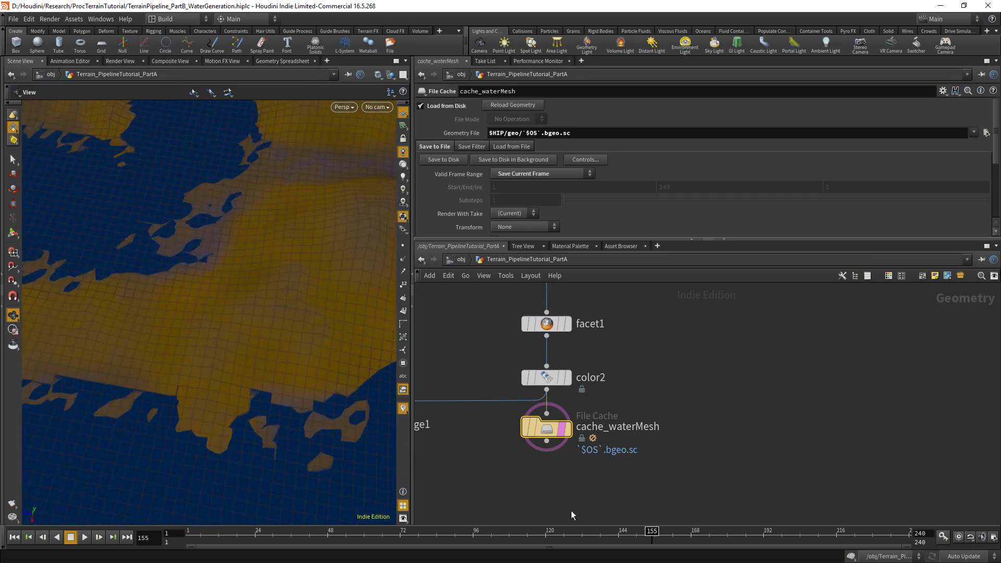
{"action": "left_click", "coordinate": [564, 429]}
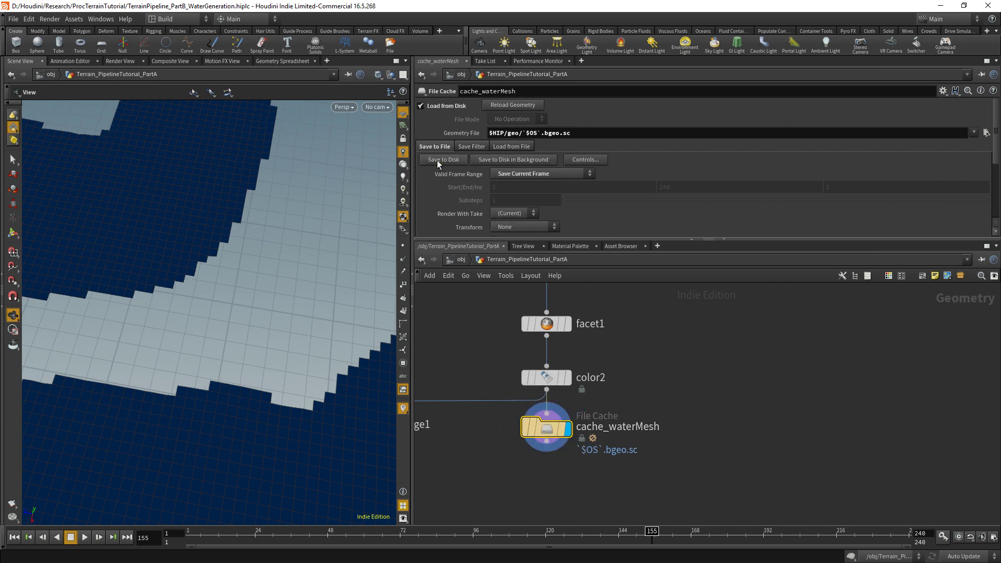
{"action": "left_click_drag", "start_coordinate": [216, 428], "coordinate": [210, 330]}
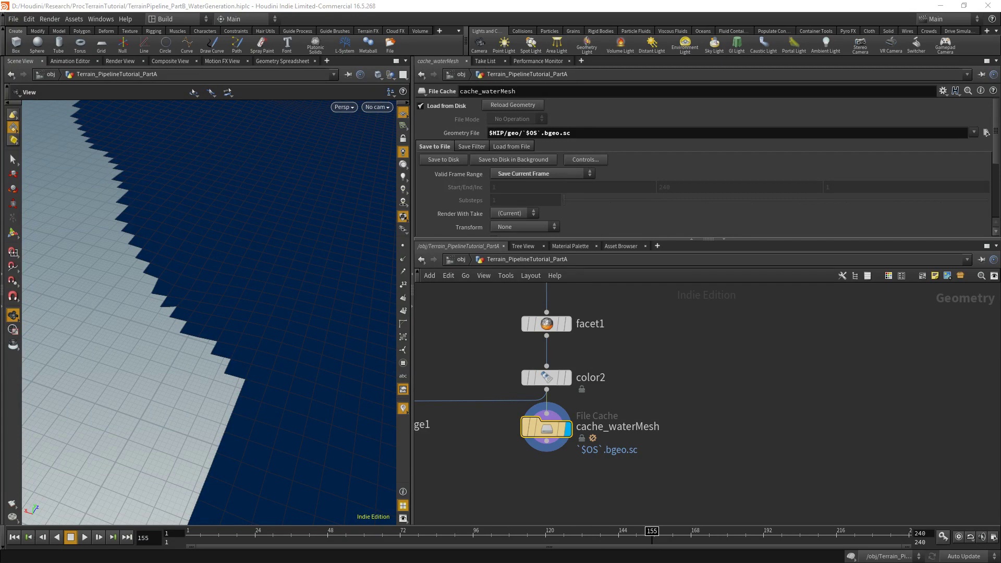
{"action": "left_click_drag", "start_coordinate": [238, 373], "coordinate": [271, 365]}
{"action": "left_click_drag", "start_coordinate": [229, 303], "coordinate": [322, 280]}
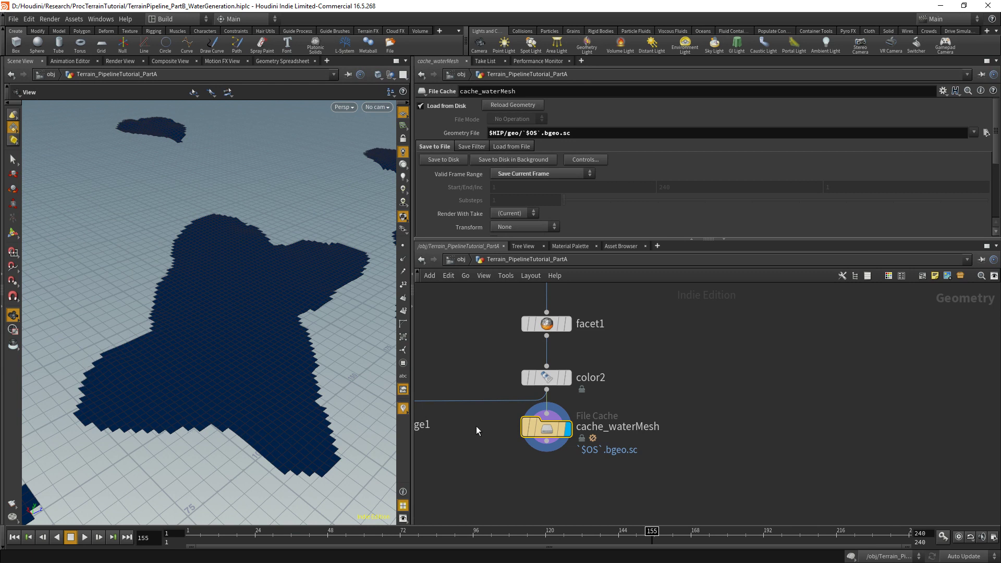
{"action": "scroll", "coordinate": [474, 426], "scroll_direction": "down", "scroll_amount": 3}
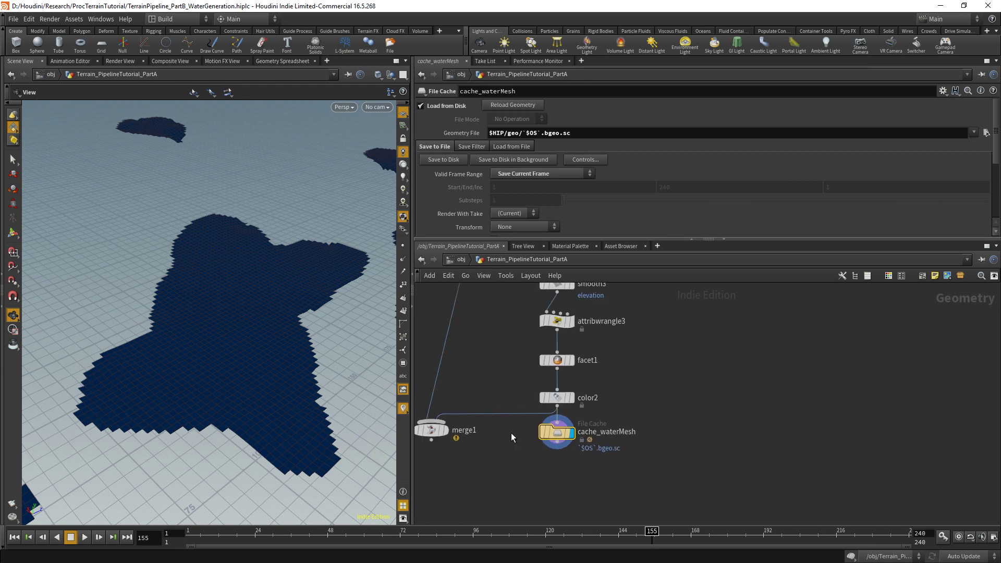